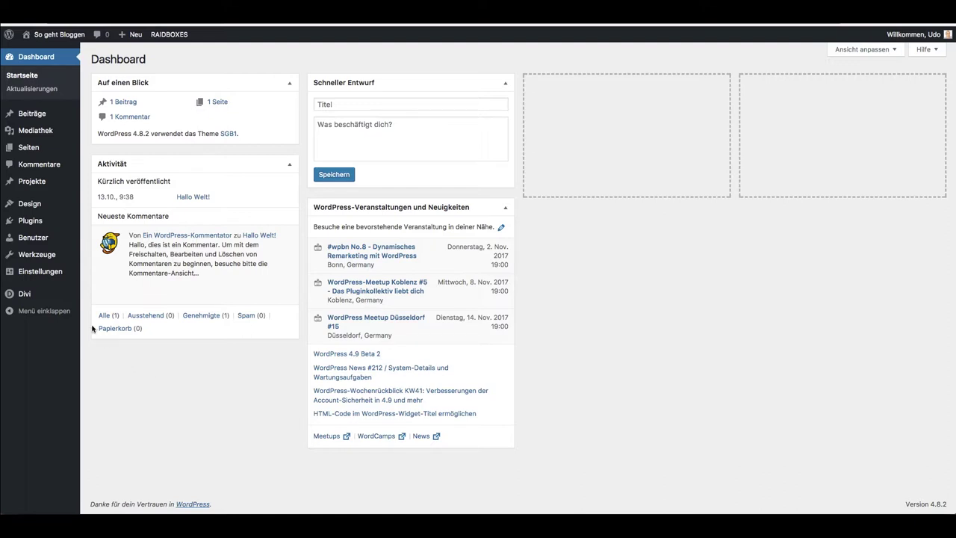
- Open the general settings and change the site's tagline to "Erfolgreich zum eigenen Blog"
mouse_move(58, 277)
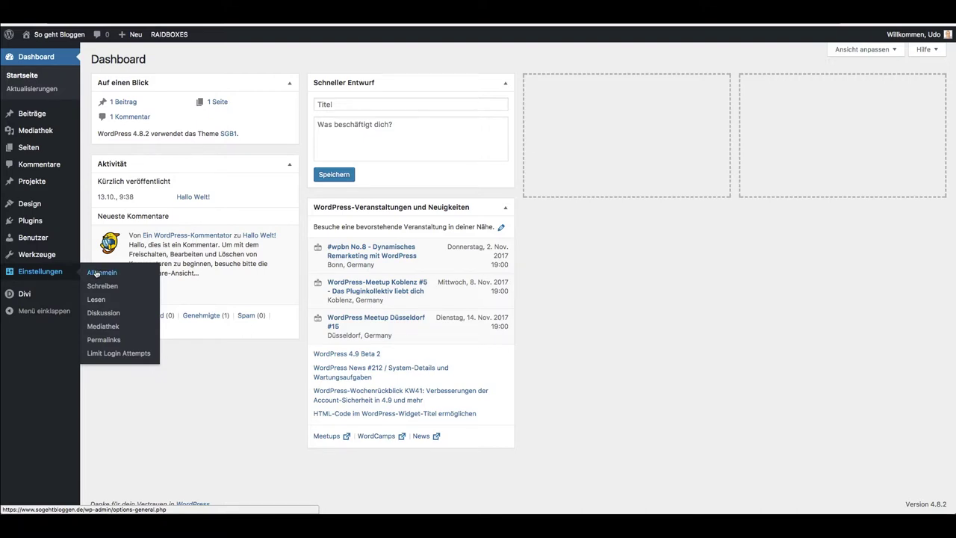
click(99, 273)
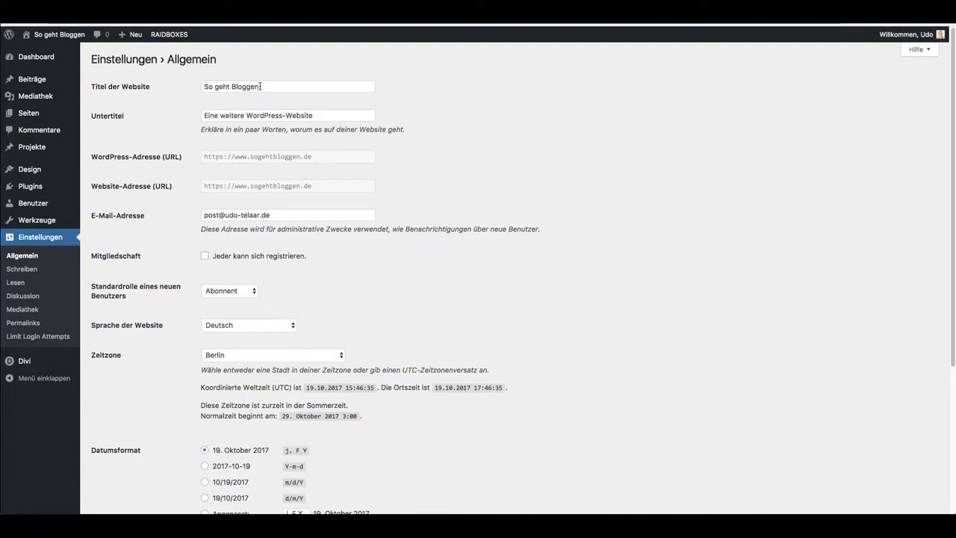
click(315, 116)
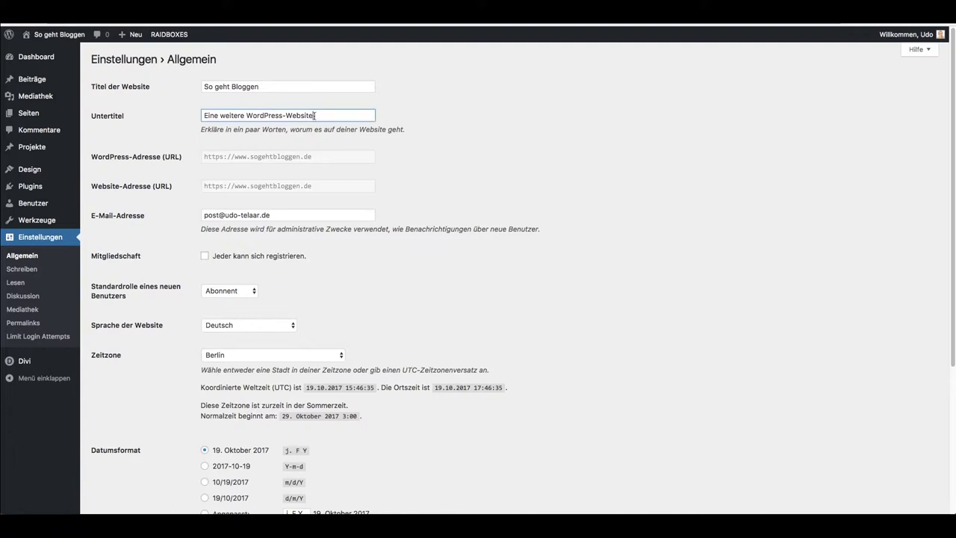
shift+click(203, 119)
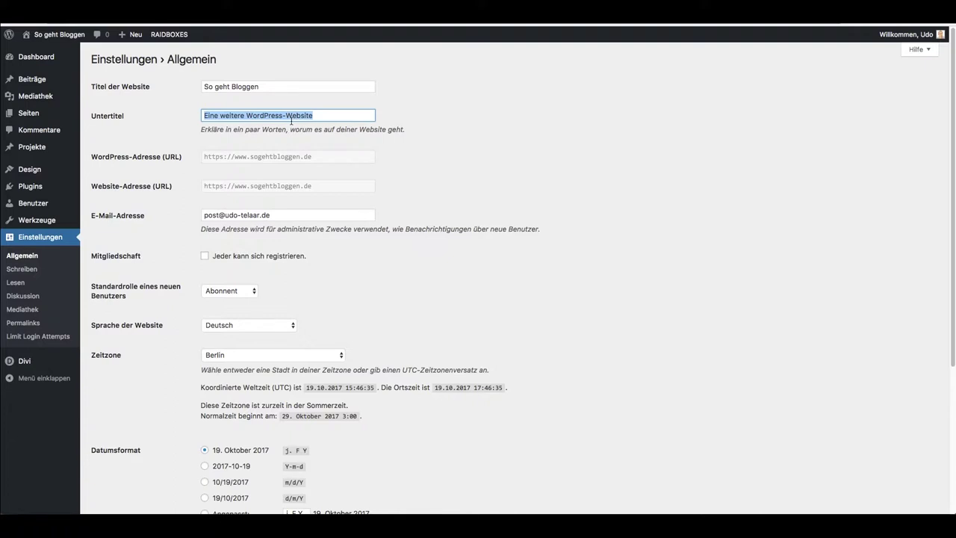
text(Erfolg)
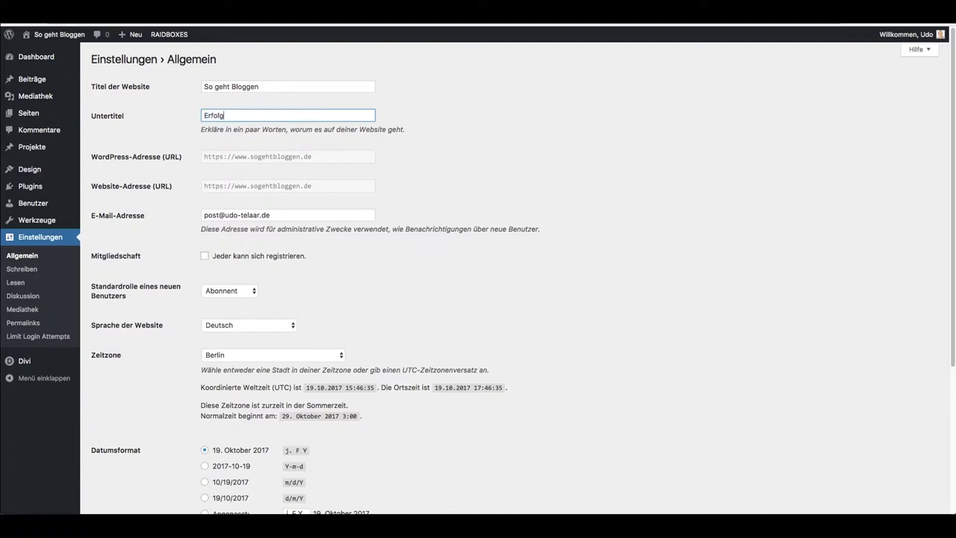
text(reich zum eigenen Blogs)
key(BackSpace)
click(322, 161)
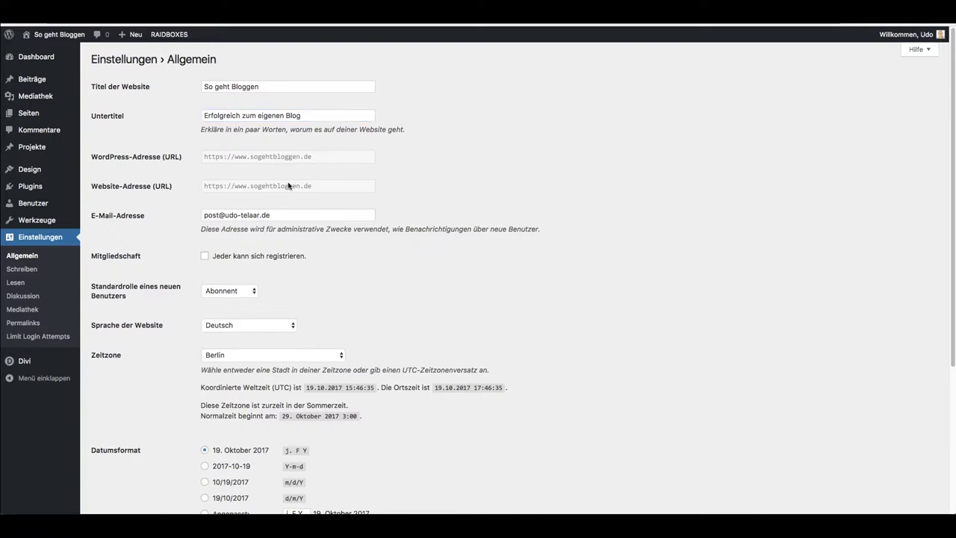
- Review the remaining general settings from the site addresses down to the start of the week, and save the changes
scroll(290, 185, down, 1)
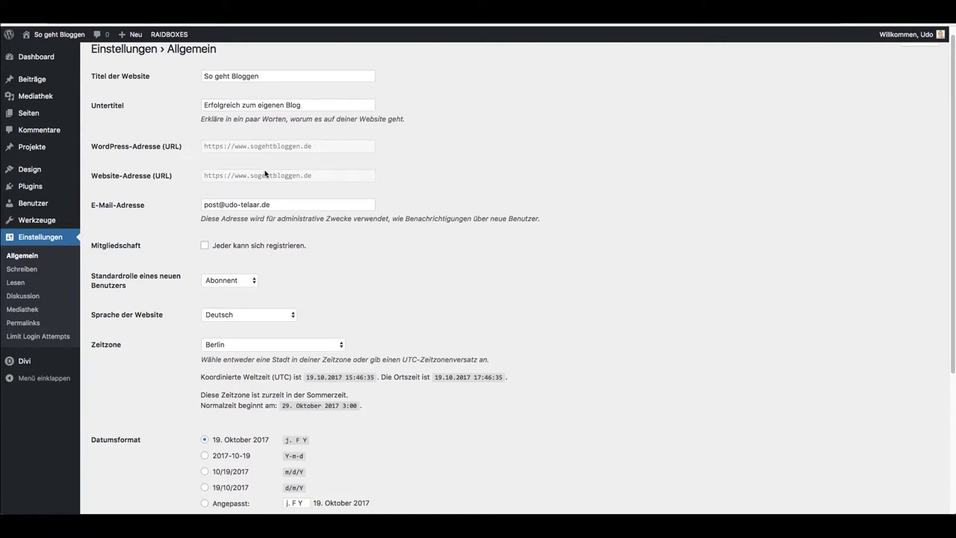
scroll(264, 173, down, 1)
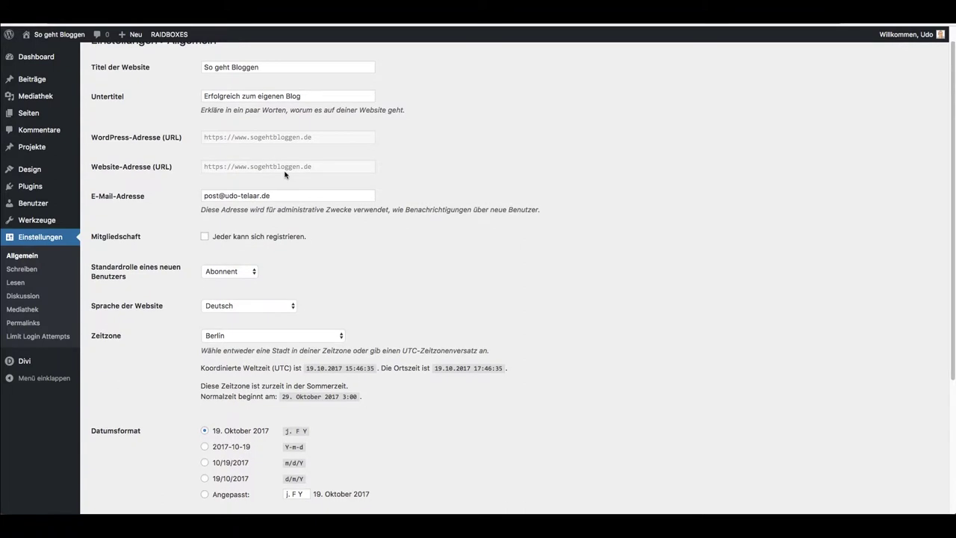
scroll(283, 180, down, 1)
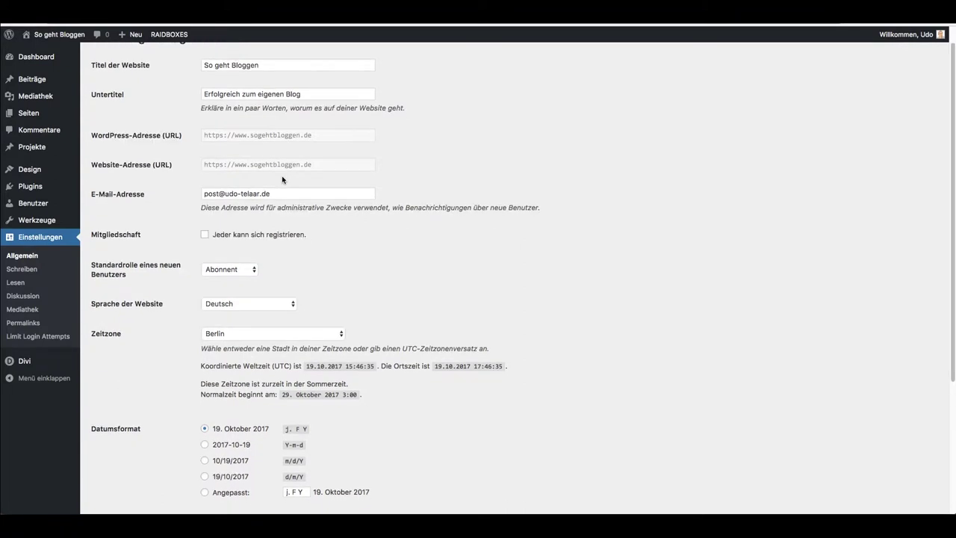
scroll(283, 180, down, 2)
scroll(281, 187, down, 2)
scroll(281, 188, down, 3)
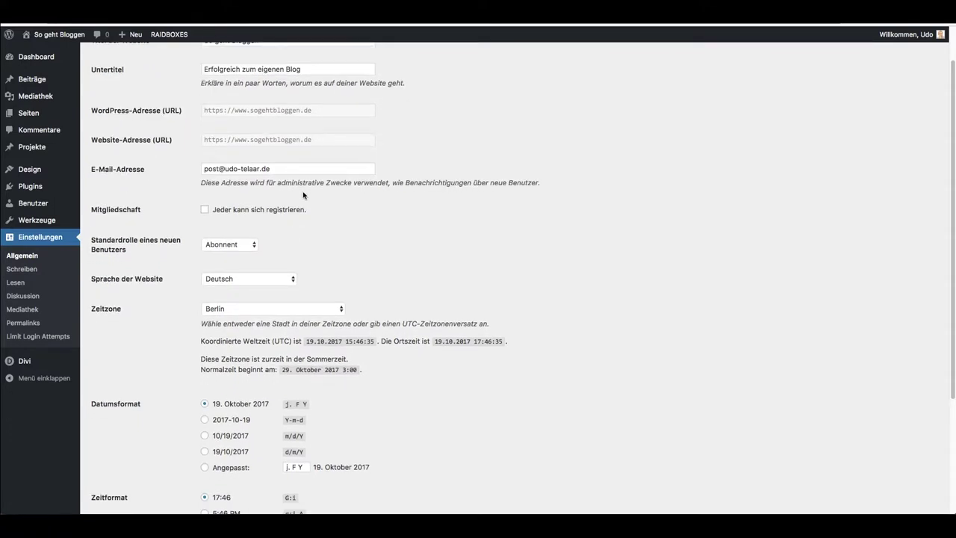
scroll(299, 194, down, 1)
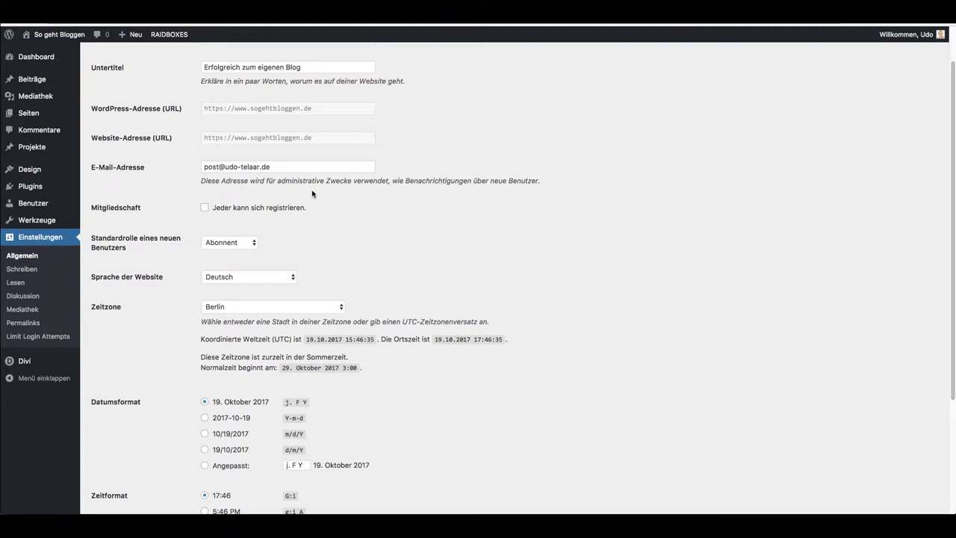
scroll(312, 193, down, 1)
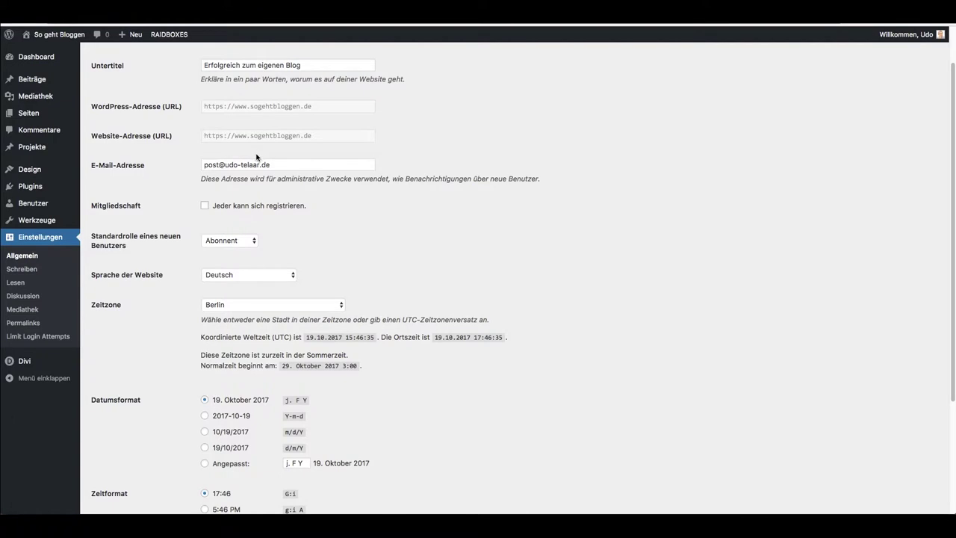
scroll(324, 195, down, 1)
scroll(312, 192, down, 2)
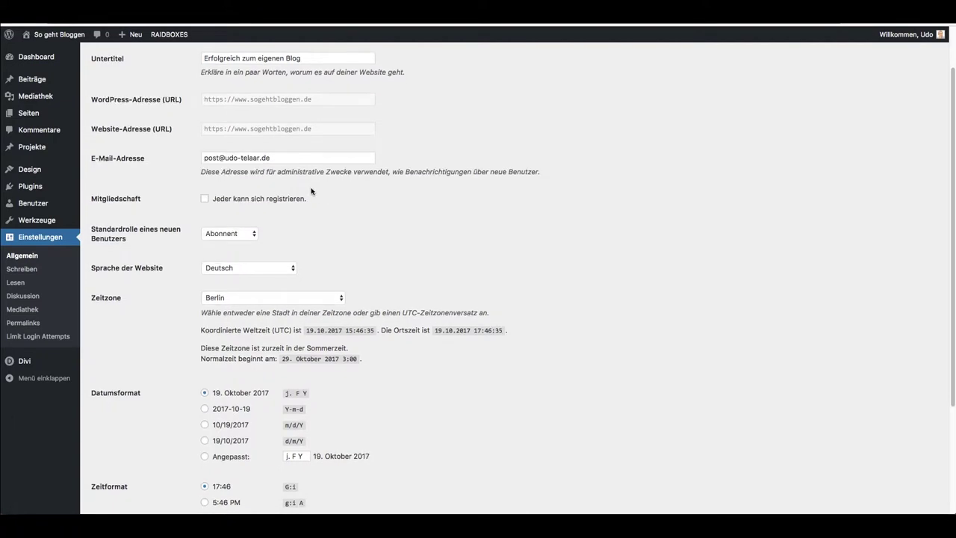
scroll(306, 211, down, 2)
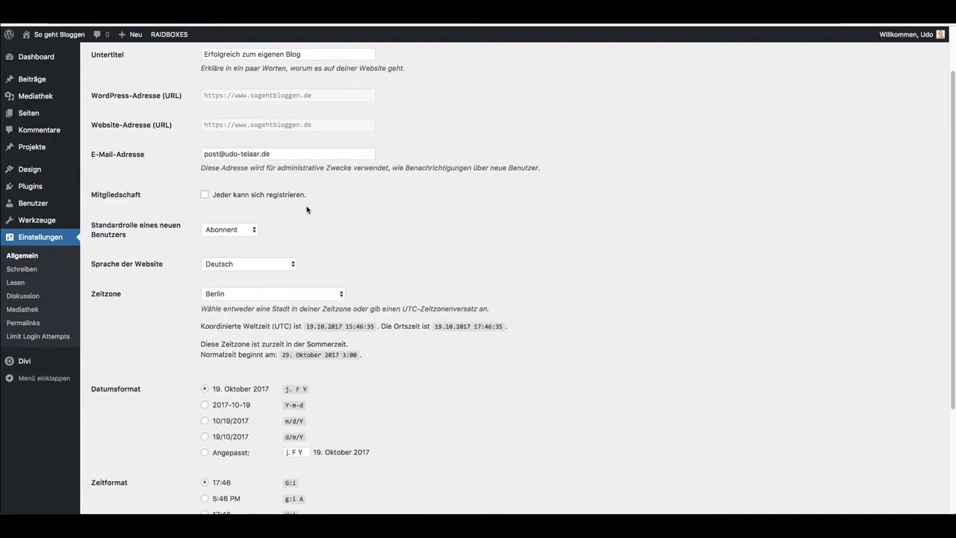
scroll(251, 206, down, 1)
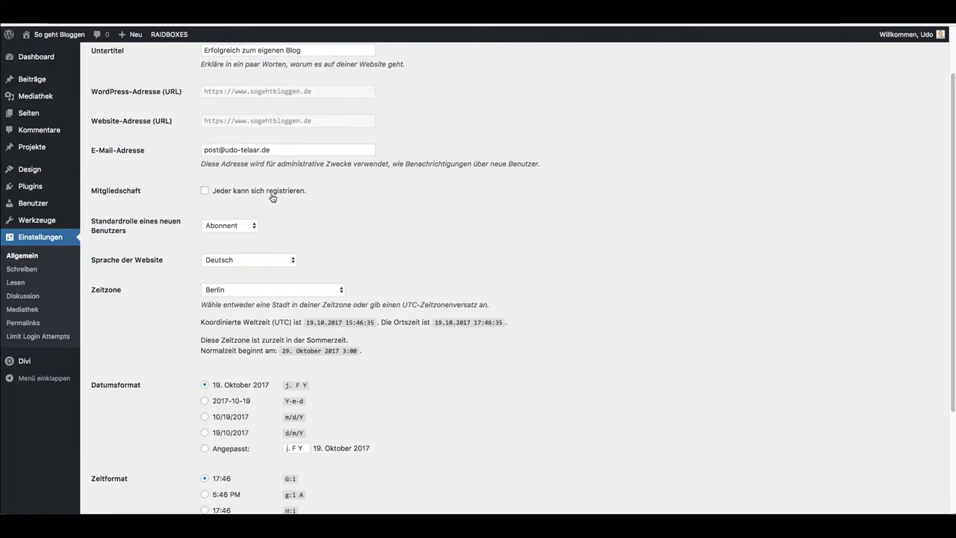
scroll(280, 206, down, 2)
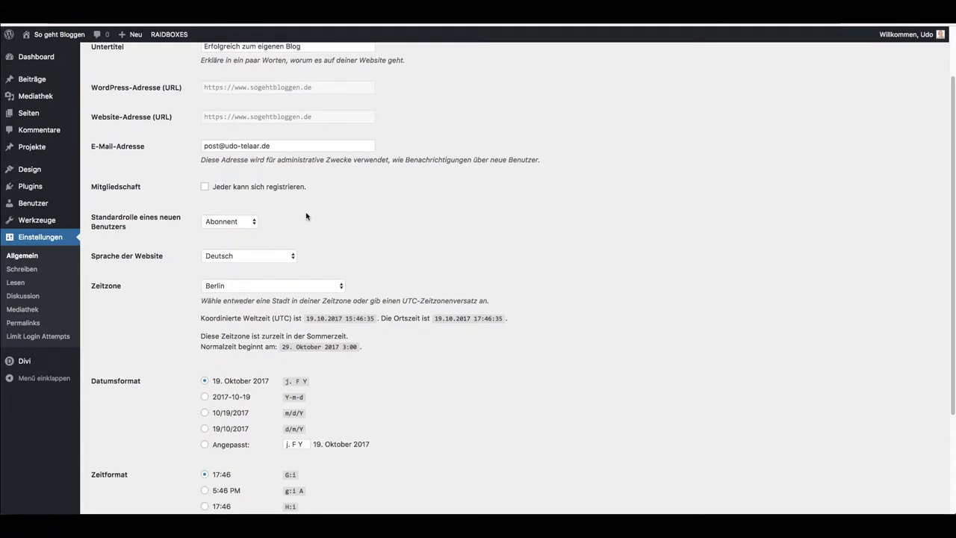
scroll(307, 217, down, 1)
scroll(306, 216, down, 1)
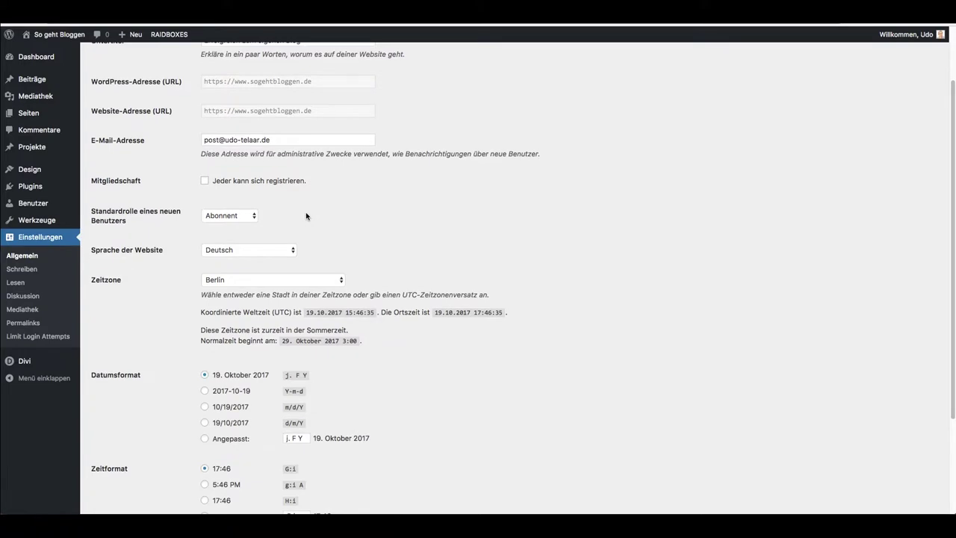
scroll(307, 217, down, 1)
scroll(219, 215, down, 3)
scroll(219, 215, down, 3)
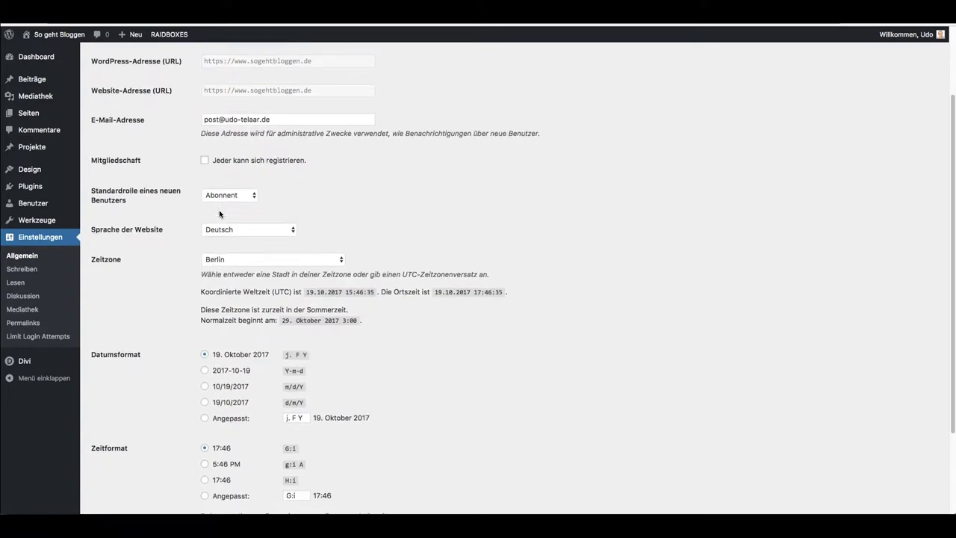
scroll(230, 250, down, 3)
scroll(230, 251, down, 10)
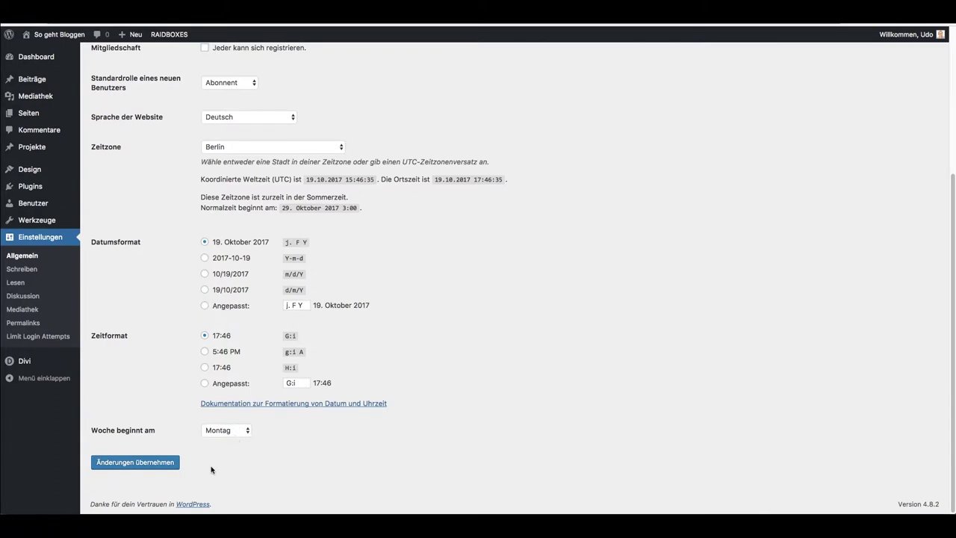
click(142, 469)
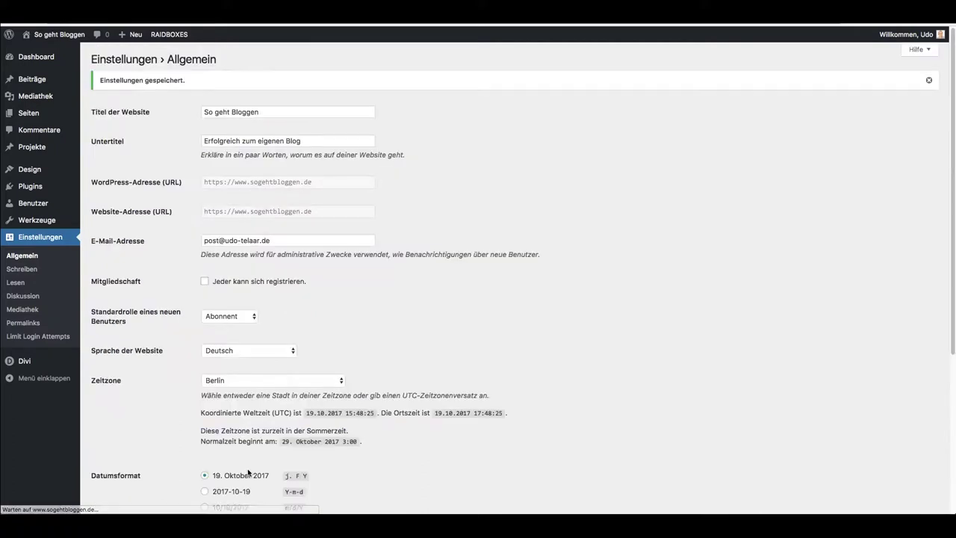
- Open the writing settings and check the choices for default post category and default post format, keeping the format on Standard
click(33, 271)
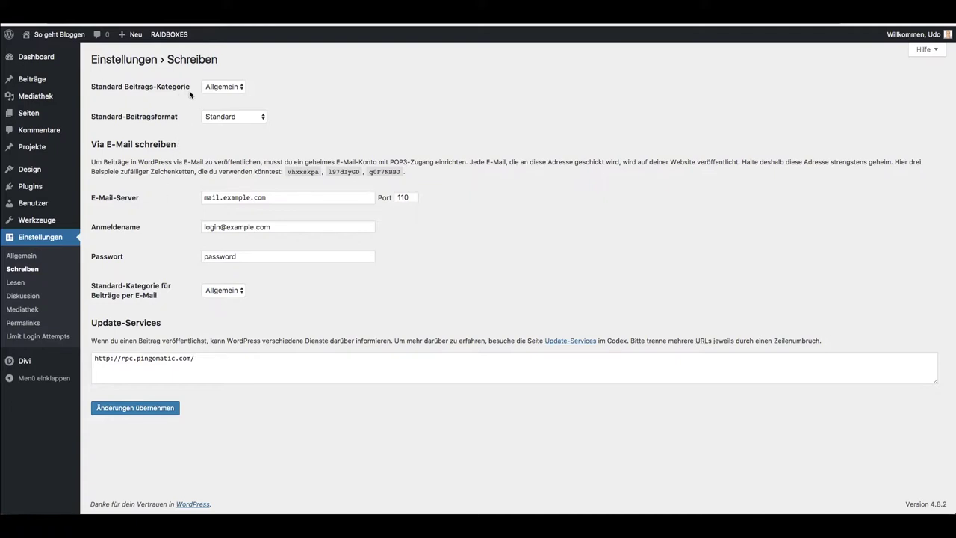
click(216, 88)
click(282, 90)
click(221, 118)
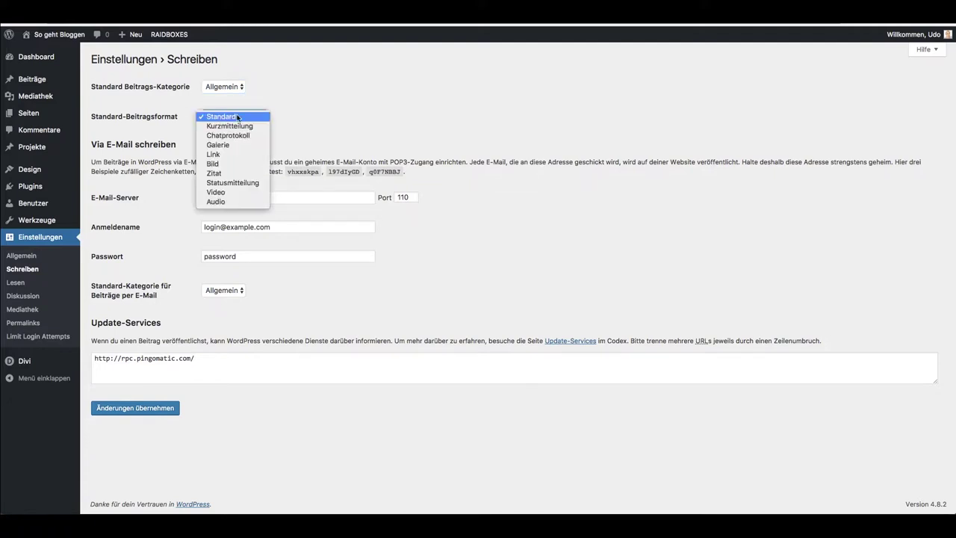
click(238, 120)
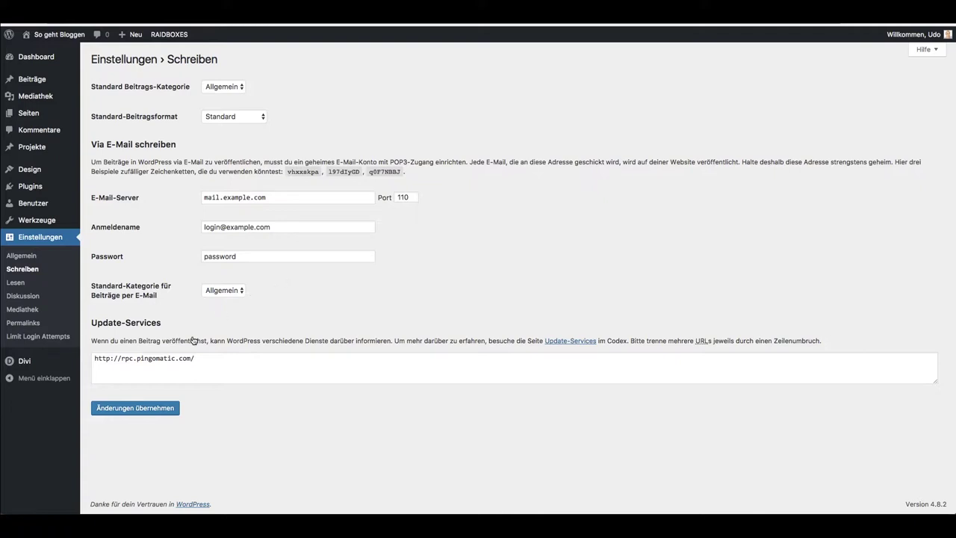
- Open the reading settings and switch the option that discourages search engines from indexing the site on and off again
click(16, 283)
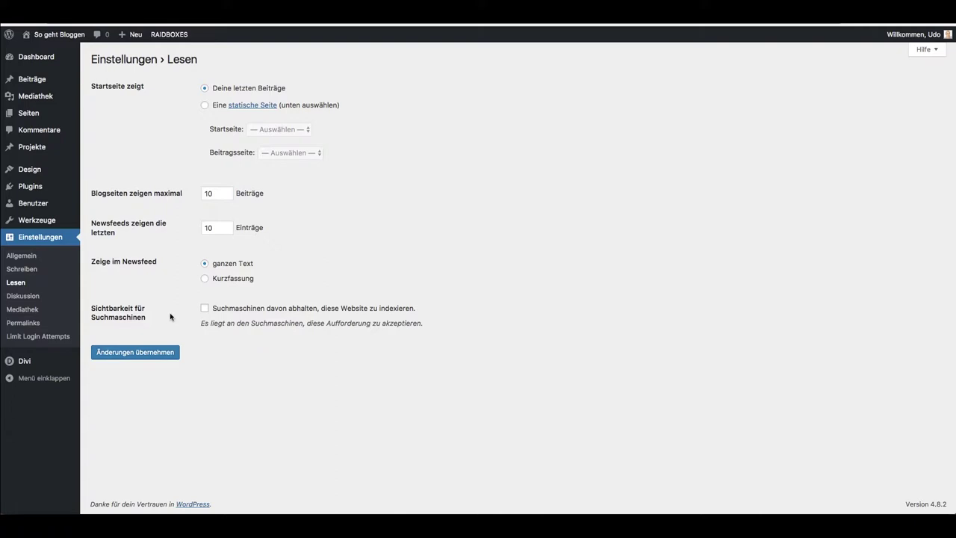
click(205, 309)
click(209, 310)
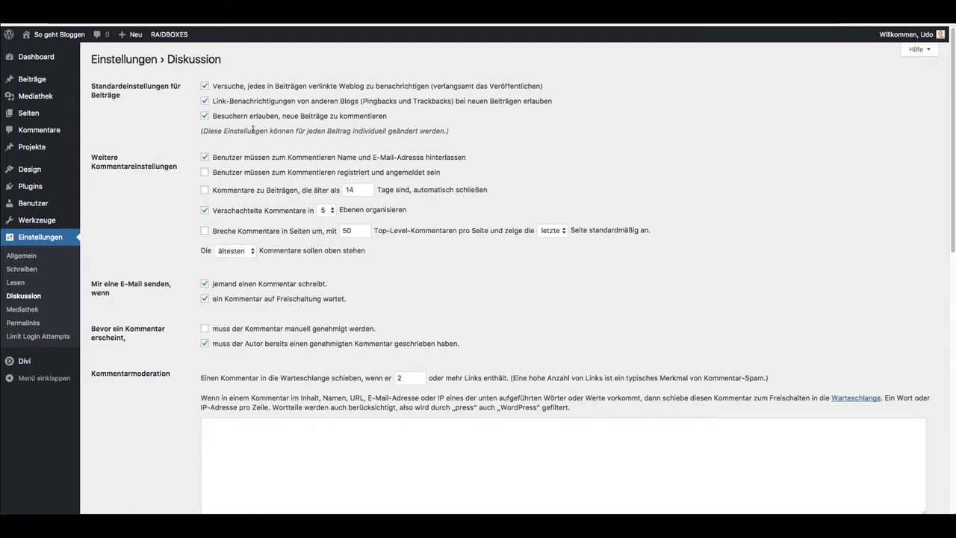
- Review the default post settings for link notifications and comments, and the name, e-mail and registration requirements for commenters
scroll(253, 128, down, 1)
scroll(254, 129, down, 1)
scroll(253, 129, down, 1)
scroll(253, 129, down, 1)
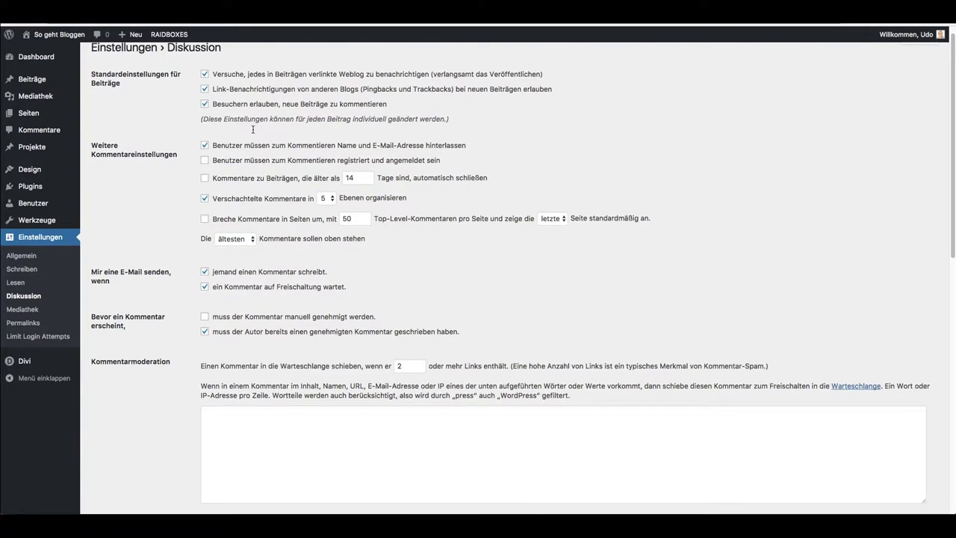
scroll(255, 129, down, 1)
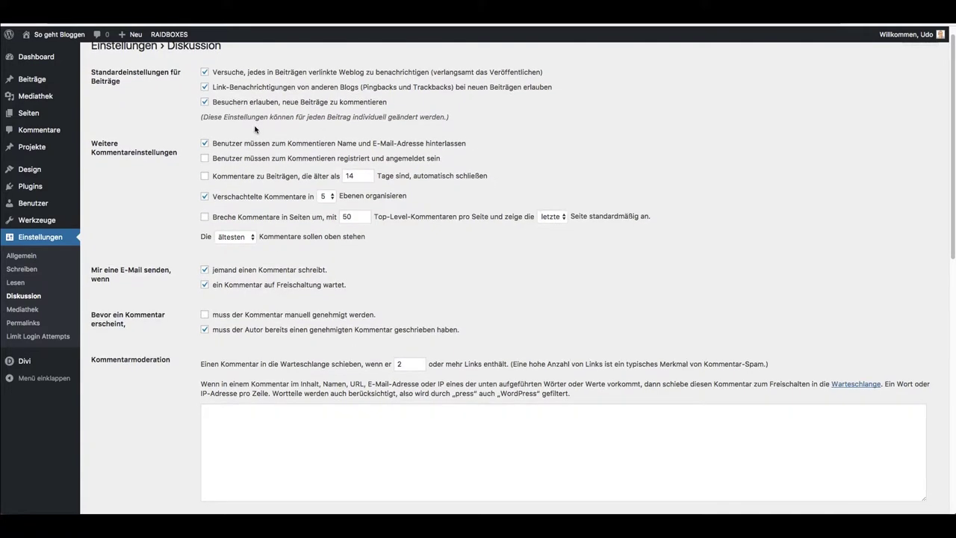
scroll(255, 129, down, 1)
scroll(292, 149, down, 1)
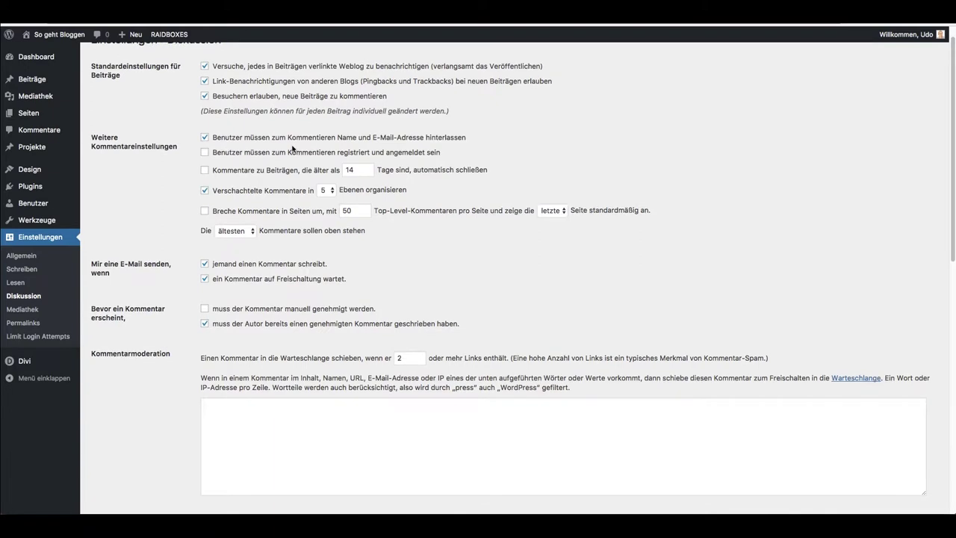
scroll(288, 151, down, 1)
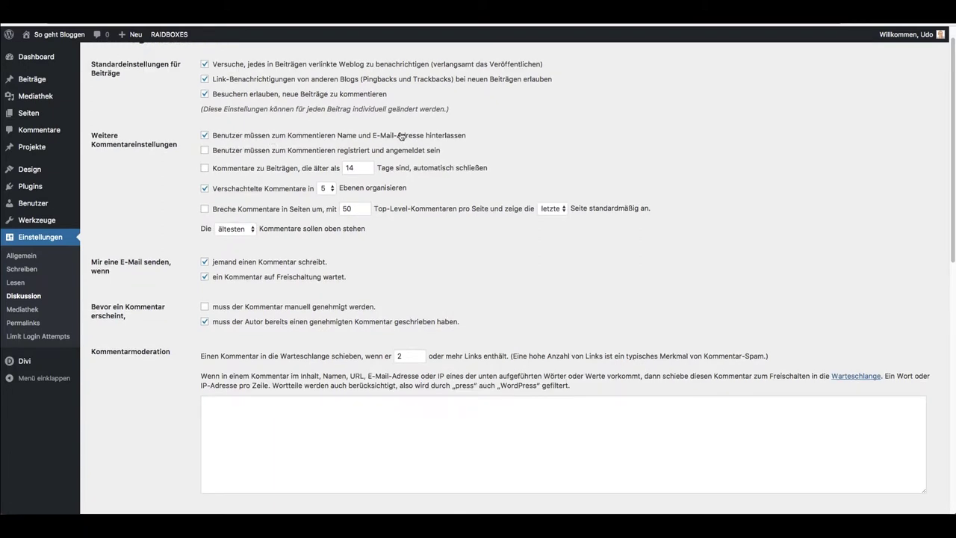
scroll(389, 136, down, 1)
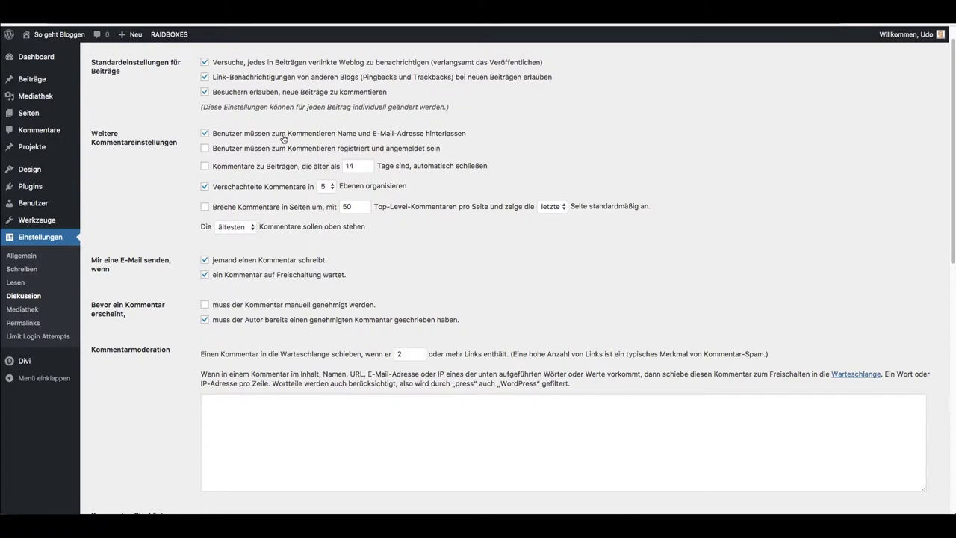
scroll(283, 139, down, 1)
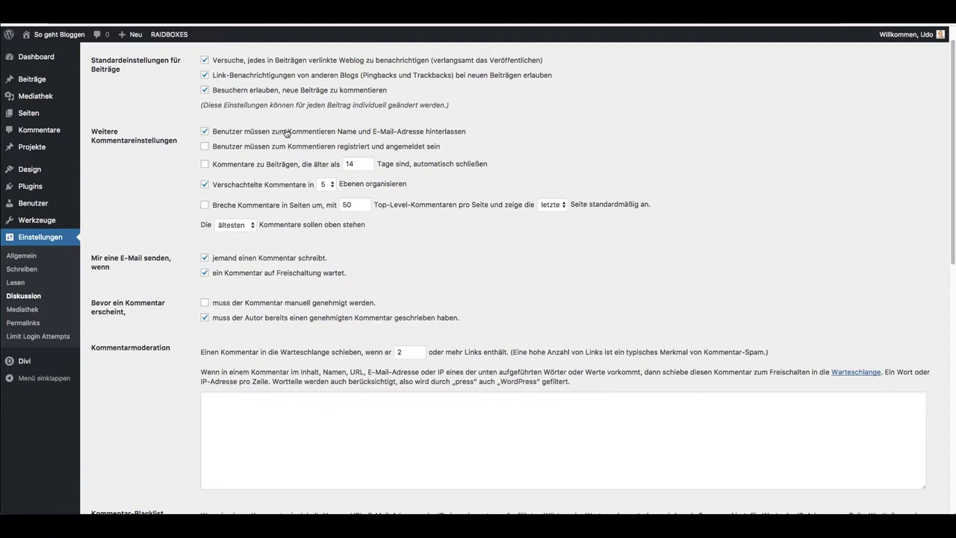
scroll(334, 134, down, 1)
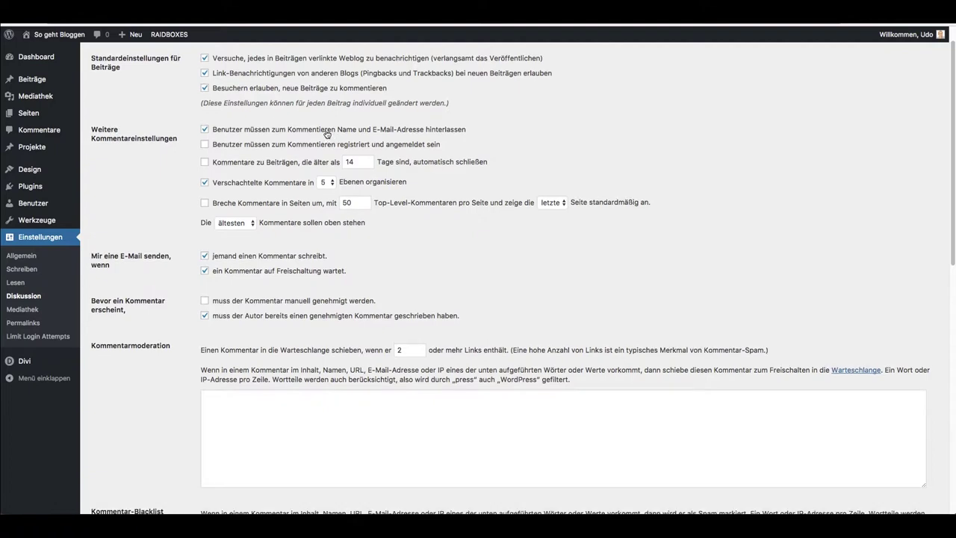
scroll(326, 136, down, 1)
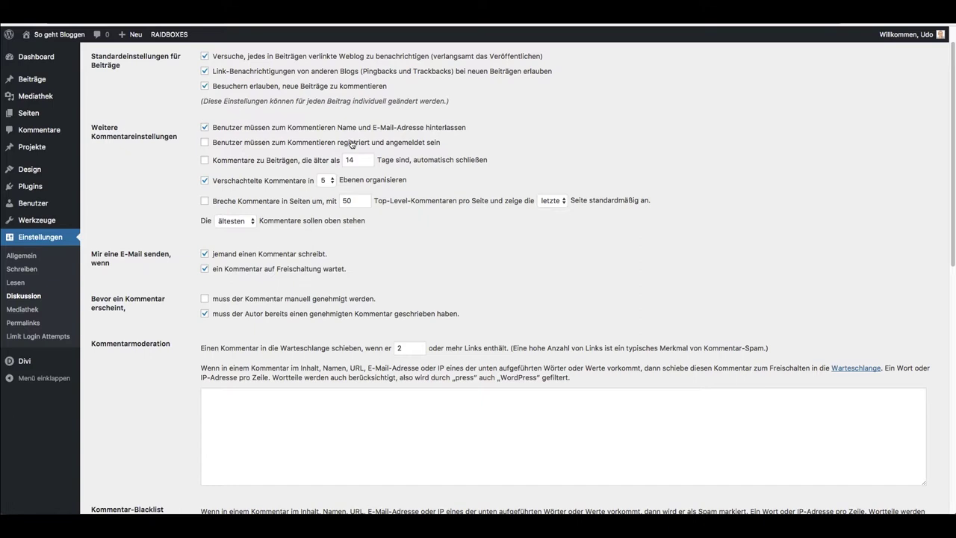
- Examine the options for automatically closing comments on older posts and organising nested comments in levels
scroll(300, 157, down, 1)
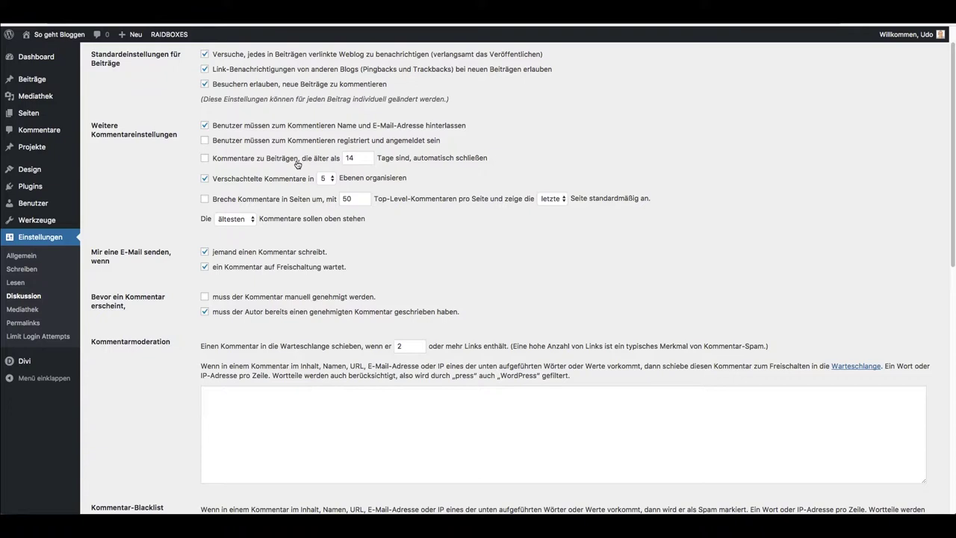
scroll(298, 165, down, 1)
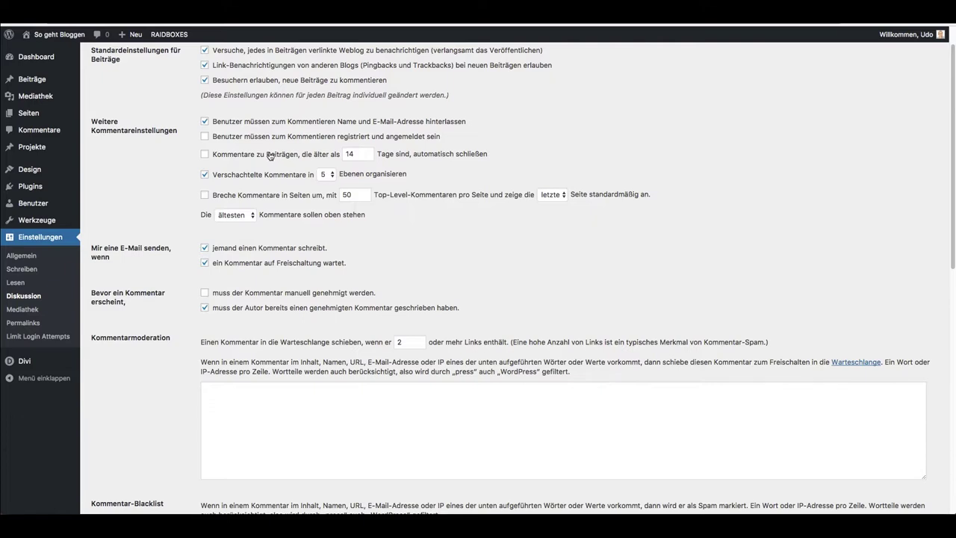
scroll(270, 155, down, 1)
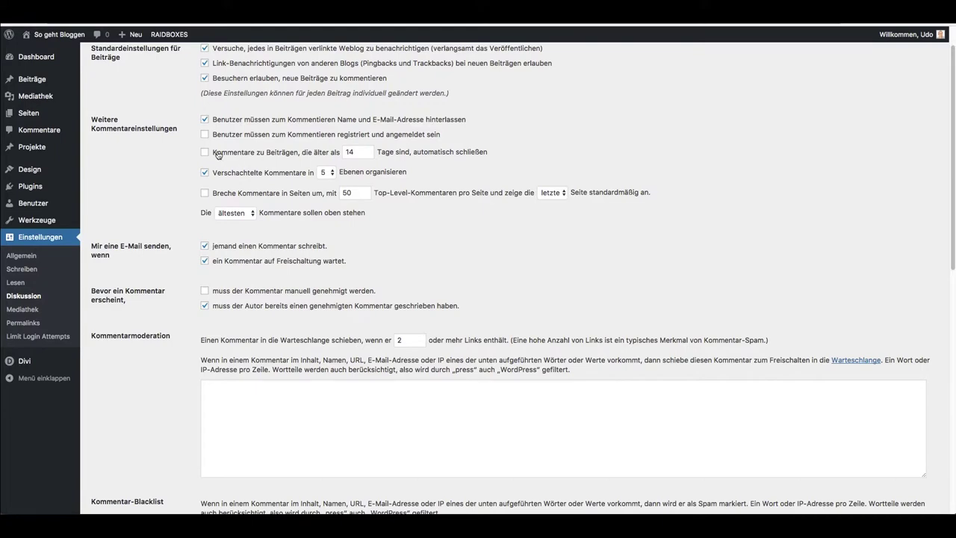
scroll(240, 156, down, 1)
scroll(241, 156, down, 1)
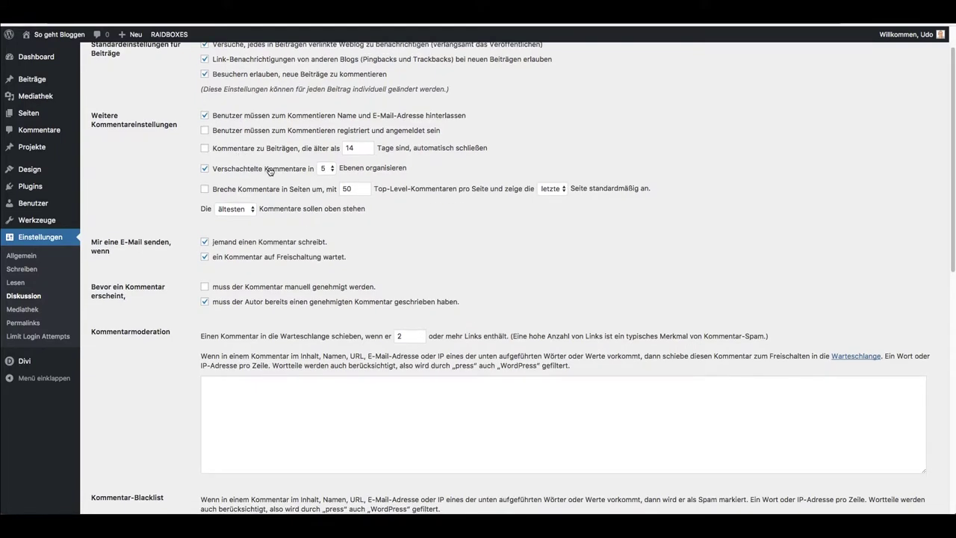
scroll(271, 172, down, 1)
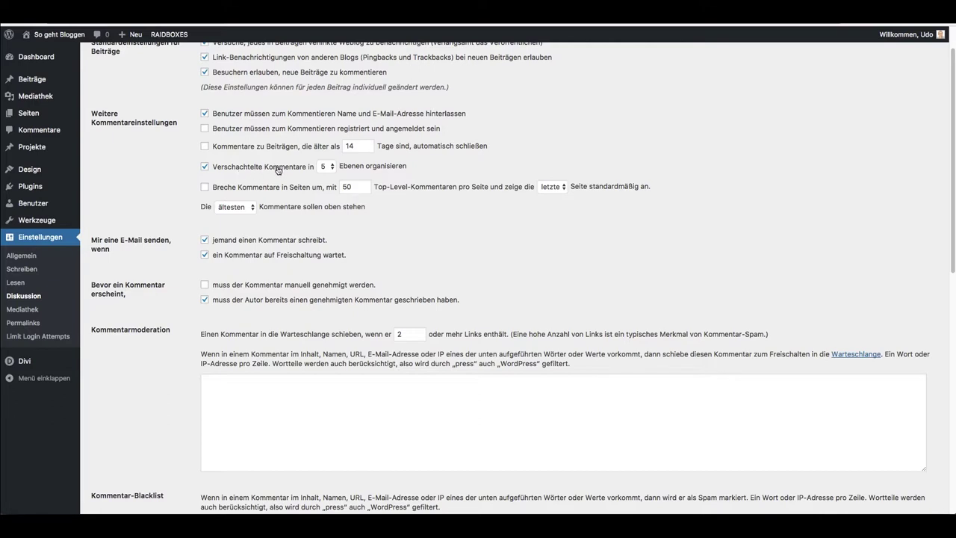
scroll(286, 173, down, 1)
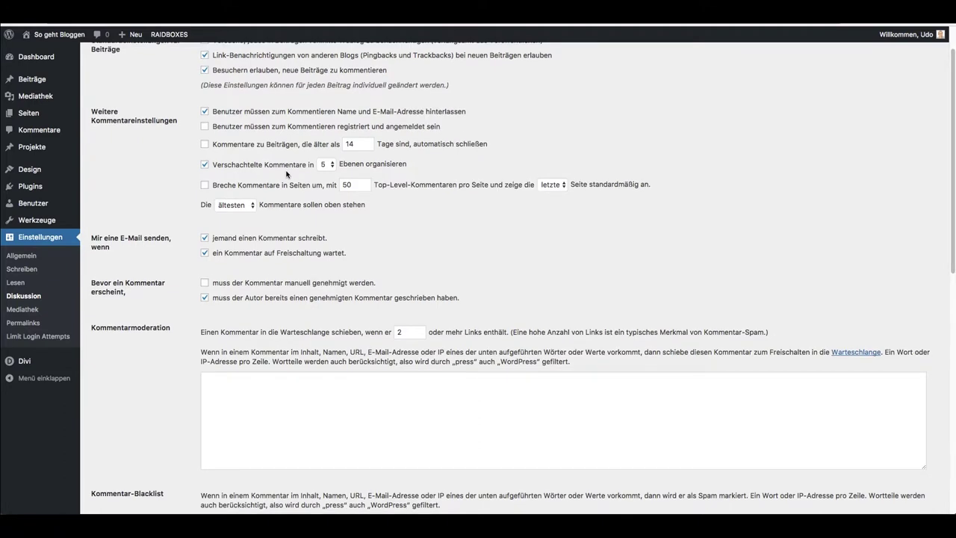
scroll(286, 173, down, 1)
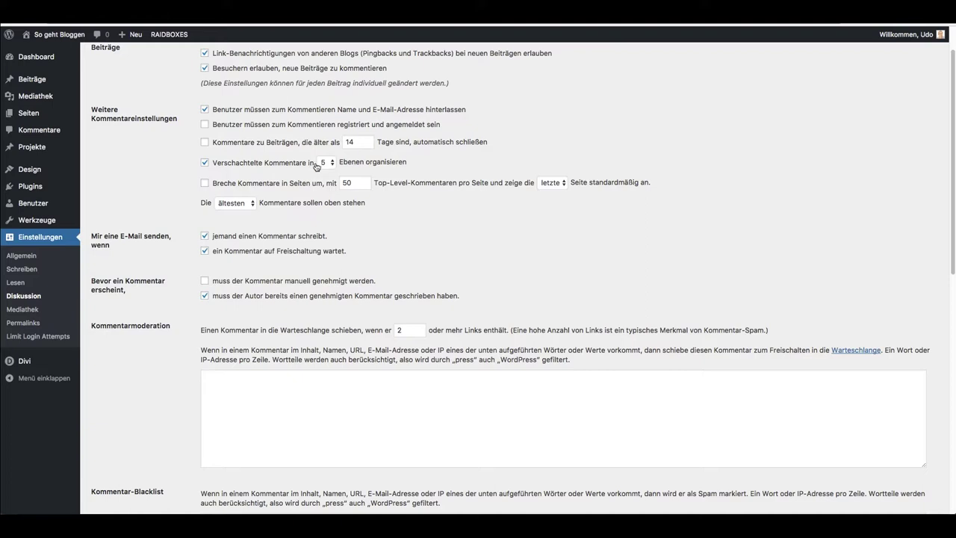
scroll(279, 162, down, 1)
- Examine the option that breaks comments into pages, including its number of top-level comments per page
scroll(279, 162, down, 2)
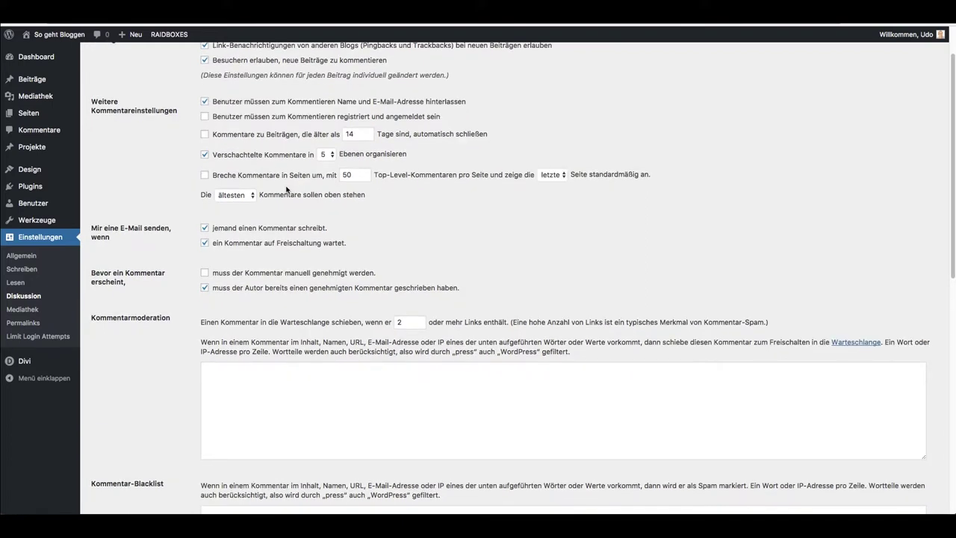
scroll(287, 186, down, 1)
scroll(286, 184, down, 1)
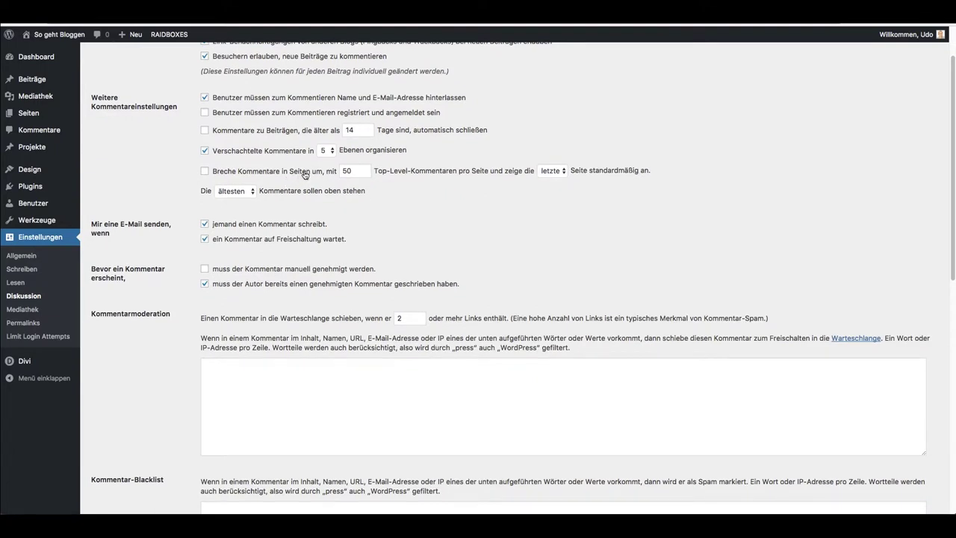
scroll(304, 176, down, 1)
scroll(305, 175, down, 1)
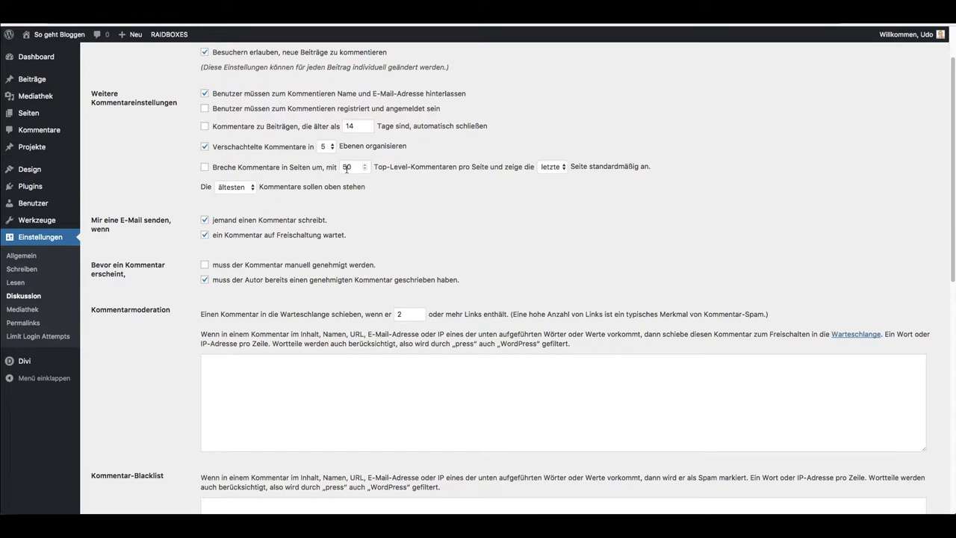
scroll(293, 175, down, 1)
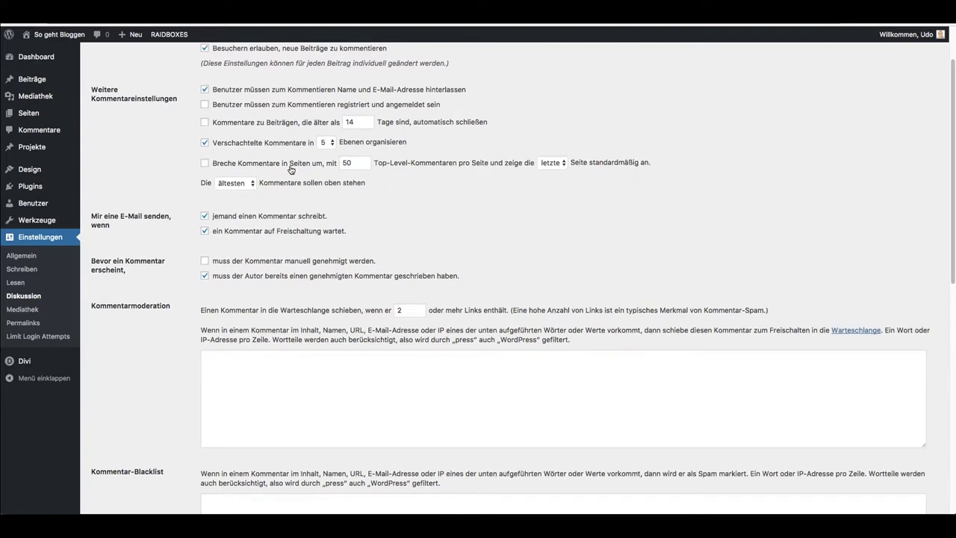
scroll(293, 167, down, 1)
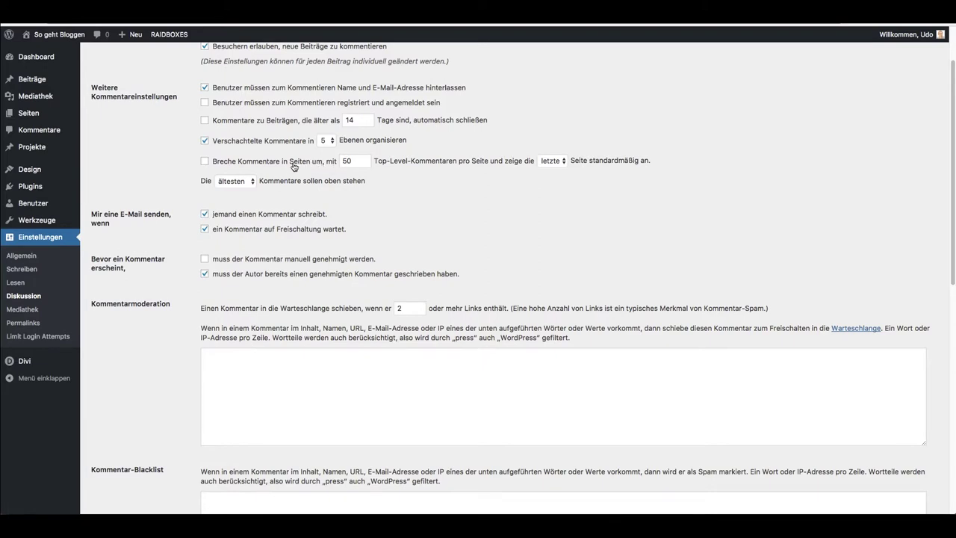
scroll(293, 165, down, 1)
scroll(294, 166, down, 1)
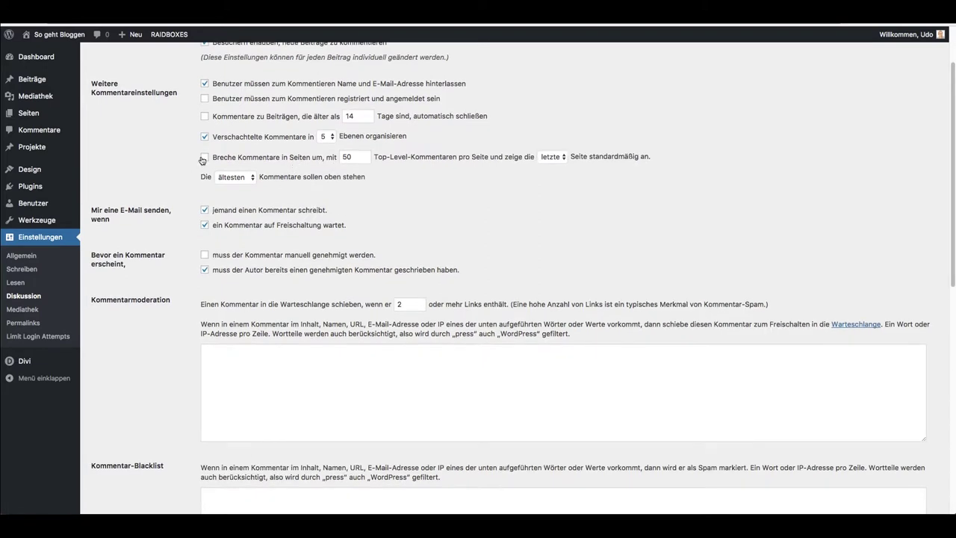
- Review the e-mail notification options for new comments and for comments awaiting approval
scroll(284, 218, down, 1)
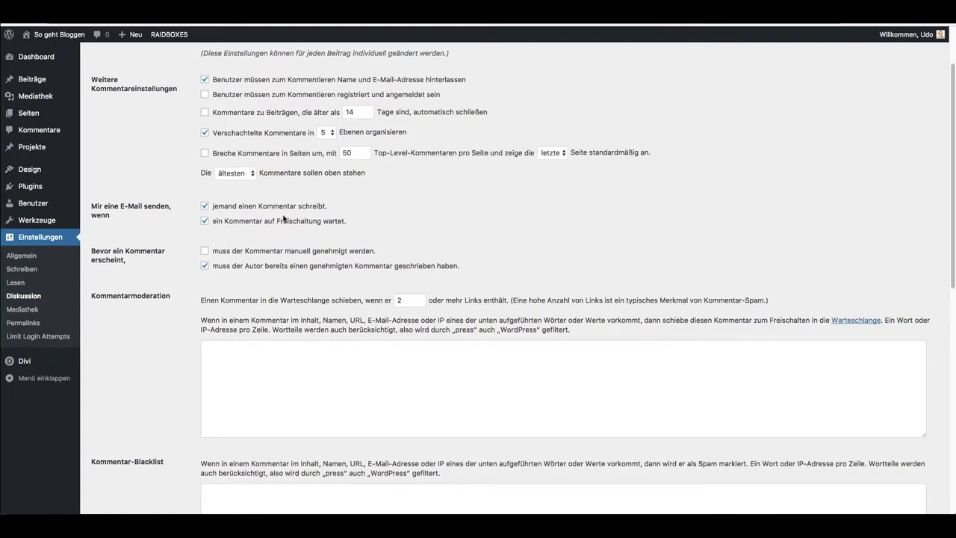
scroll(283, 218, down, 1)
scroll(283, 219, down, 1)
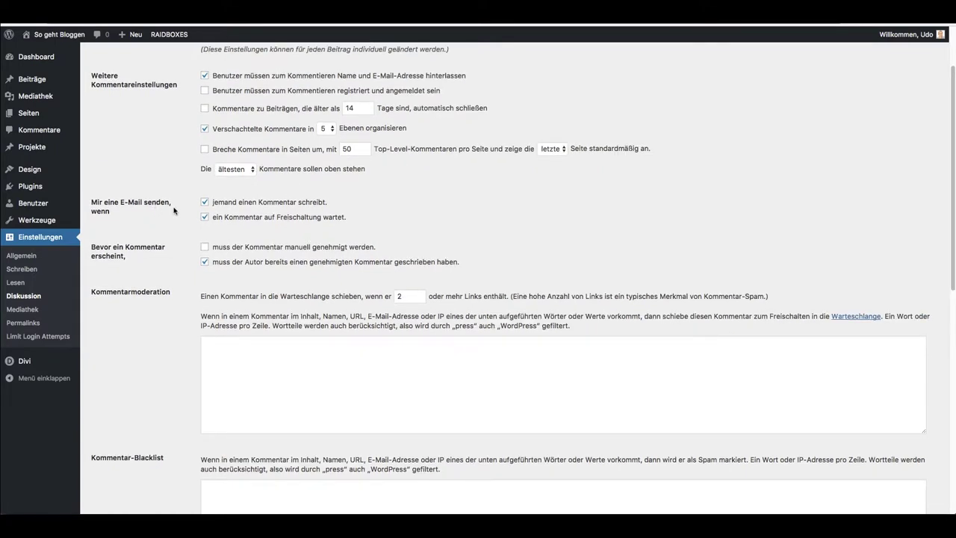
scroll(176, 211, down, 1)
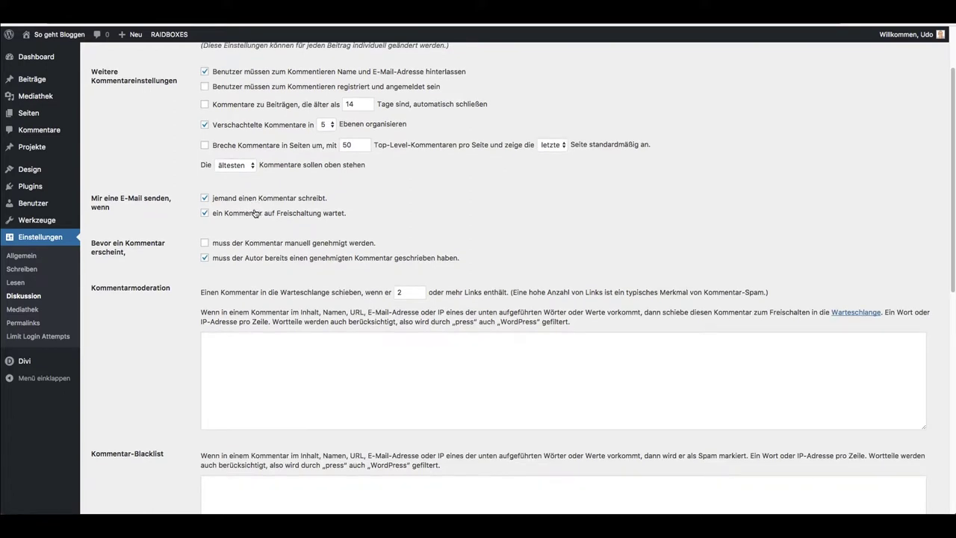
scroll(290, 216, down, 1)
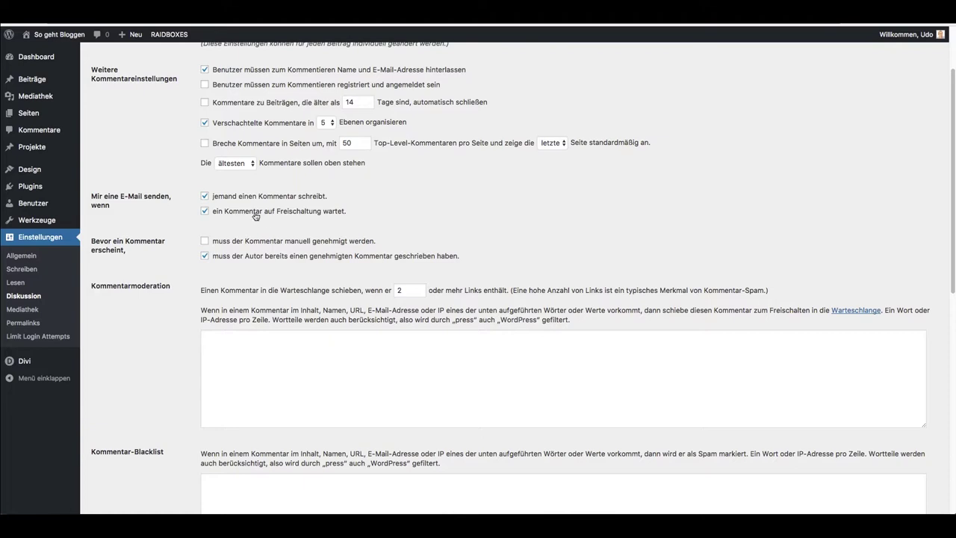
scroll(254, 207, down, 1)
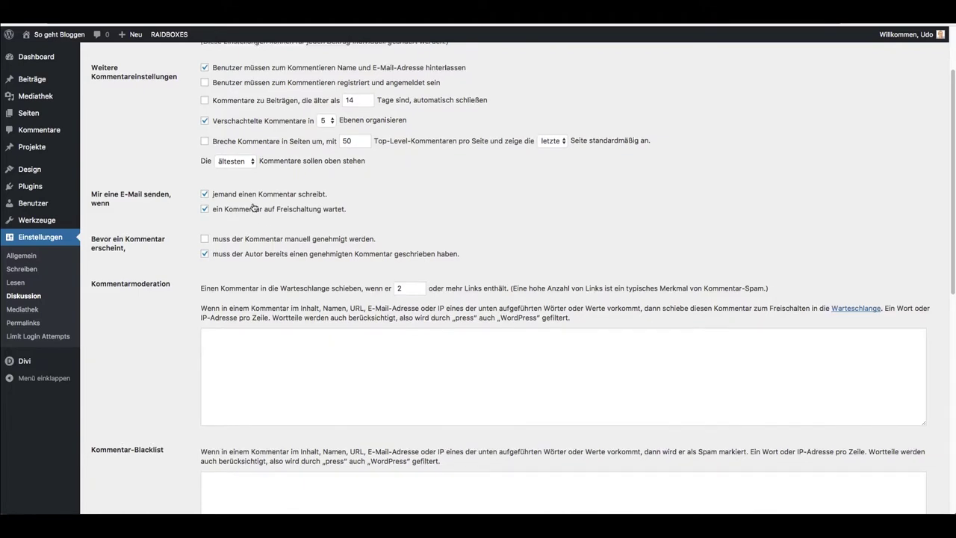
scroll(266, 204, down, 1)
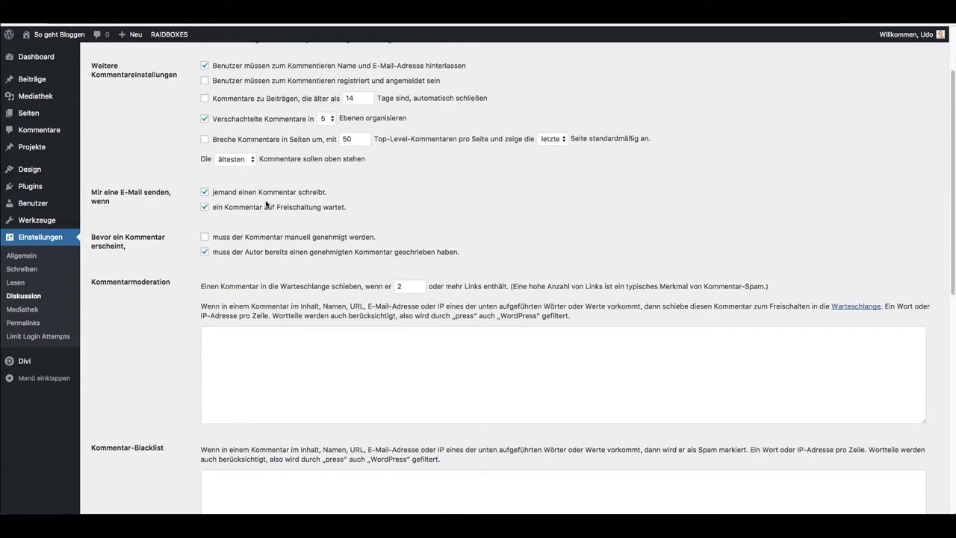
scroll(291, 209, down, 1)
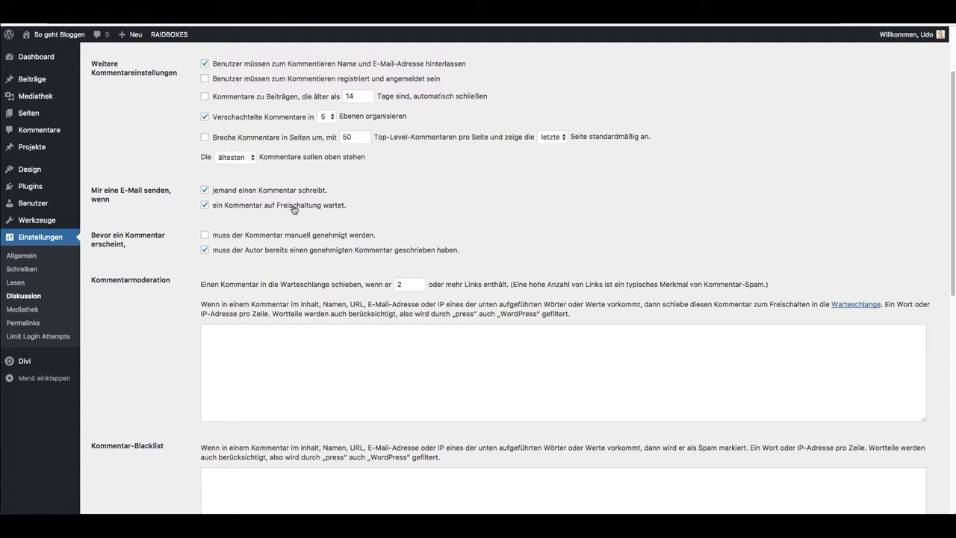
scroll(293, 210, down, 1)
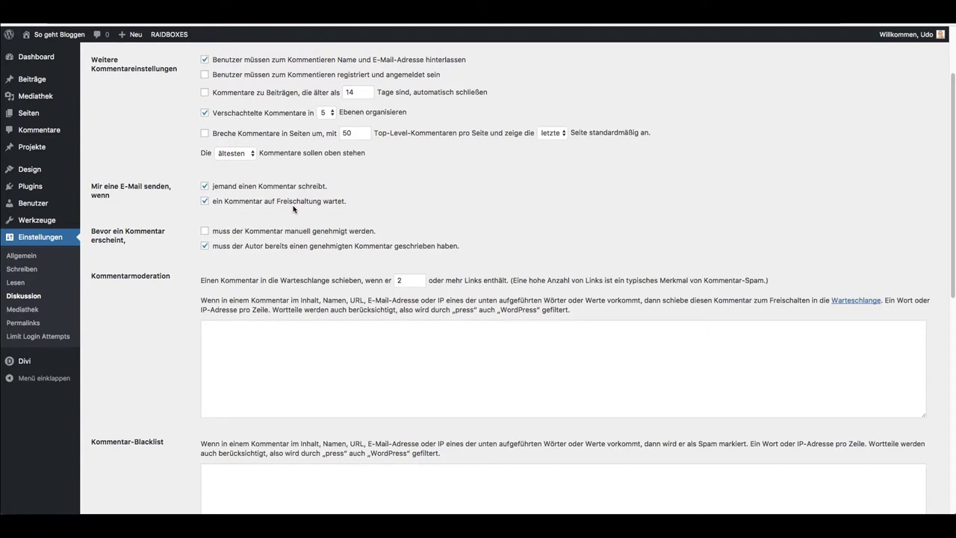
scroll(293, 207, down, 1)
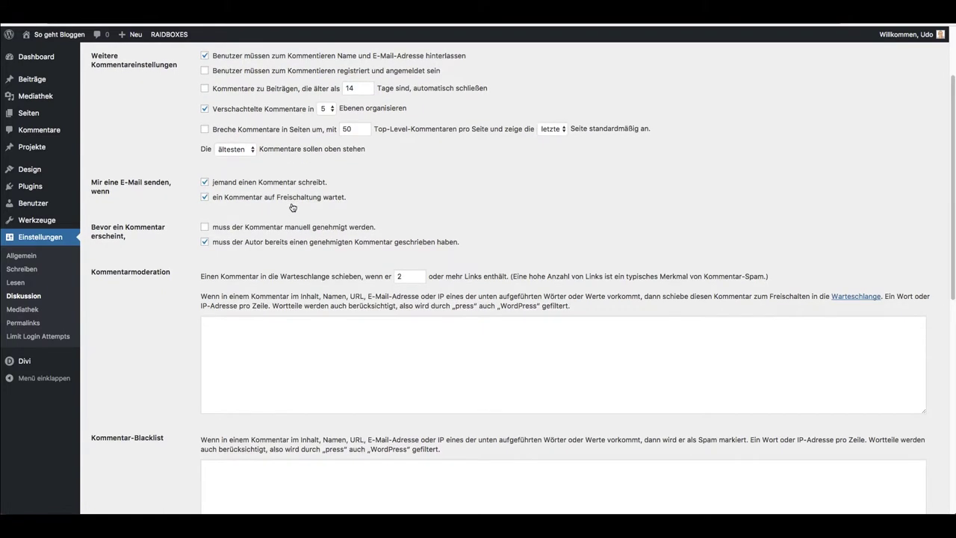
scroll(291, 203, down, 1)
scroll(292, 203, down, 1)
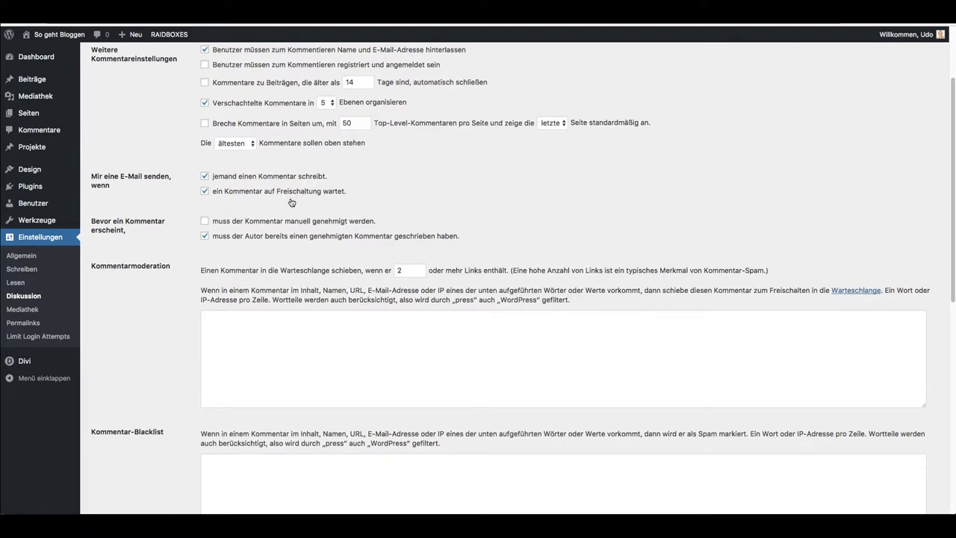
scroll(291, 202, down, 2)
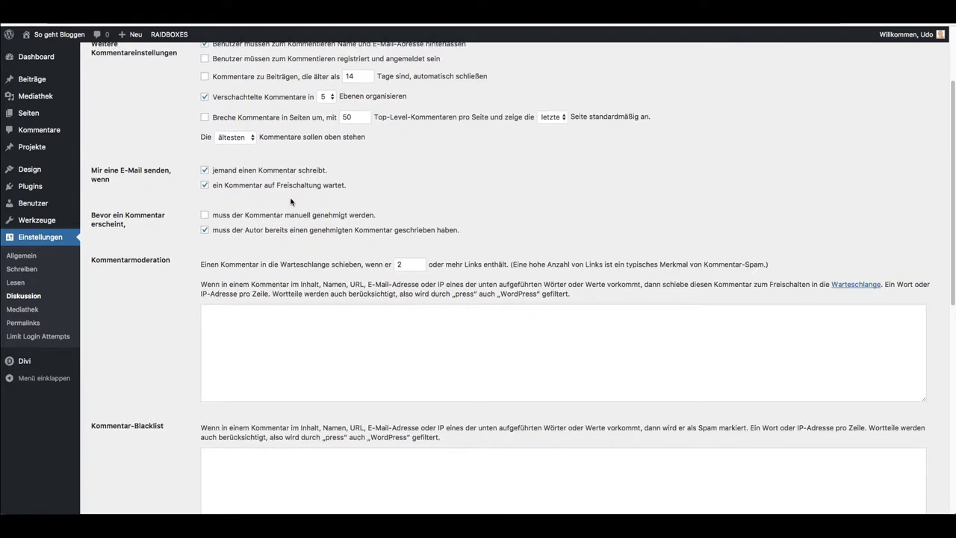
- Require every comment to be manually approved before it appears by enabling "muss der Kommentar manuell genehmigt werden"
scroll(294, 202, down, 1)
scroll(294, 200, down, 1)
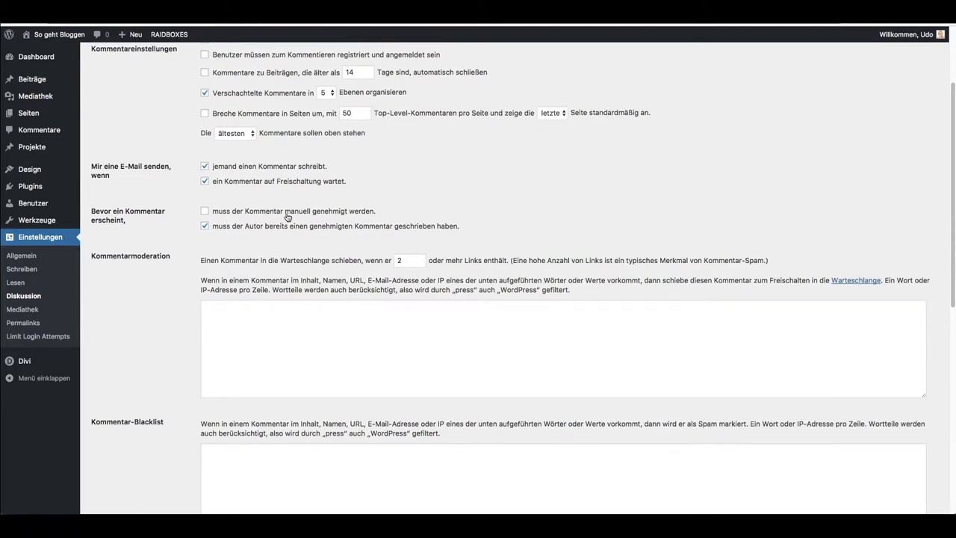
scroll(288, 217, down, 1)
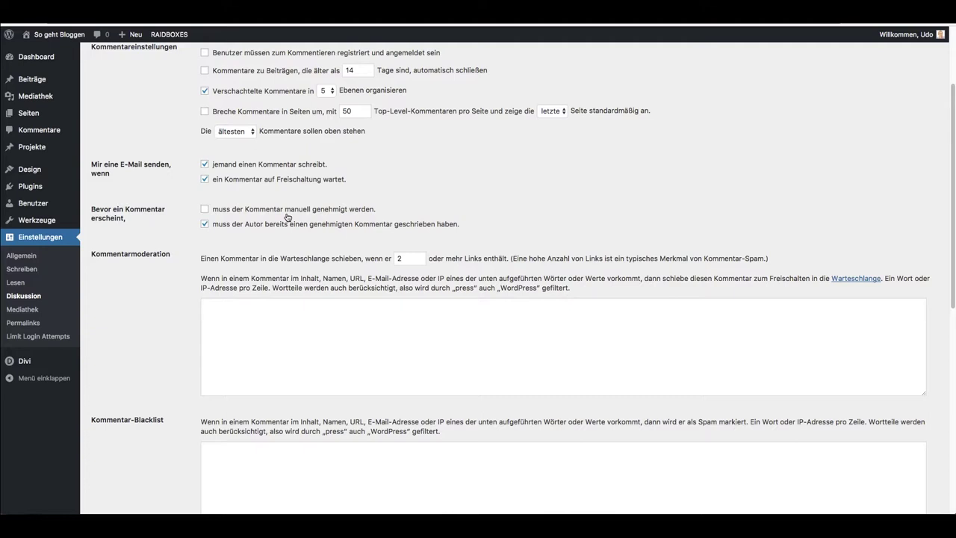
scroll(287, 217, down, 1)
click(205, 208)
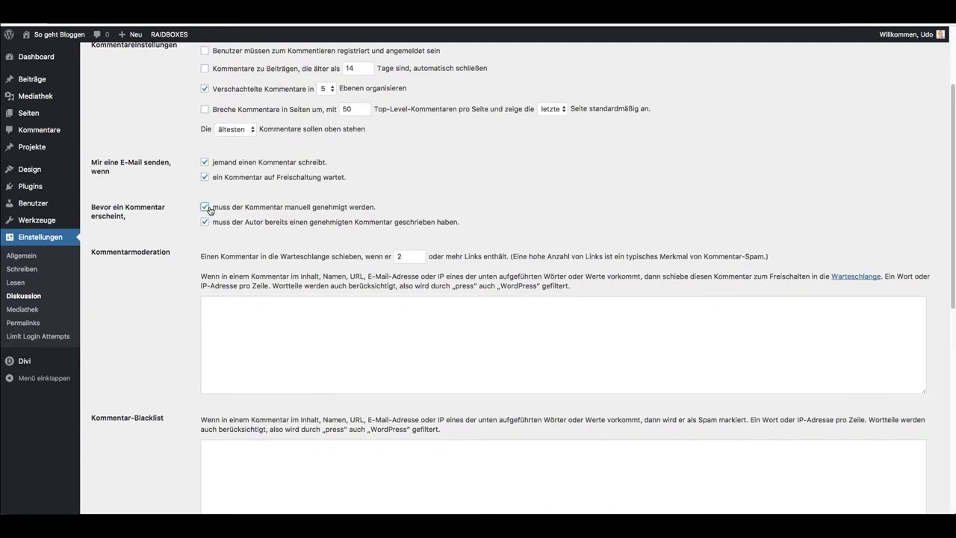
- Disable the discussion option "muss der Autor bereits einen genehmigten Kommentar geschrieben haben"
scroll(329, 210, down, 1)
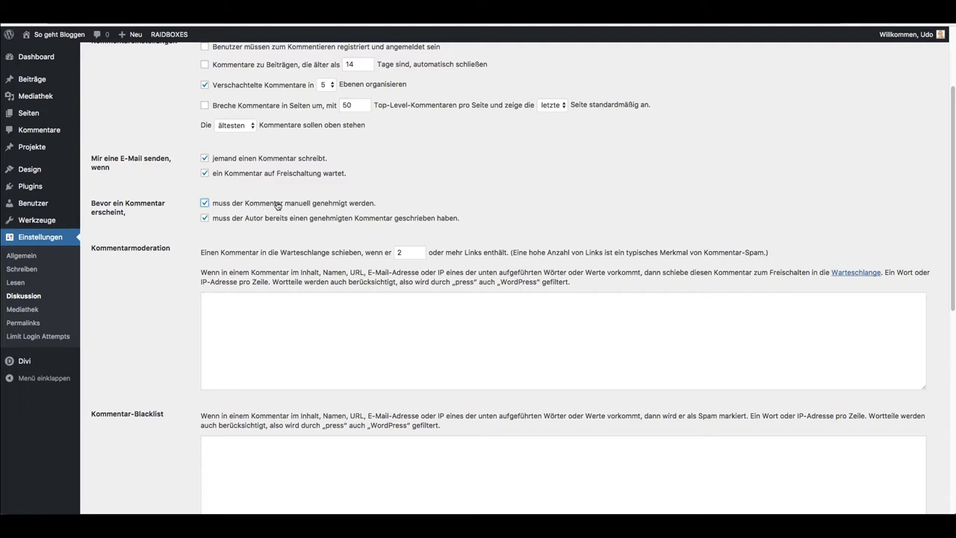
scroll(295, 204, down, 1)
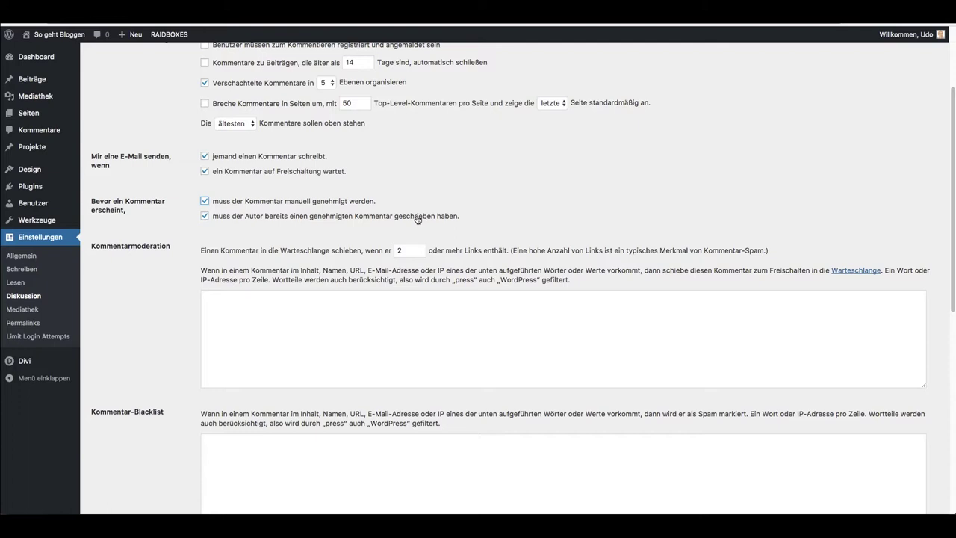
scroll(306, 227, down, 1)
scroll(265, 222, down, 1)
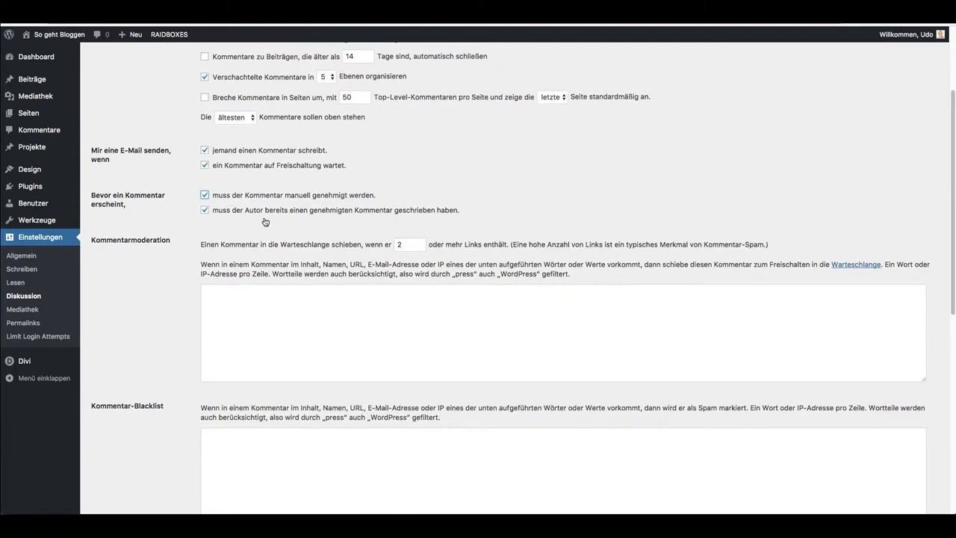
click(205, 209)
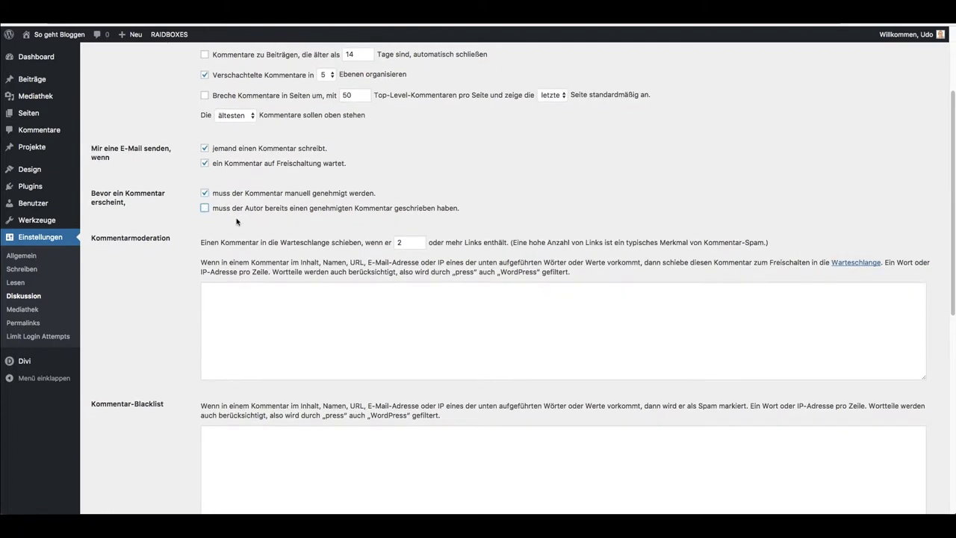
scroll(273, 220, up, 1)
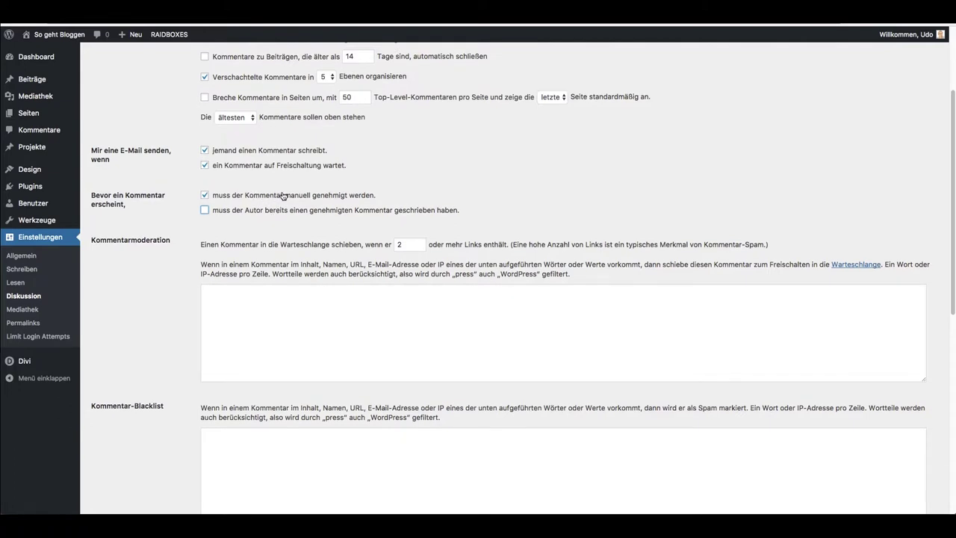
scroll(285, 210, down, 1)
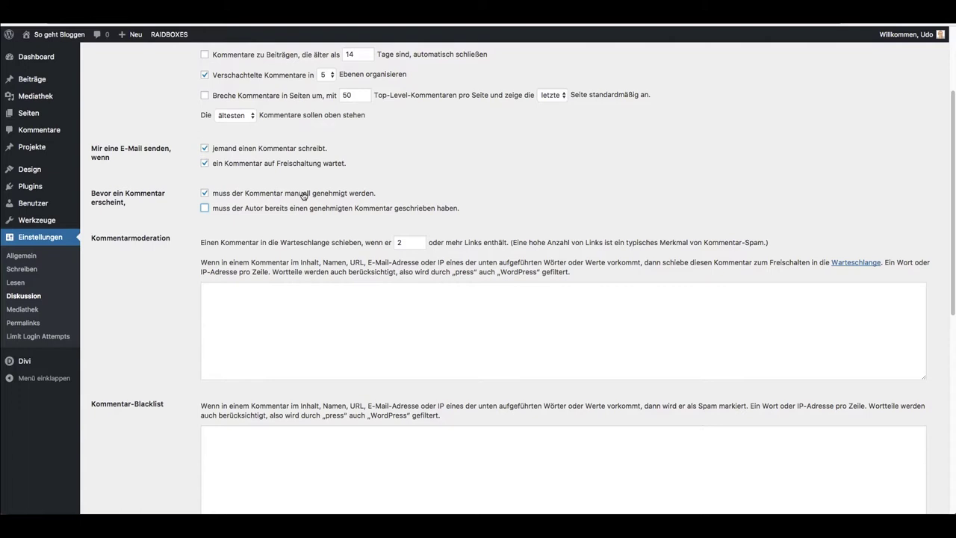
- Examine the comment moderation option that queues comments containing a set number of links
scroll(304, 196, down, 1)
scroll(304, 195, down, 3)
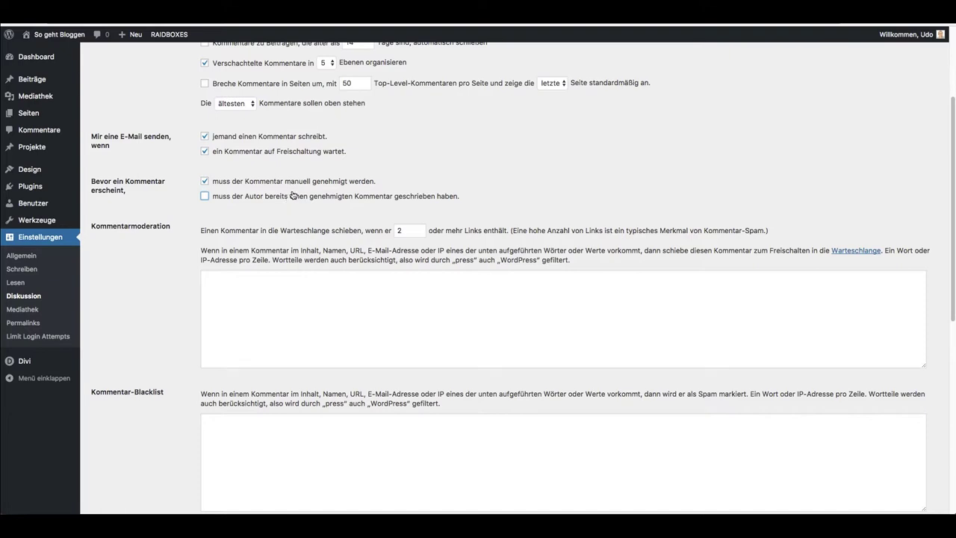
scroll(293, 195, down, 3)
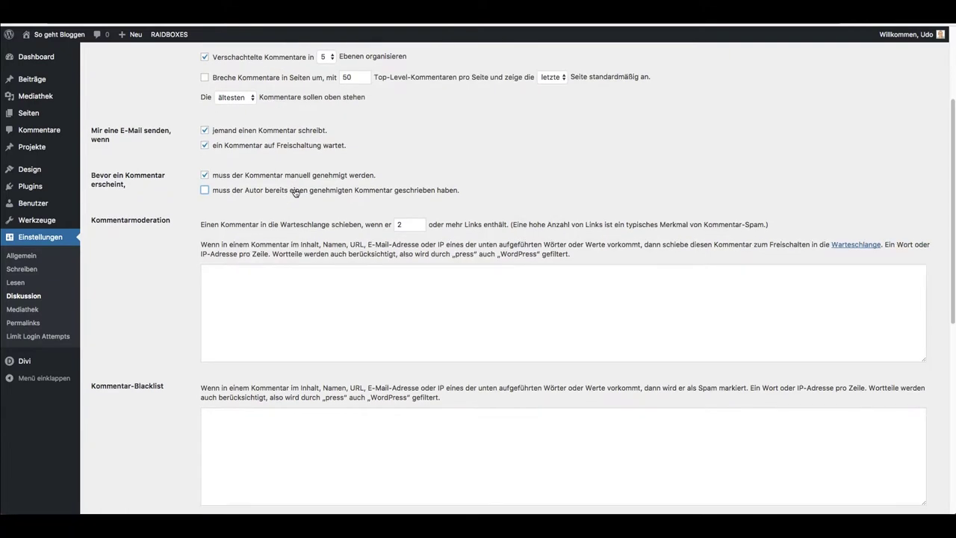
scroll(297, 195, down, 5)
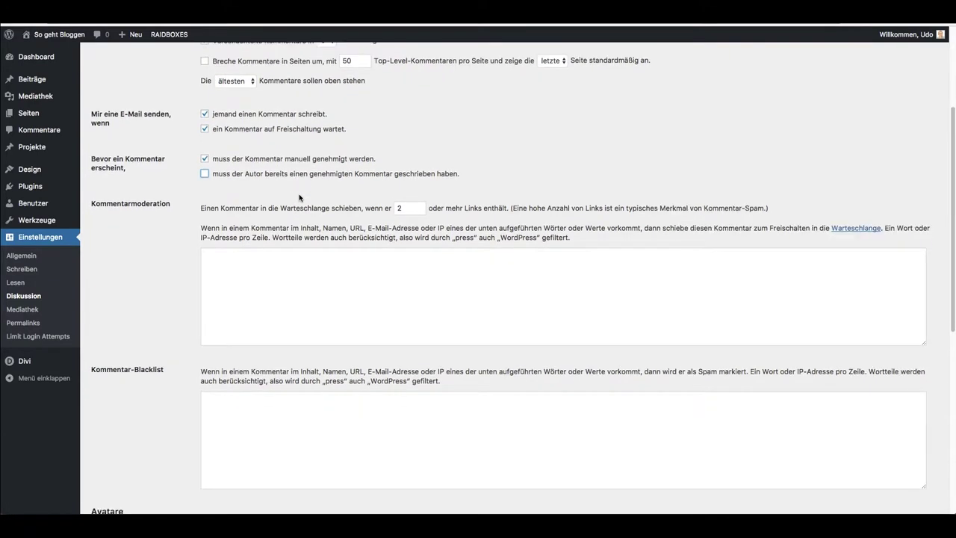
scroll(292, 213, down, 1)
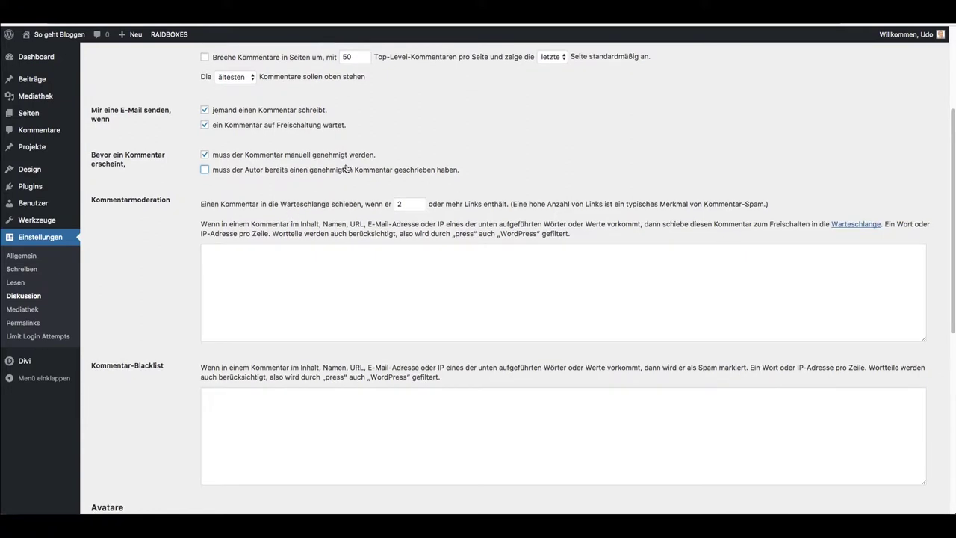
scroll(346, 179, down, 1)
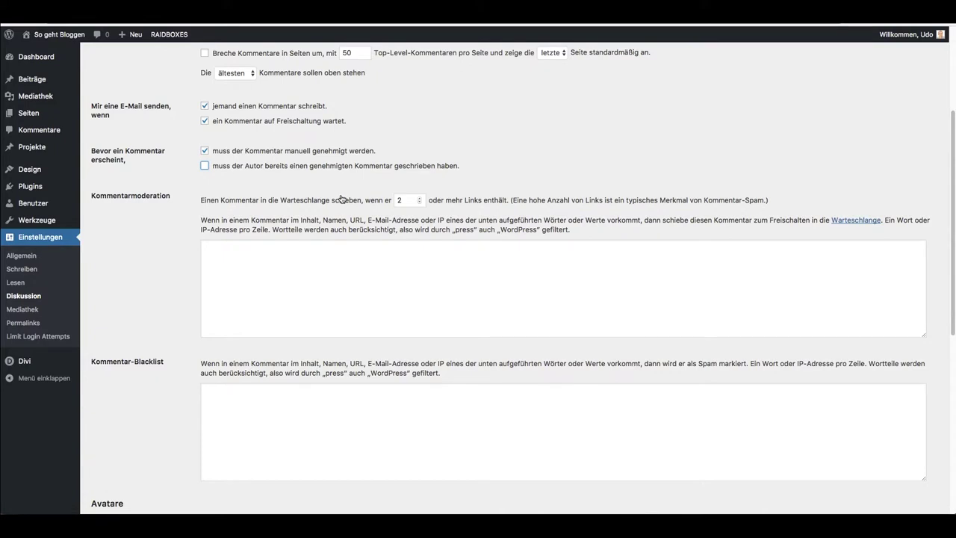
scroll(354, 201, down, 1)
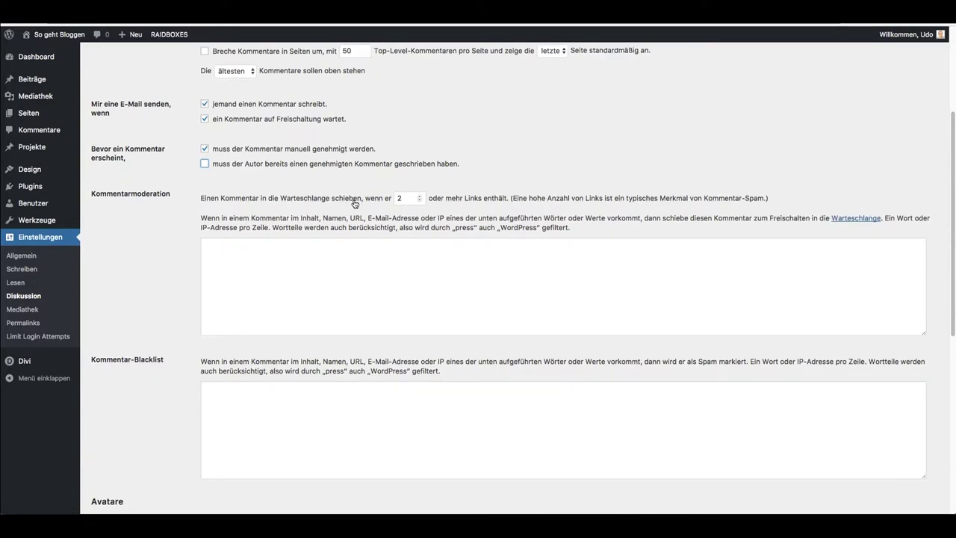
scroll(353, 202, down, 1)
scroll(391, 198, down, 1)
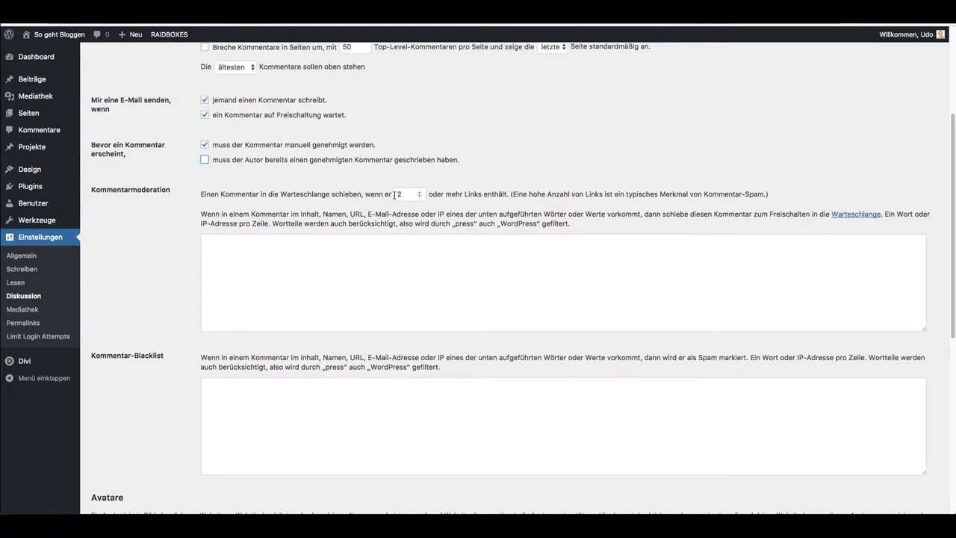
scroll(351, 196, down, 2)
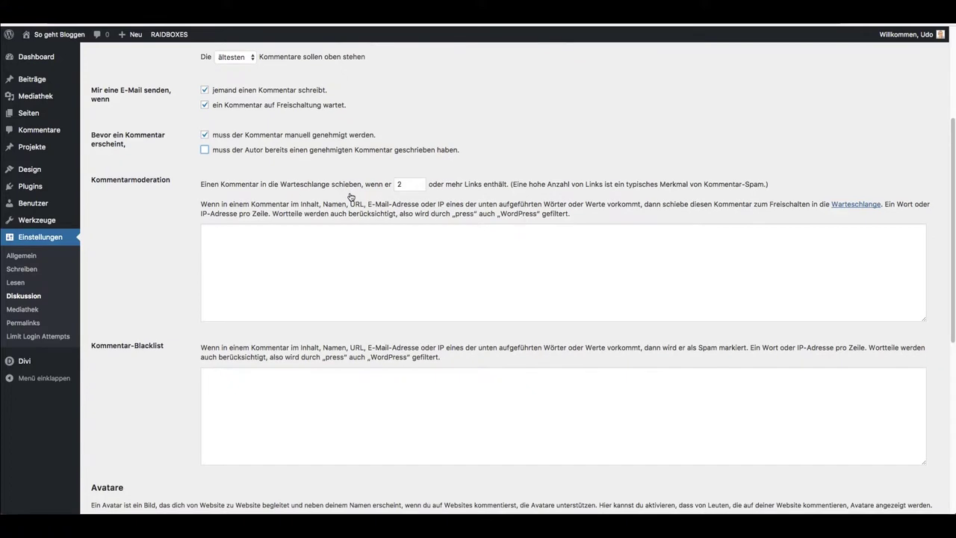
- Review the word lists that send comments to the moderation queue or mark them as spam through the comment blacklist
scroll(351, 196, down, 1)
scroll(350, 197, down, 1)
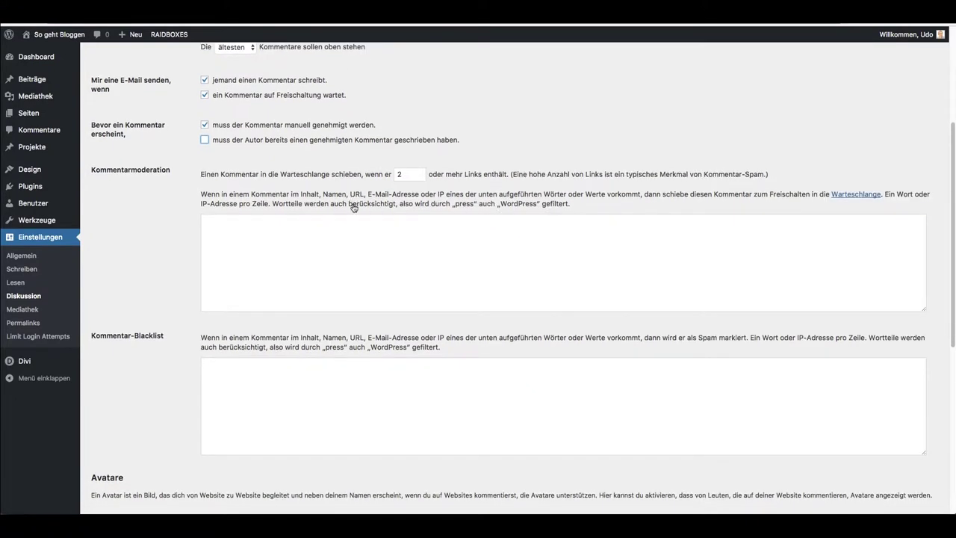
scroll(328, 234, down, 1)
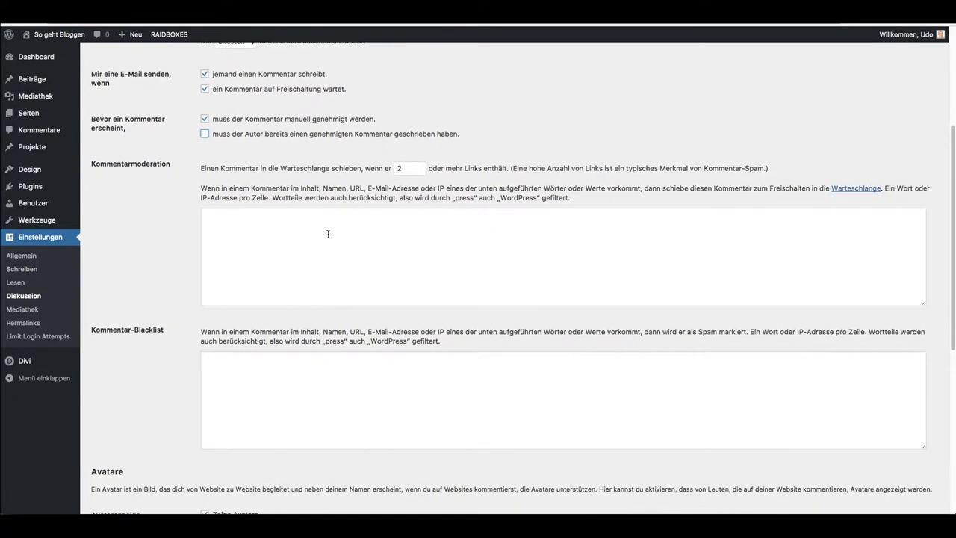
scroll(328, 234, down, 1)
scroll(323, 233, down, 1)
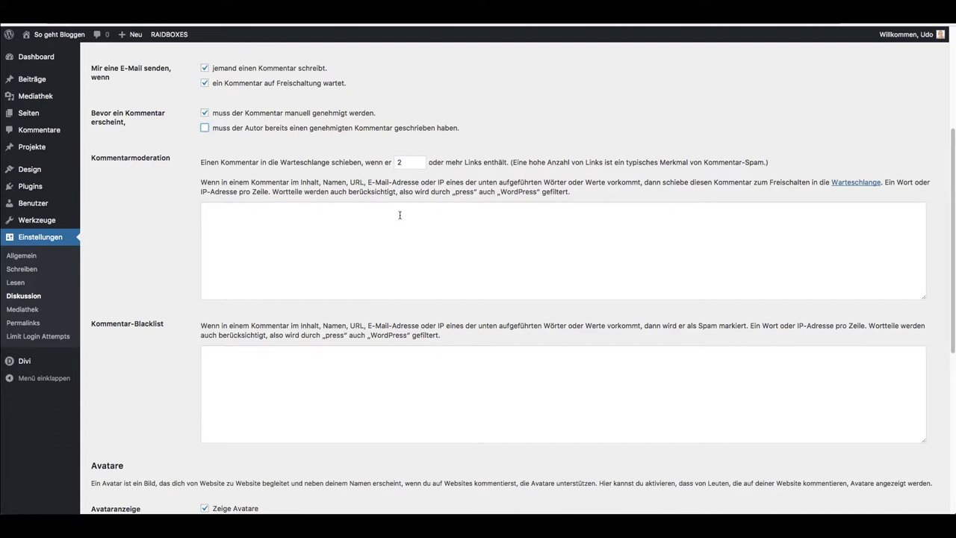
scroll(662, 211, down, 1)
scroll(661, 212, down, 1)
scroll(352, 370, down, 1)
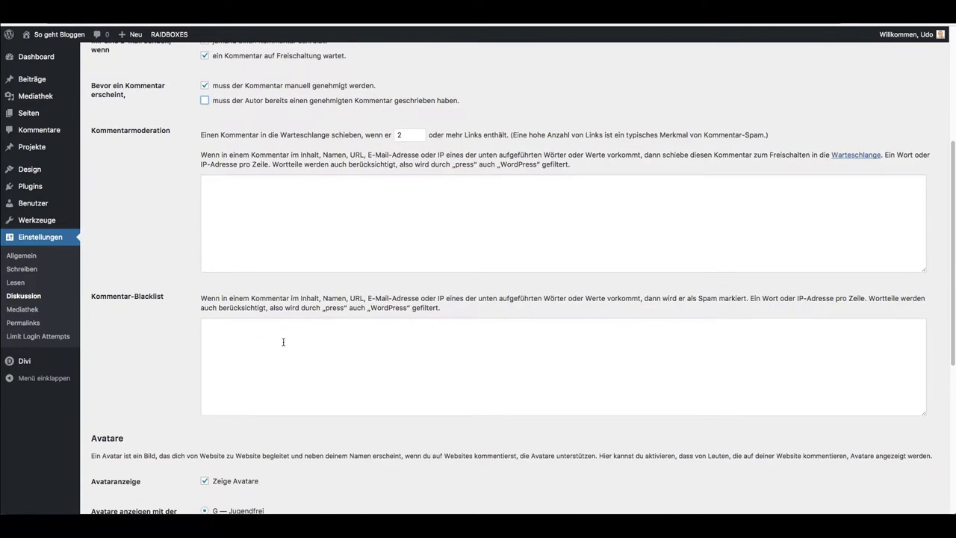
scroll(332, 334, down, 1)
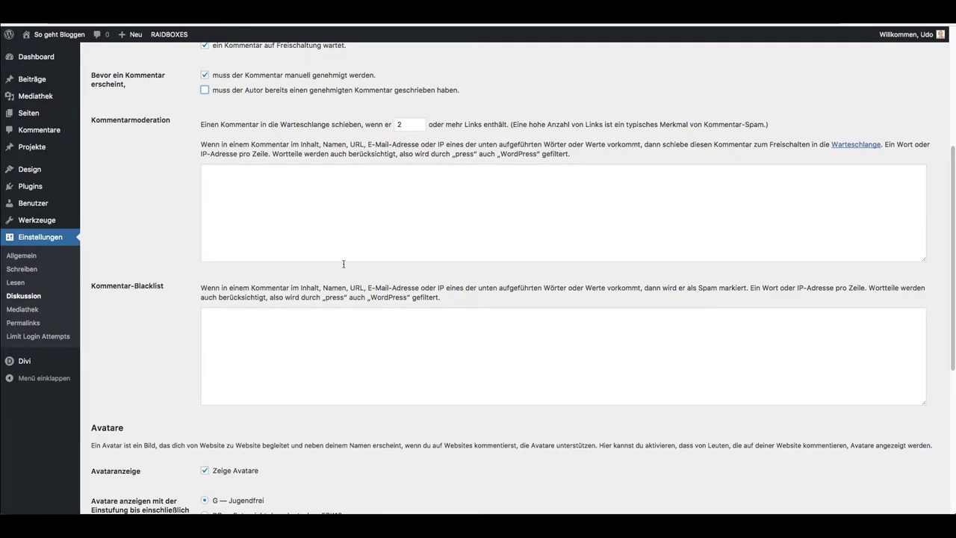
scroll(319, 237, down, 2)
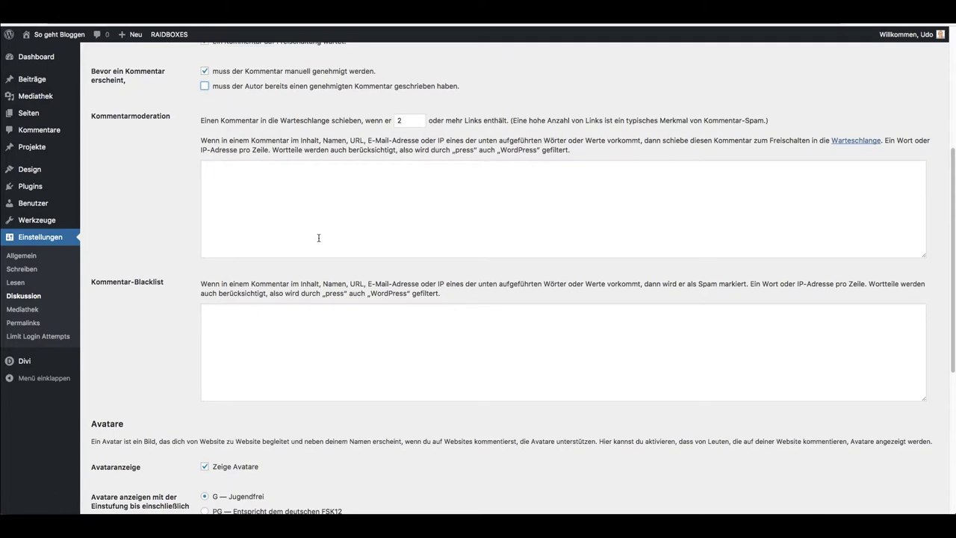
scroll(310, 323, down, 2)
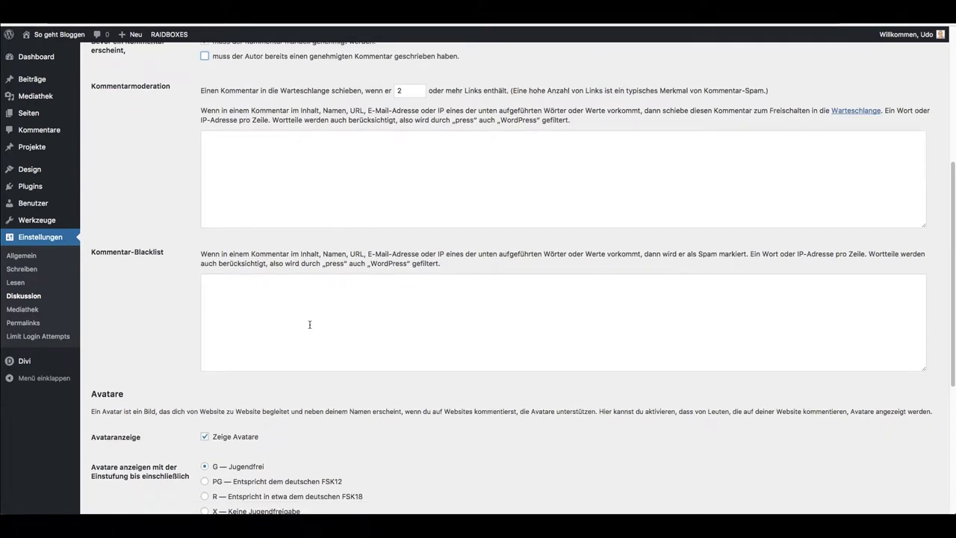
- Choose "MonsterID (automatisch generiert)" as the default avatar and save the discussion settings
scroll(299, 306, down, 5)
scroll(299, 307, down, 5)
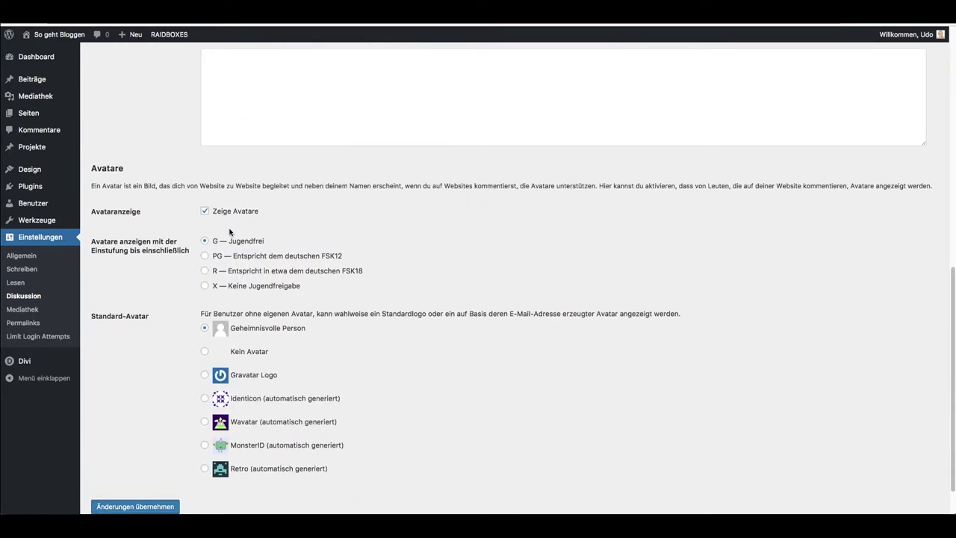
scroll(366, 298, down, 1)
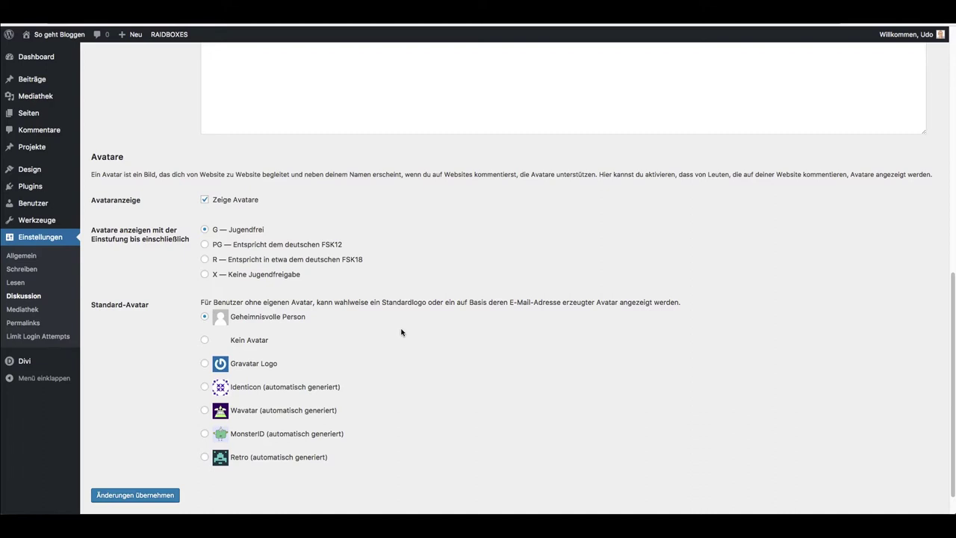
scroll(401, 332, down, 1)
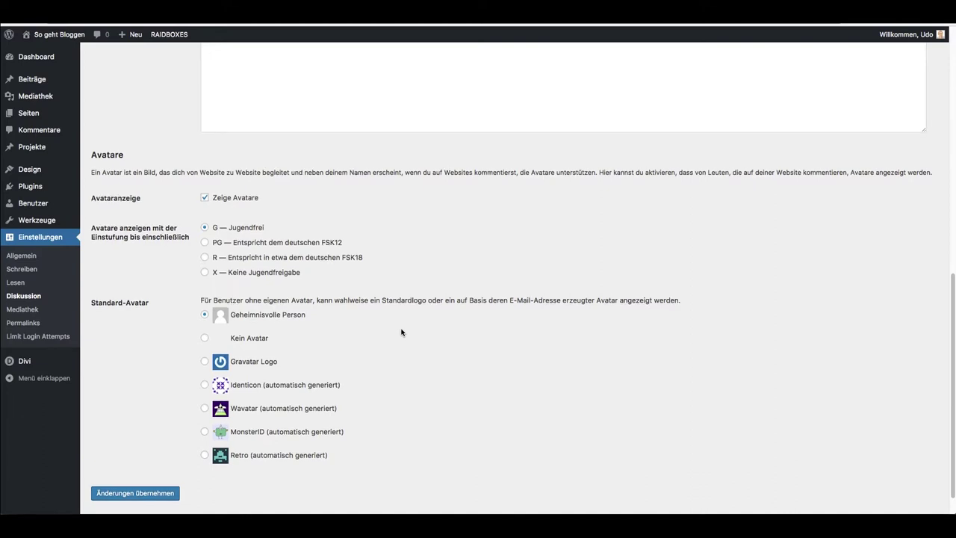
scroll(401, 332, down, 1)
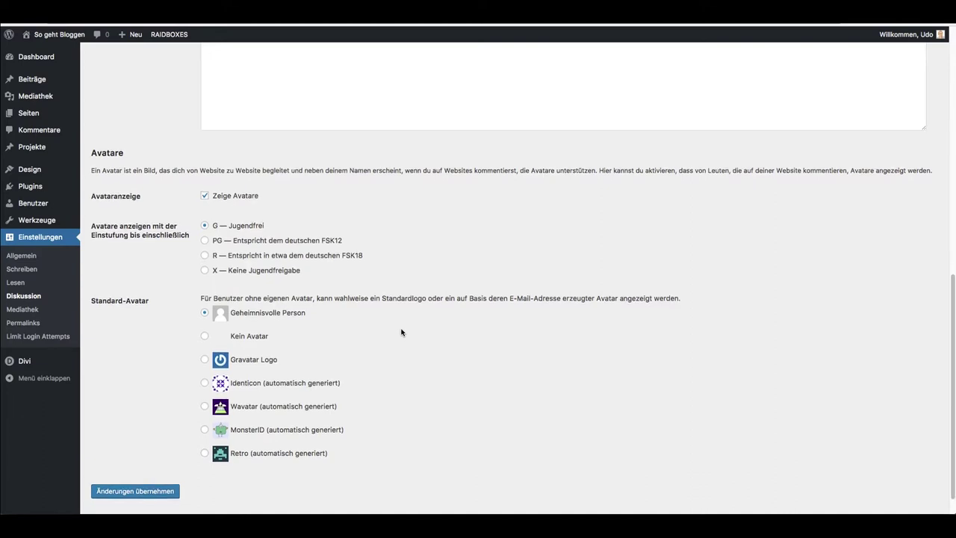
scroll(340, 340, down, 1)
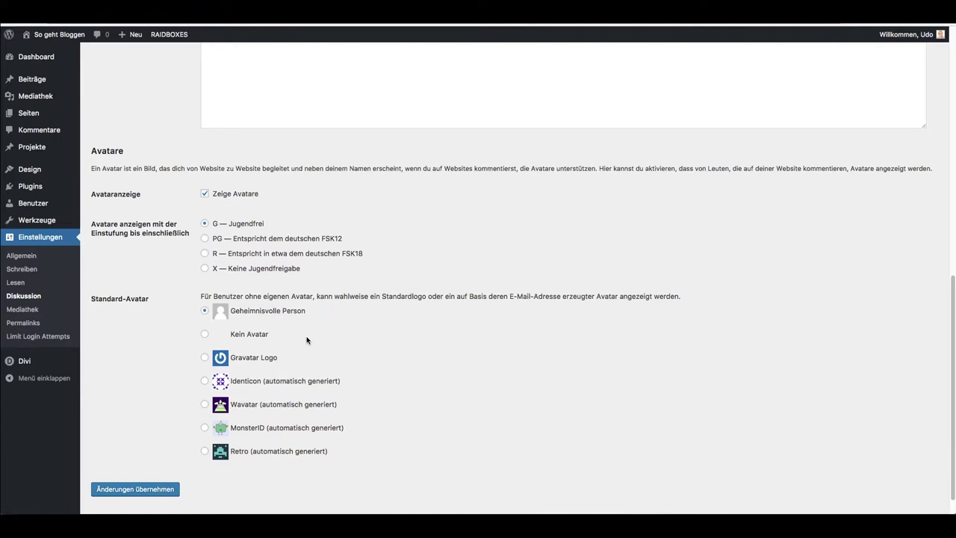
scroll(308, 341, down, 1)
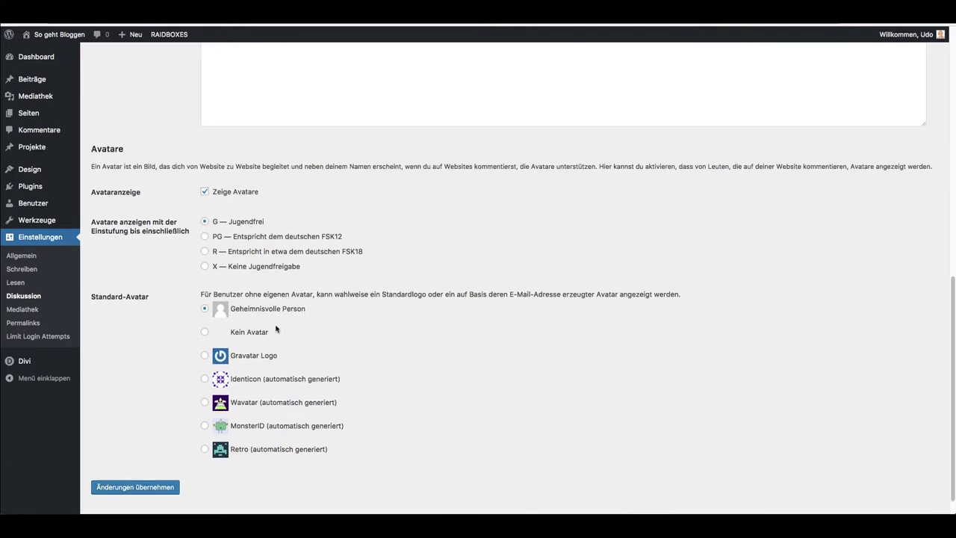
scroll(275, 333, down, 1)
scroll(277, 336, down, 3)
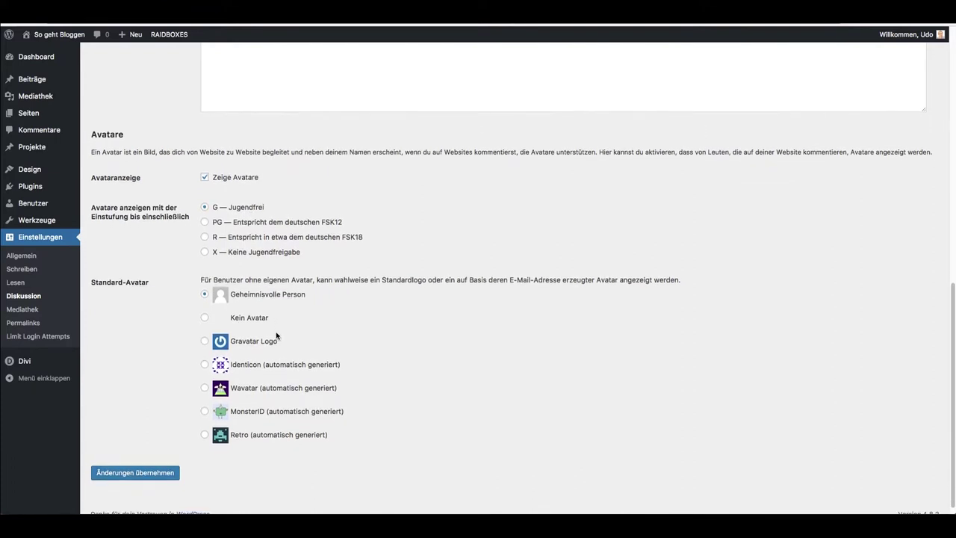
scroll(276, 336, down, 1)
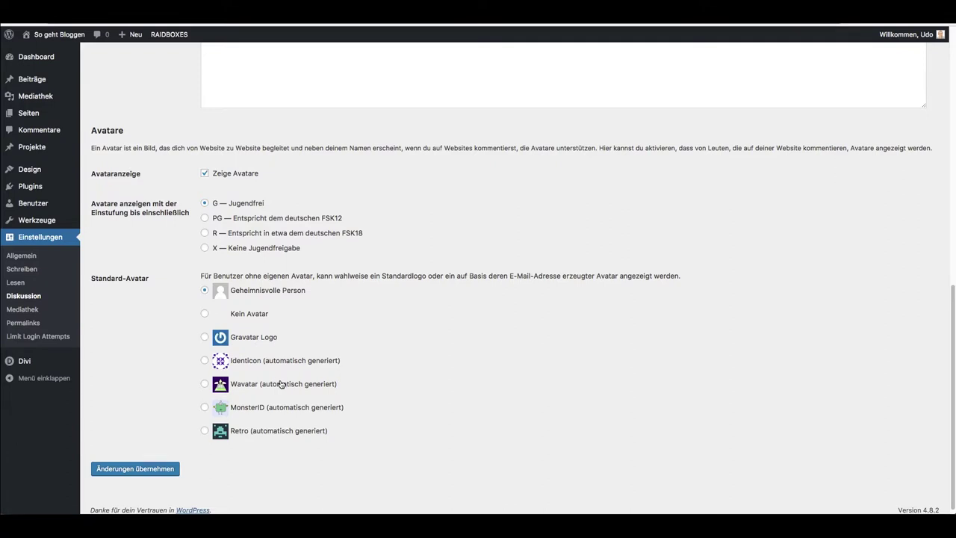
scroll(281, 384, down, 1)
scroll(281, 384, down, 1)
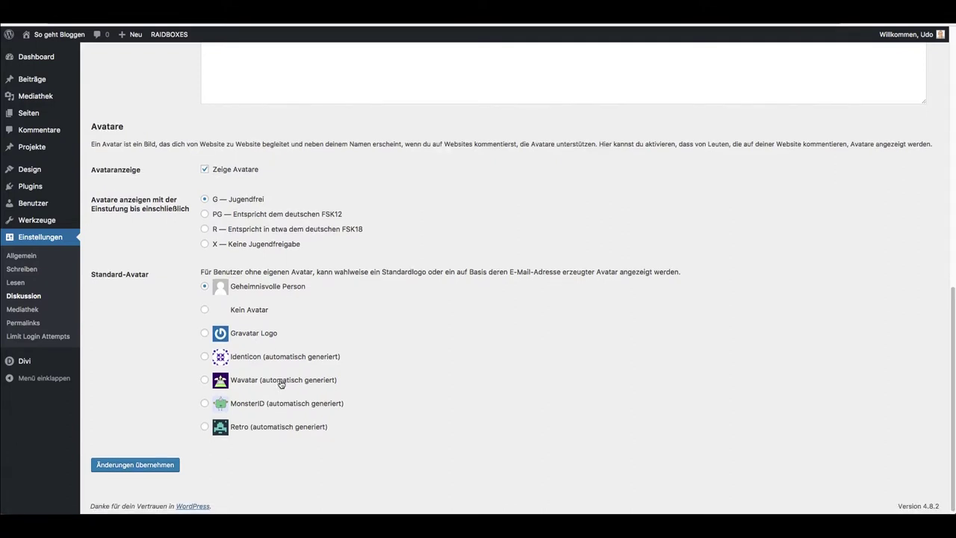
scroll(281, 384, down, 1)
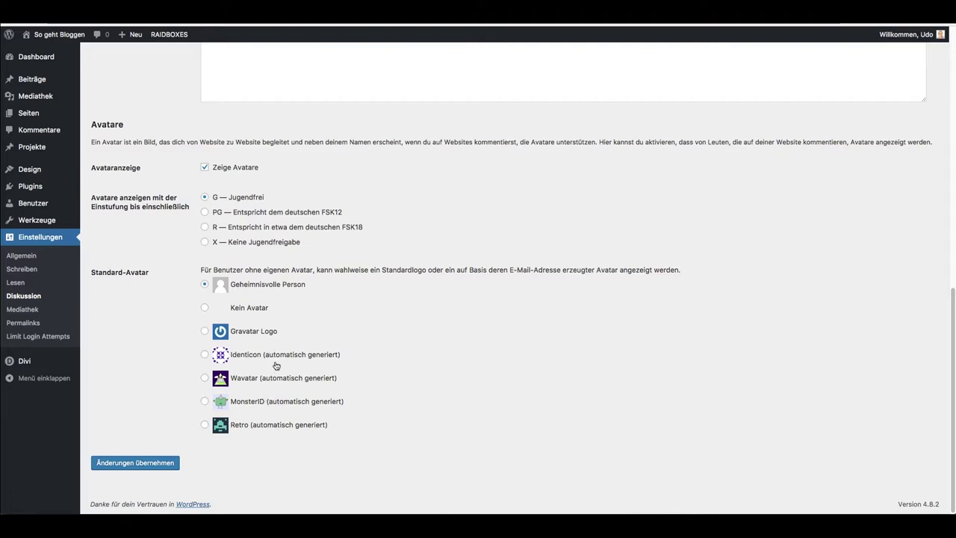
click(206, 403)
click(152, 466)
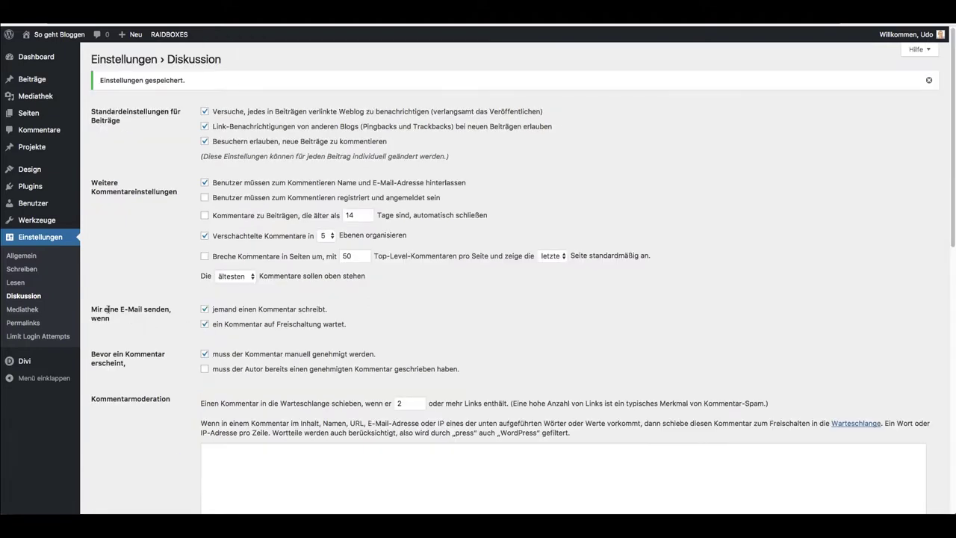
- In the media settings, set the maximum width and height of large images to 1200 pixels each and save the changes
click(36, 311)
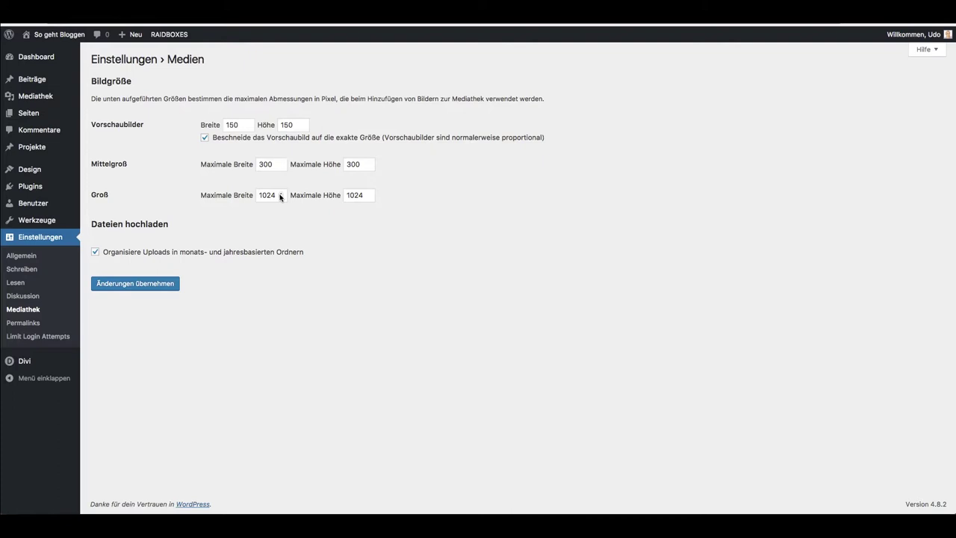
drag(260, 195, 278, 195)
text(1200)
drag(349, 195, 363, 195)
text(1200)
click(357, 302)
click(171, 288)
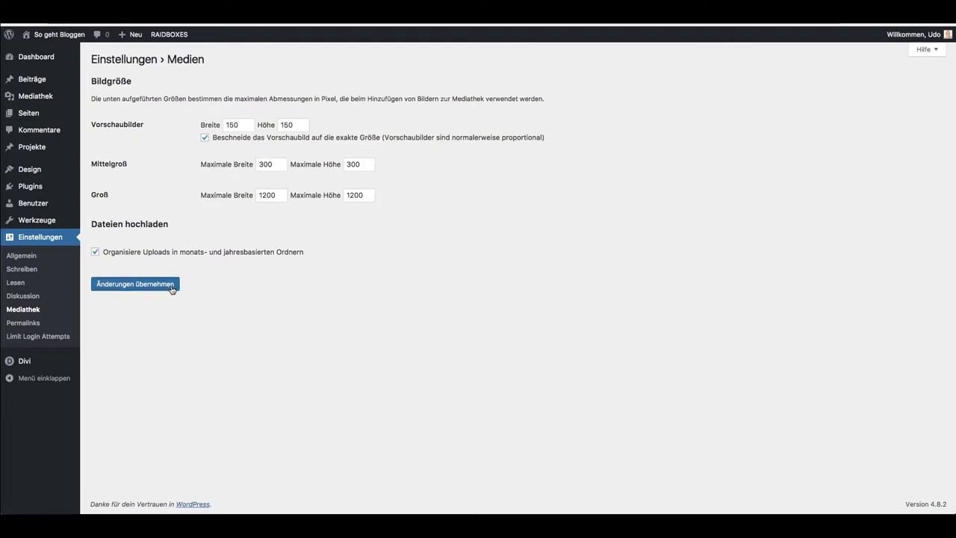
- Set the permalink structure to "Beitragsname" so post URLs contain no date, and save the changes
click(28, 328)
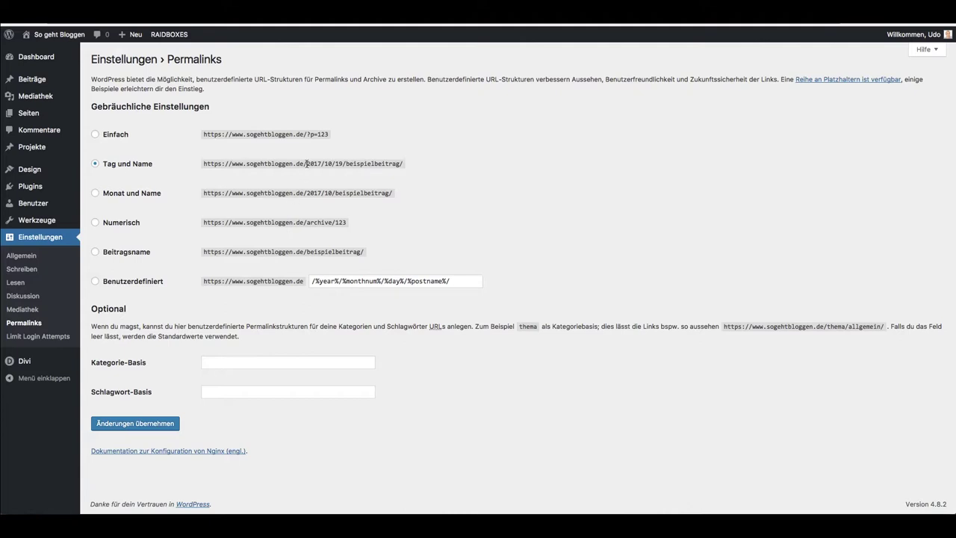
drag(306, 163, 343, 164)
click(96, 251)
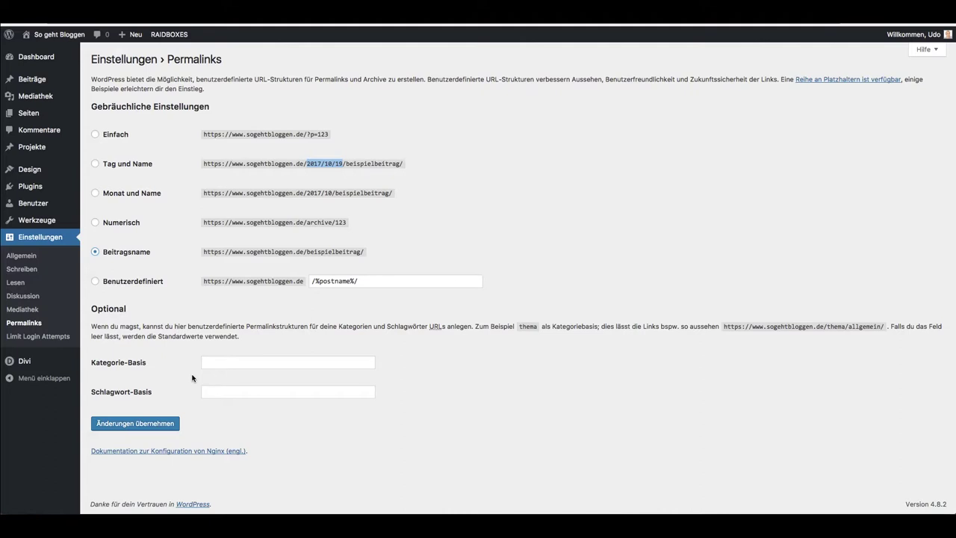
click(180, 424)
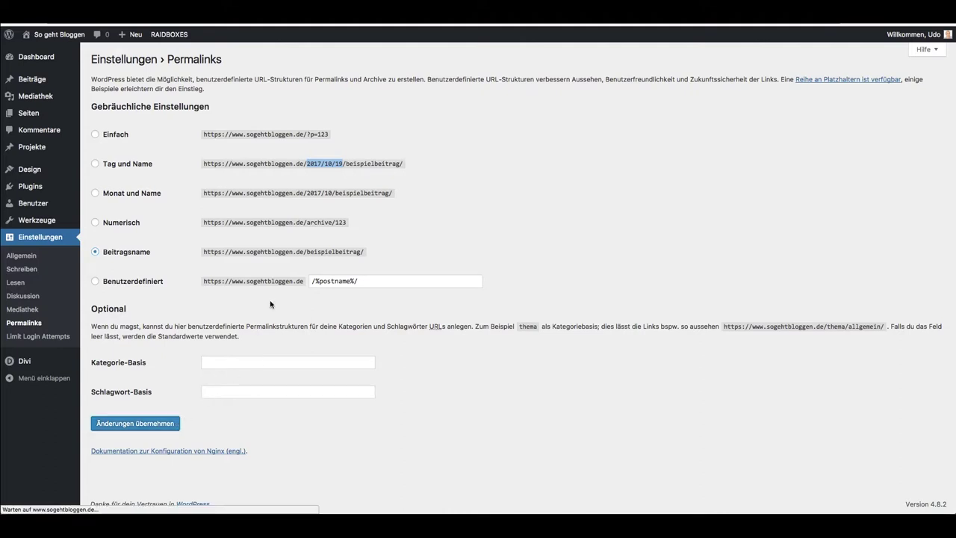
- In the Limit Login Attempts settings, turn off "Log IP" for lockout notifications and save the options
click(57, 340)
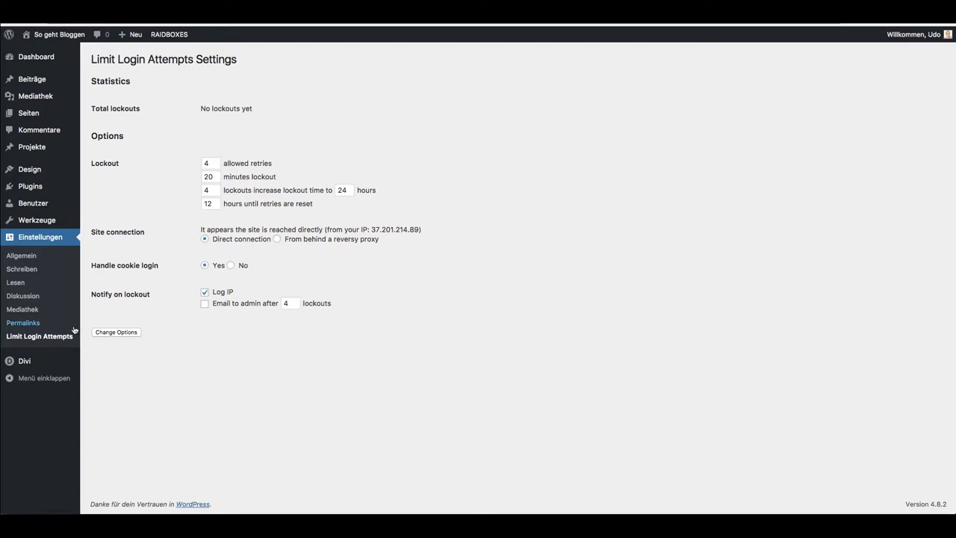
double_click(213, 162)
click(206, 293)
click(206, 293)
click(205, 293)
click(131, 337)
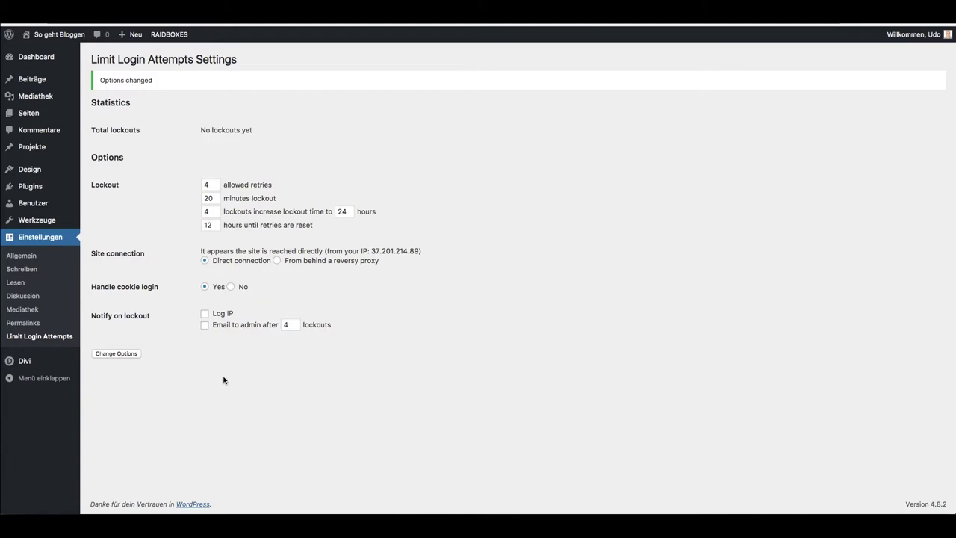
- In the Divi theme options, upload so-geht-bloggen-logo.jpg from the Downloads folder for the logo
click(36, 364)
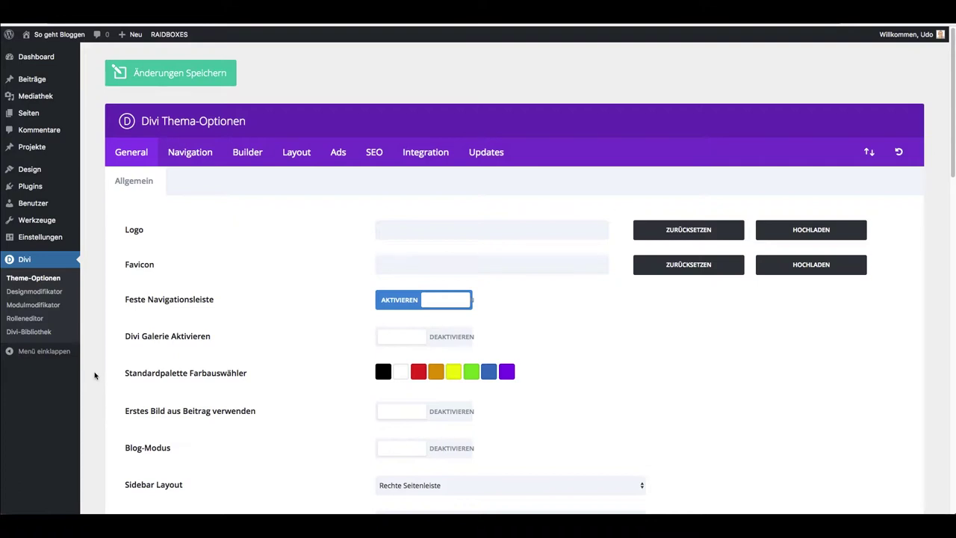
scroll(97, 374, down, 2)
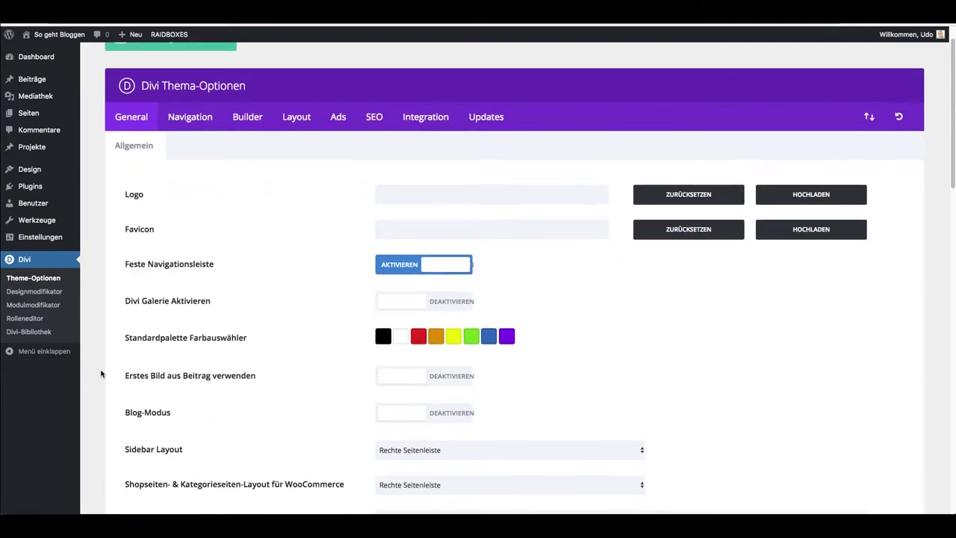
scroll(103, 374, up, 2)
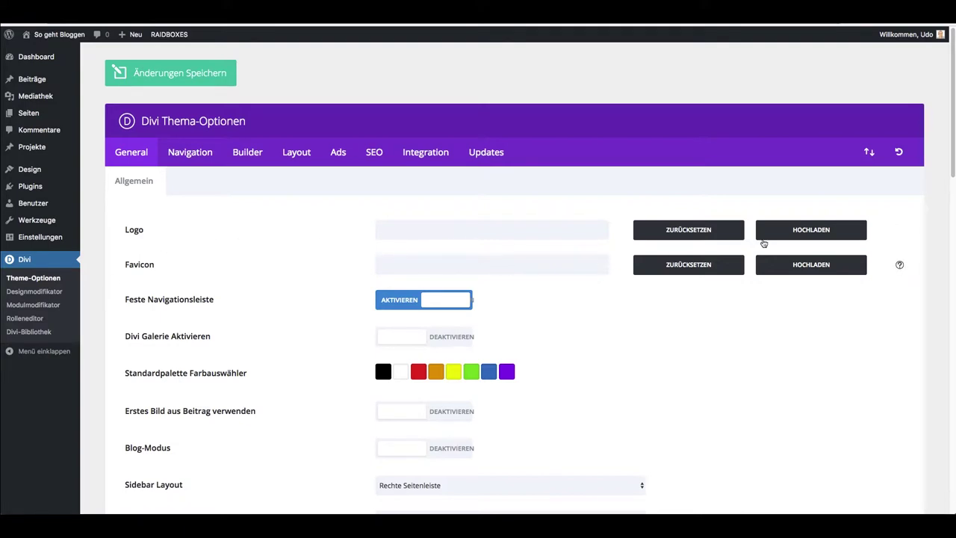
click(826, 234)
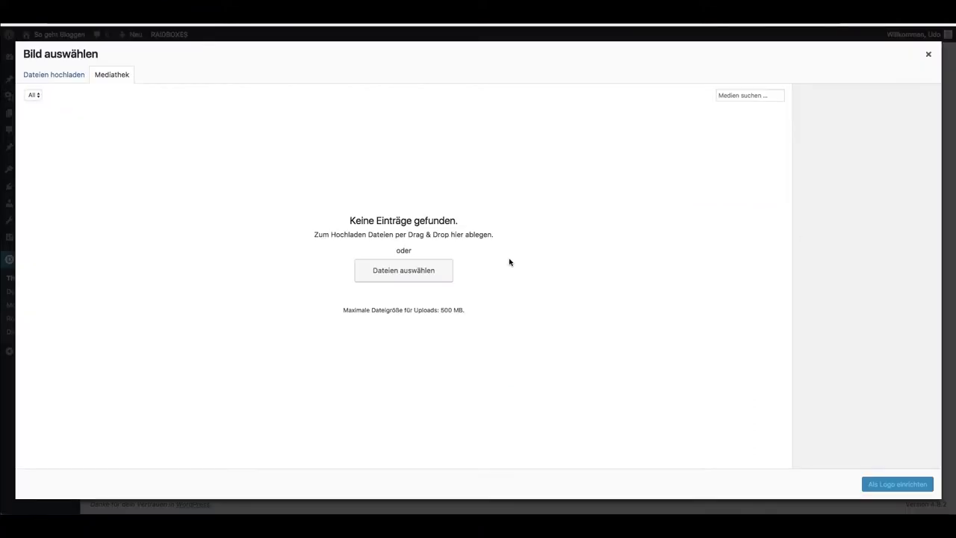
click(407, 276)
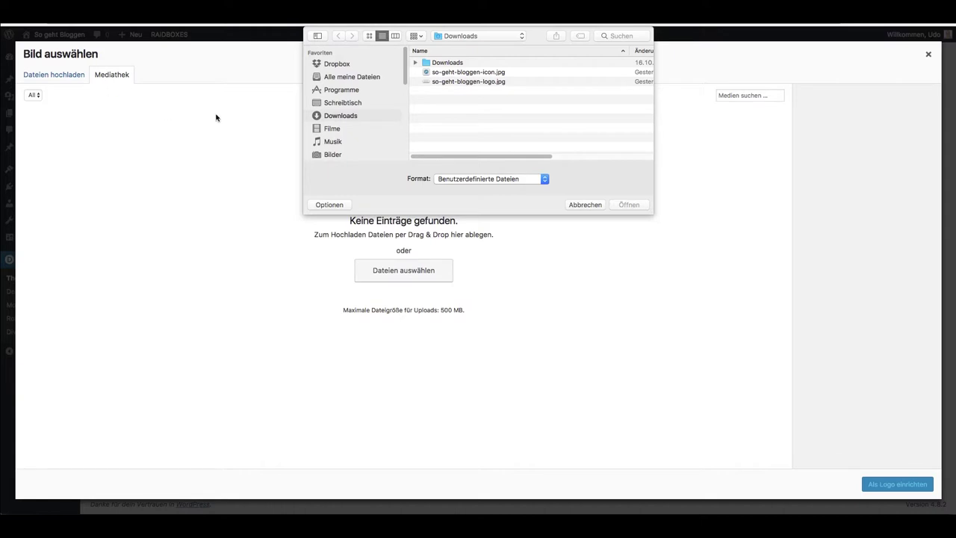
click(481, 82)
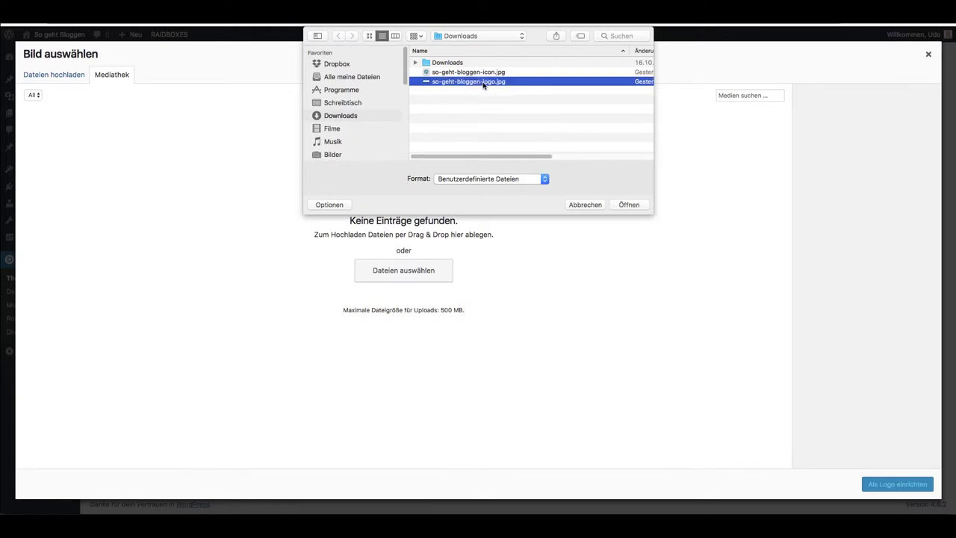
click(628, 204)
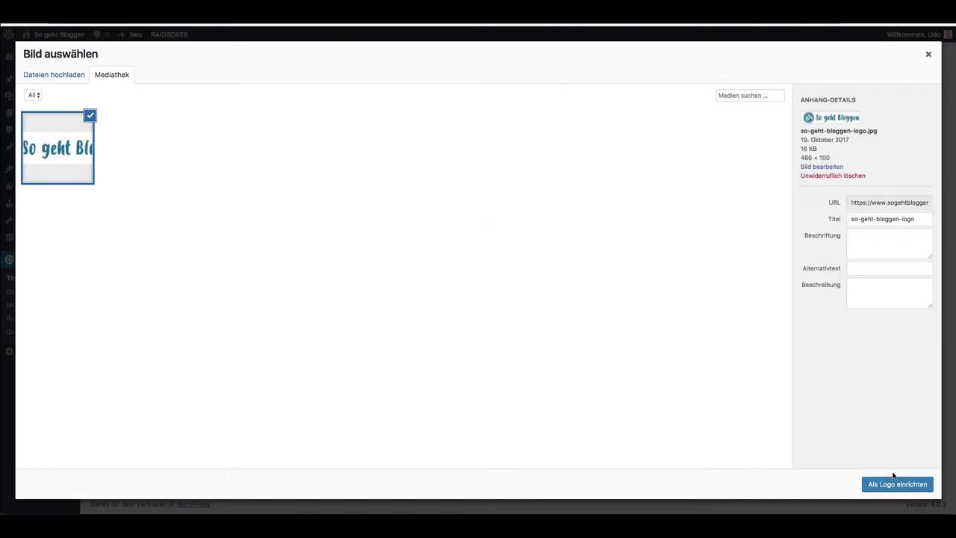
- Give the uploaded logo image the title and alternative text "So geht Bloggen Logo" and set it as the site logo
triple_click(887, 220)
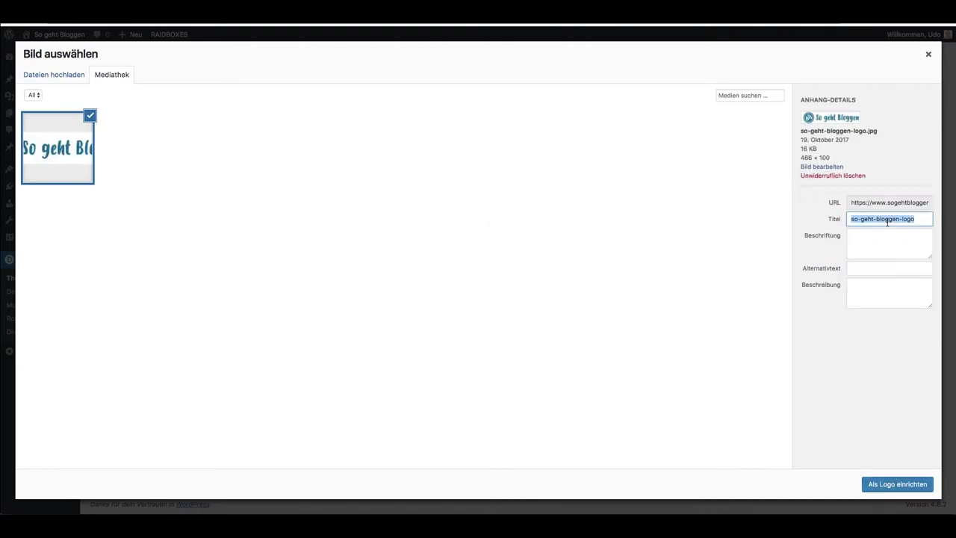
text(So geht)
key(ctrl+a)
key(ctrl+c)
click(890, 268)
key(ctrl+v)
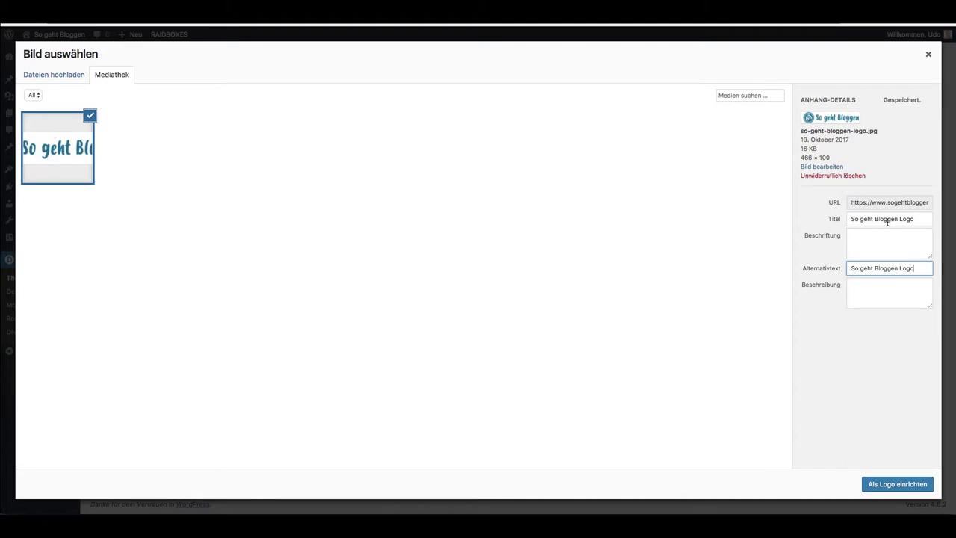
click(911, 484)
- Upload so-geht-bloggen-icon.jpg from the Downloads folder for the Divi favicon
click(770, 267)
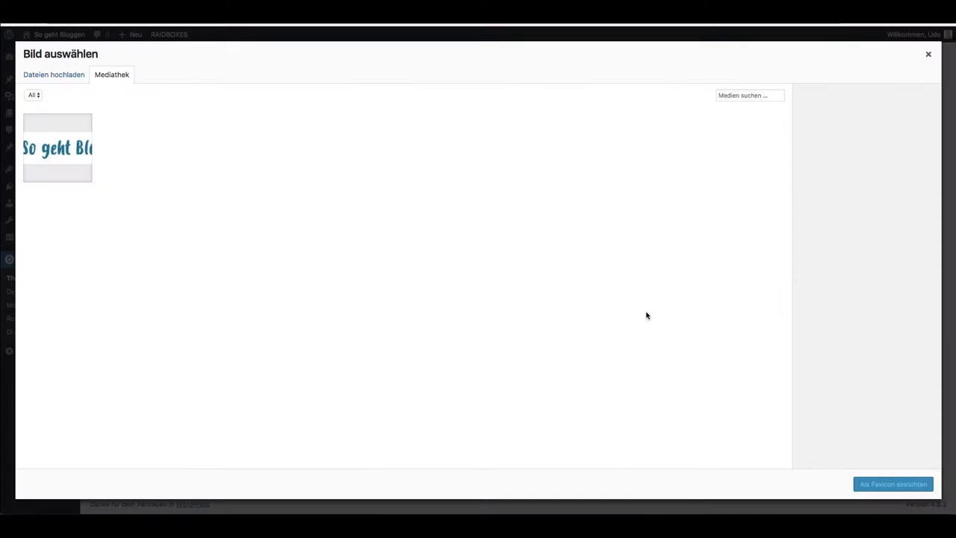
click(74, 82)
click(434, 248)
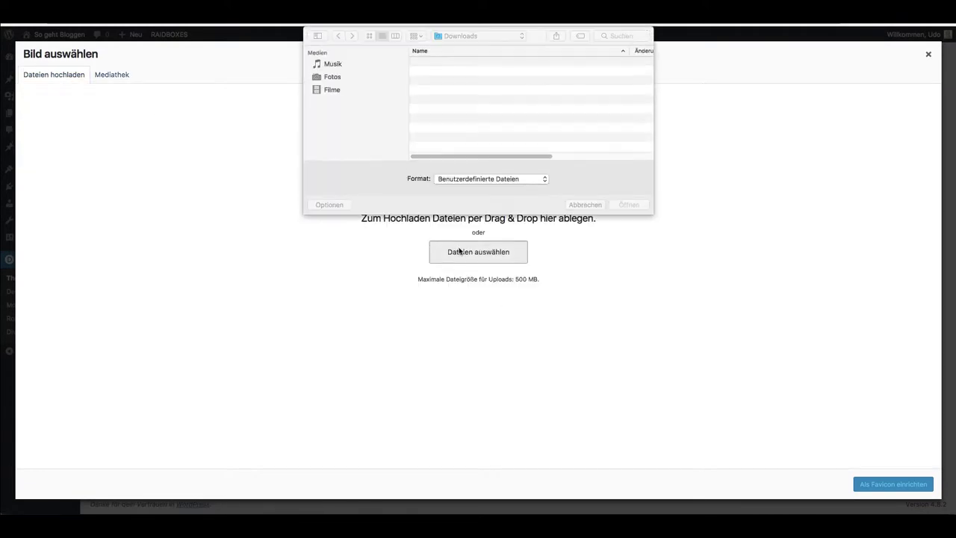
double_click(471, 72)
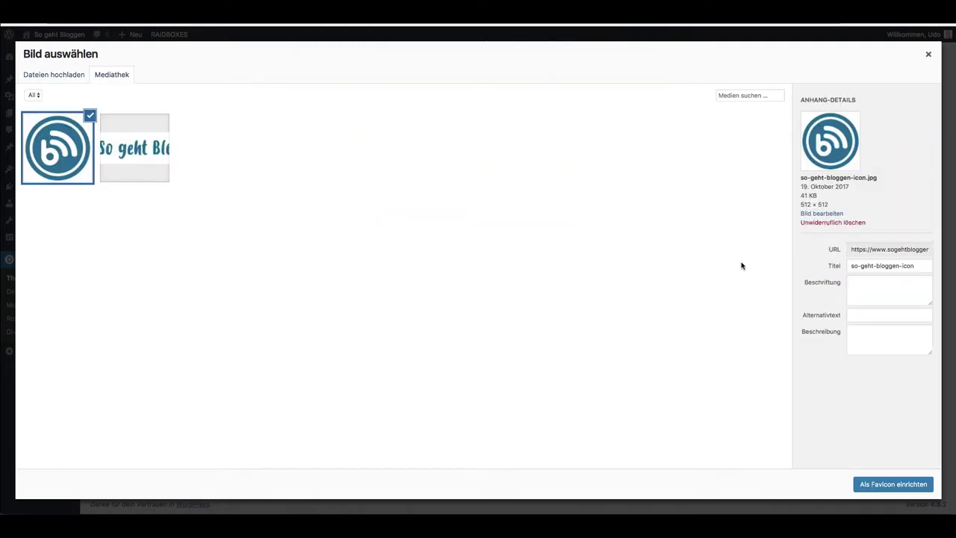
- Give the uploaded icon image the title and alternative text "So geht Bloggen Icon" and set it as the favicon
drag(913, 266, 830, 272)
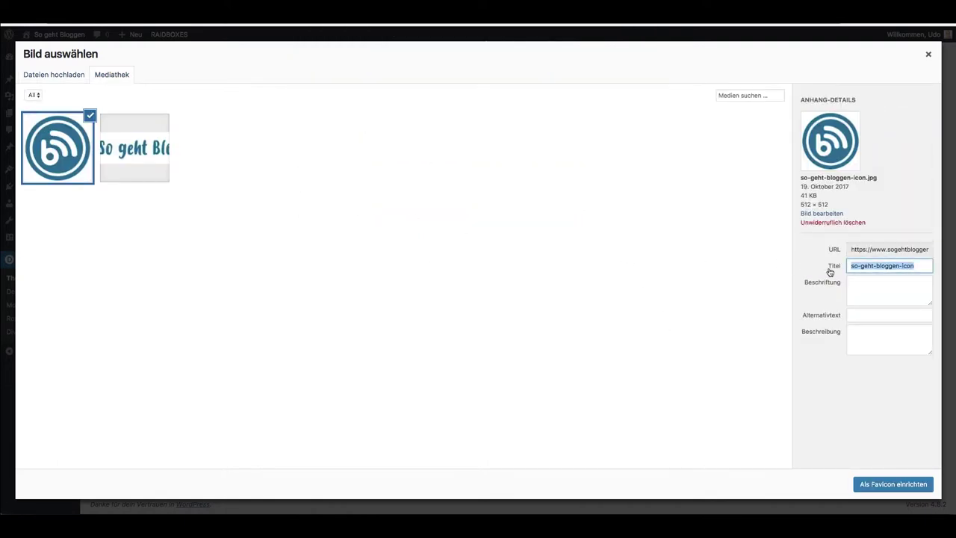
text(So geht Bloggen Icon)
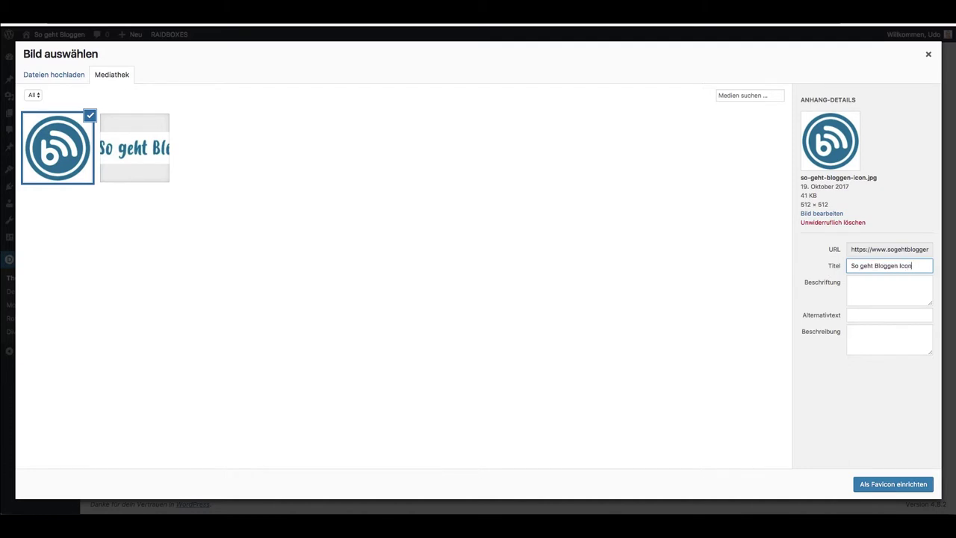
key(ctrl+a)
key(ctrl+c)
key(Tab)
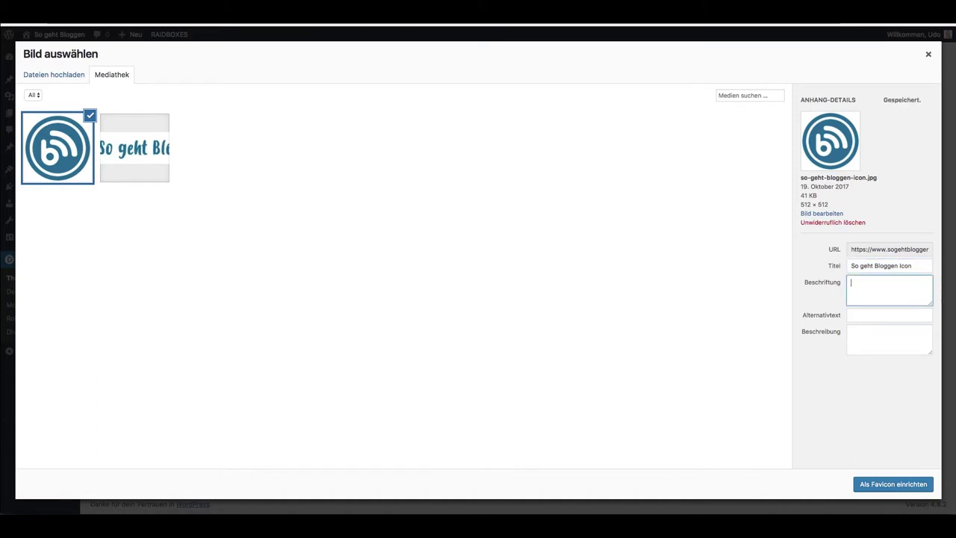
key(Tab)
key(ctrl+v)
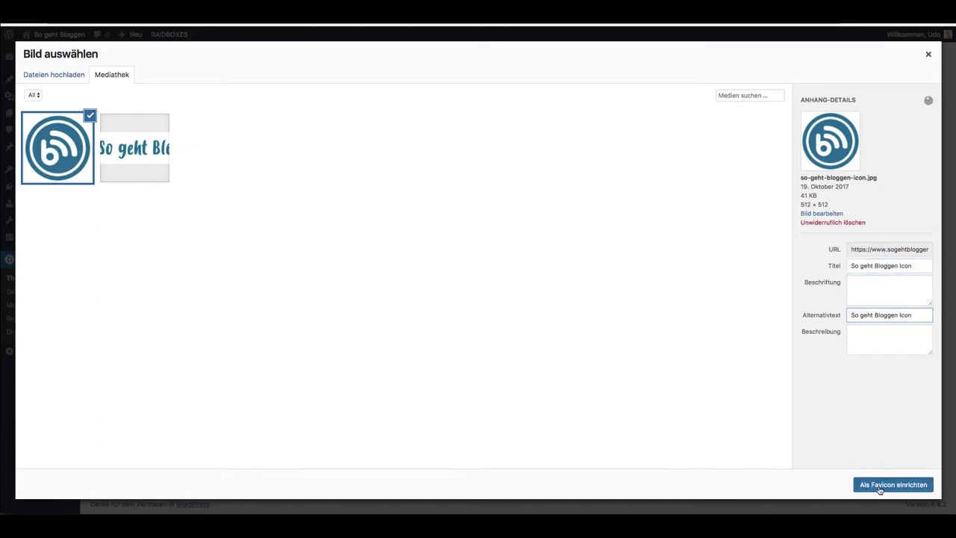
click(880, 486)
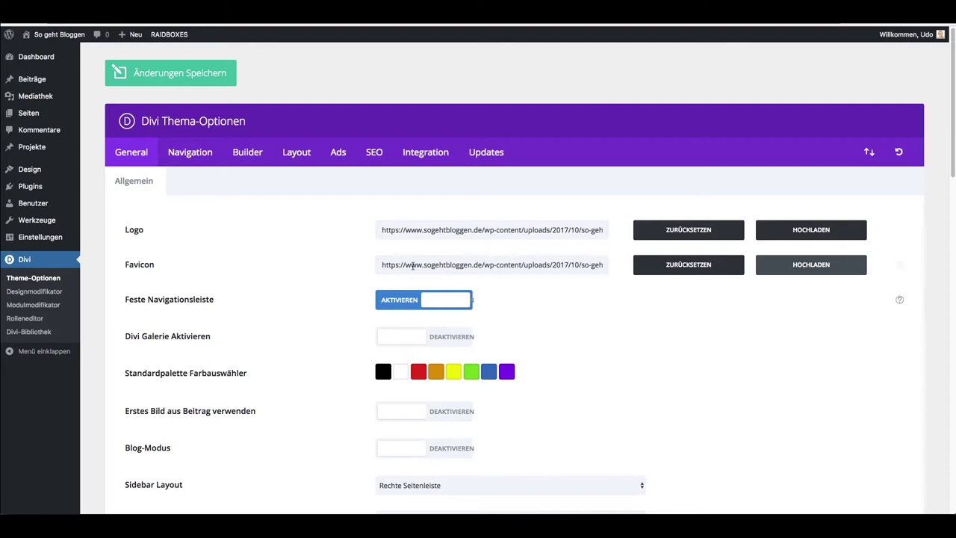
- Examine the fixed navigation bar option and how the header behaves on the live "Hallo Welt!" post
scroll(552, 314, down, 1)
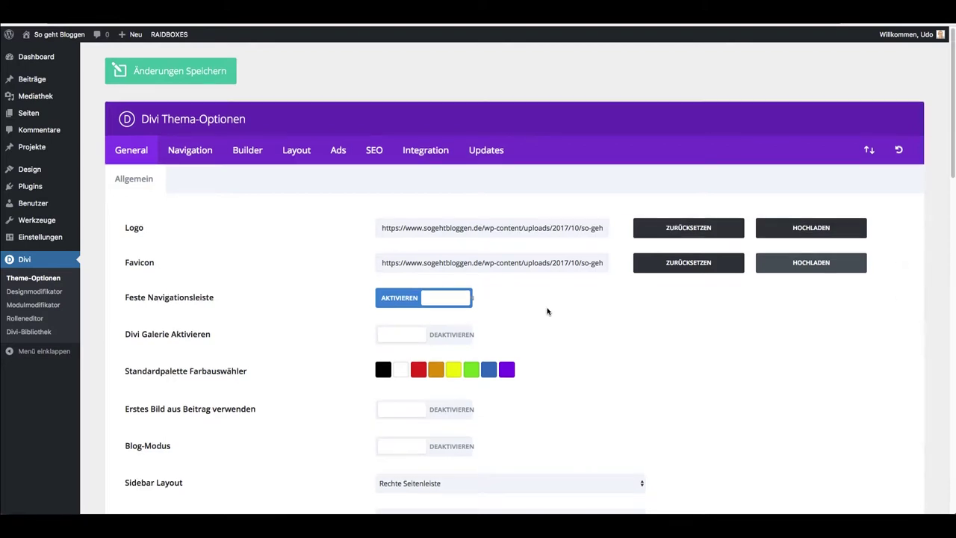
scroll(548, 309, down, 1)
scroll(332, 338, down, 1)
scroll(334, 337, down, 1)
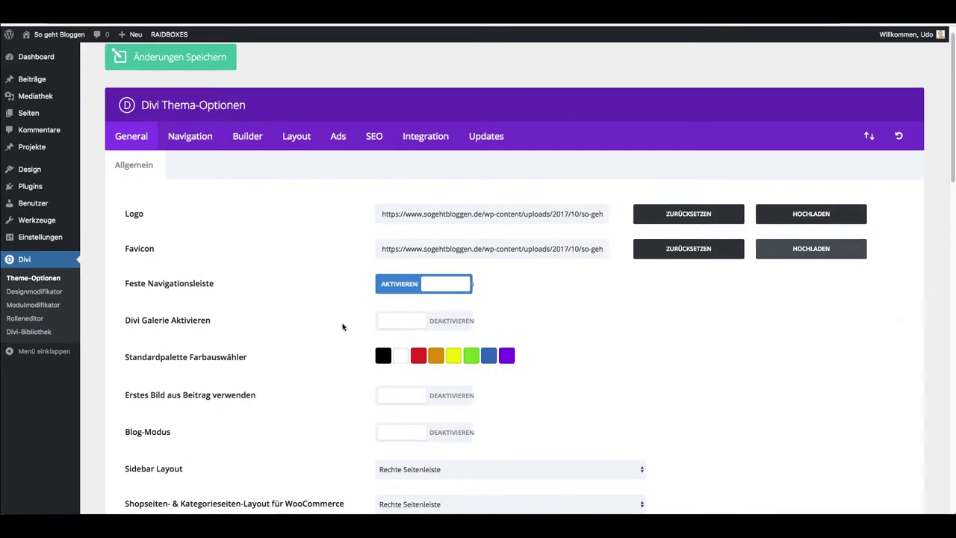
scroll(344, 325, down, 1)
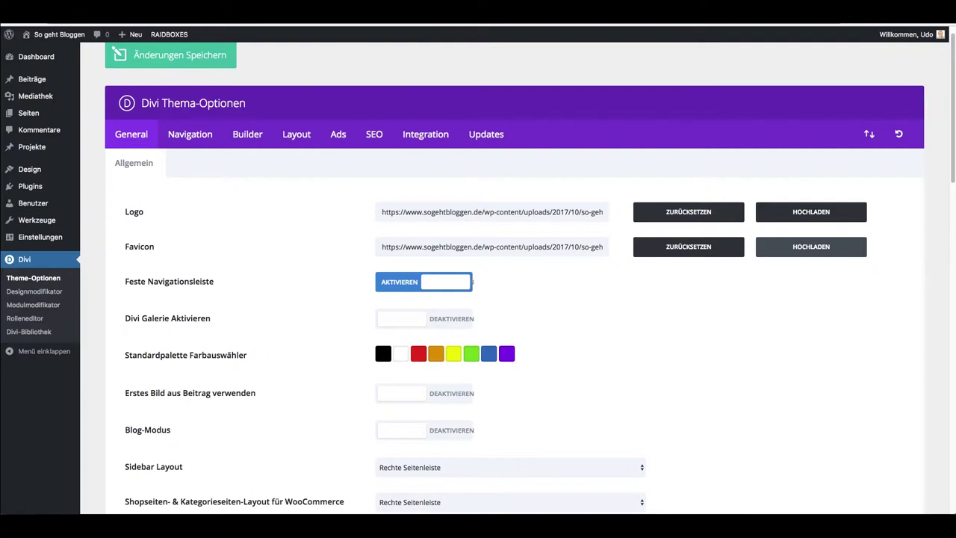
click(357, 26)
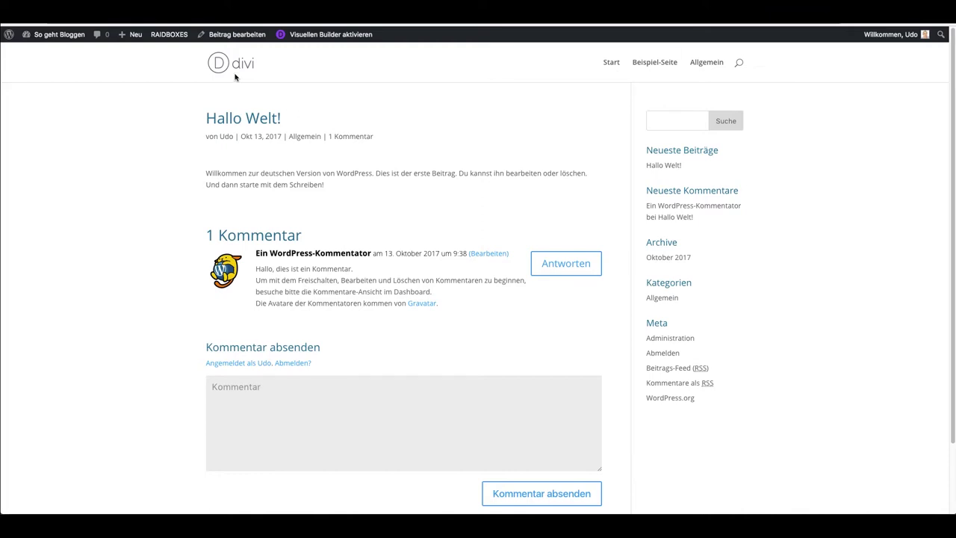
scroll(344, 93, down, 1)
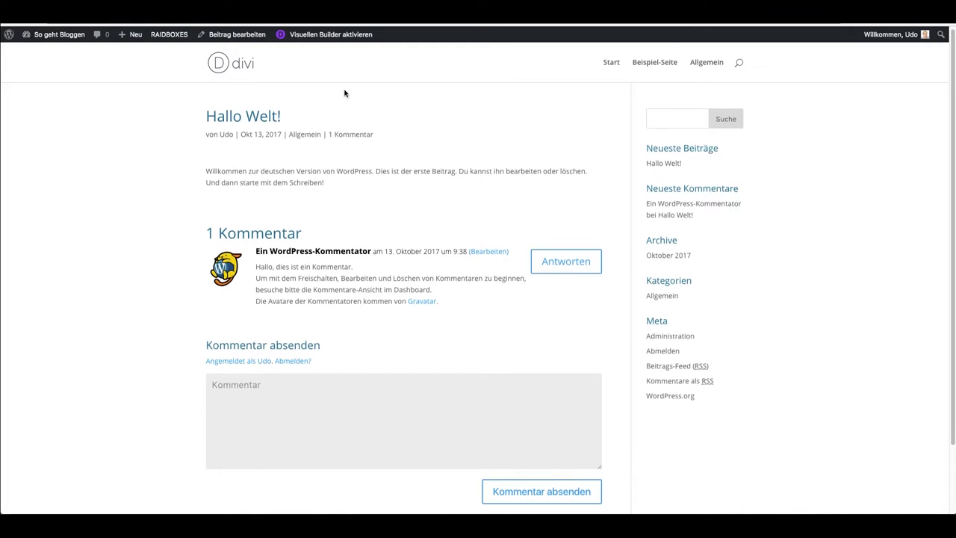
scroll(345, 93, down, 2)
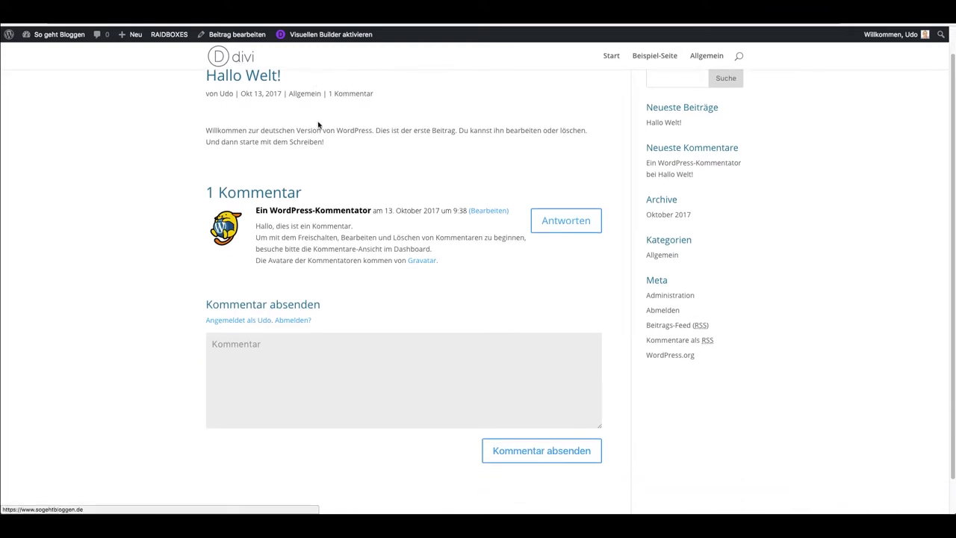
scroll(318, 123, up, 2)
scroll(320, 126, down, 2)
scroll(301, 95, up, 1)
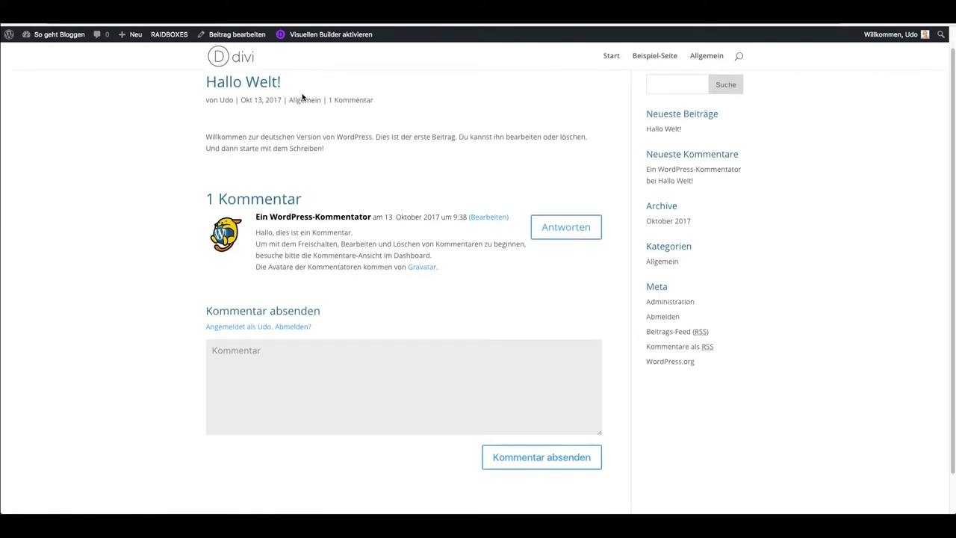
scroll(302, 97, up, 1)
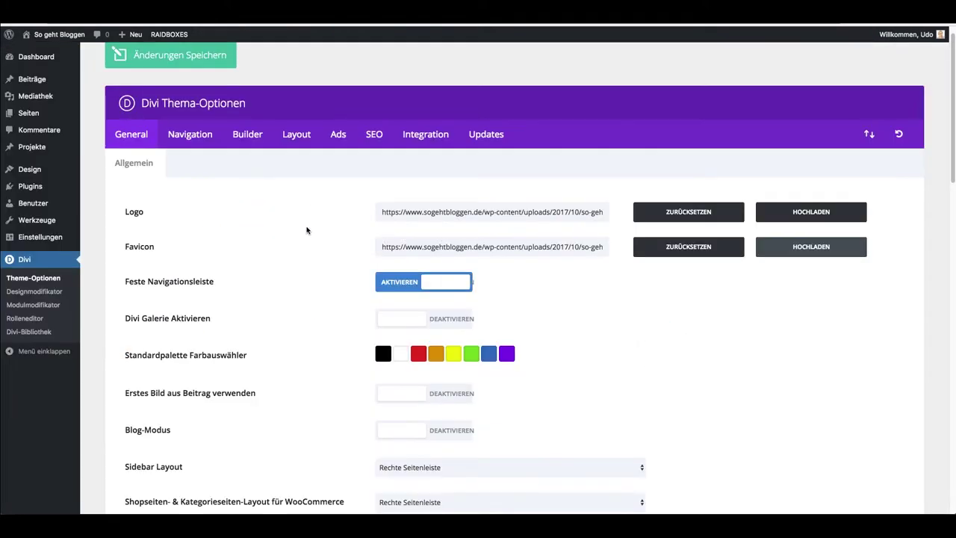
- Open the "Hallo Welt!" post from the blog's home page and check the new logo in the fixed header
scroll(307, 230, down, 20)
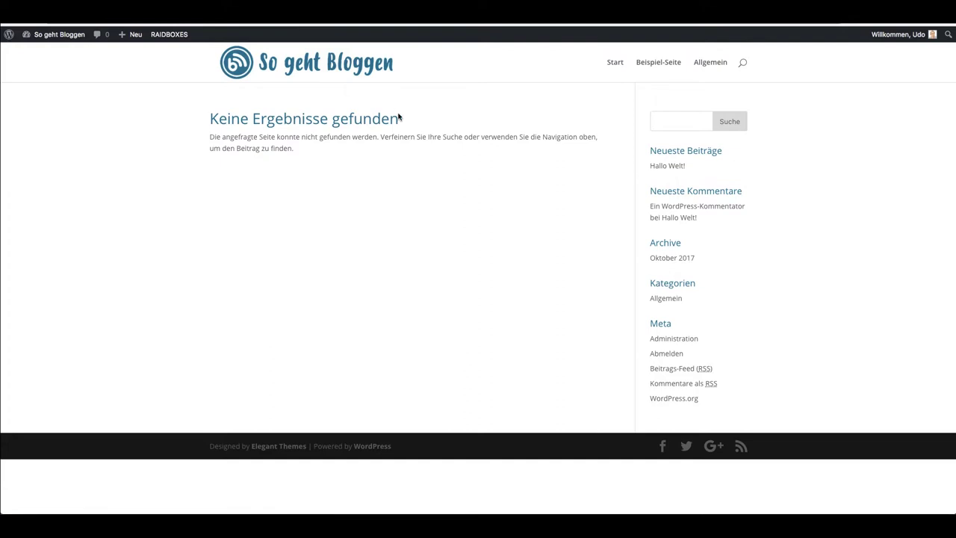
click(248, 60)
click(260, 138)
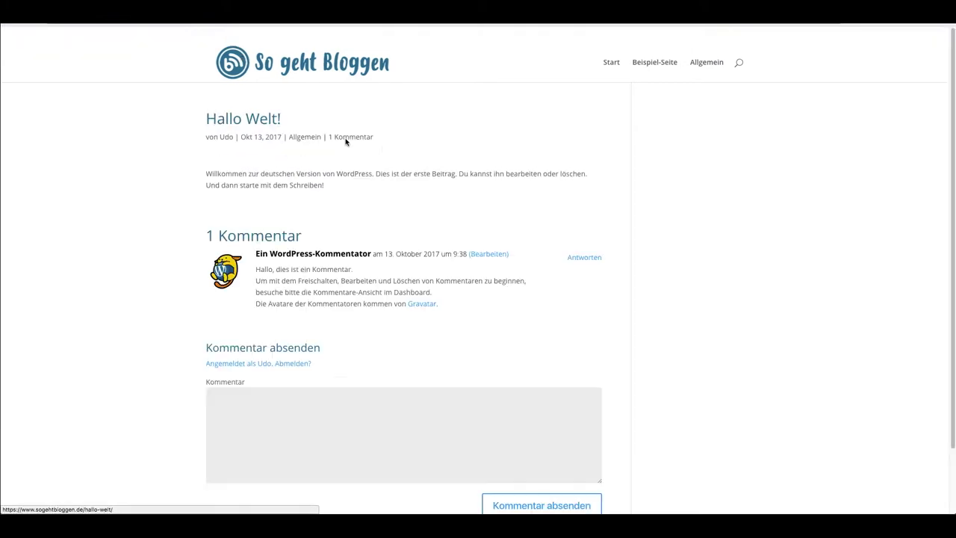
scroll(367, 144, down, 1)
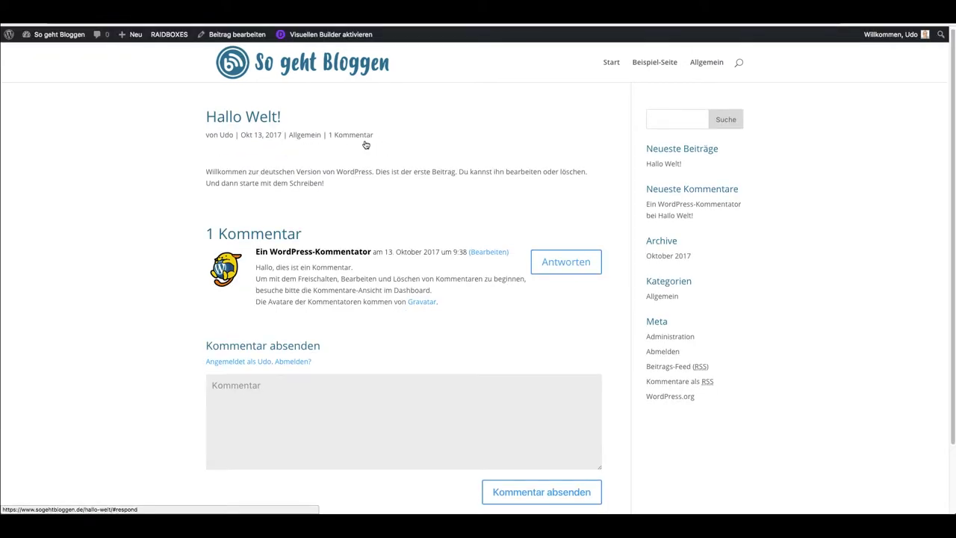
scroll(366, 144, down, 1)
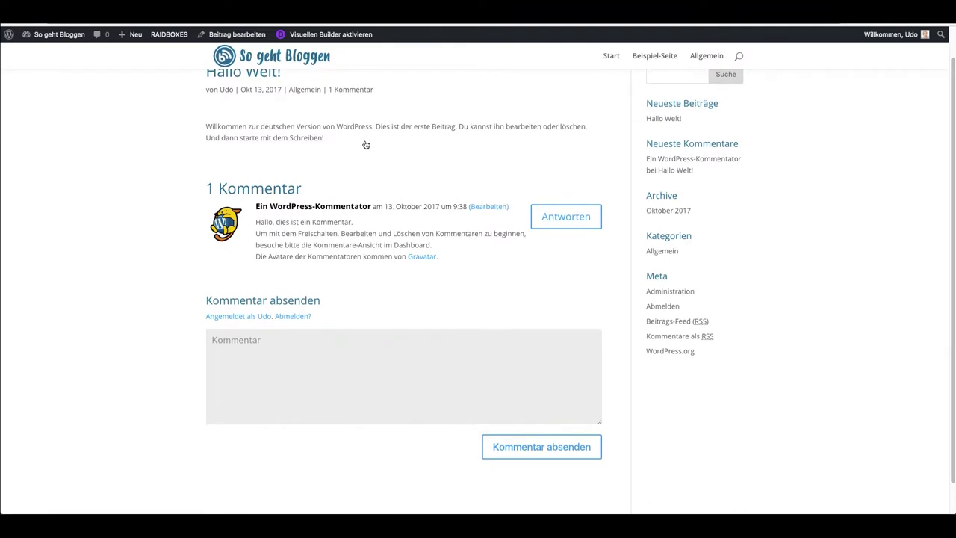
scroll(429, 143, down, 1)
scroll(429, 143, down, 2)
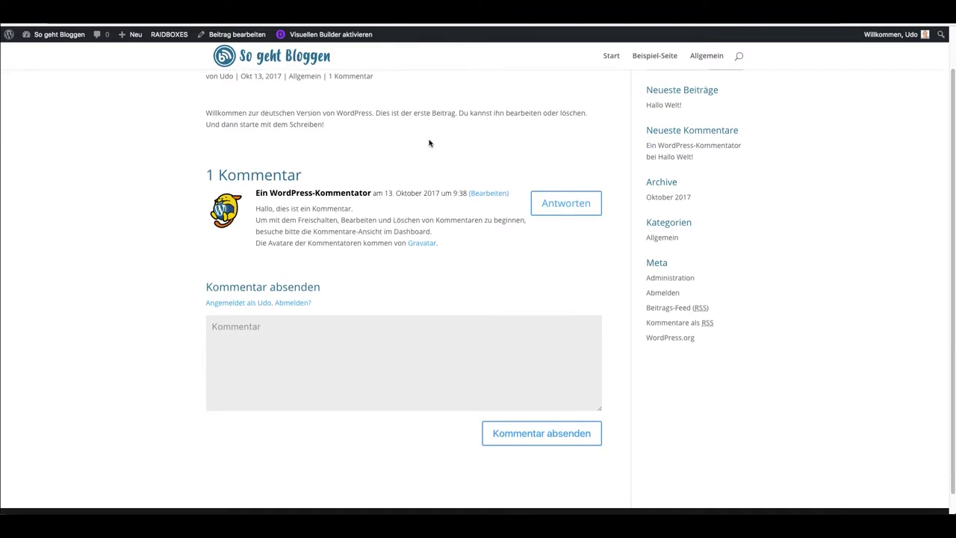
- Disable the fixed navigation bar (Feste Navigationsleiste) in the Divi theme options and save the changes
scroll(430, 143, up, 3)
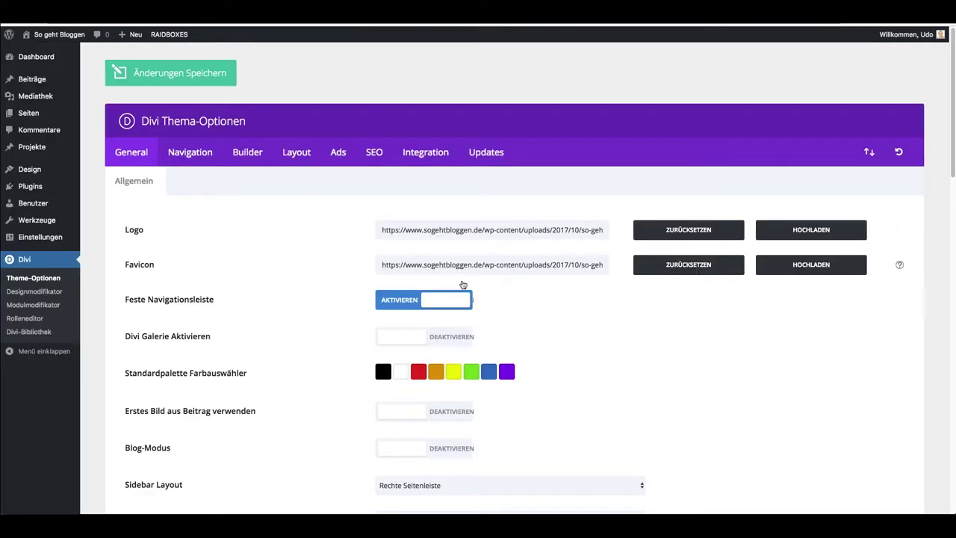
click(460, 299)
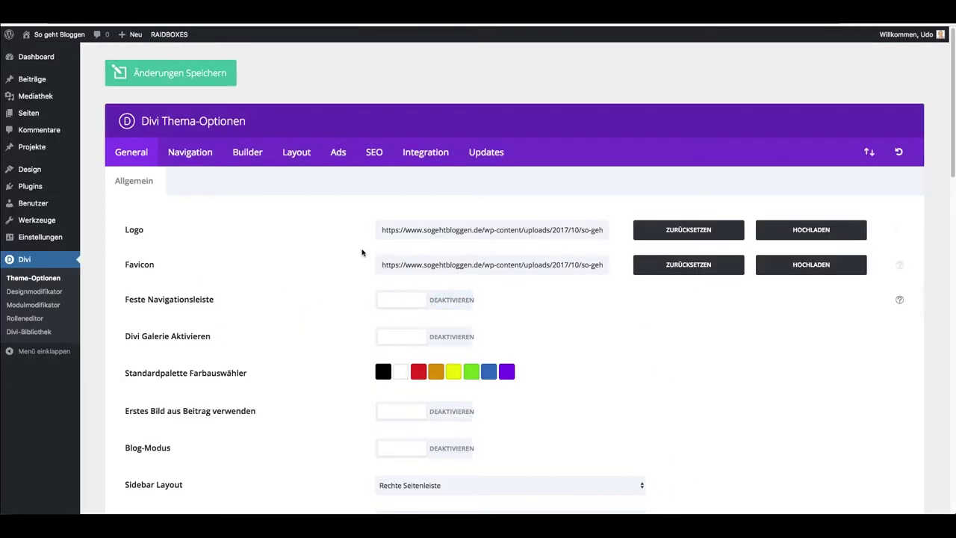
scroll(329, 342, down, 15)
click(234, 425)
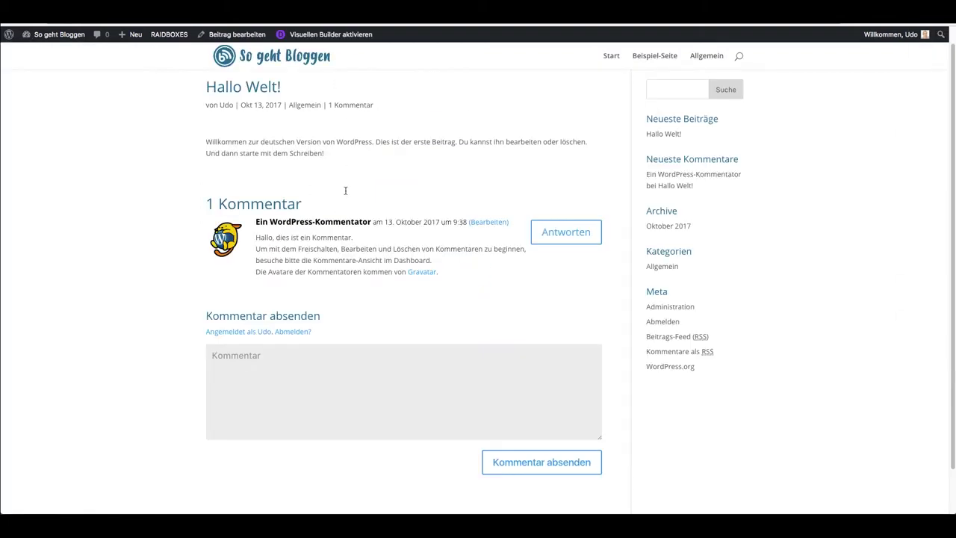
- Check on the live "Hallo Welt!" post how the header behaves while scrolling with the fixed navigation bar disabled
scroll(346, 187, up, 2)
scroll(354, 181, down, 3)
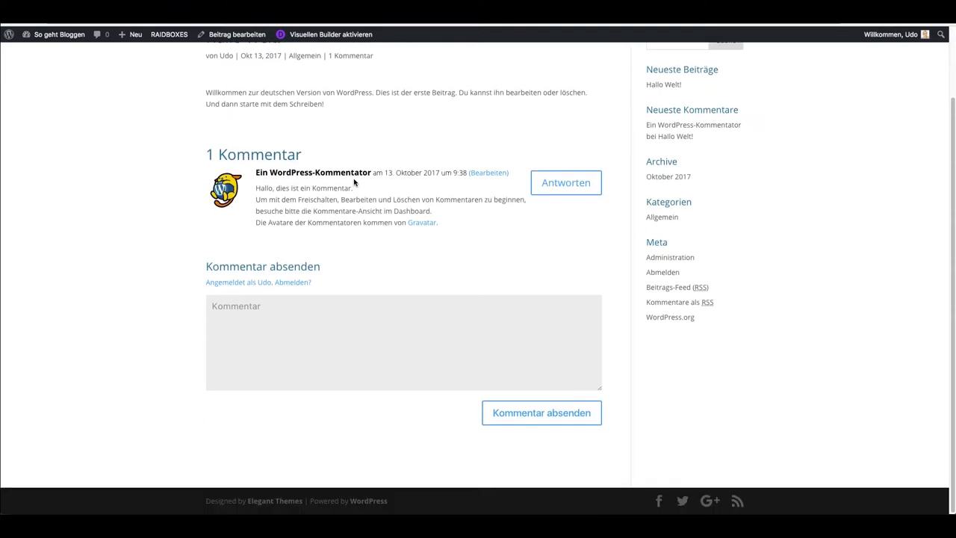
scroll(354, 181, up, 3)
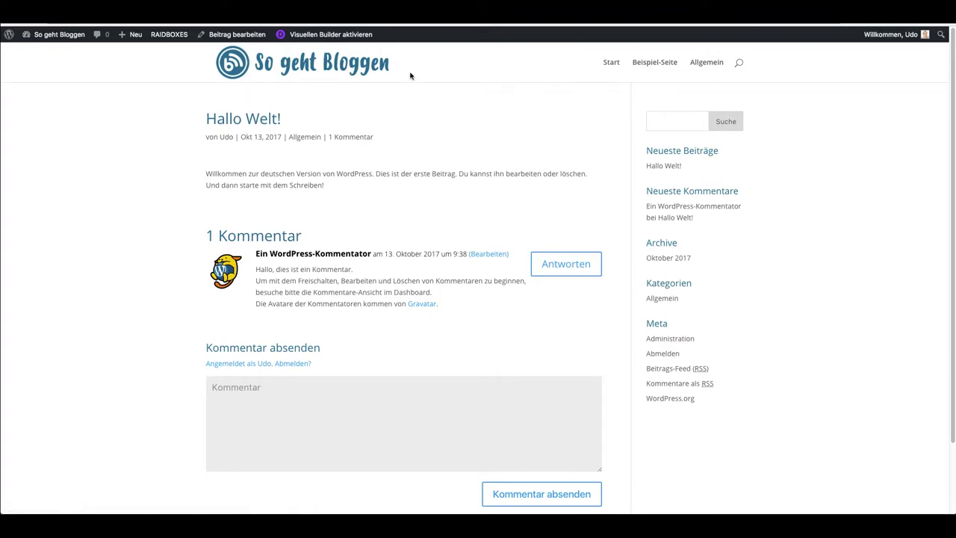
scroll(429, 139, down, 1)
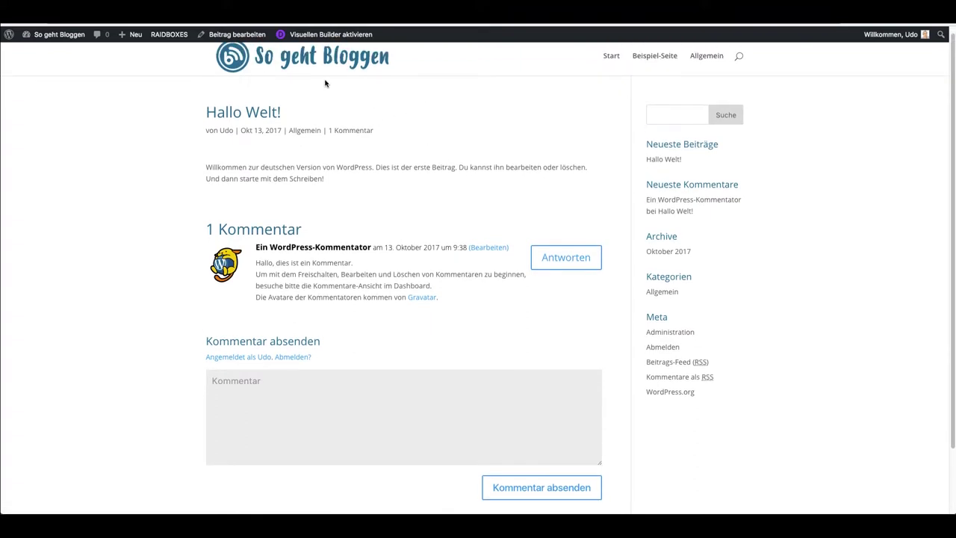
scroll(271, 66, up, 1)
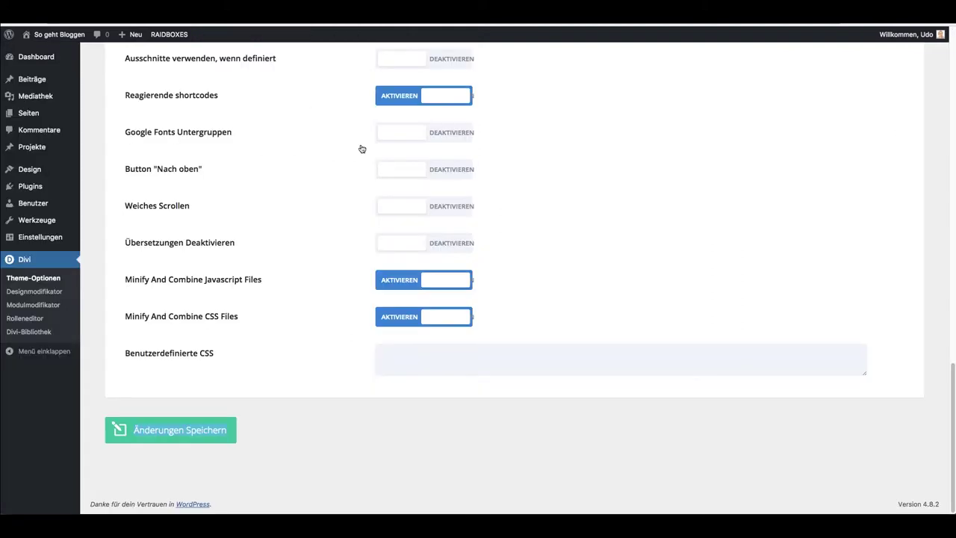
- Re-enable the fixed navigation bar (Feste Navigationsleiste) in the Divi general theme options
click(404, 103)
click(404, 95)
scroll(373, 116, up, 15)
scroll(379, 160, down, 5)
click(412, 132)
click(412, 132)
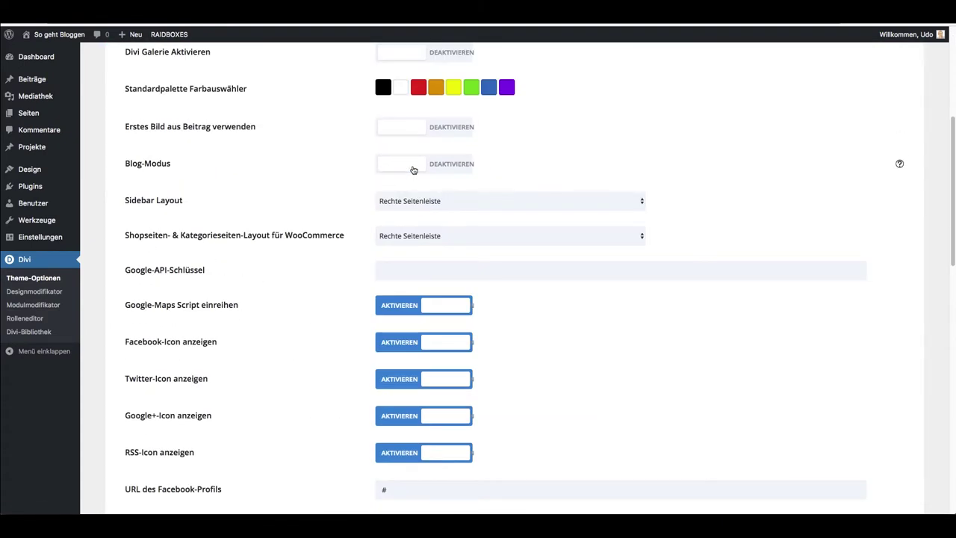
scroll(415, 161, up, 2)
click(406, 93)
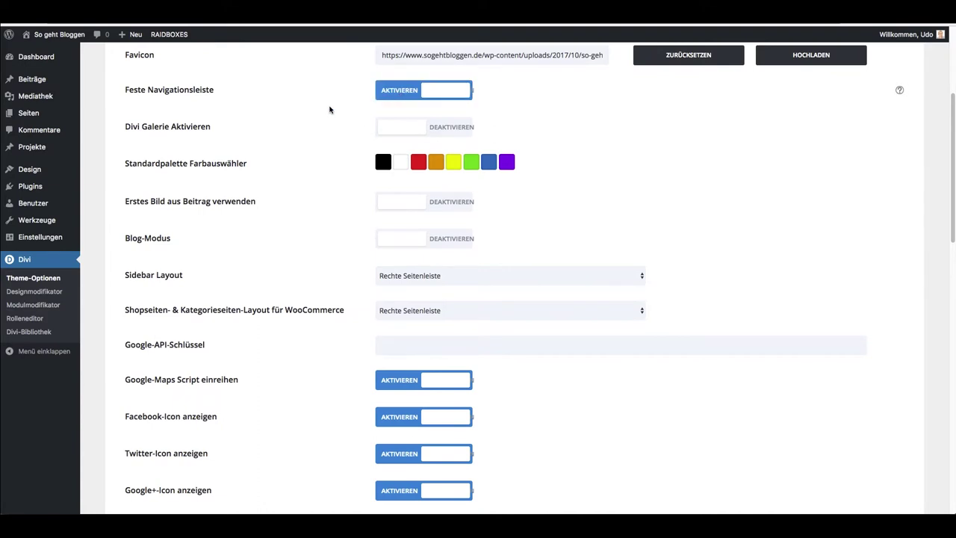
- Examine the Divi gallery option and the default color picker palette in the general theme options
scroll(575, 151, up, 1)
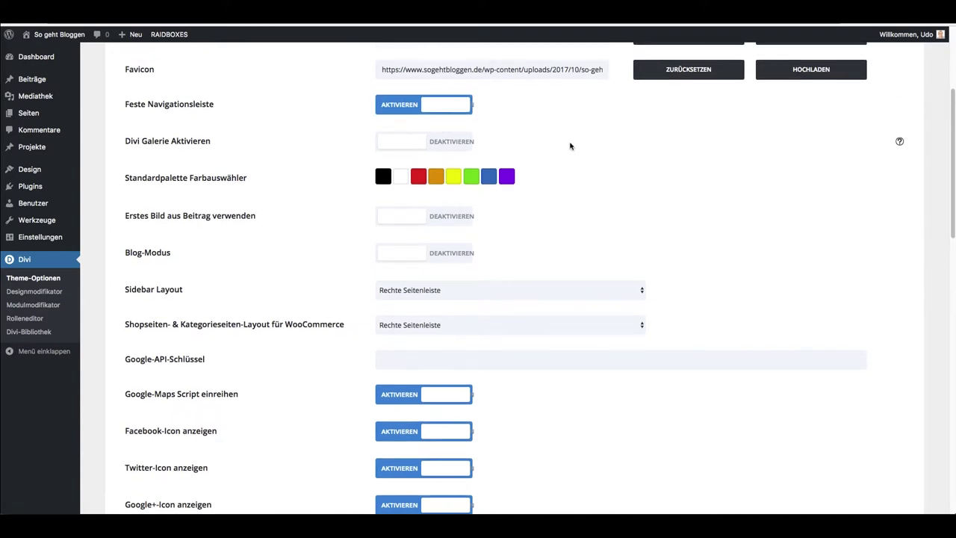
scroll(570, 145, down, 1)
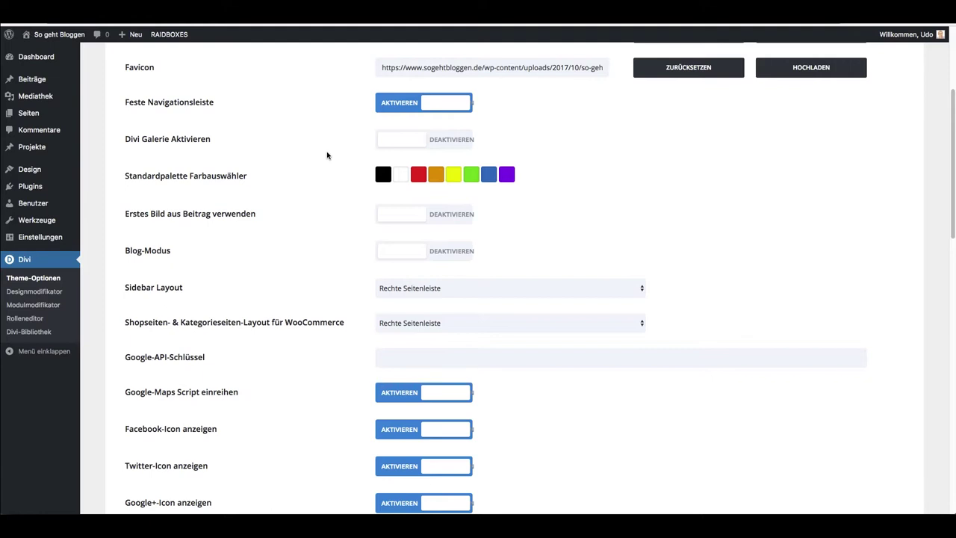
scroll(327, 155, down, 1)
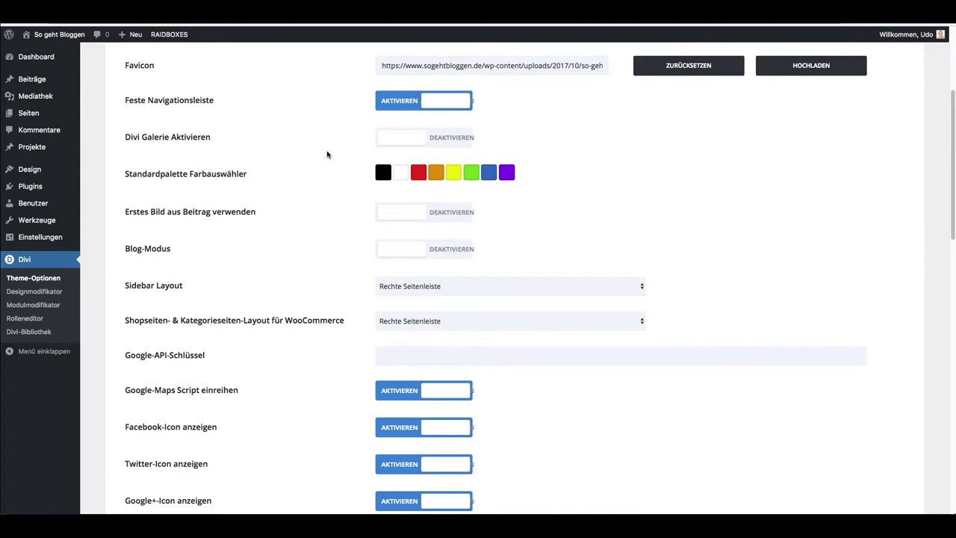
scroll(321, 109, down, 1)
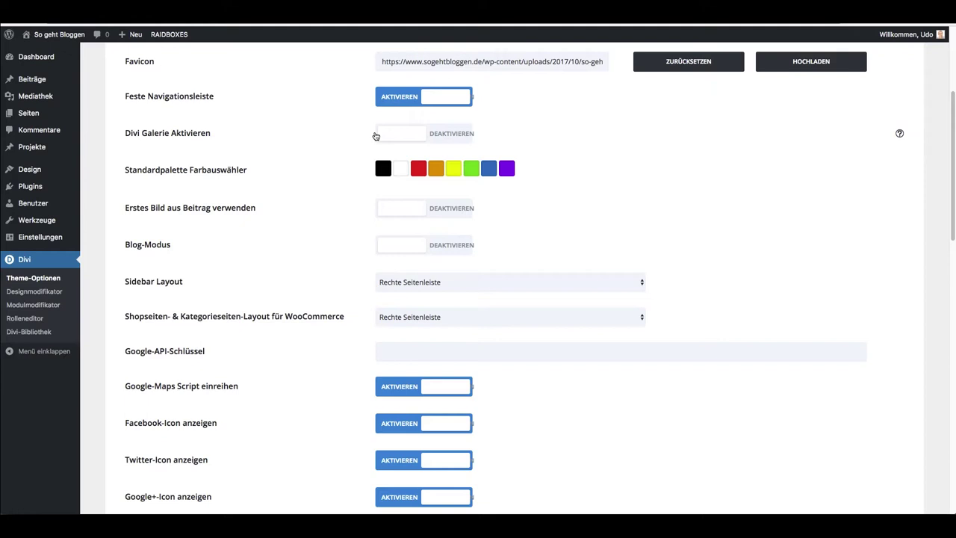
scroll(396, 136, down, 1)
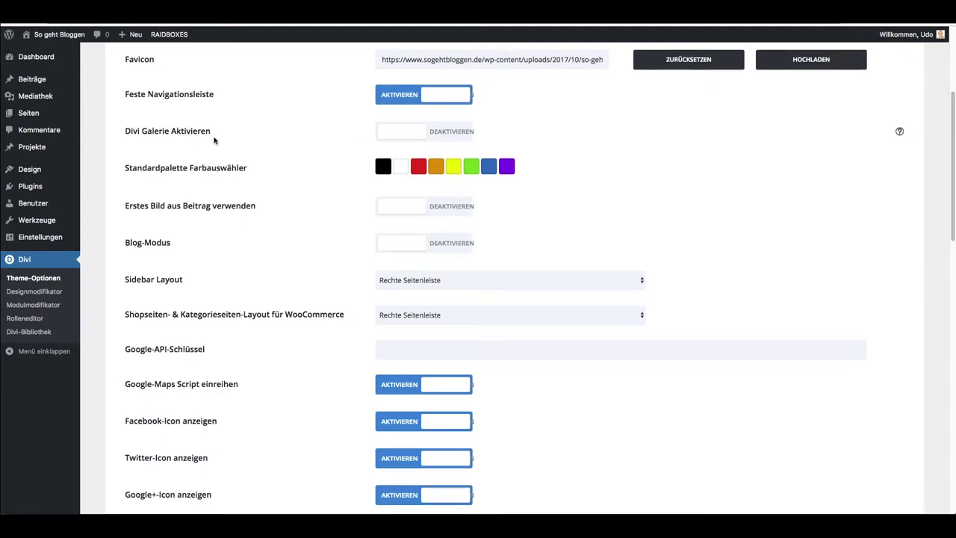
scroll(374, 142, down, 1)
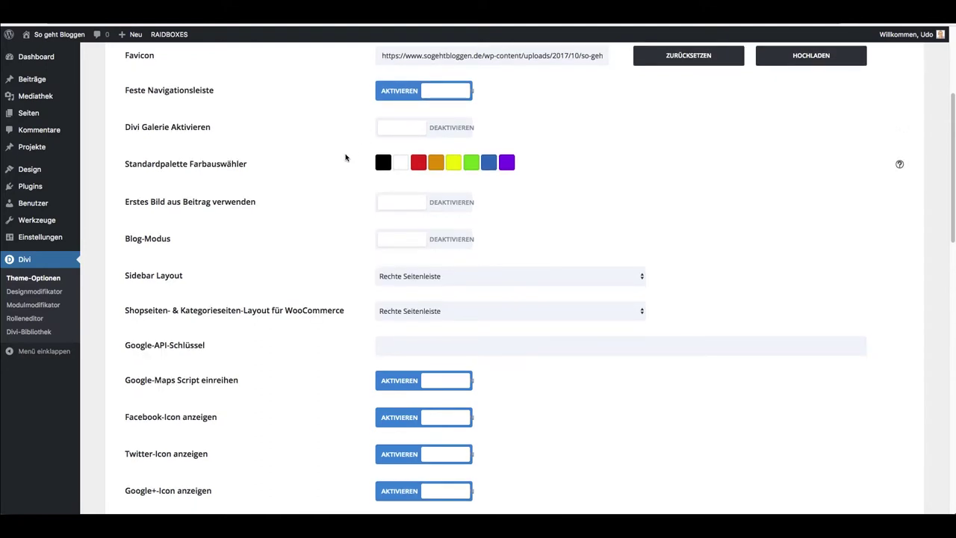
scroll(344, 156, down, 2)
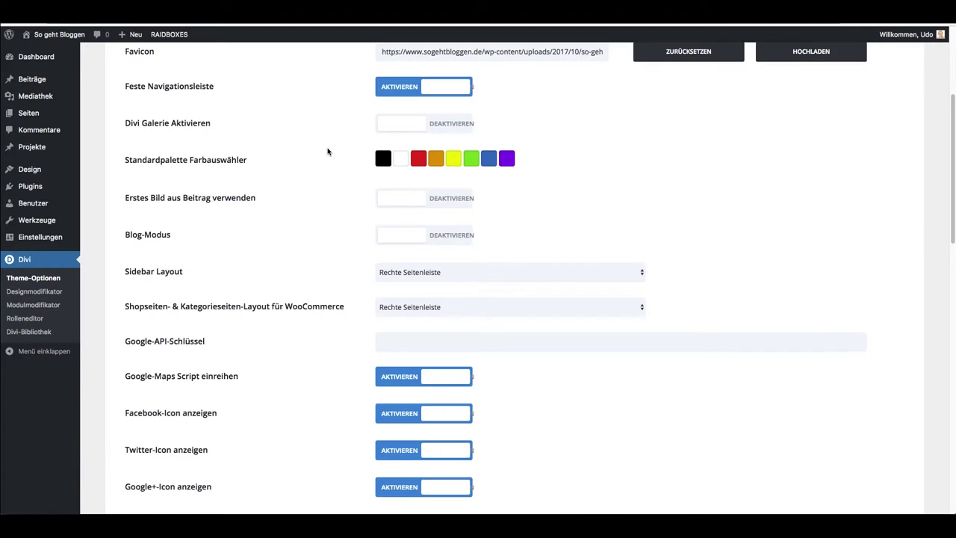
scroll(327, 151, down, 1)
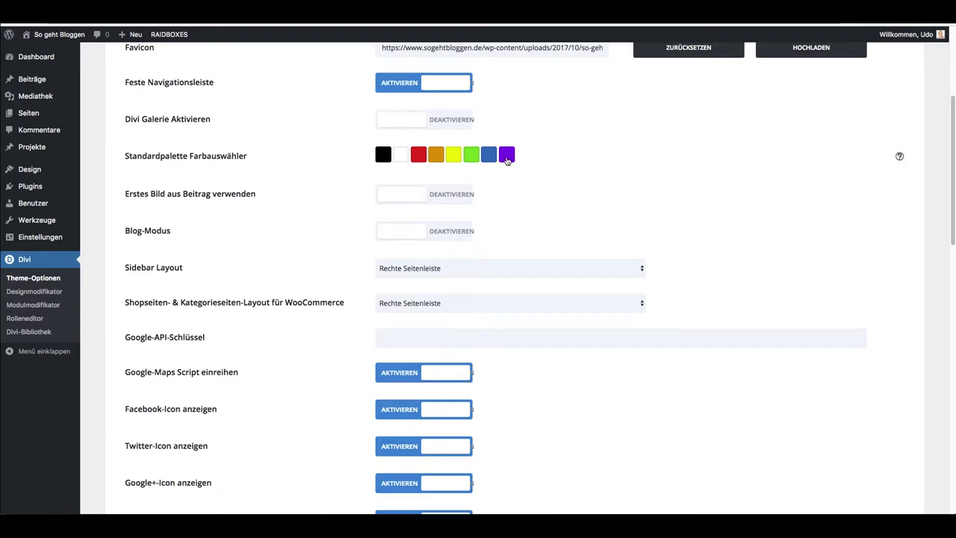
- Set the purple color at the end of the default color picker palette to #cccccc
click(508, 158)
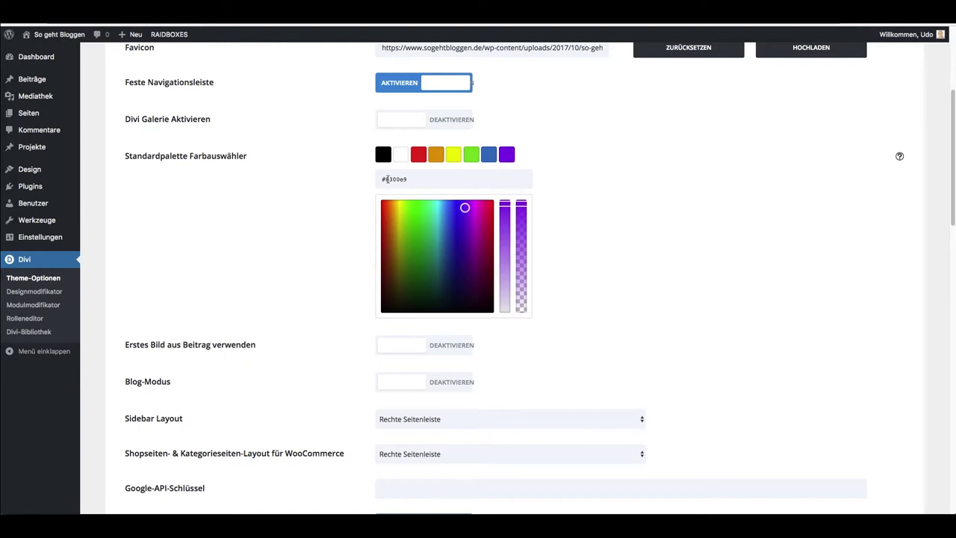
drag(384, 180, 410, 180)
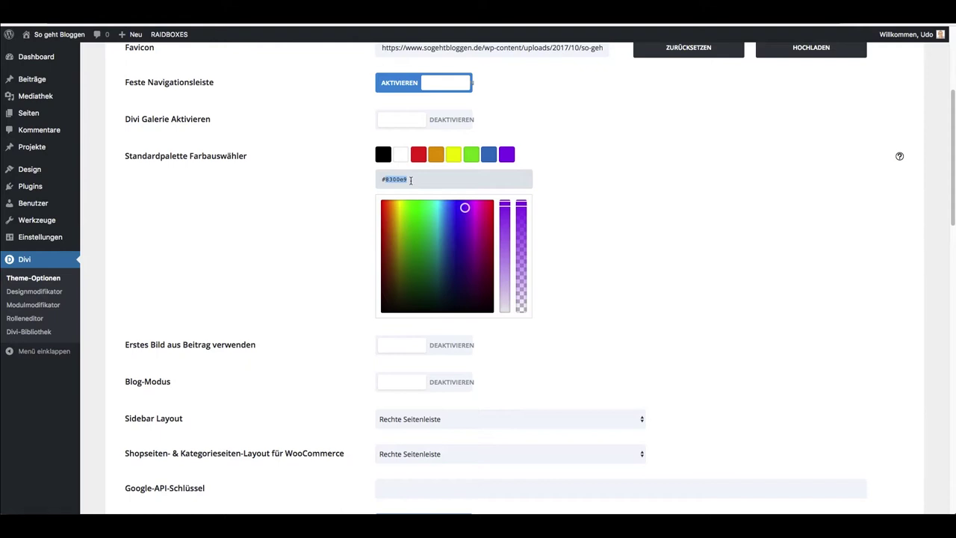
text(#cccccc)
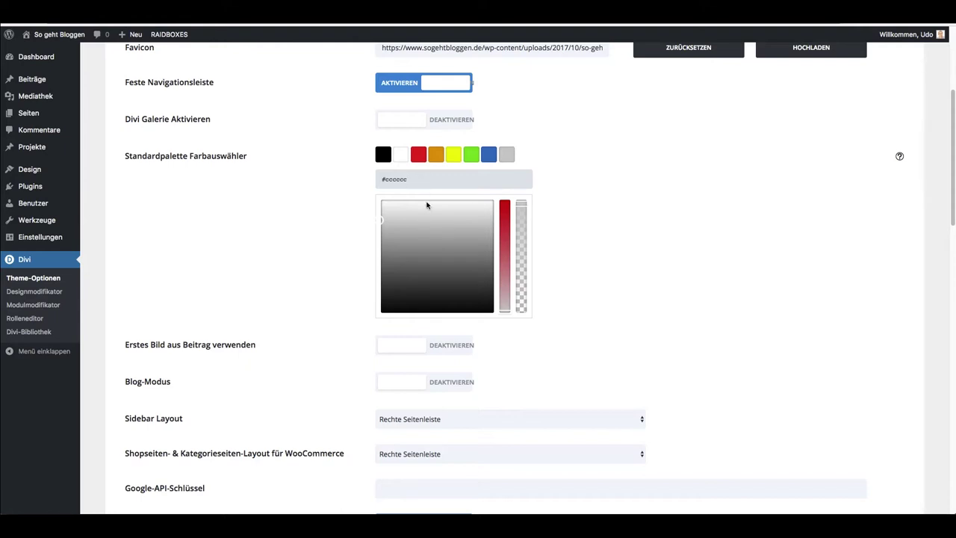
- Try out other shades for the last palette color visually, raising the saturation and settling on green #409b00
mouse_move(435, 230)
mouse_down()
mouse_move(433, 261)
mouse_move(468, 279)
mouse_move(421, 231)
mouse_move(410, 236)
mouse_up()
scroll(482, 225, up, 1)
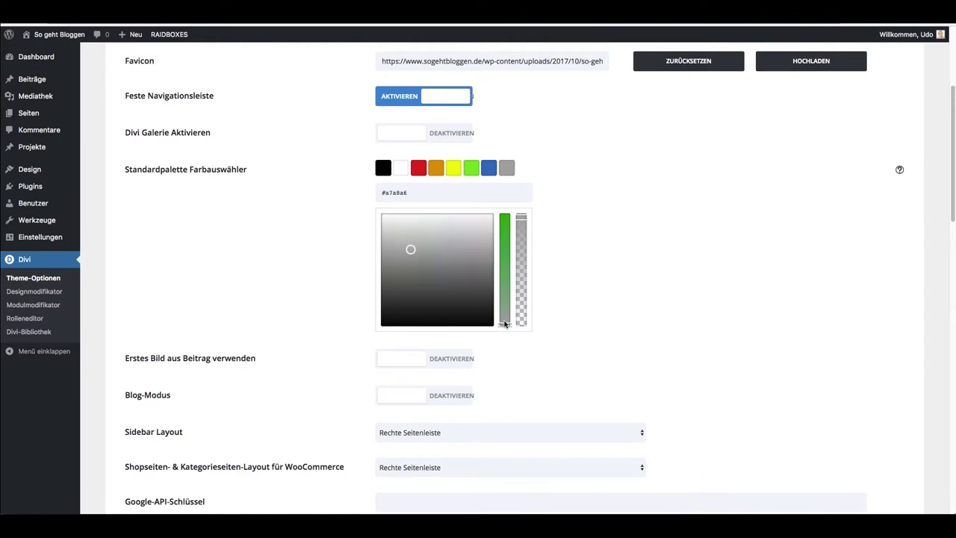
drag(505, 323, 504, 218)
click(469, 255)
mouse_move(469, 255)
mouse_down()
mouse_move(414, 244)
mouse_move(408, 255)
mouse_up()
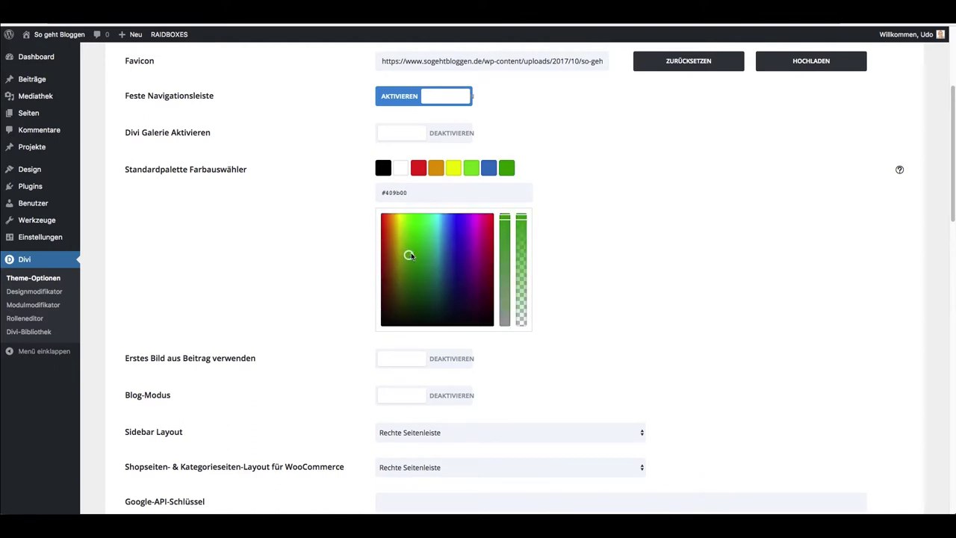
- Enter the hex value #cccccc for the last color of the default palette in place of the green
drag(410, 193, 385, 194)
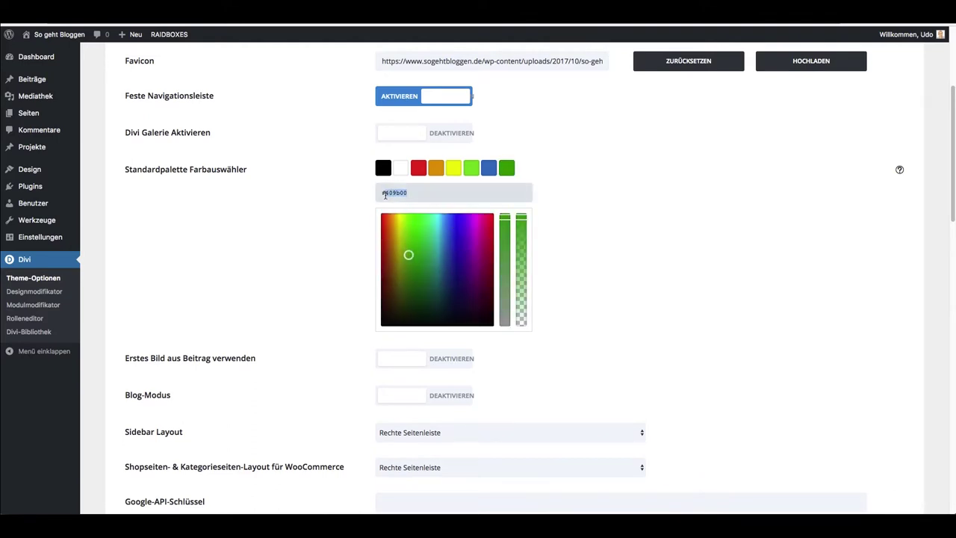
text(cccccc)
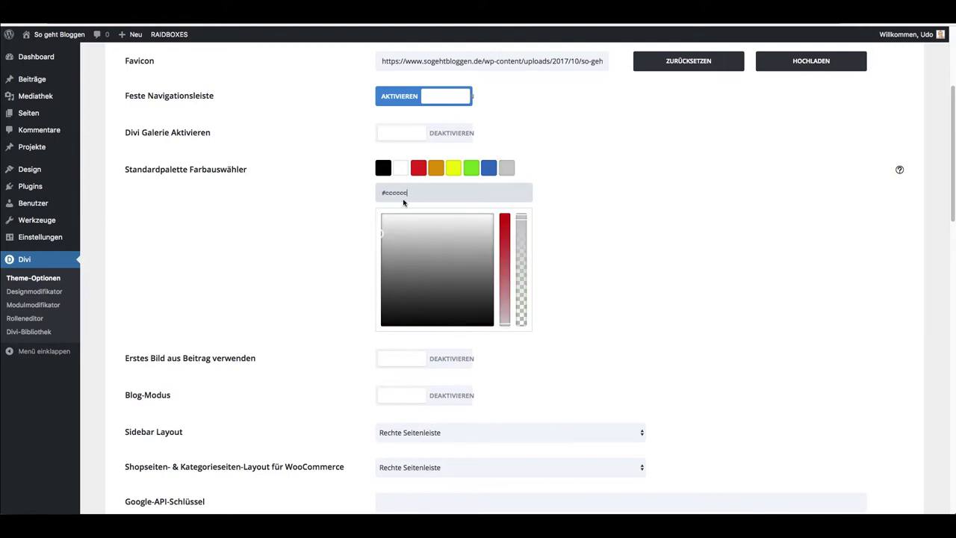
click(574, 219)
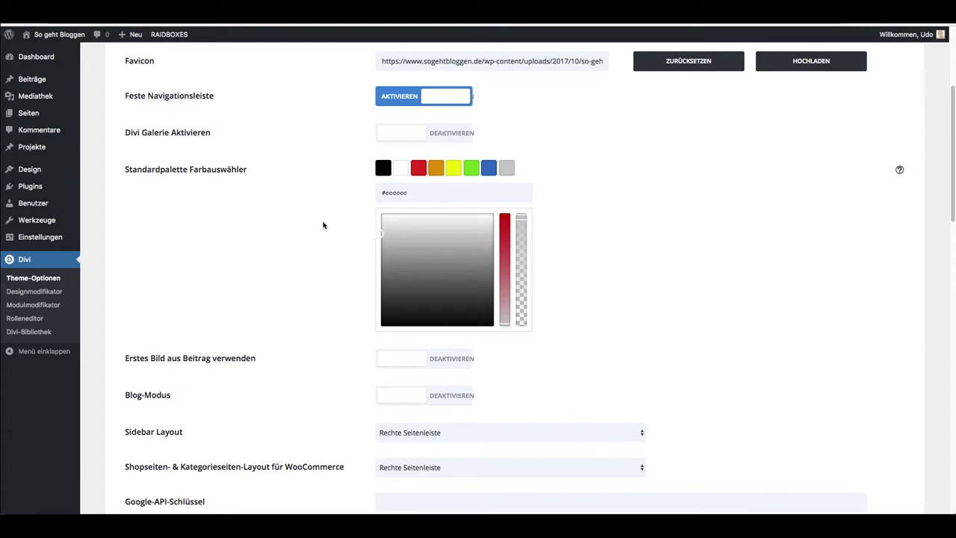
- Read the help text for the option "Erstes Bild aus Beitrag verwenden" and close it
scroll(323, 224, down, 1)
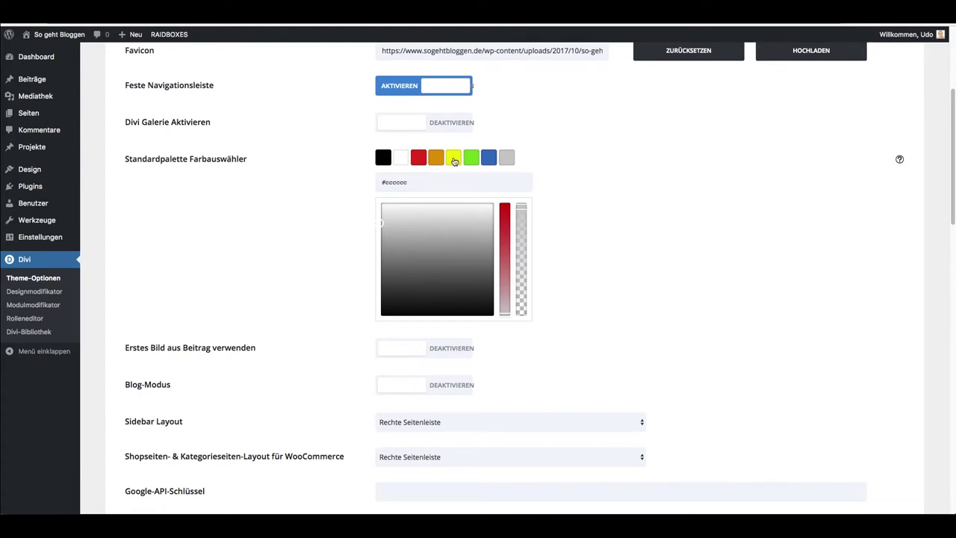
scroll(310, 243, down, 4)
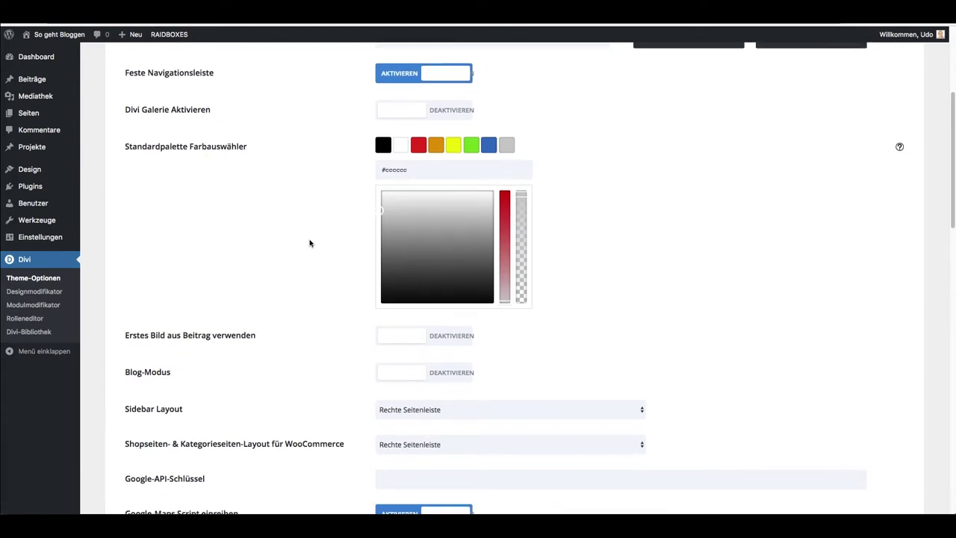
scroll(311, 243, down, 5)
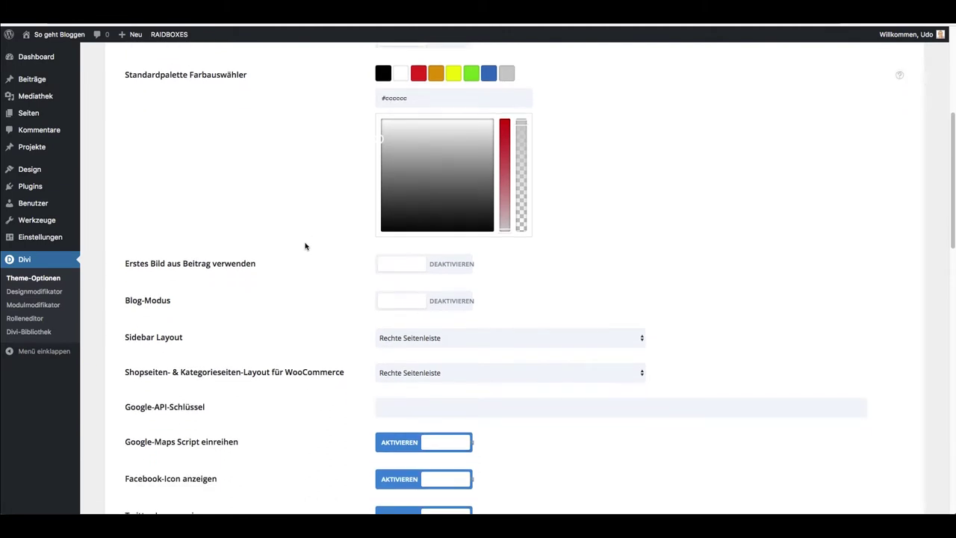
scroll(276, 261, down, 2)
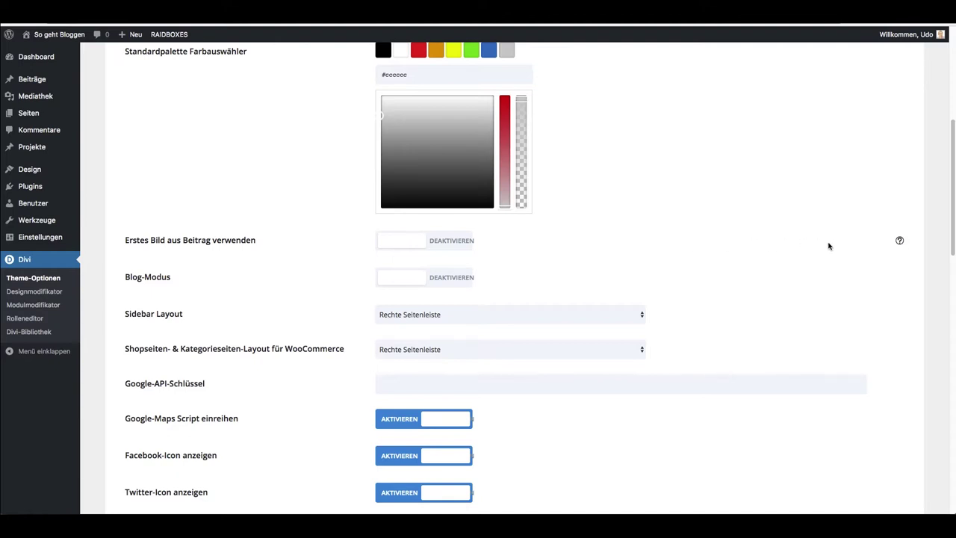
click(900, 243)
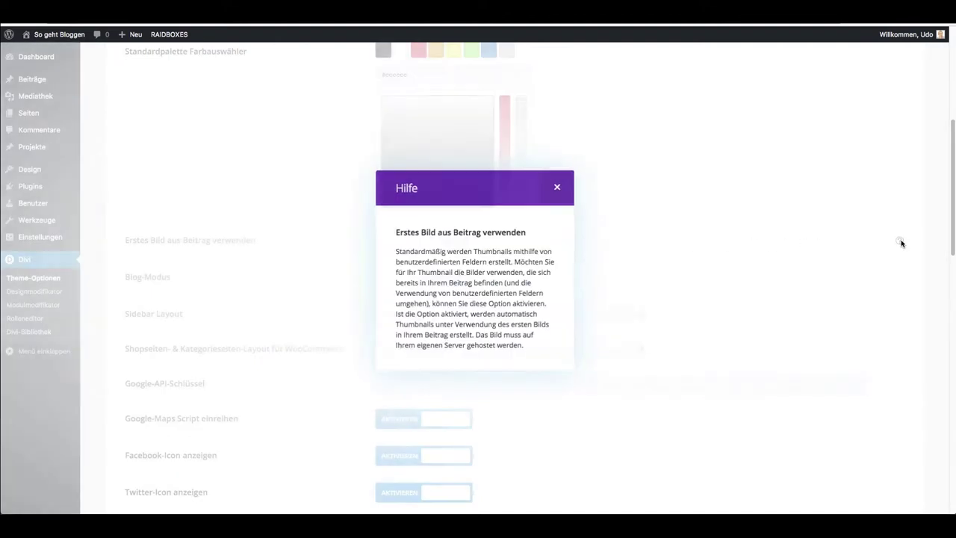
click(557, 187)
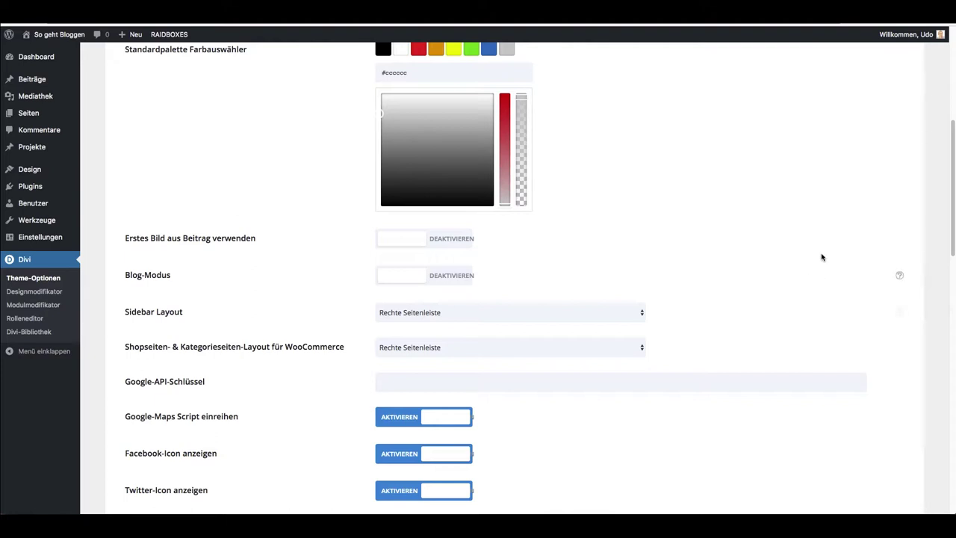
- Review the blog mode, sidebar layout, WooCommerce page layout and Google API key options
scroll(630, 237, down, 1)
scroll(288, 281, down, 1)
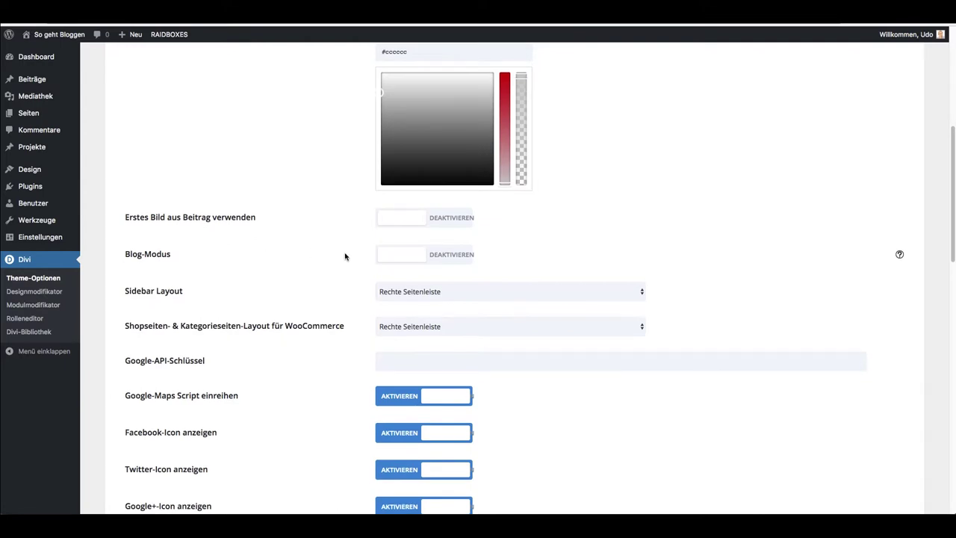
scroll(343, 260, down, 2)
scroll(325, 261, down, 1)
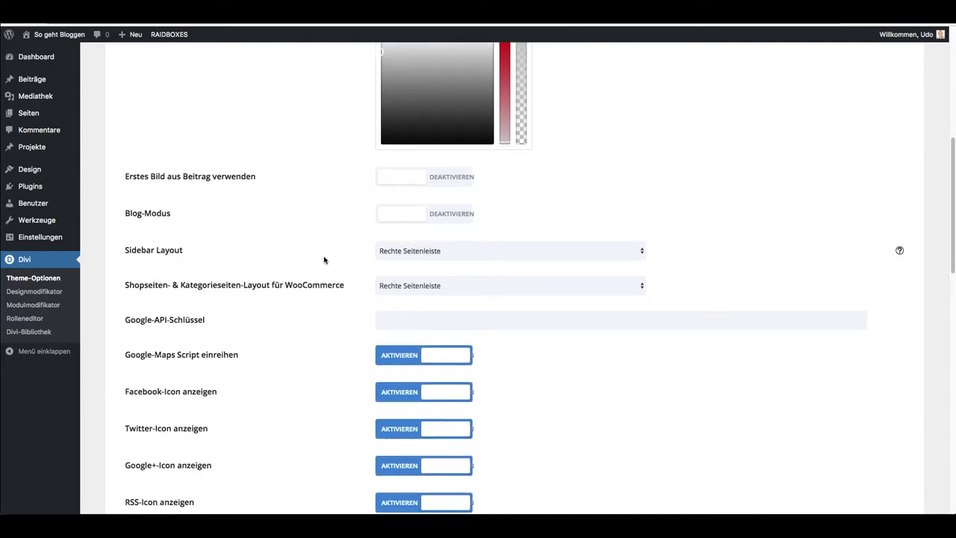
scroll(325, 260, down, 3)
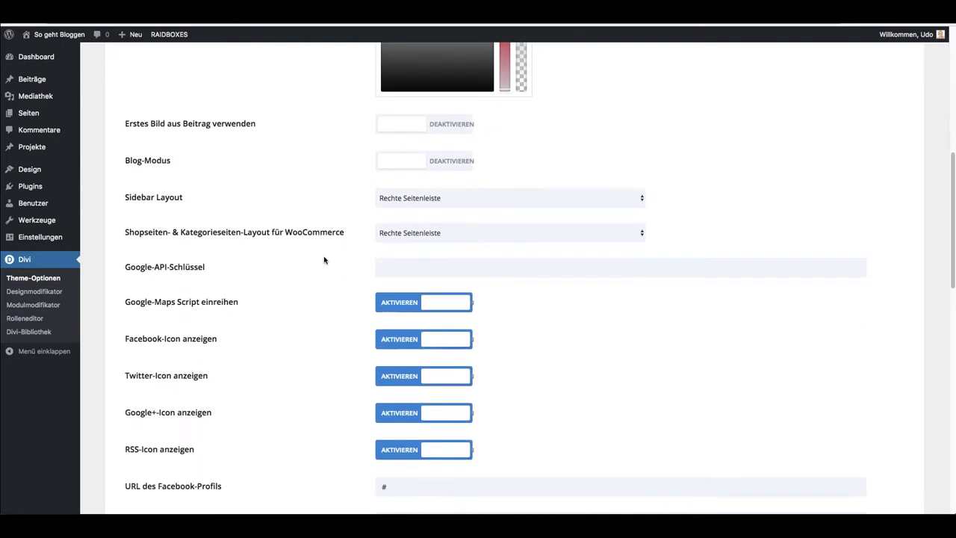
scroll(325, 260, down, 1)
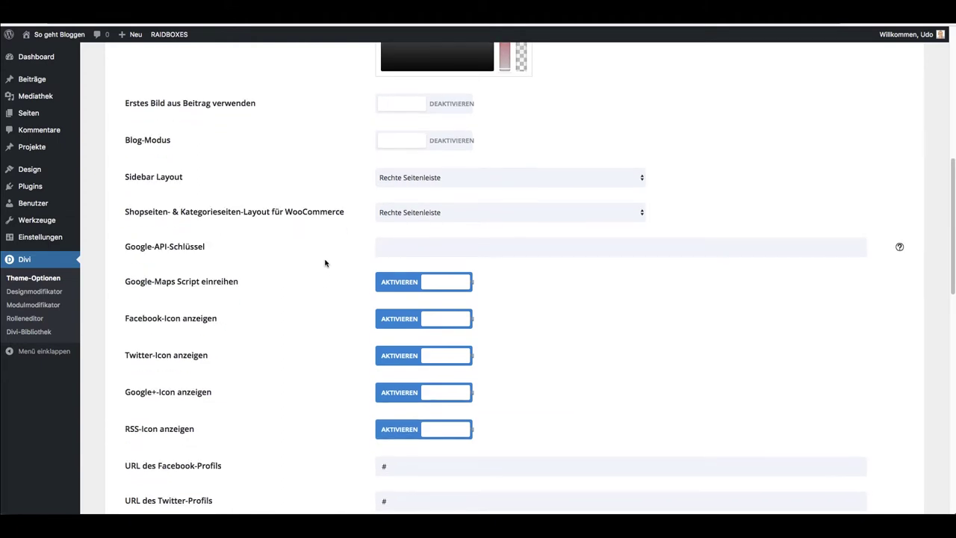
- Disable the option "Google-Maps Script einreihen" below the Google API key field
scroll(322, 267, down, 1)
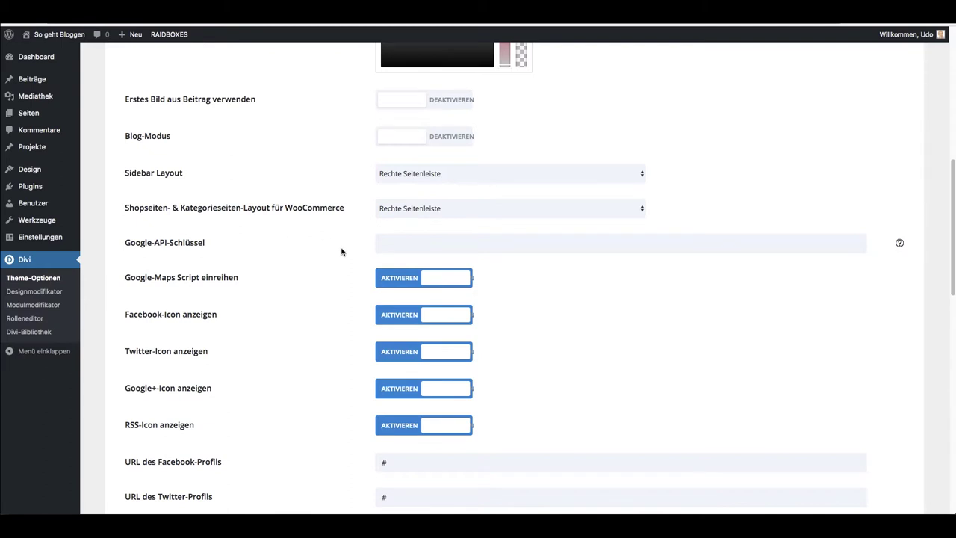
scroll(348, 252, down, 1)
scroll(347, 250, down, 1)
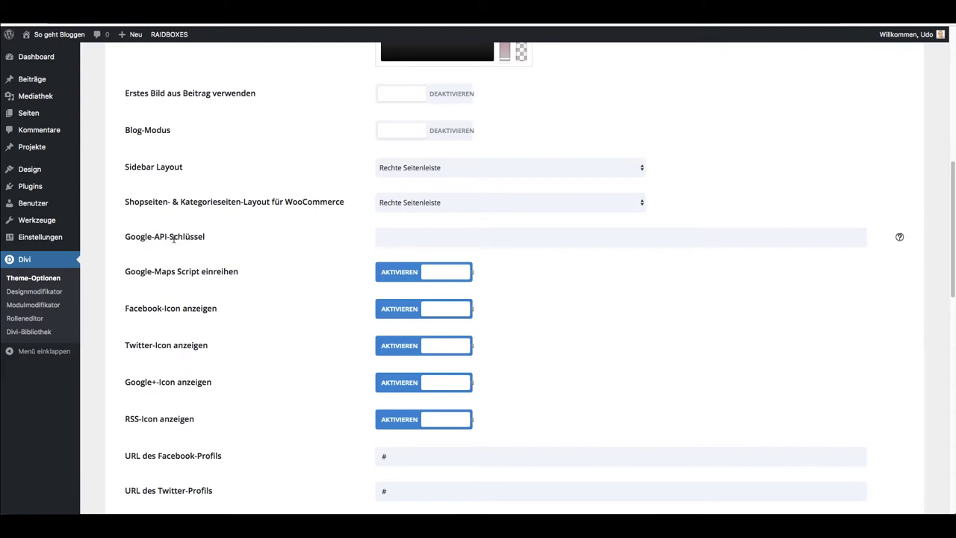
scroll(247, 246, down, 1)
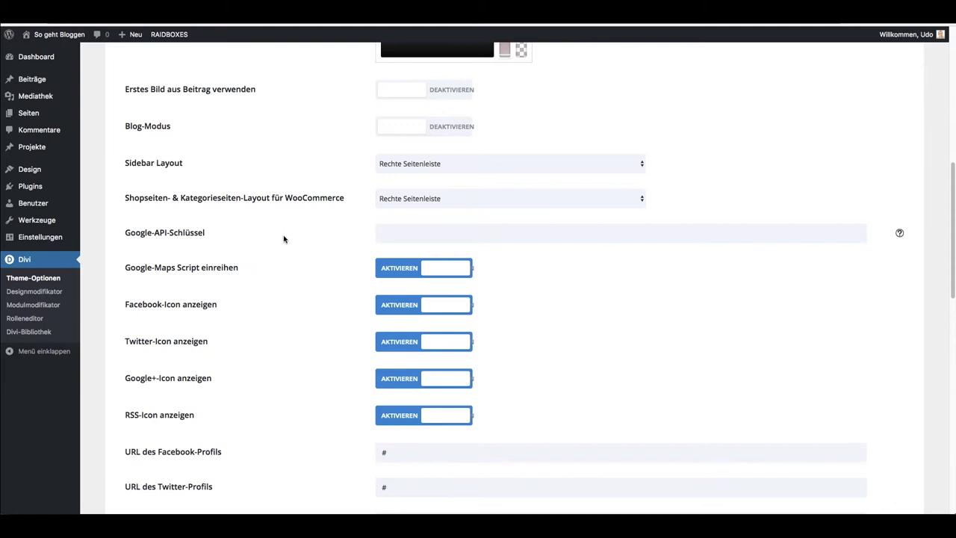
scroll(289, 241, down, 1)
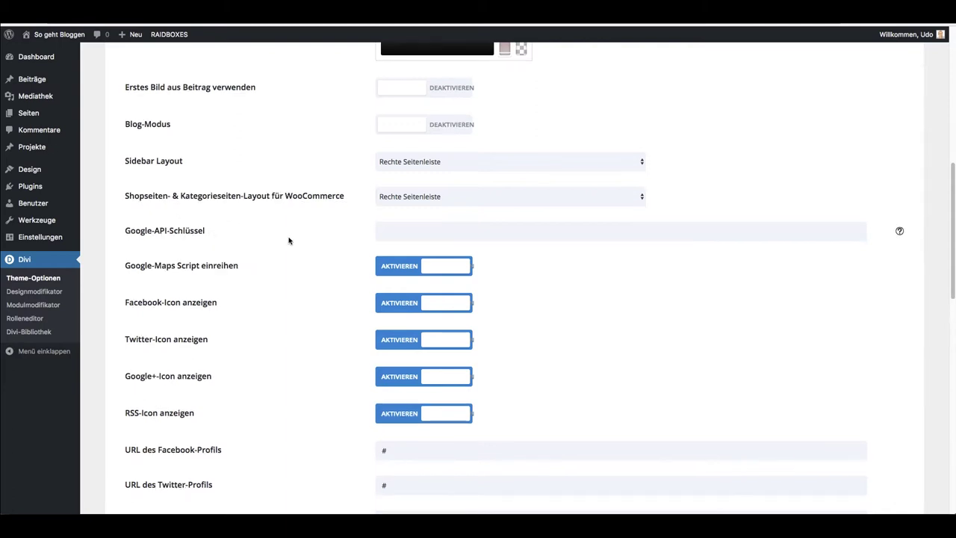
scroll(306, 246, down, 1)
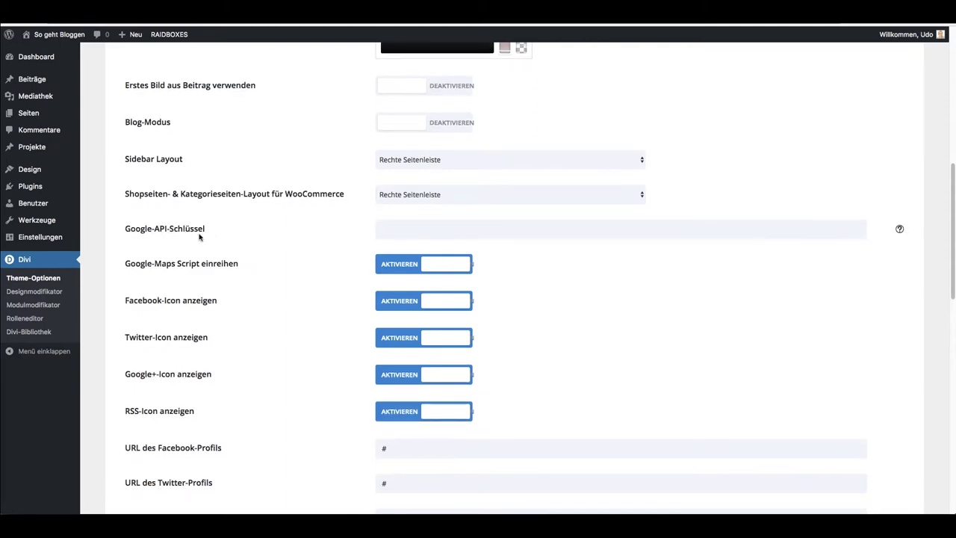
scroll(290, 233, down, 1)
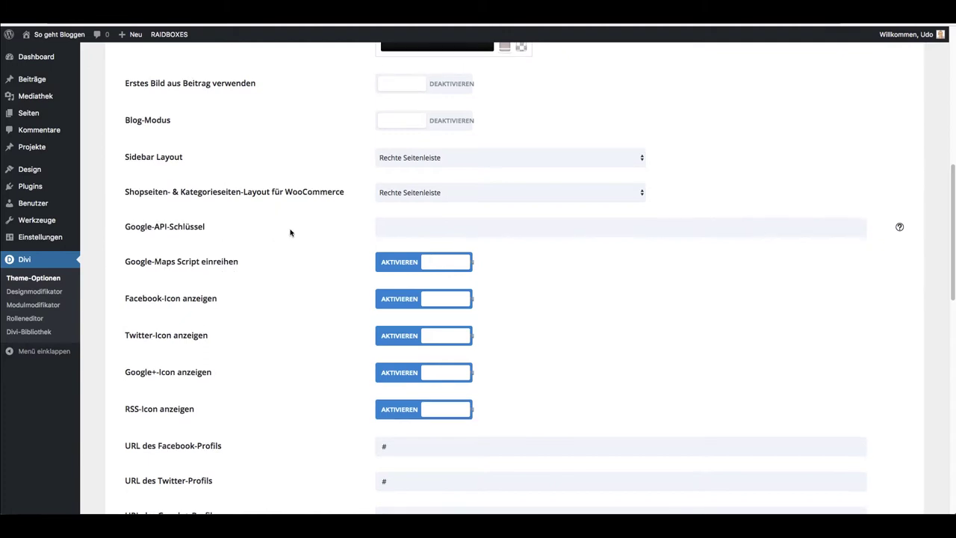
scroll(309, 229, down, 2)
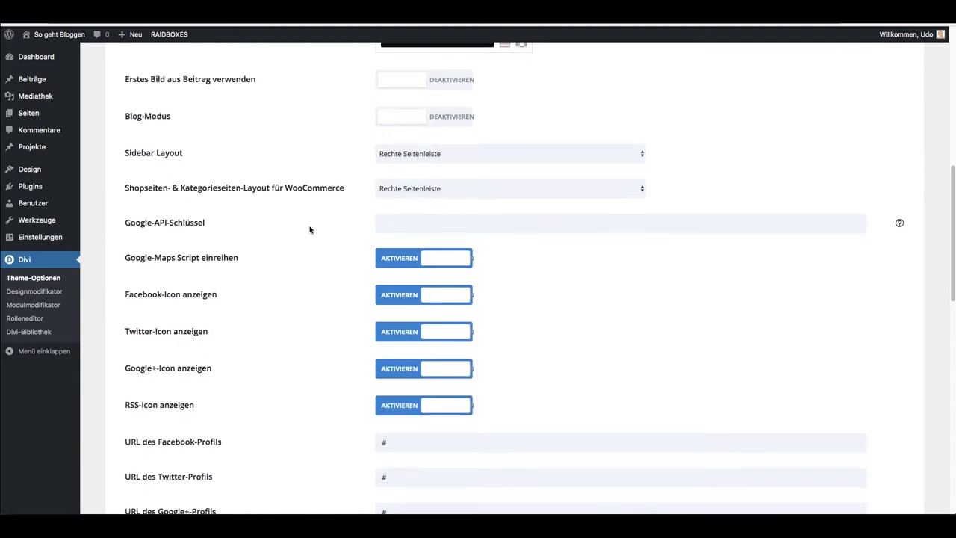
scroll(310, 232, down, 3)
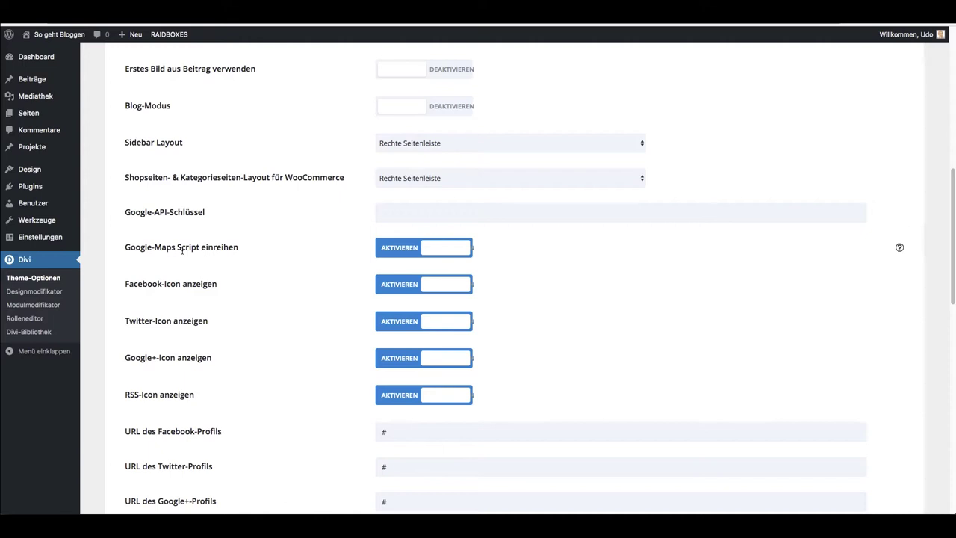
scroll(212, 216, down, 1)
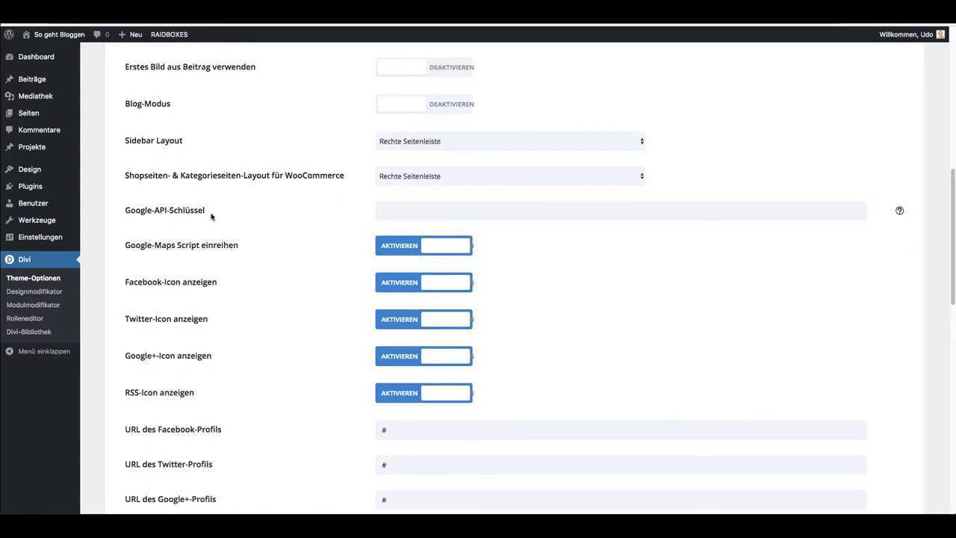
scroll(211, 216, down, 1)
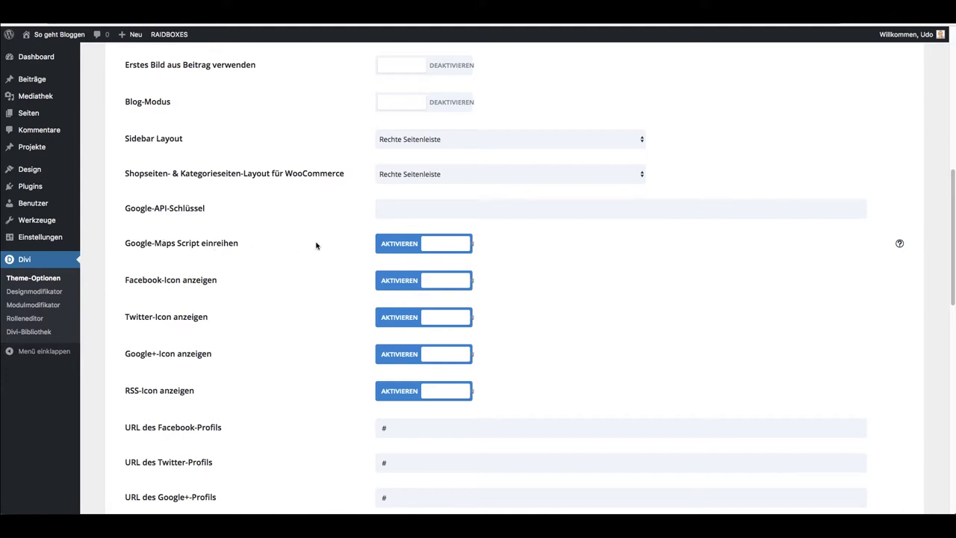
click(399, 244)
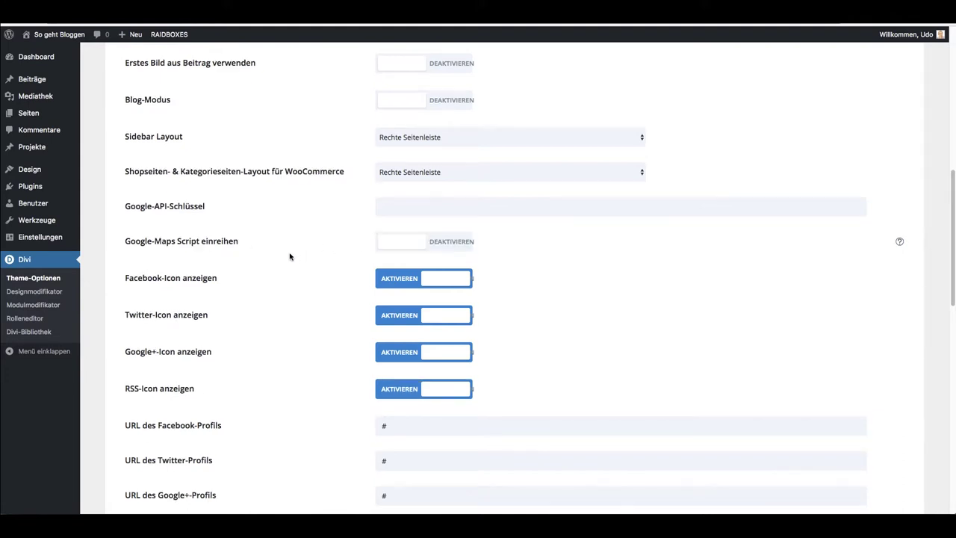
- Review the social media and RSS icon options and look at the "Hallo Welt!" post on the blog's front end
scroll(225, 238, down, 1)
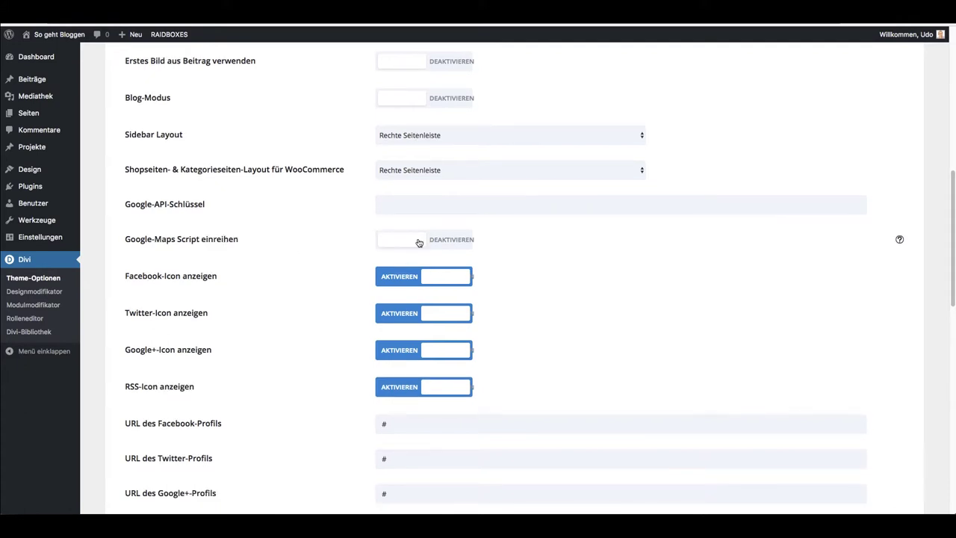
scroll(386, 246, down, 1)
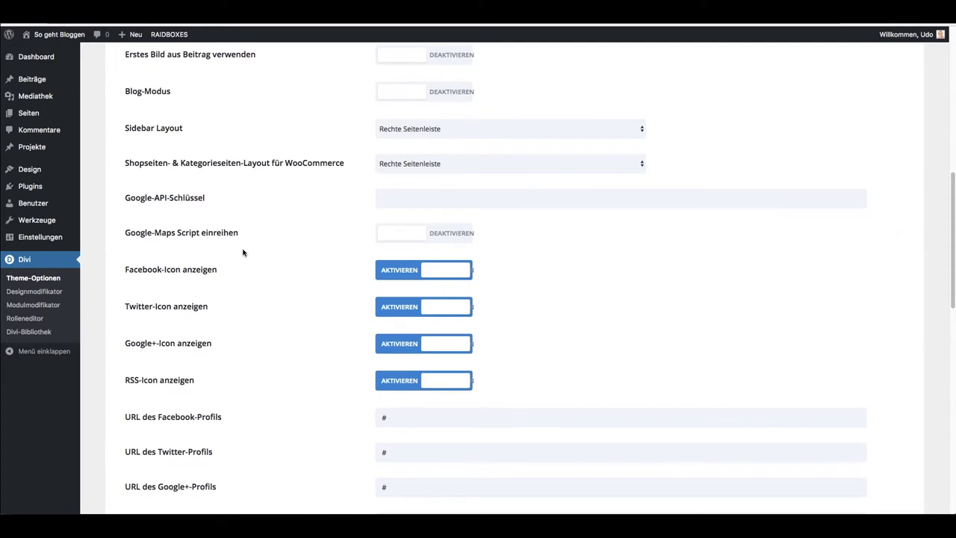
scroll(278, 245, down, 1)
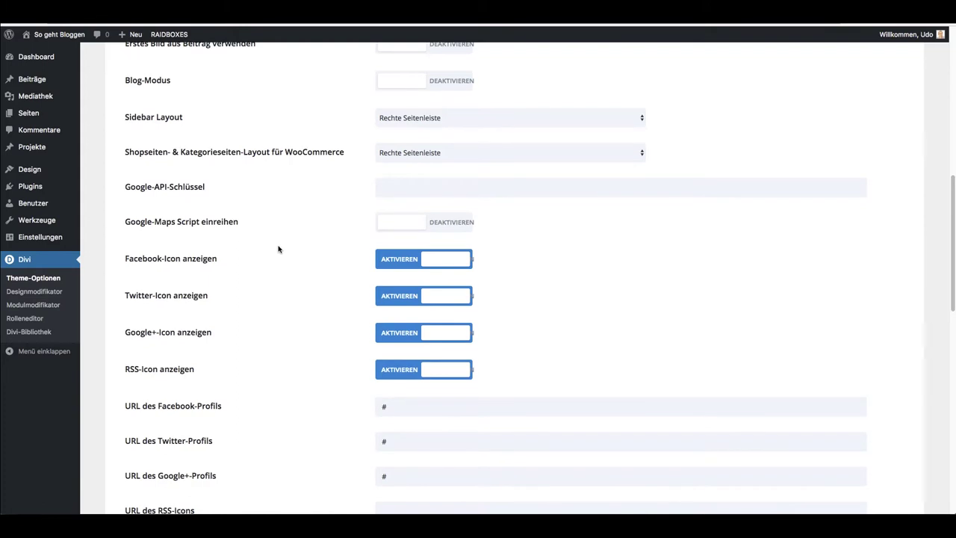
scroll(278, 249, down, 1)
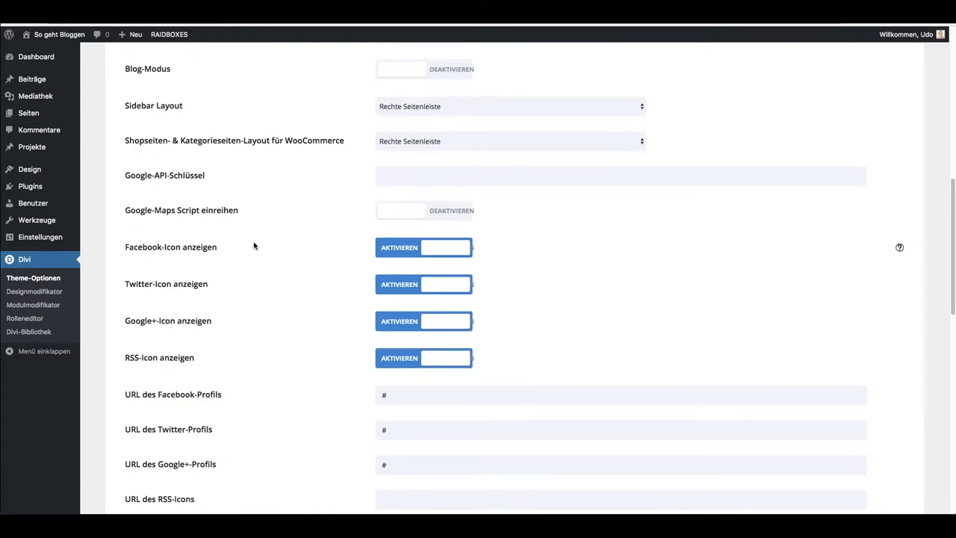
scroll(255, 246, down, 1)
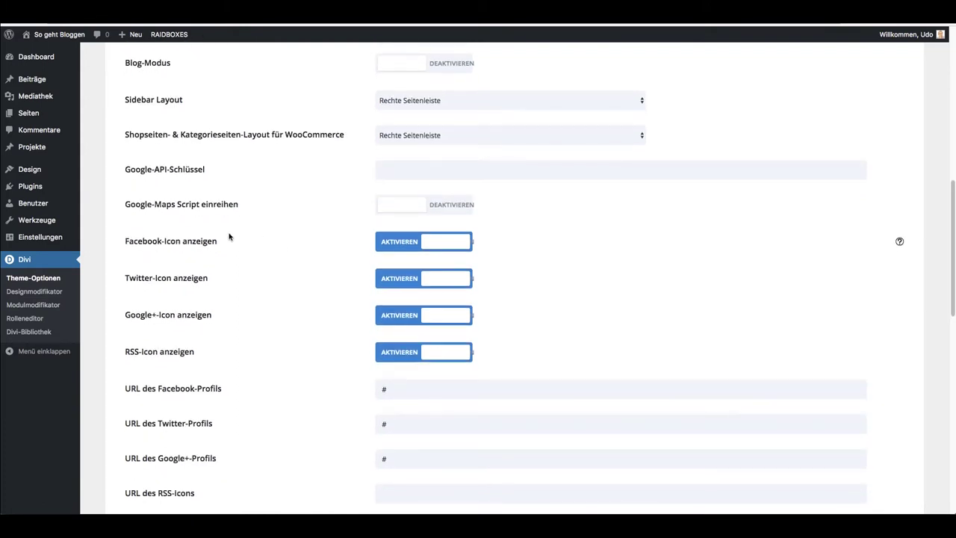
scroll(216, 238, down, 1)
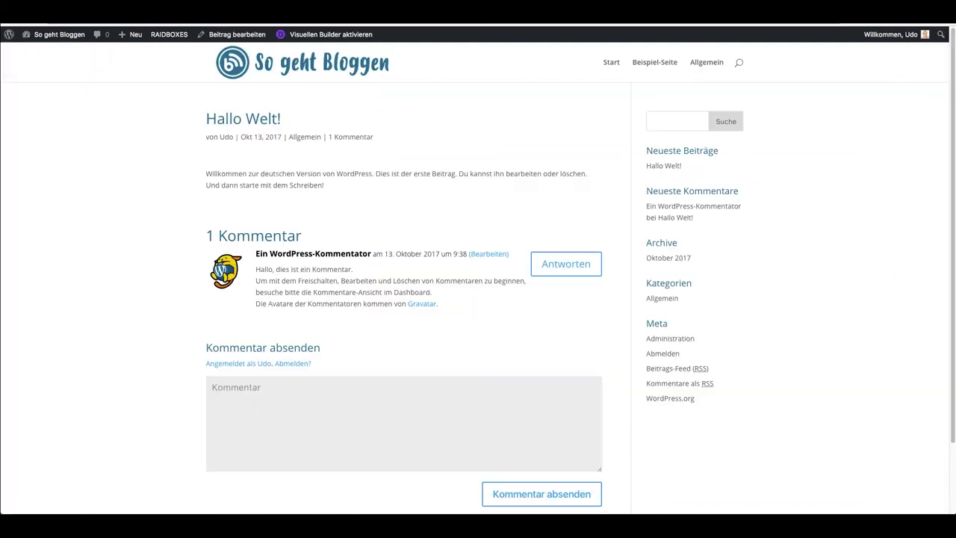
scroll(406, 196, down, 1)
scroll(406, 196, down, 3)
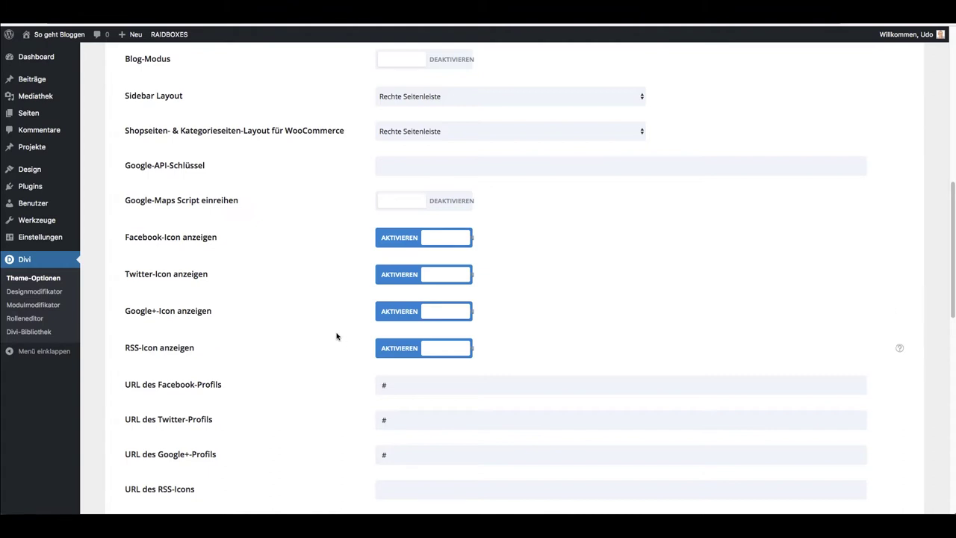
- Disable the display of the Facebook, Twitter, Google+ and RSS icons in the theme options
scroll(335, 334, down, 1)
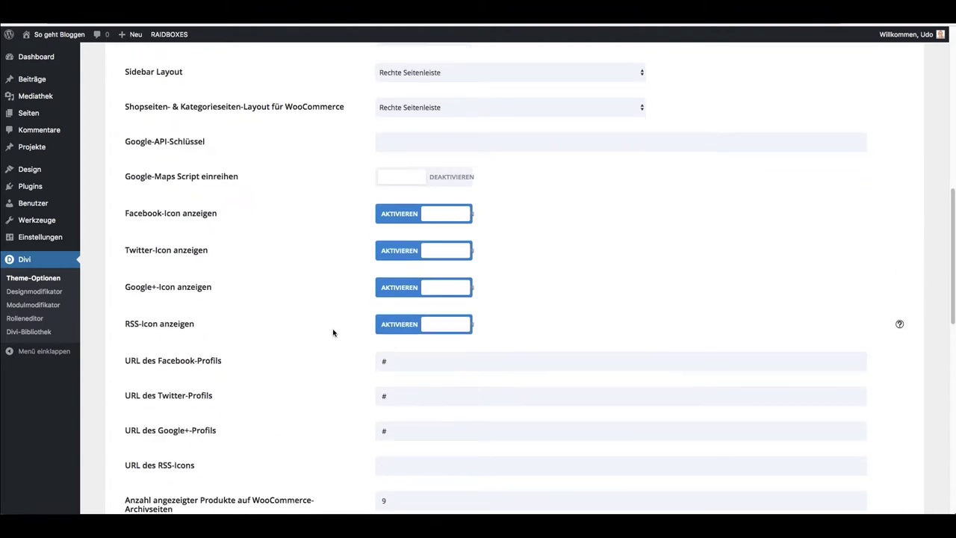
scroll(333, 333, down, 1)
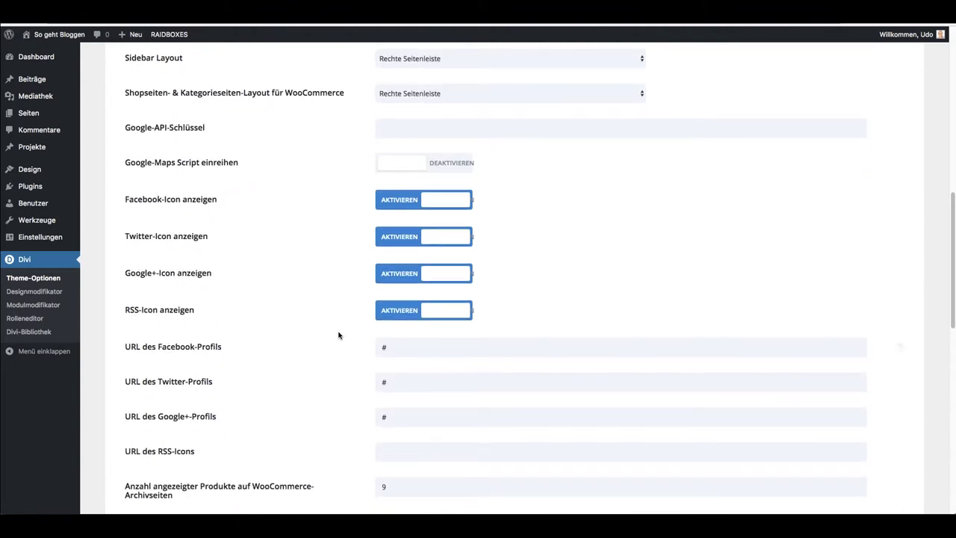
click(393, 200)
click(397, 237)
click(399, 274)
click(404, 309)
- Review the URL fields for the Facebook, Twitter and Google+ profiles and the RSS icon
scroll(291, 293, down, 1)
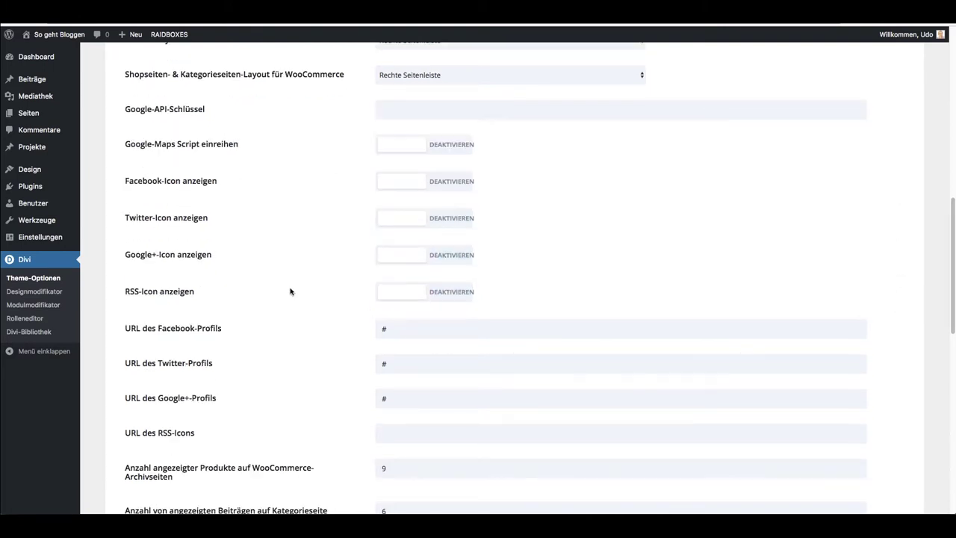
scroll(333, 297, down, 1)
scroll(333, 297, down, 3)
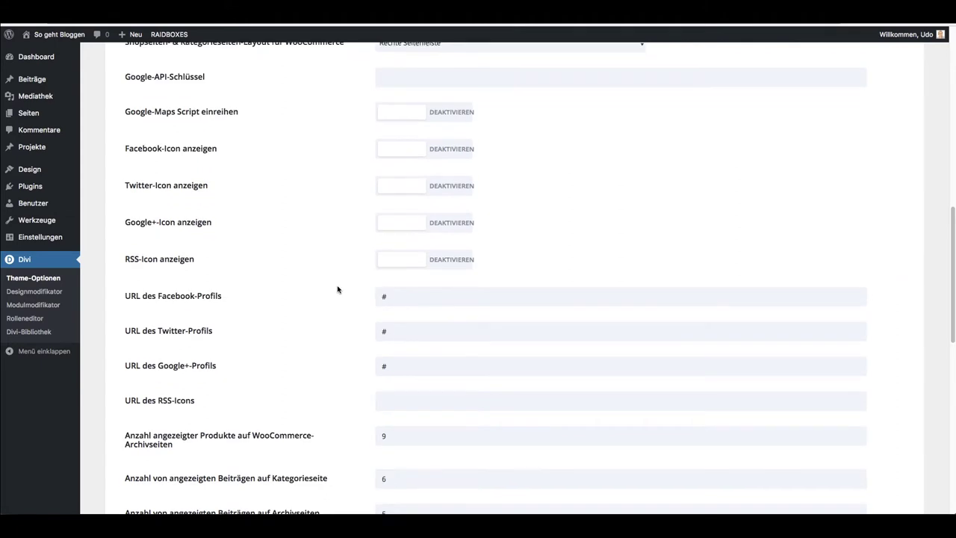
scroll(338, 289, down, 2)
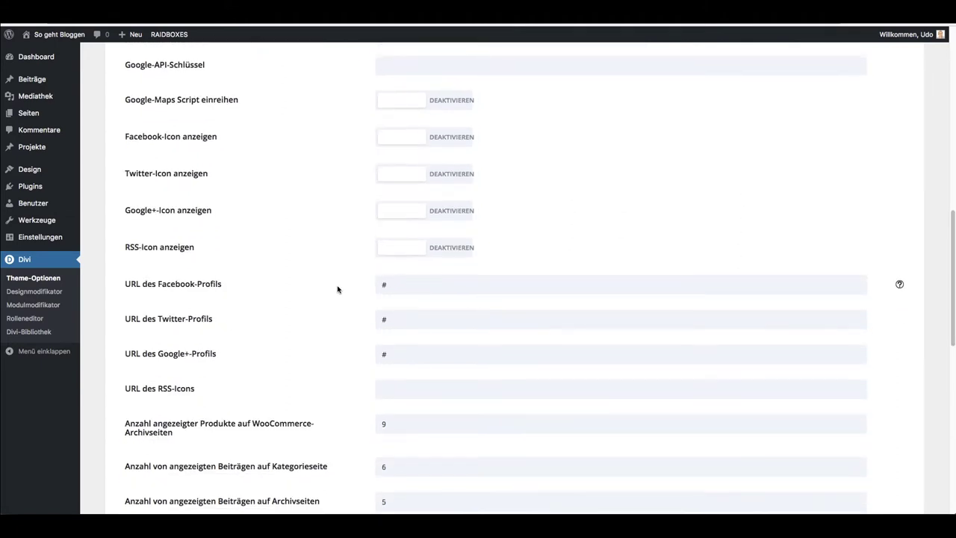
scroll(346, 309, down, 2)
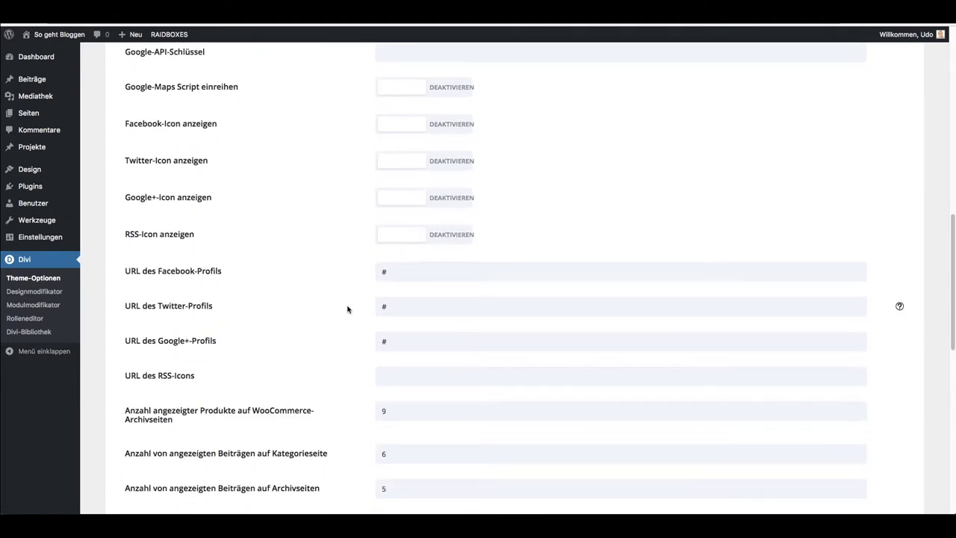
scroll(347, 309, down, 2)
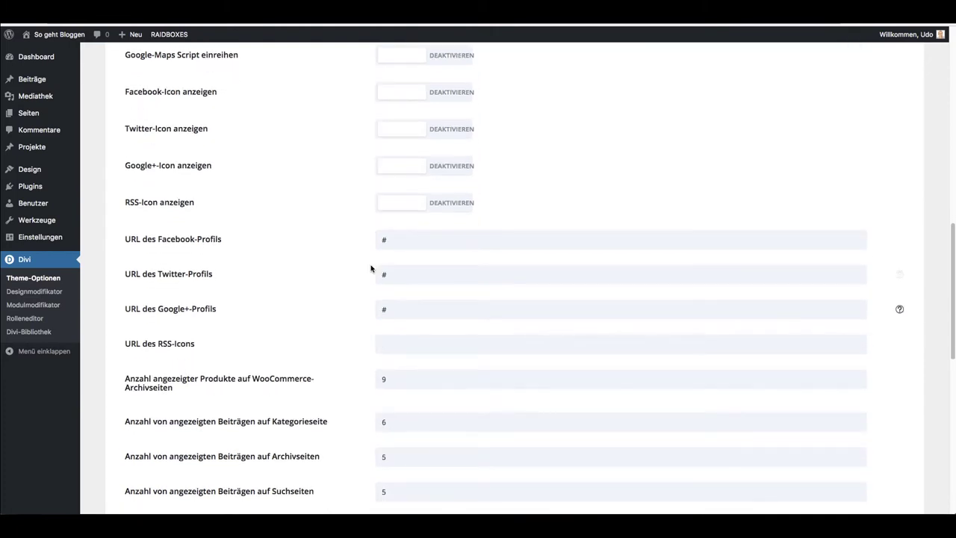
scroll(287, 245, up, 1)
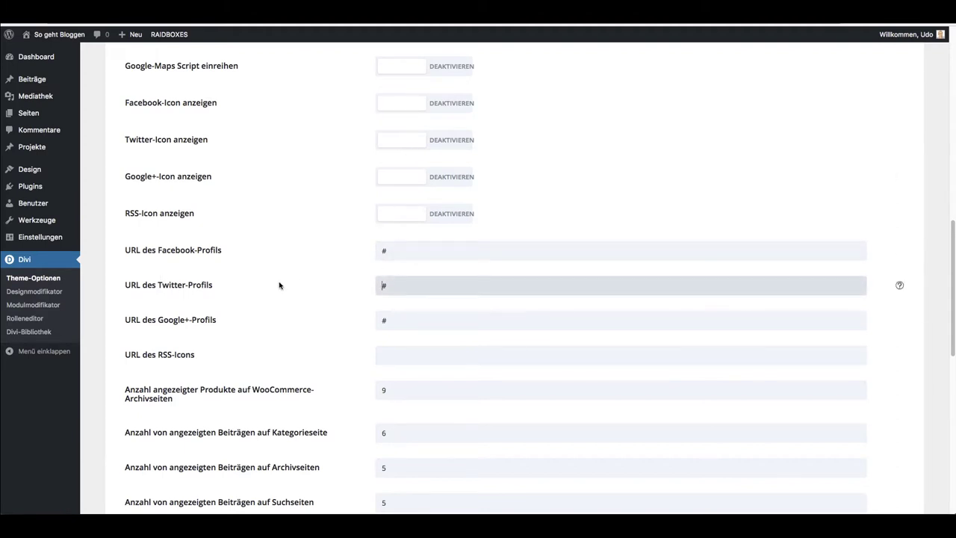
scroll(320, 275, down, 1)
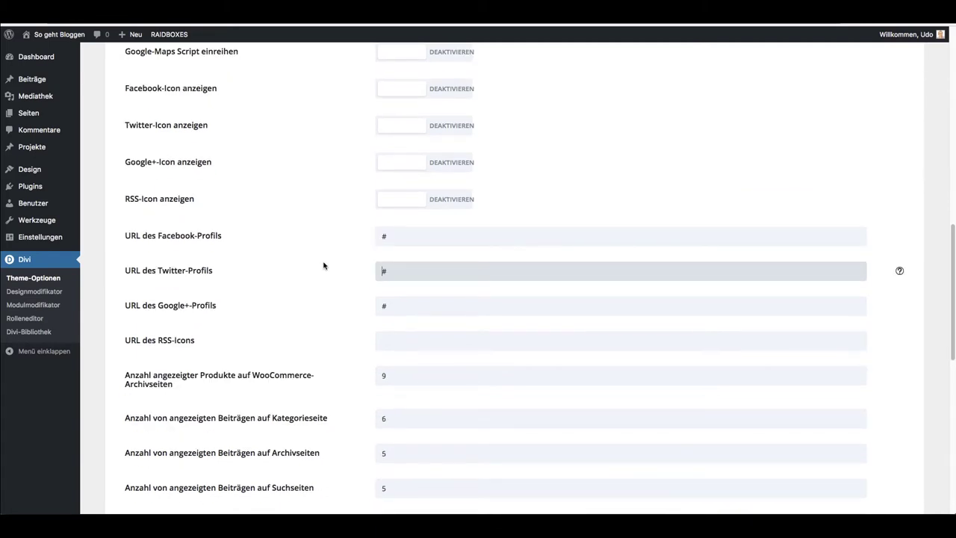
scroll(324, 265, down, 2)
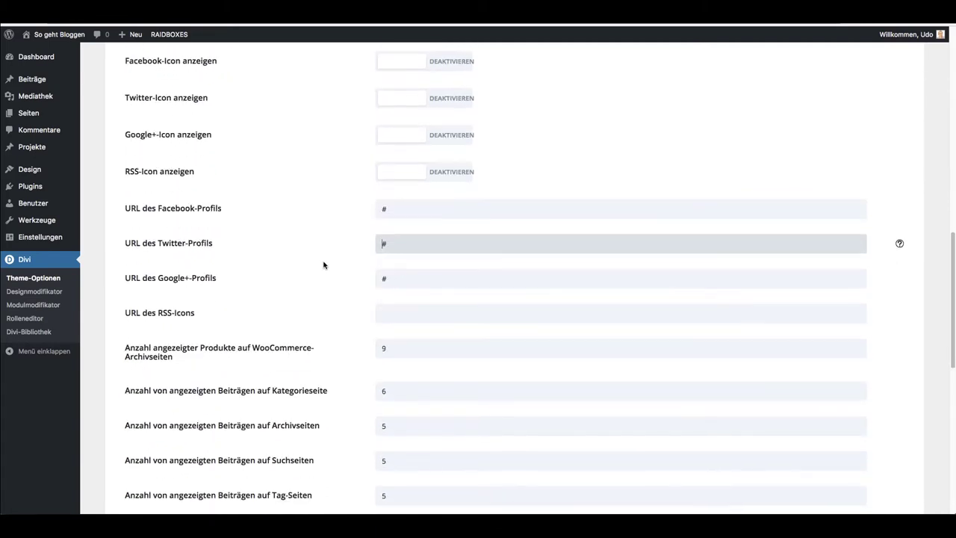
- Review the options for the number of WooCommerce products and of posts on category, archive, search and tag pages
scroll(323, 265, down, 3)
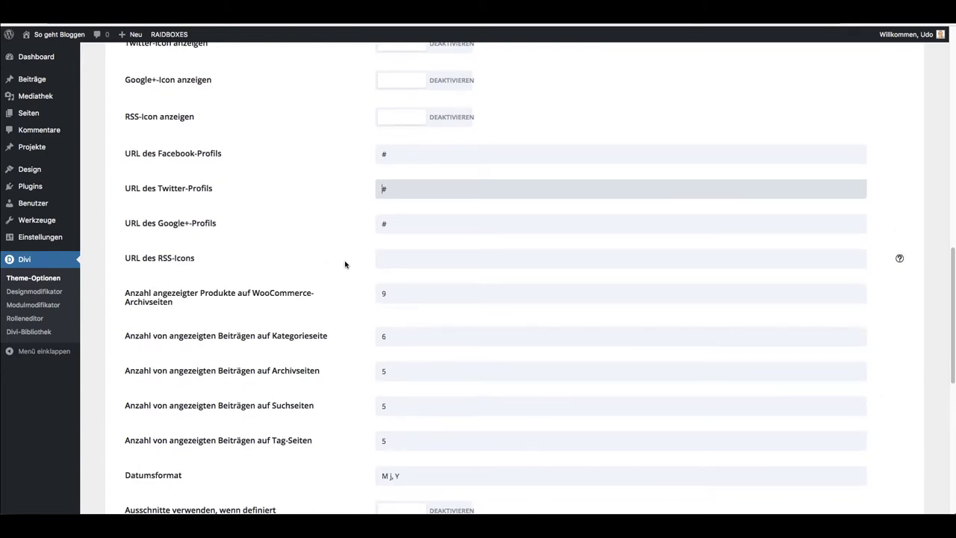
scroll(344, 266, down, 2)
scroll(333, 279, down, 2)
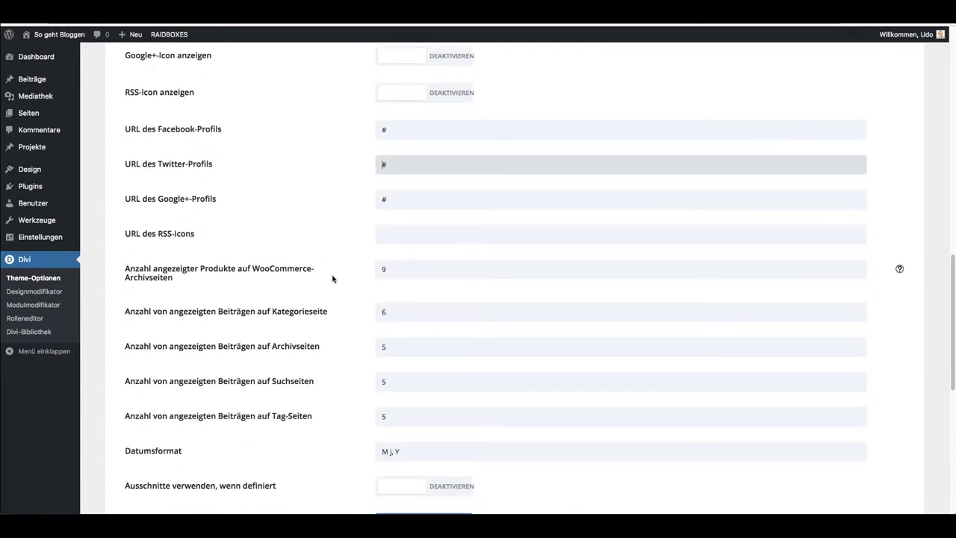
scroll(330, 285, down, 1)
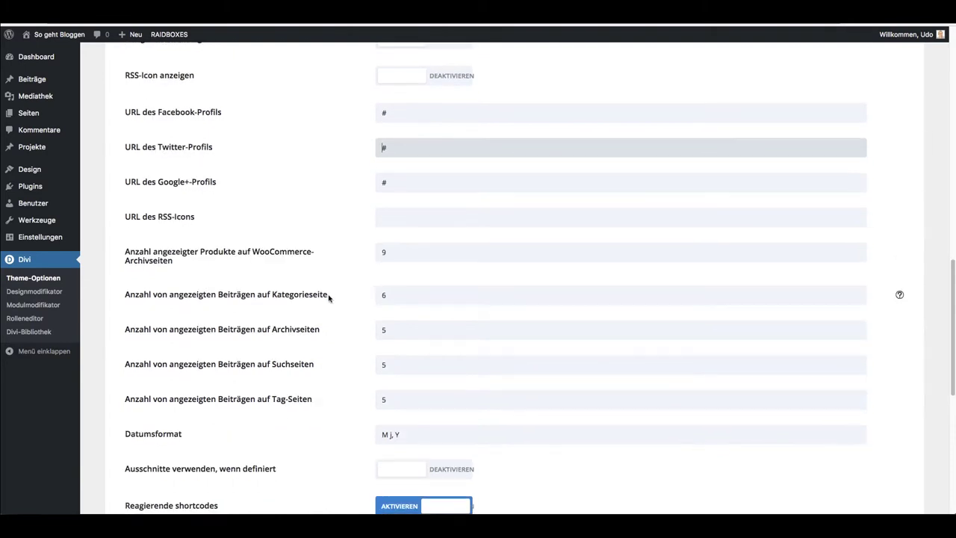
scroll(317, 311, down, 2)
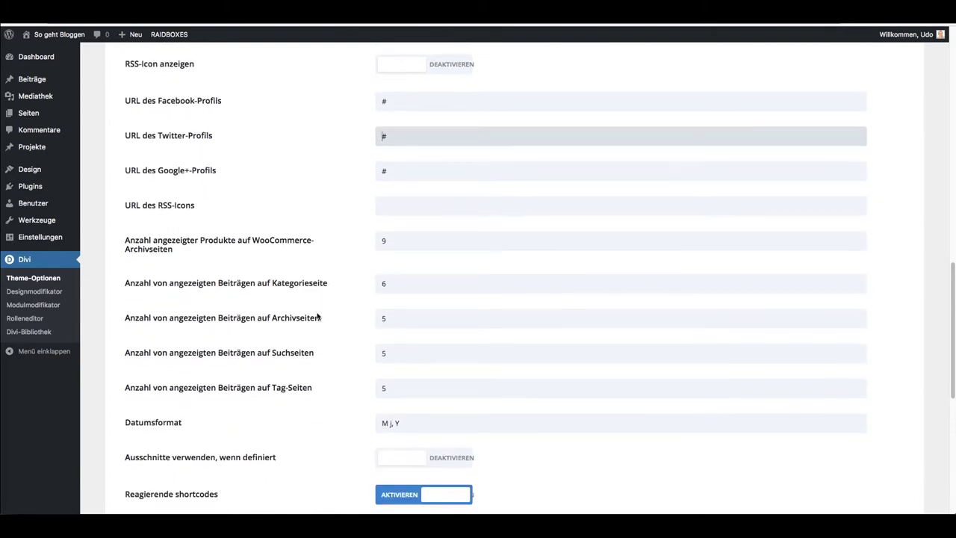
scroll(299, 291, down, 2)
scroll(288, 278, down, 5)
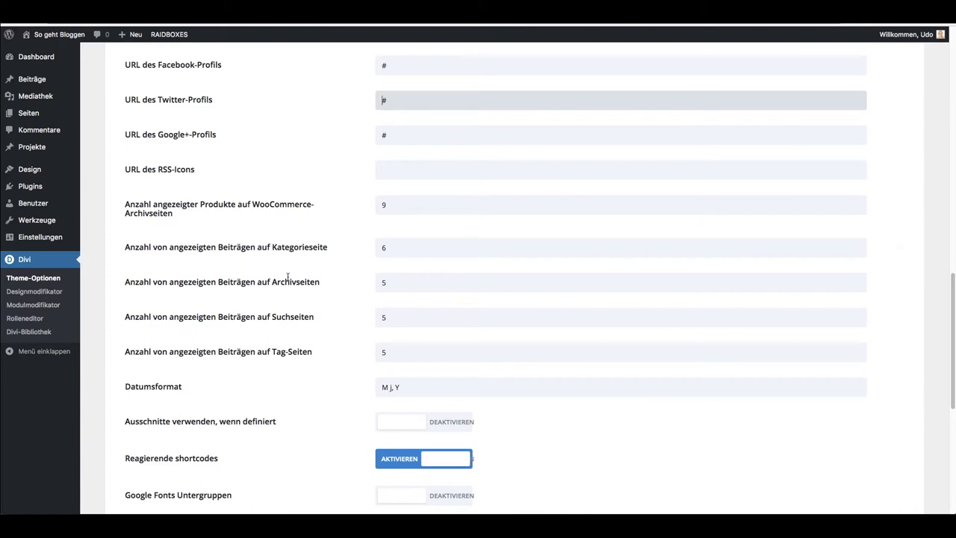
- Read the help for the date format option and examine the linked WordPress Codex page on date and time formatting
scroll(295, 330, down, 1)
scroll(299, 323, down, 1)
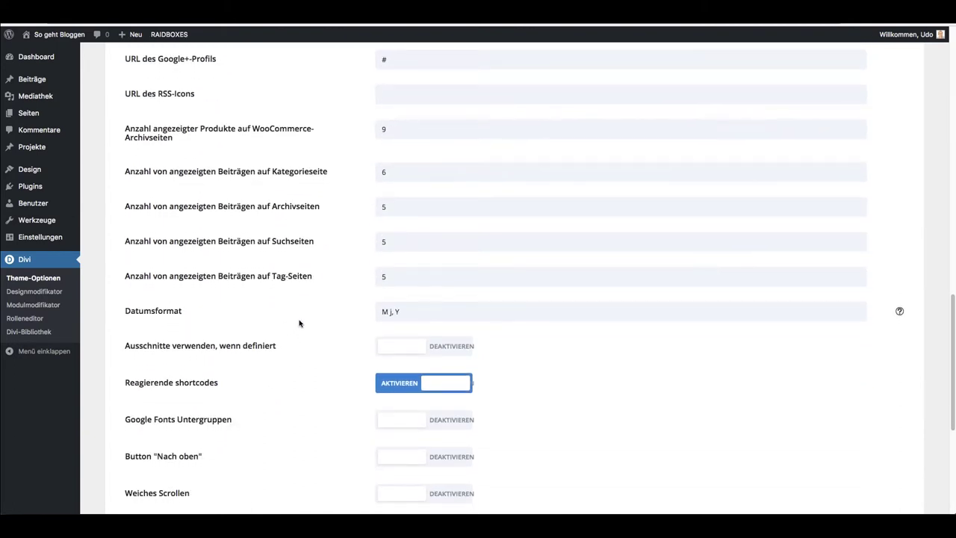
click(900, 308)
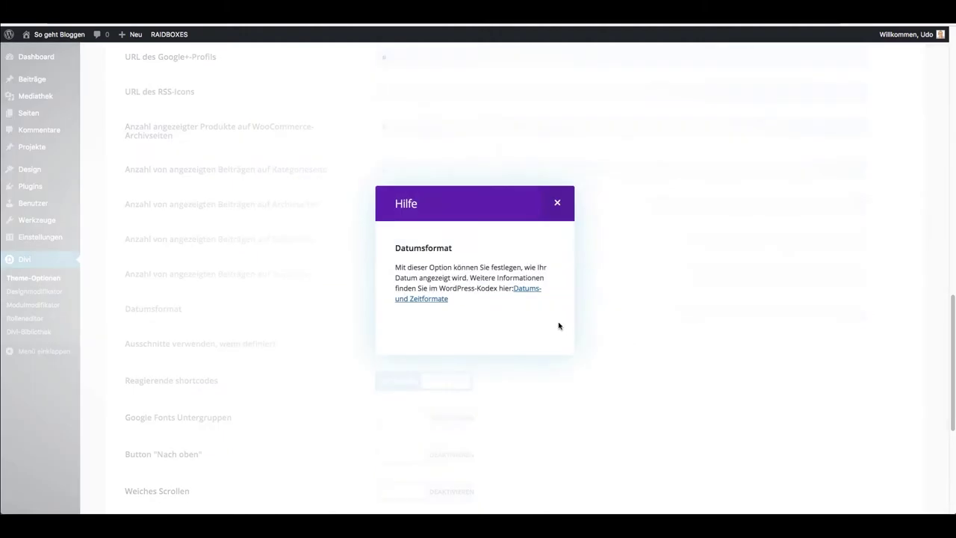
click(532, 295)
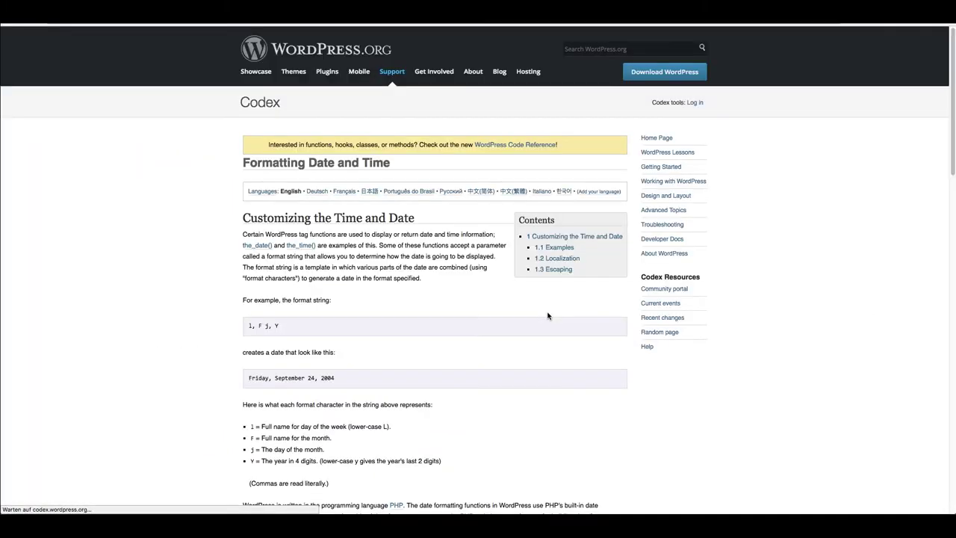
scroll(417, 297, down, 1)
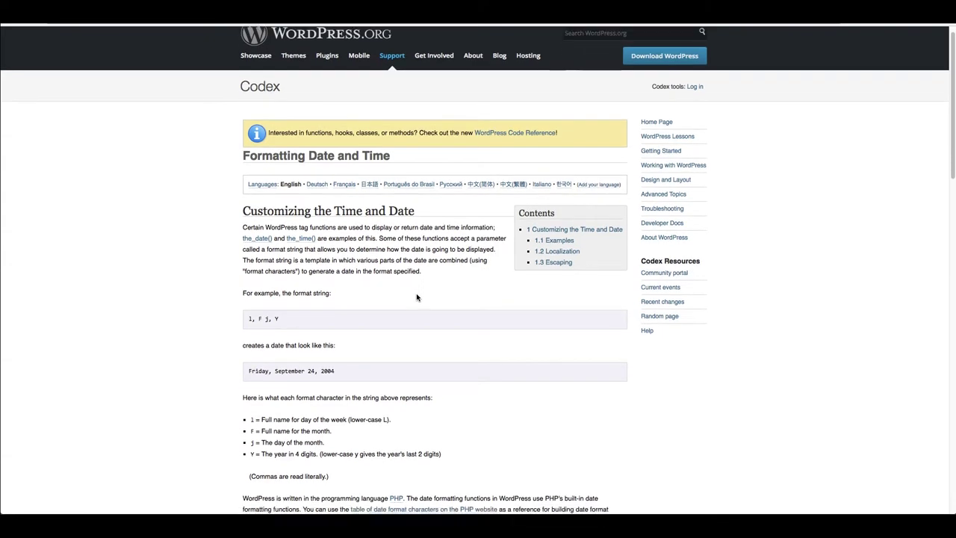
scroll(417, 298, down, 1)
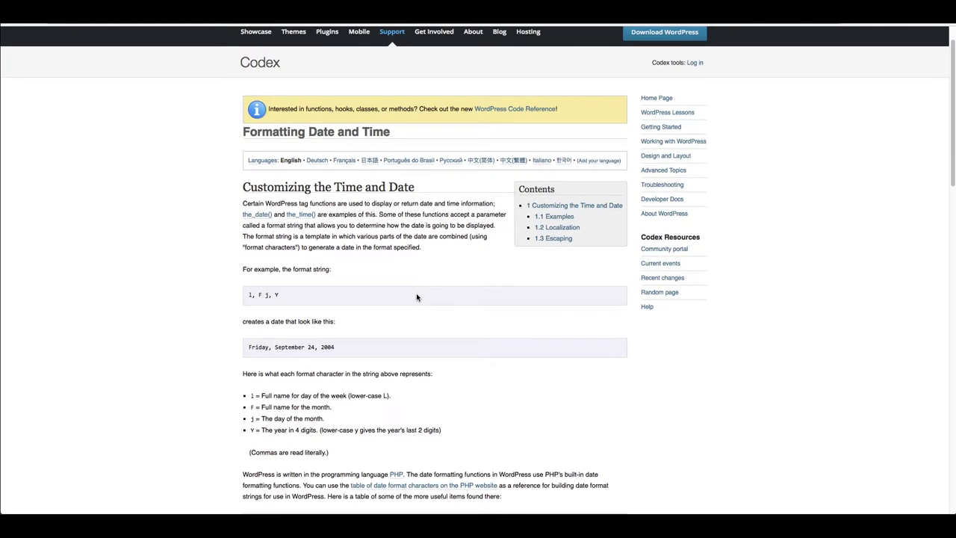
scroll(411, 311, down, 5)
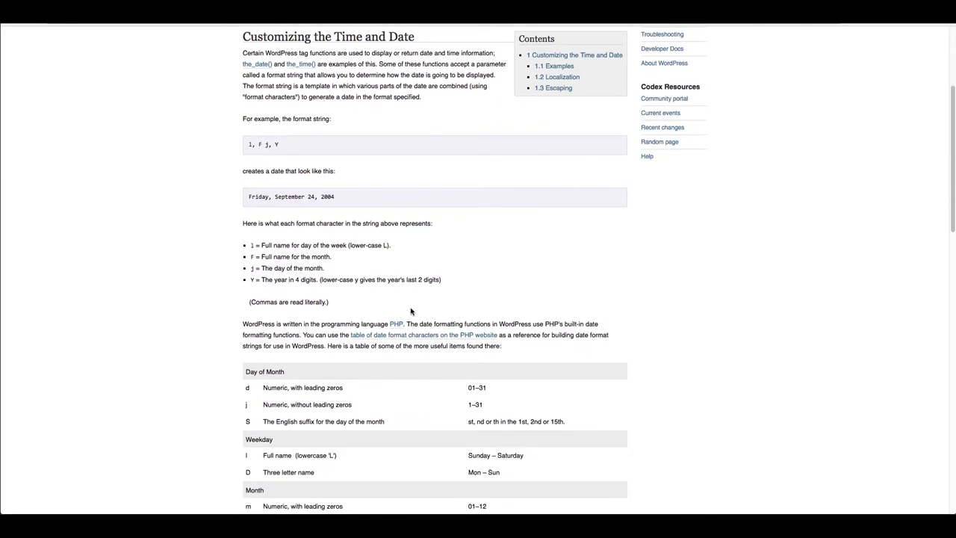
scroll(411, 312, down, 1)
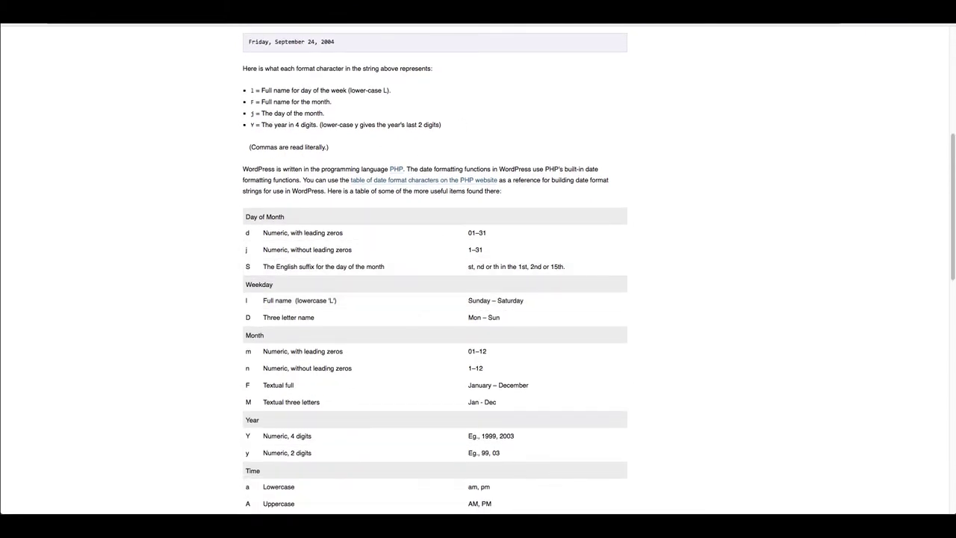
key(super+w)
click(557, 203)
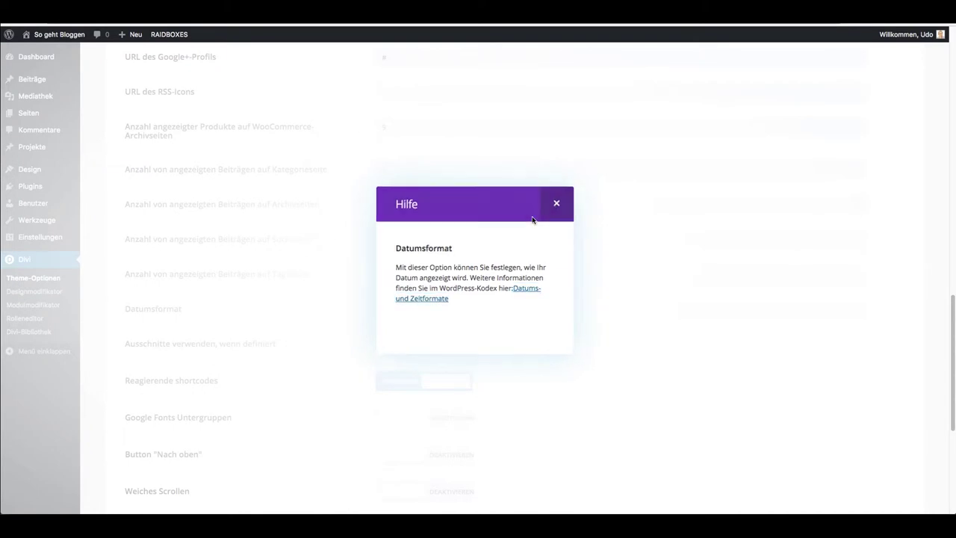
scroll(420, 297, down, 1)
drag(420, 297, 375, 301)
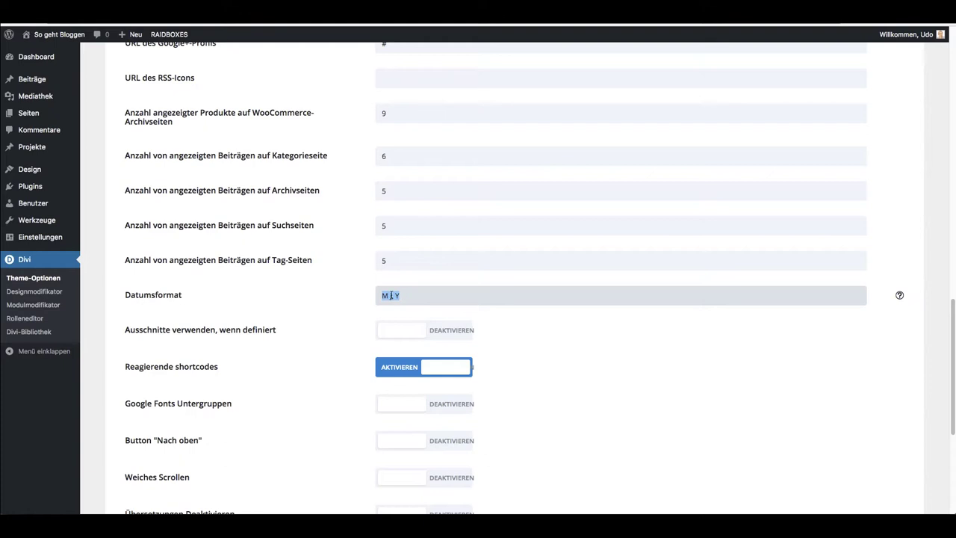
- Review the remaining theme options from excerpts down to custom CSS and save the changes
scroll(356, 306, down, 3)
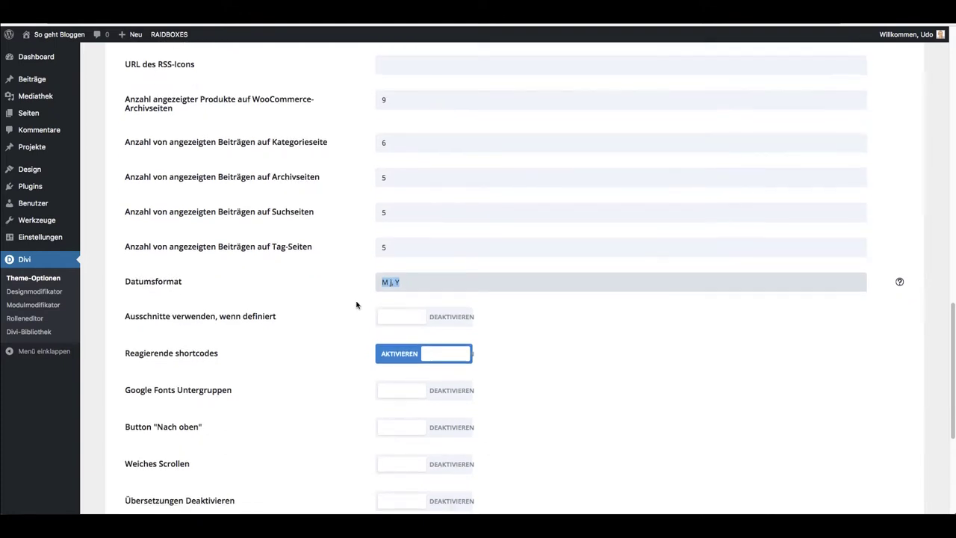
scroll(357, 305, down, 2)
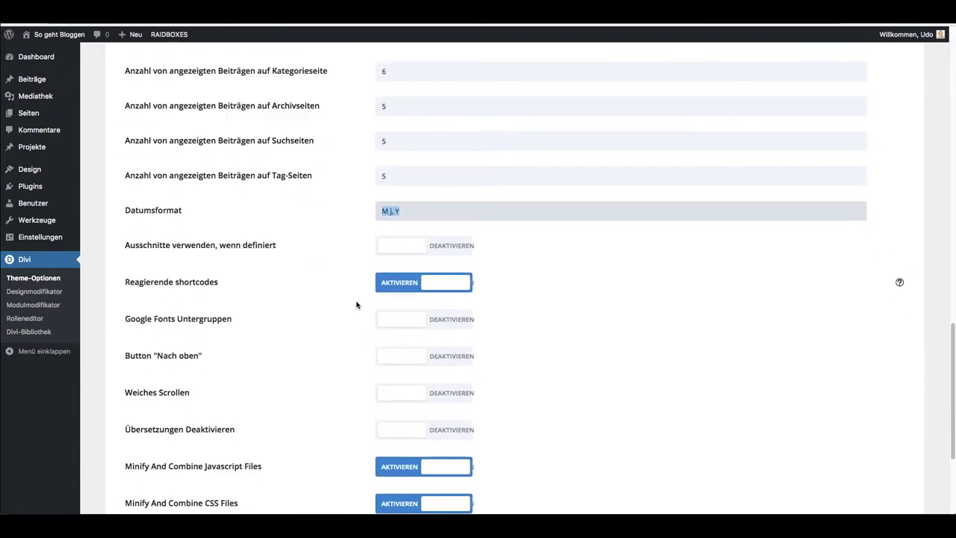
scroll(356, 305, down, 1)
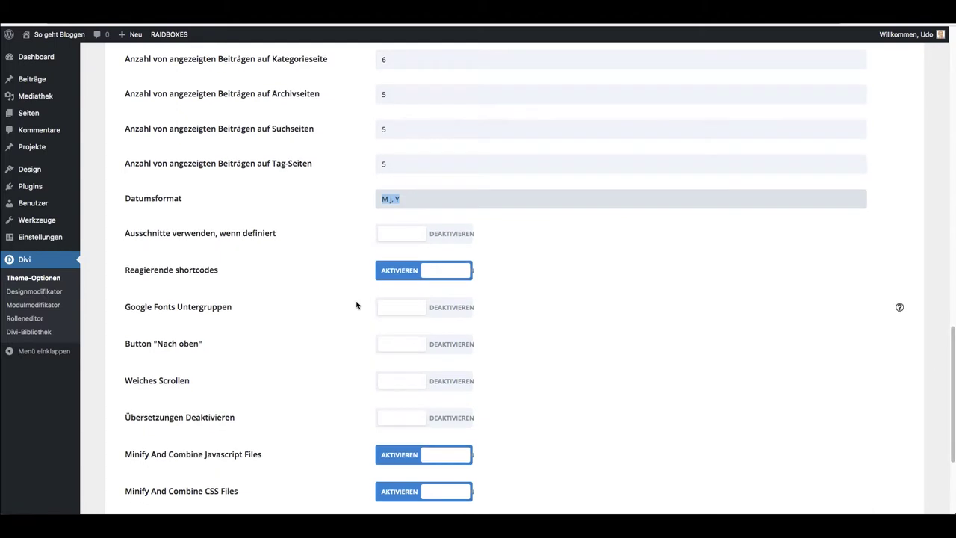
scroll(355, 257, down, 1)
scroll(354, 257, down, 3)
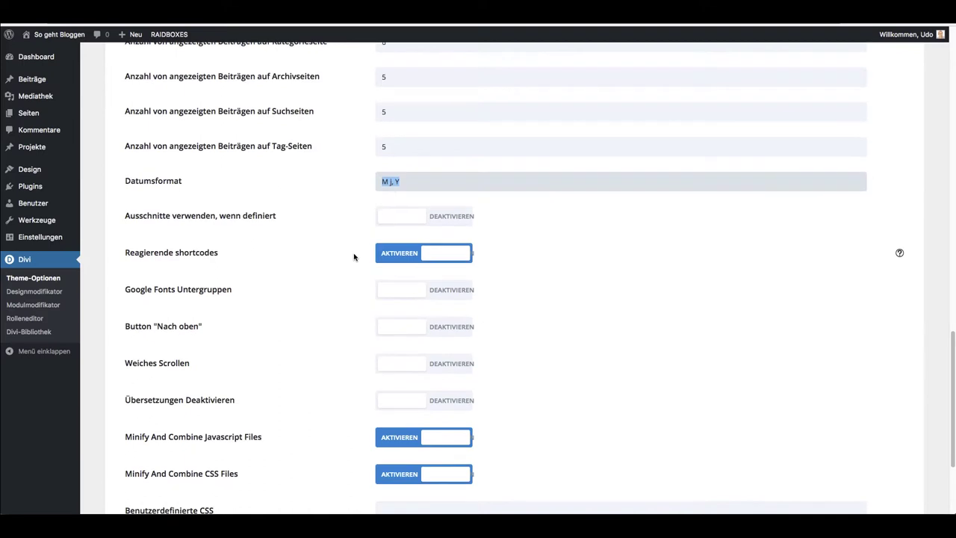
scroll(354, 257, down, 5)
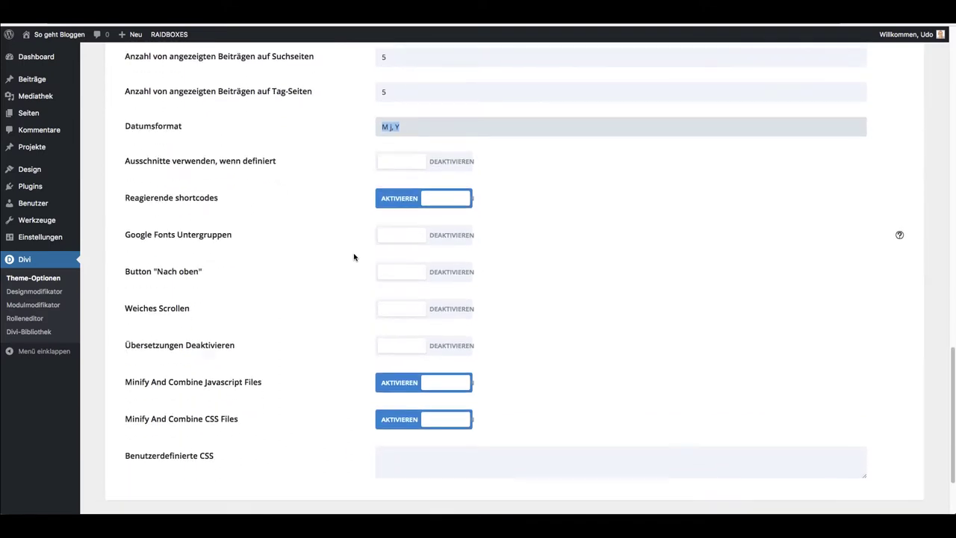
scroll(354, 260, down, 2)
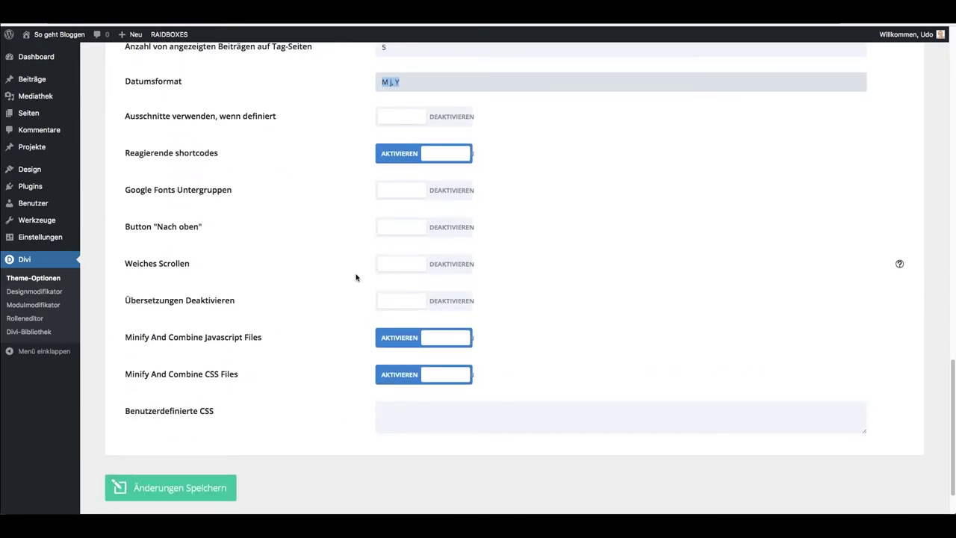
scroll(356, 280, down, 3)
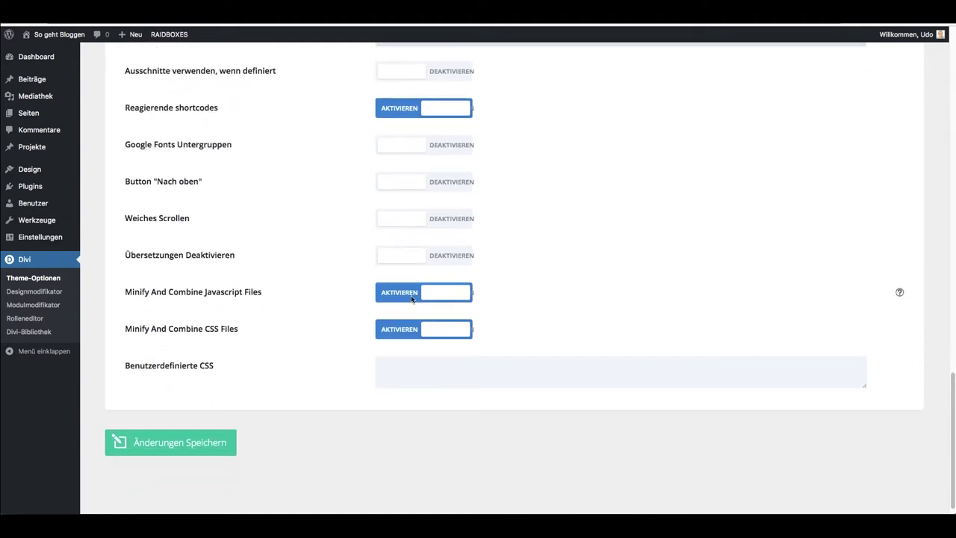
scroll(299, 327, down, 1)
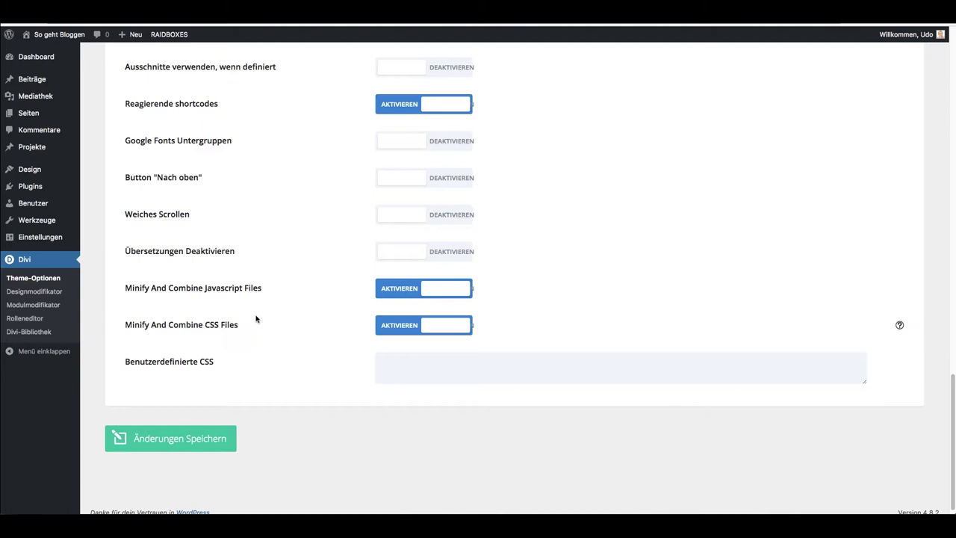
scroll(256, 319, down, 1)
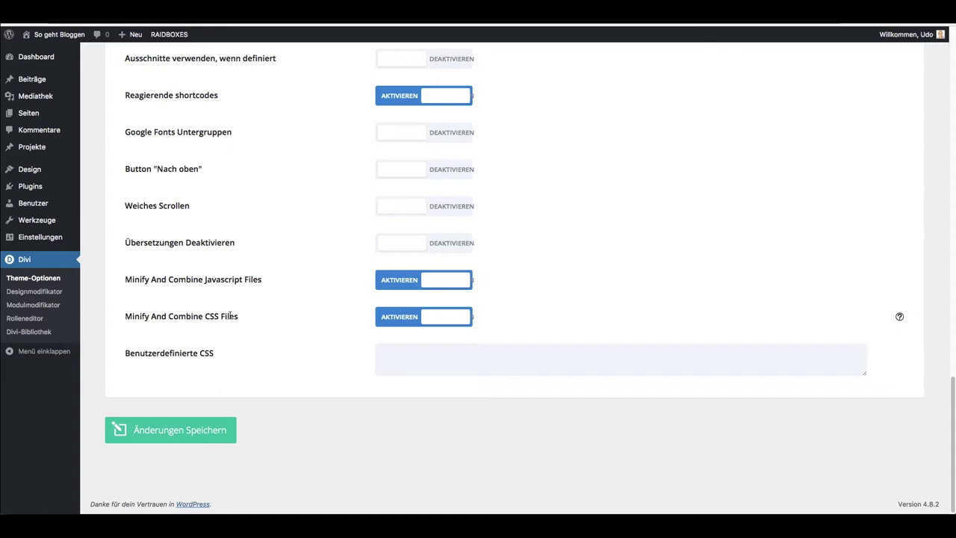
click(212, 439)
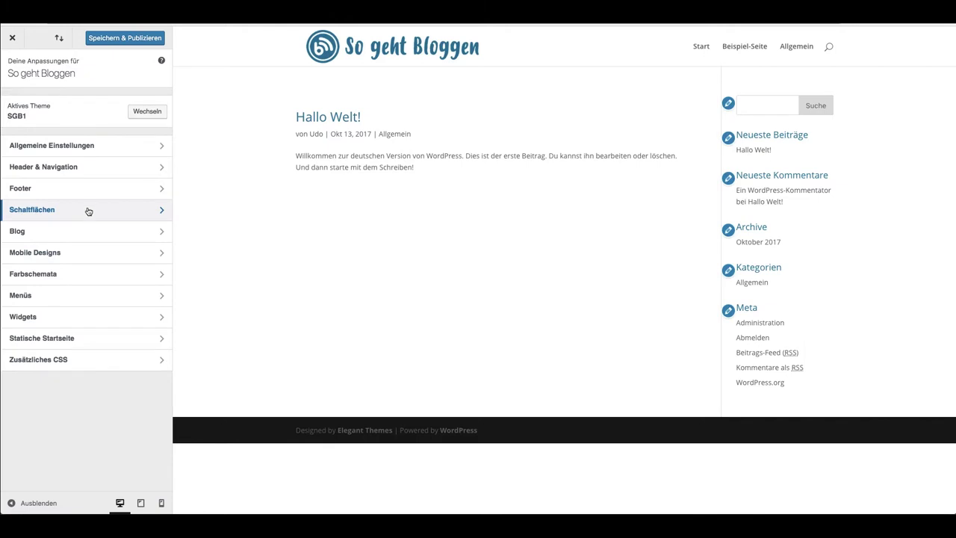
- Set the round blog logo from the media library as the website icon in the customizer's website identity settings
click(91, 147)
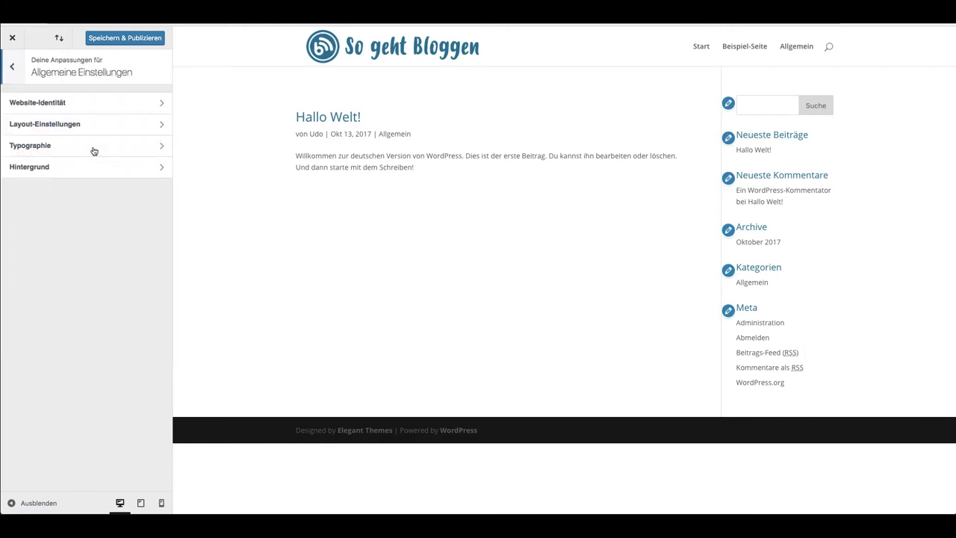
click(10, 54)
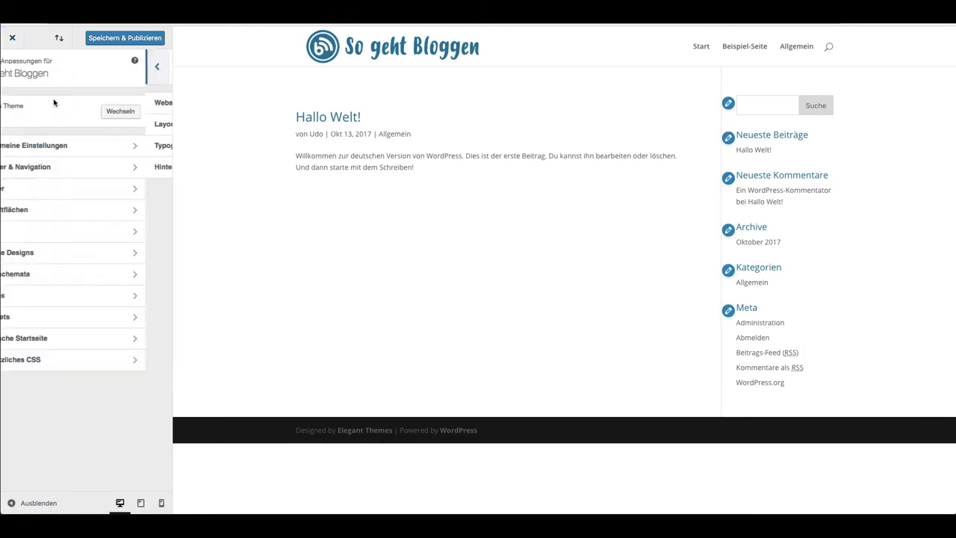
click(82, 148)
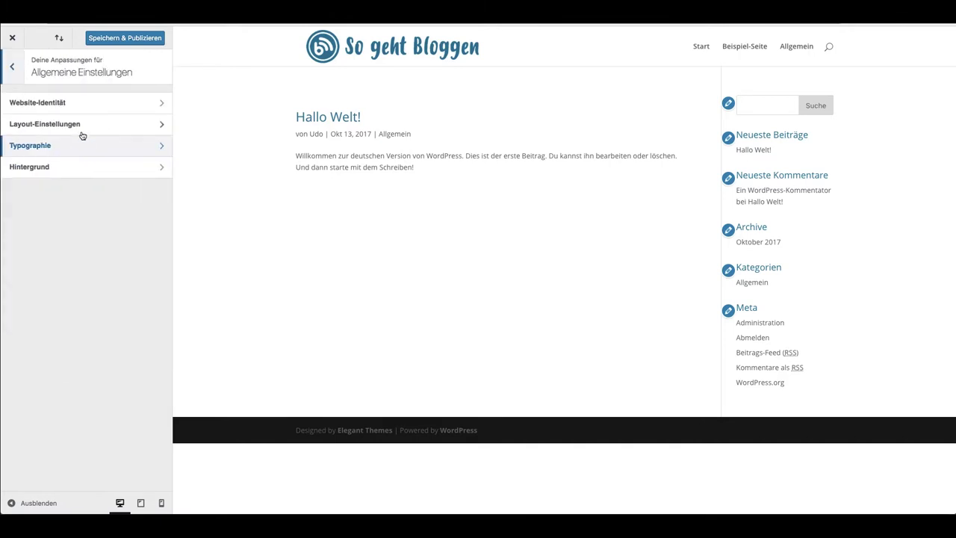
click(82, 104)
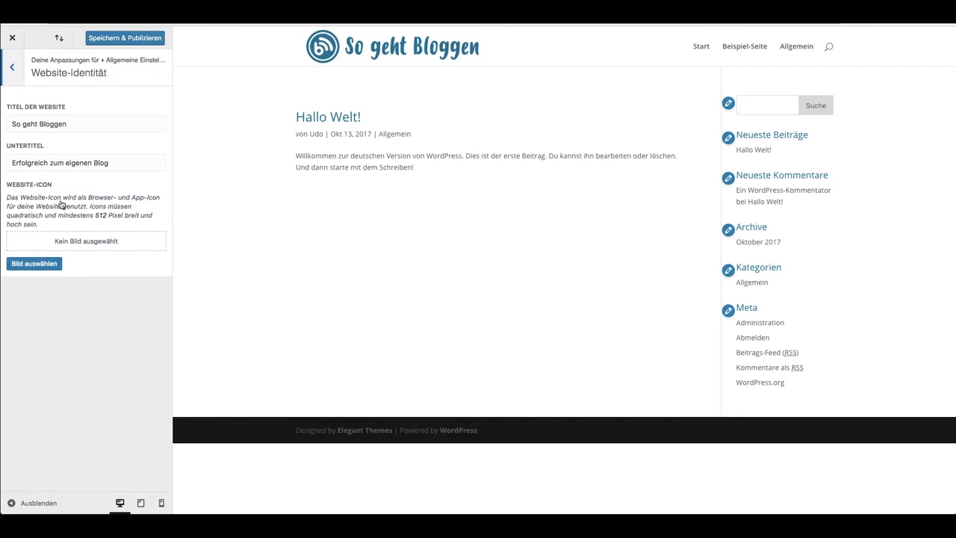
click(55, 265)
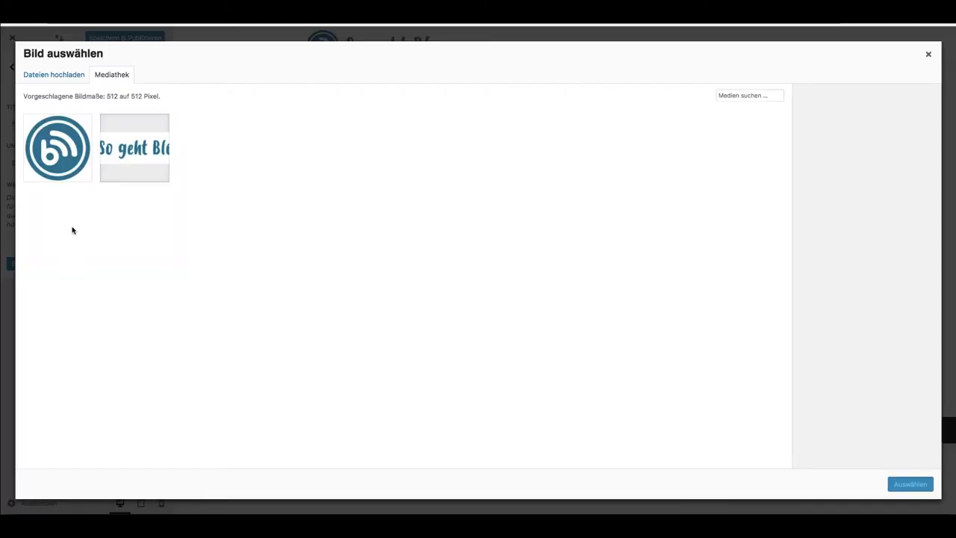
click(63, 149)
click(911, 484)
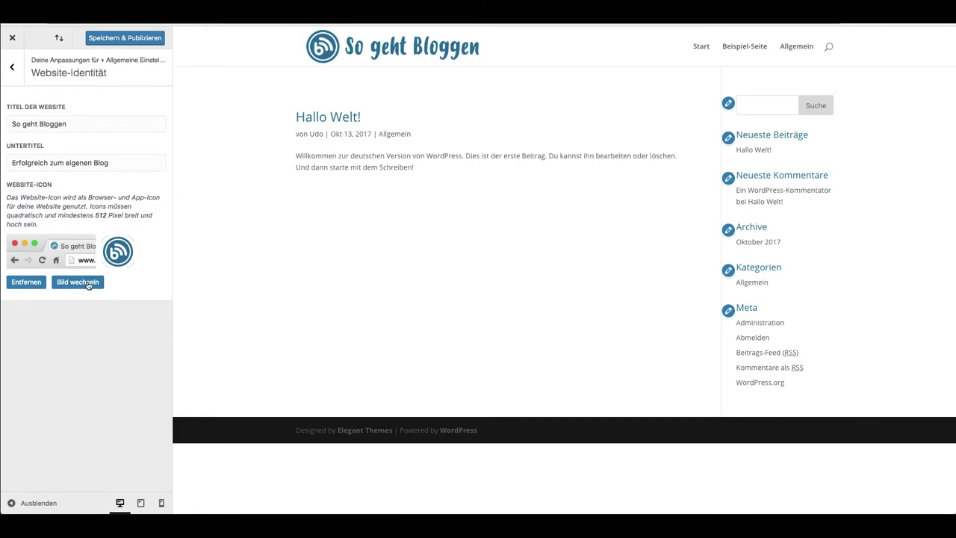
click(13, 69)
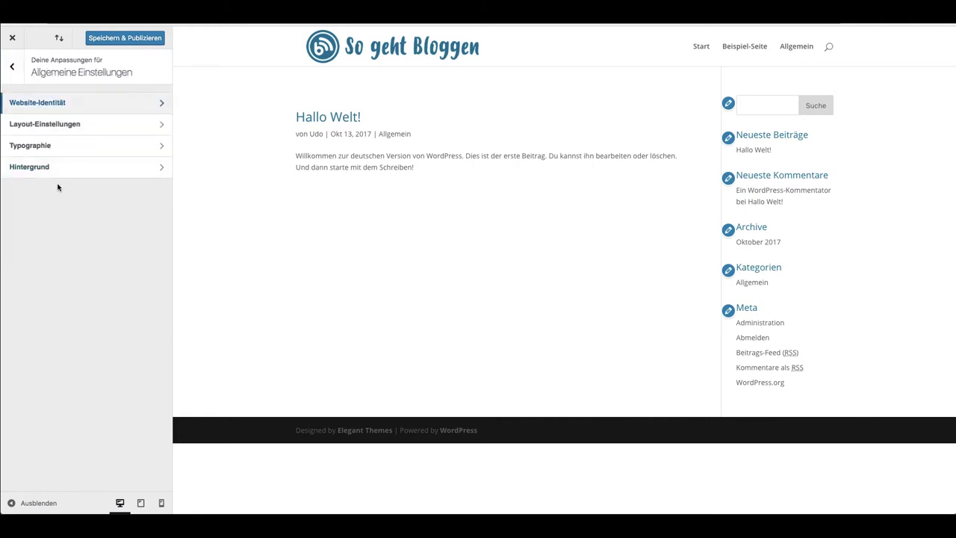
- Set the website content width to 1920 in the general layout settings
click(63, 125)
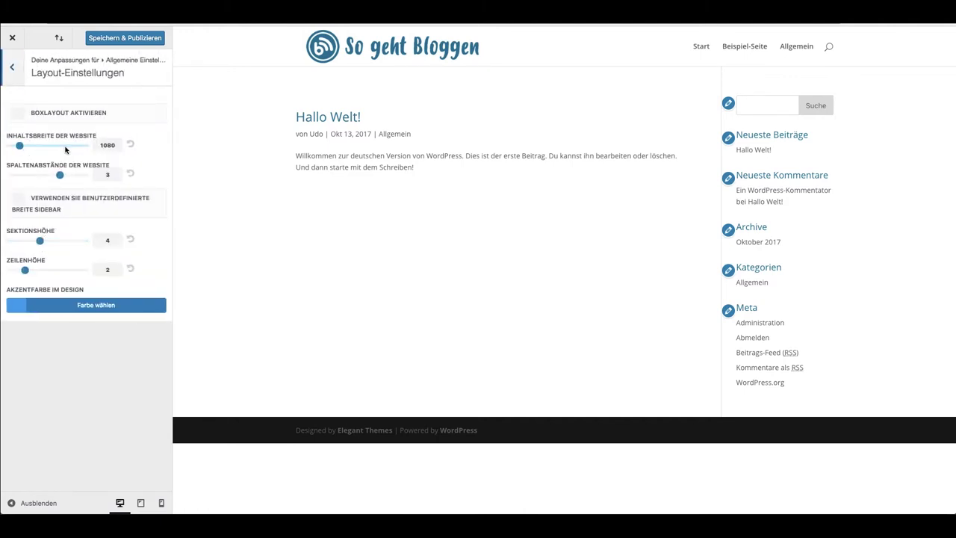
drag(102, 145, 113, 145)
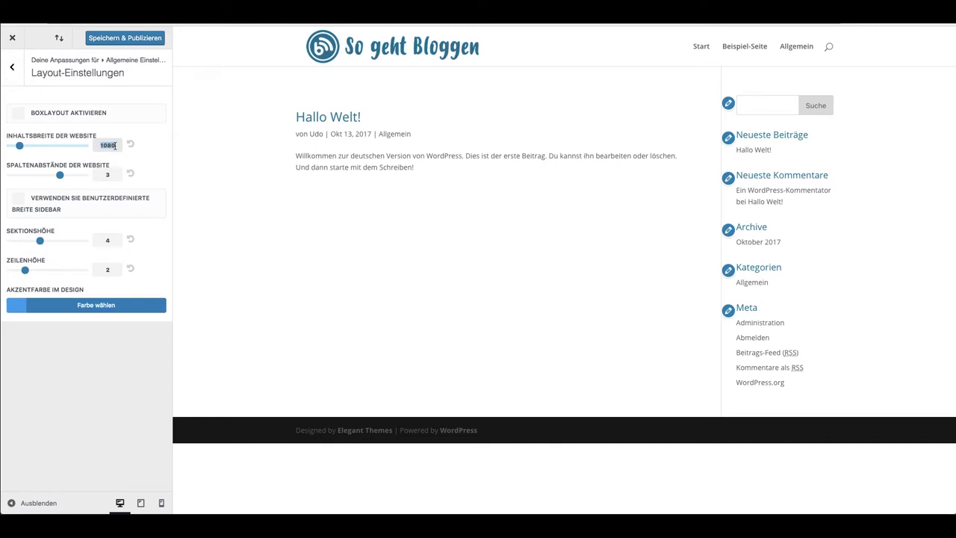
drag(20, 146, 84, 154)
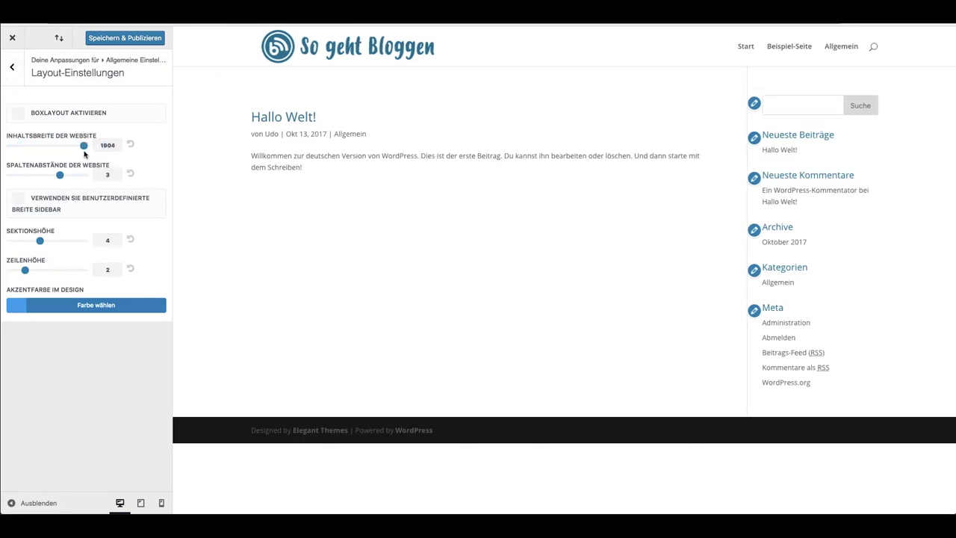
click(104, 144)
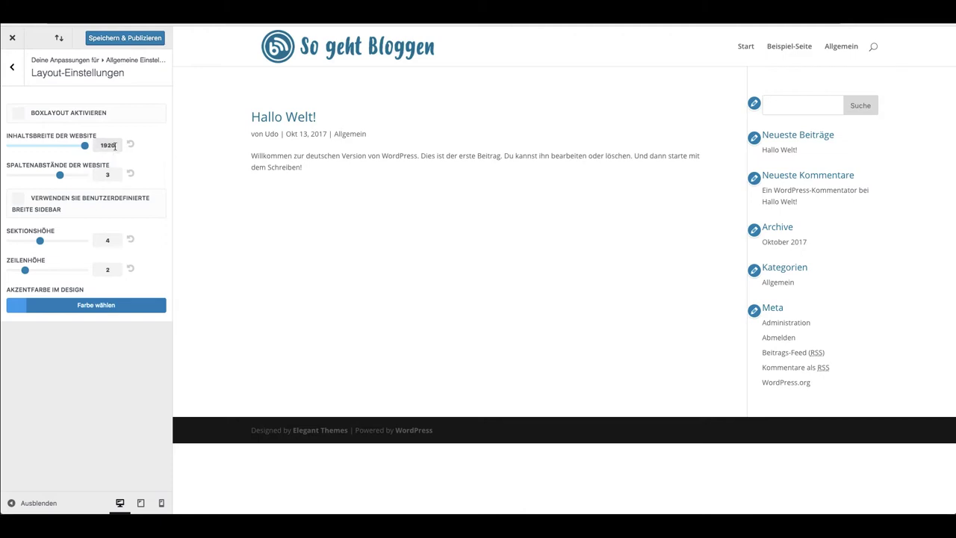
- Set the theme accent color to the green swatch #7cda24 and check the "Beispiel-Seite" page in the preview
click(91, 311)
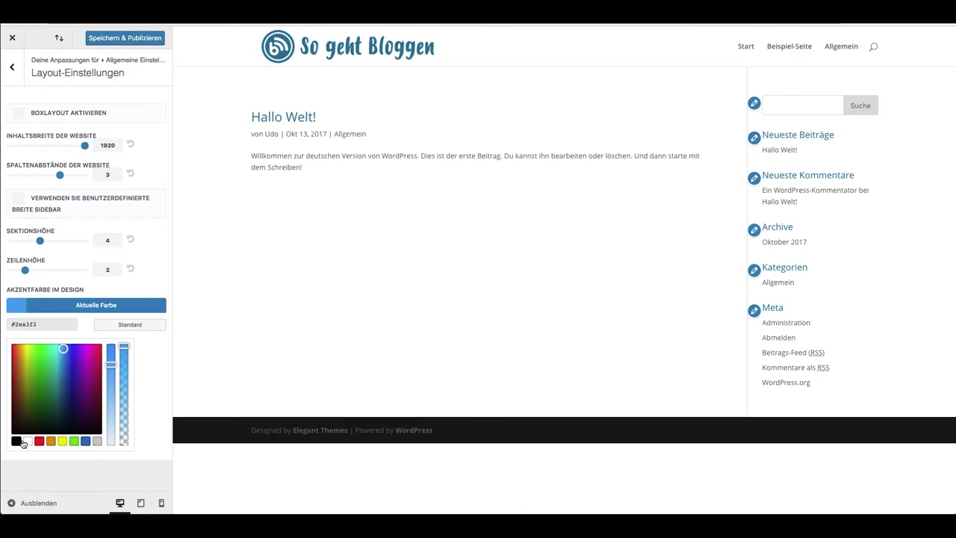
click(74, 442)
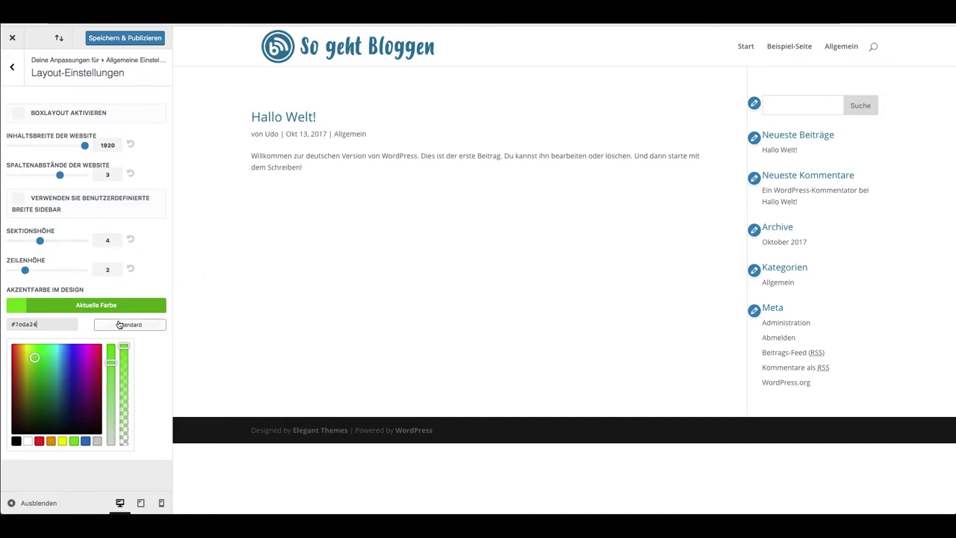
click(785, 46)
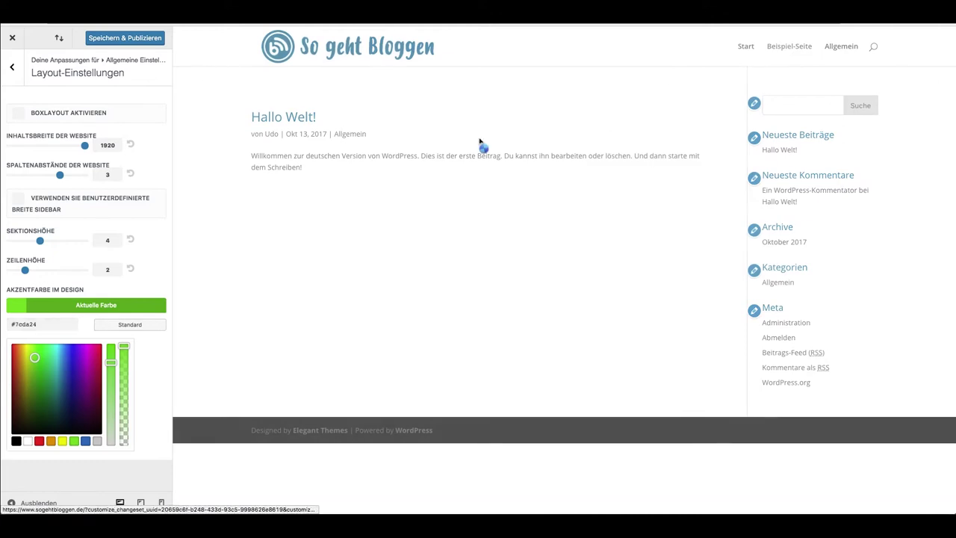
scroll(397, 169, down, 5)
scroll(397, 169, up, 5)
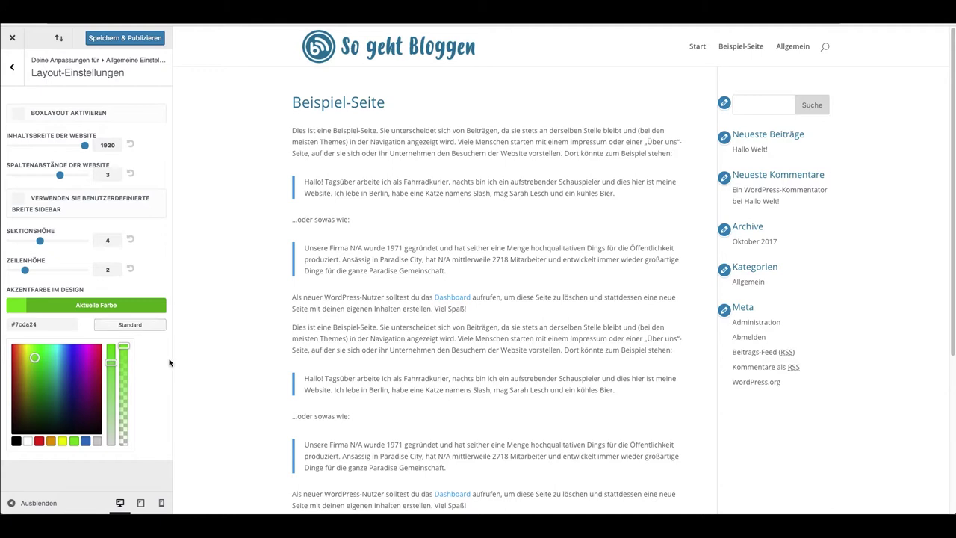
click(158, 305)
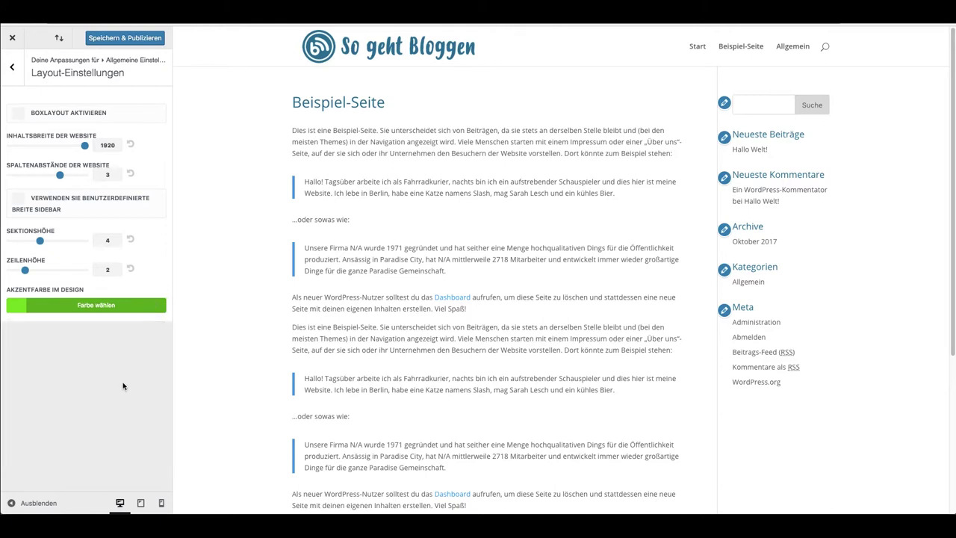
- Set the theme accent color to the blue swatch #0c71c3 and return to the general settings
click(118, 307)
click(86, 441)
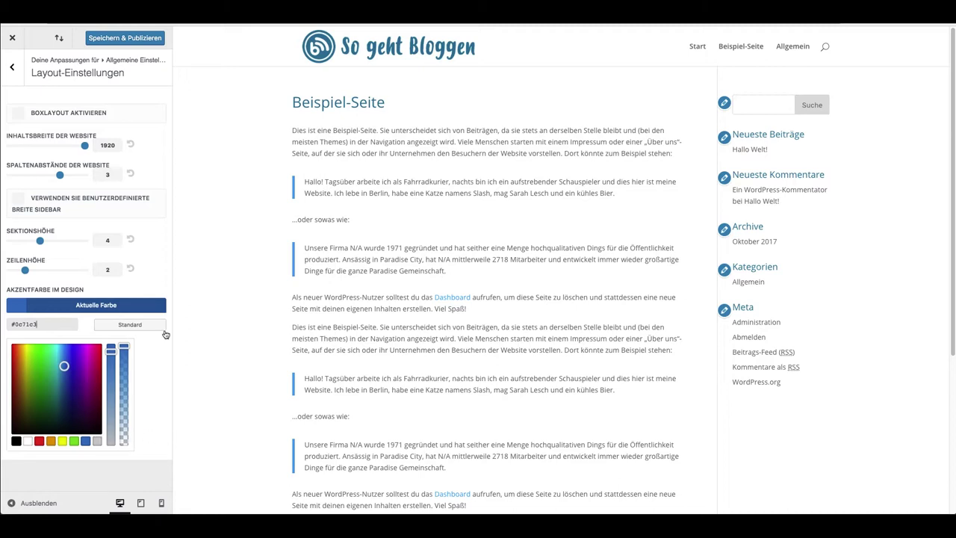
click(14, 64)
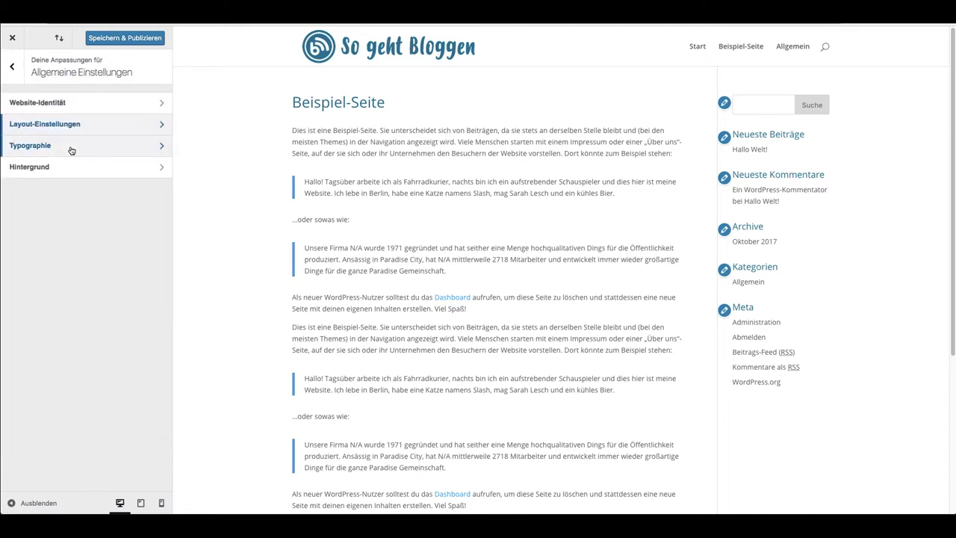
- In the typography settings, try green #7cda24 as the body link color and settle on the blue swatch #0c71c3
click(71, 148)
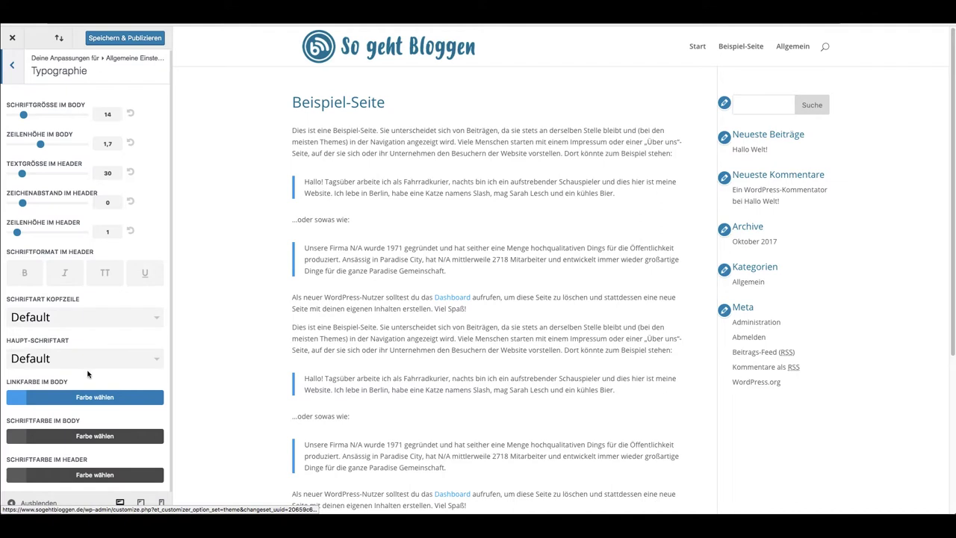
click(79, 400)
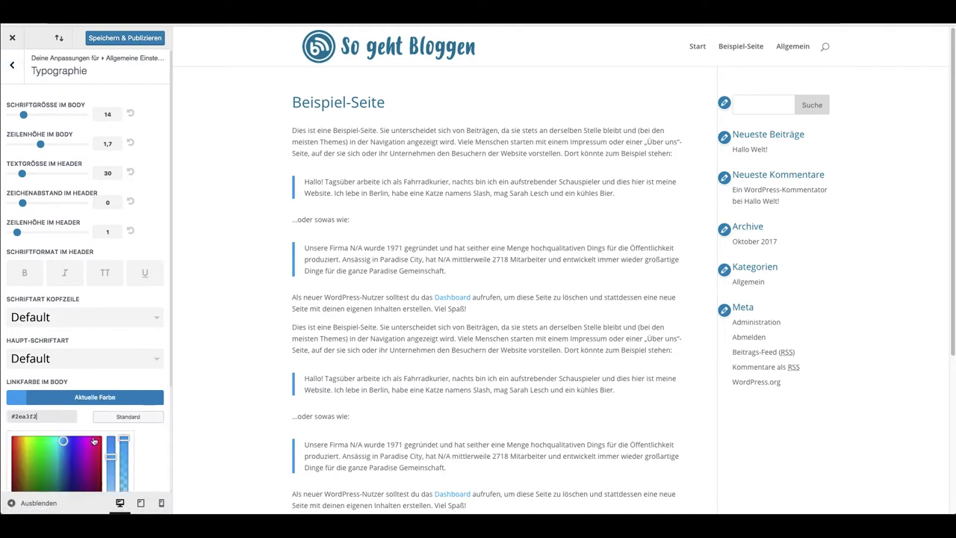
scroll(95, 440, down, 2)
click(79, 468)
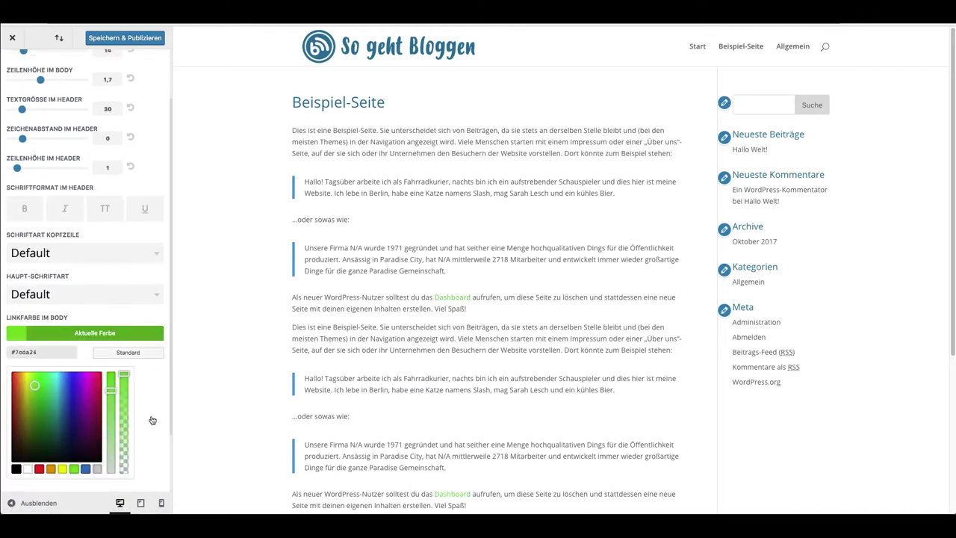
scroll(523, 336, down, 2)
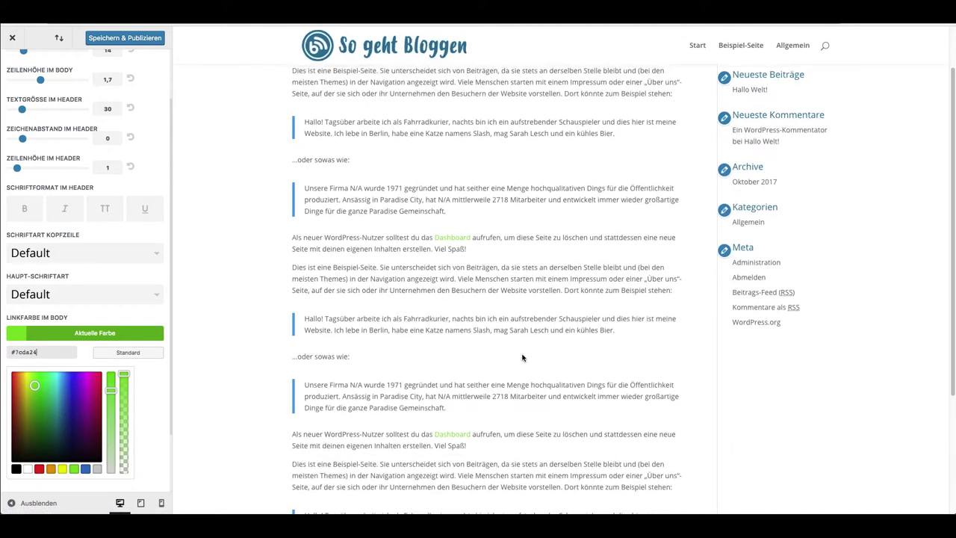
scroll(510, 310, up, 2)
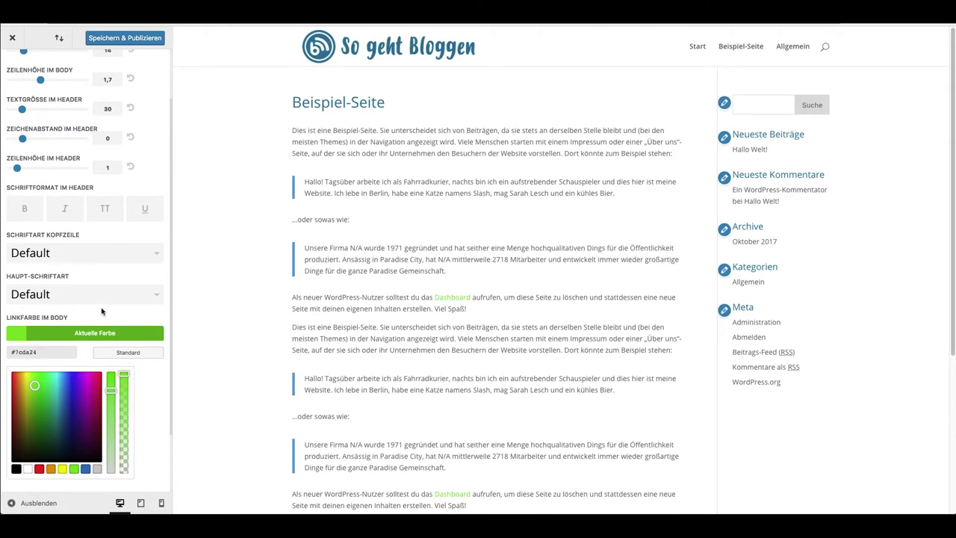
click(87, 468)
scroll(104, 330, up, 1)
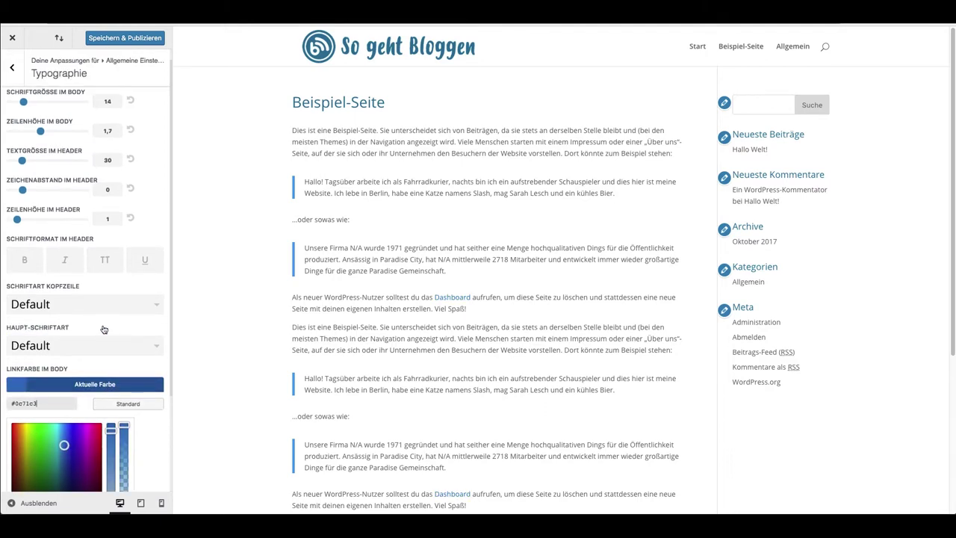
scroll(104, 330, up, 1)
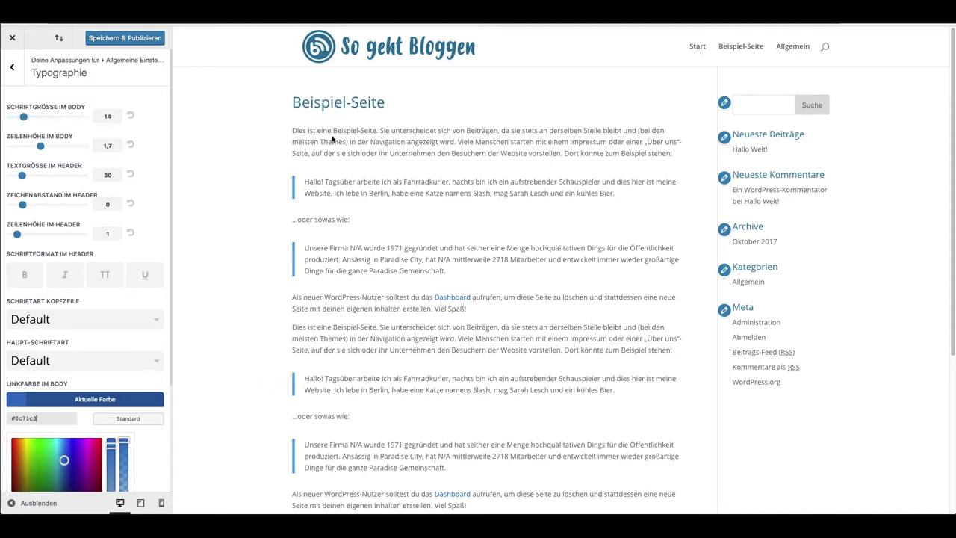
- Try a body font size of 18 on the sample page and settle on 16
drag(23, 117, 30, 118)
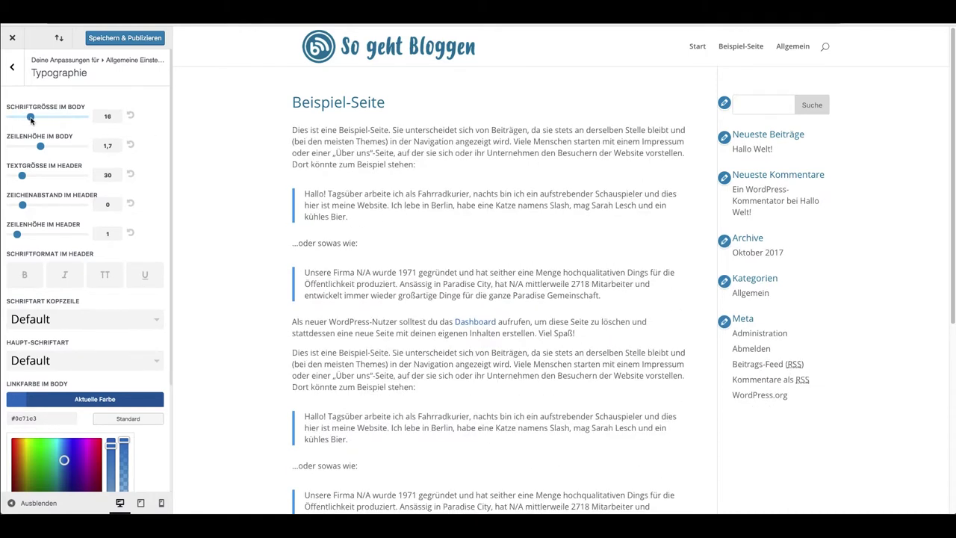
drag(30, 118, 37, 118)
scroll(363, 139, down, 5)
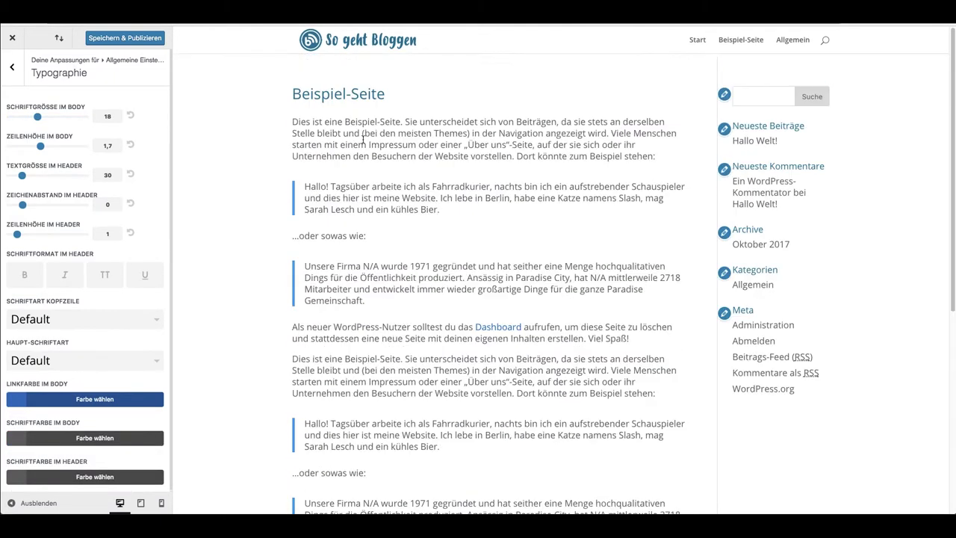
scroll(363, 137, down, 5)
drag(37, 117, 31, 118)
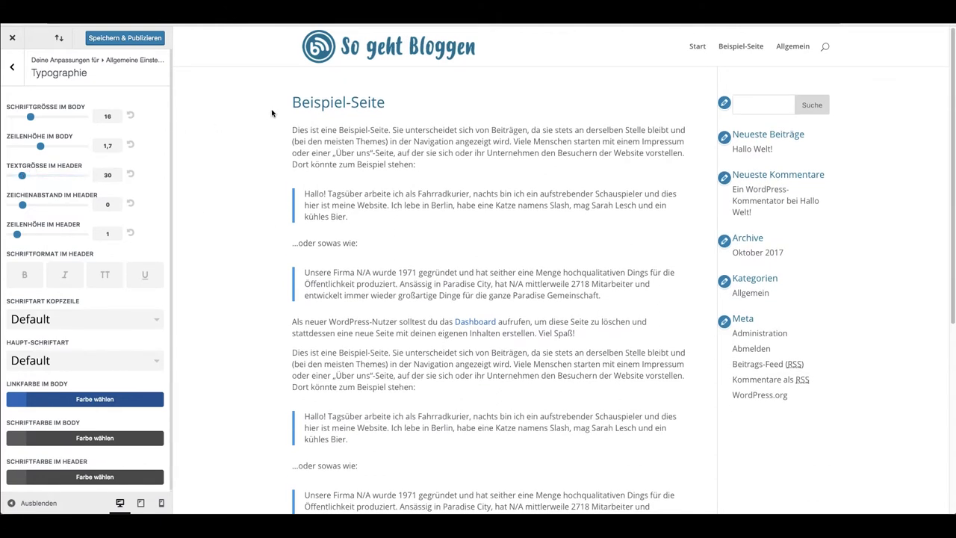
- Set the header text size to 34 and check the body font color without changing it
drag(23, 177, 27, 177)
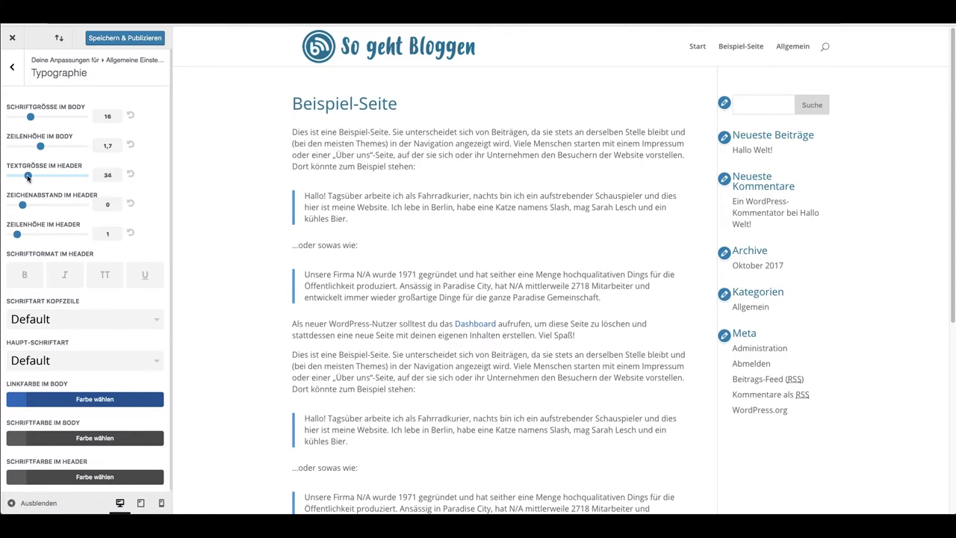
scroll(61, 329, down, 1)
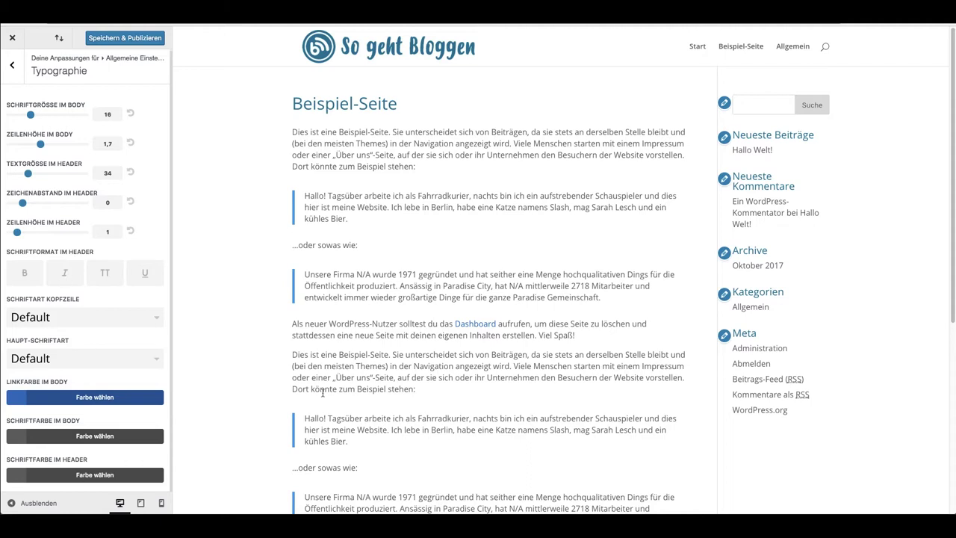
click(117, 438)
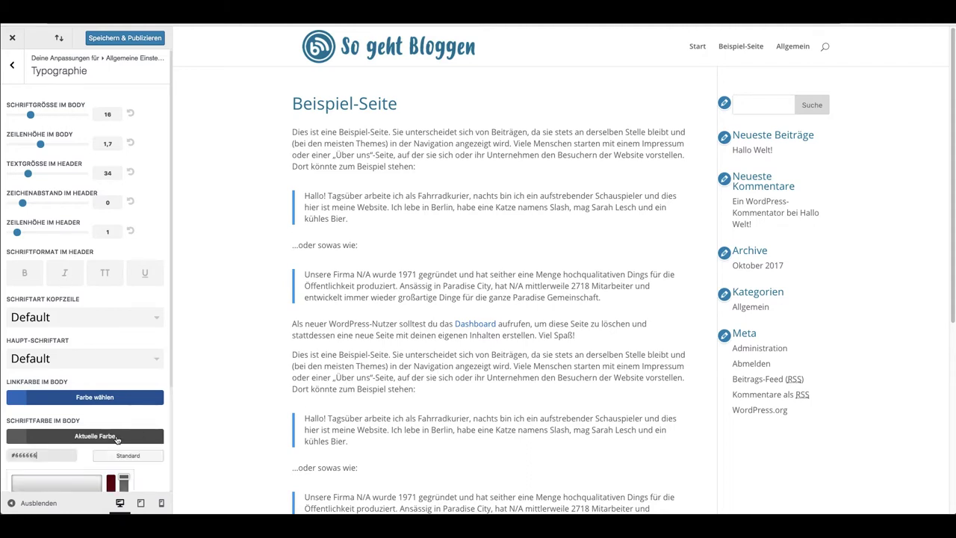
scroll(135, 401, down, 2)
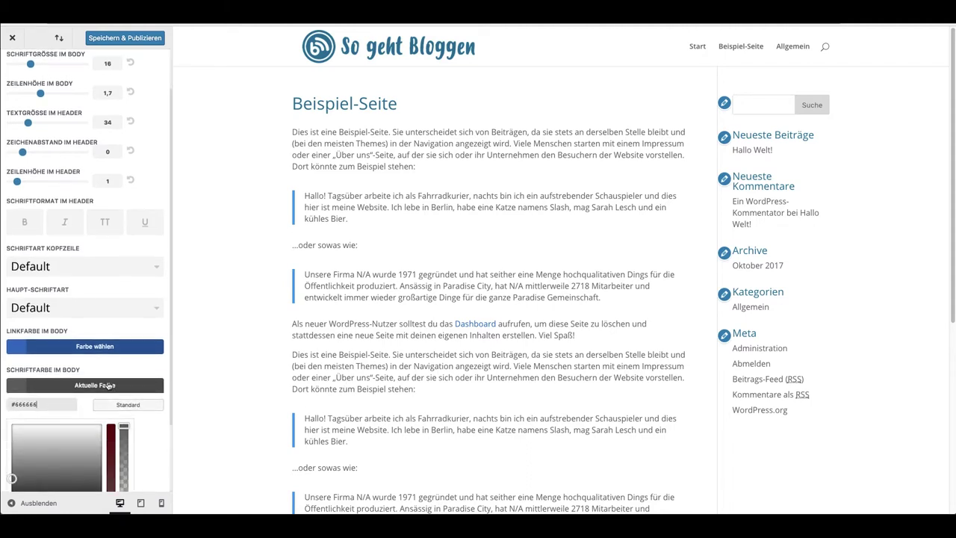
click(107, 387)
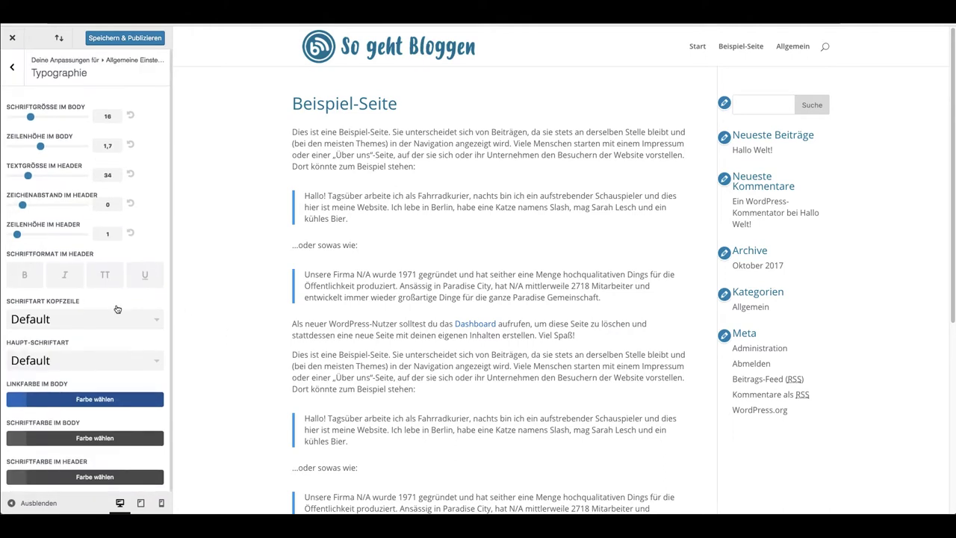
click(12, 66)
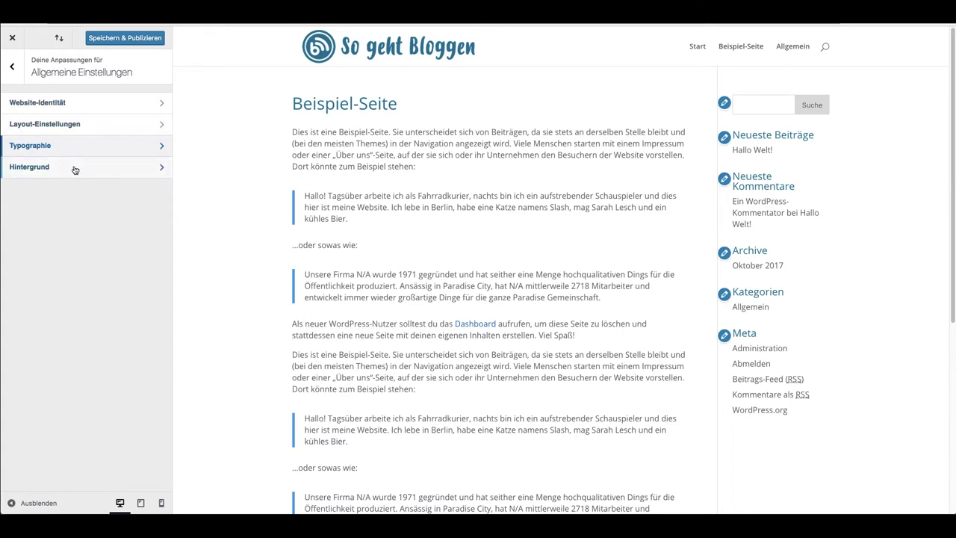
- Look over the background color and background image options and return to the customizer's main overview
click(74, 167)
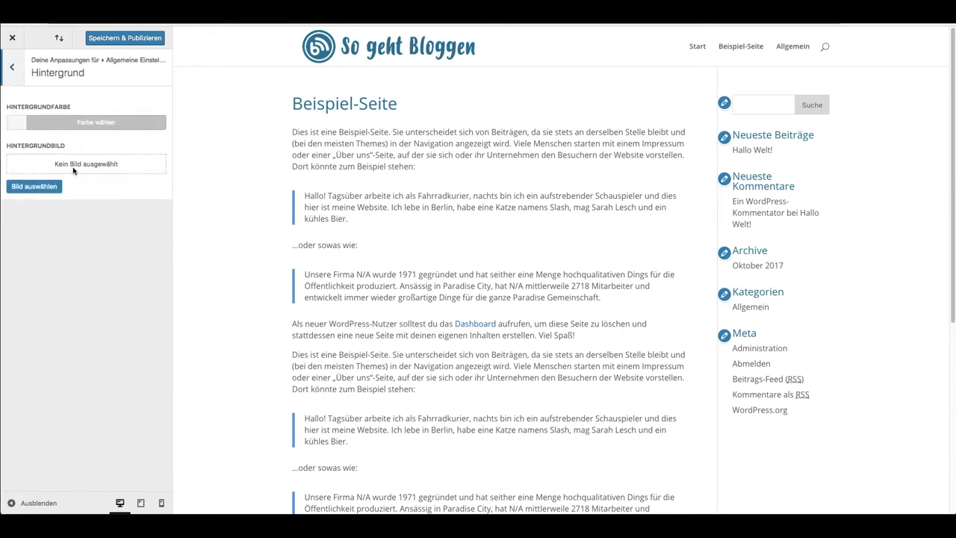
click(11, 69)
click(10, 69)
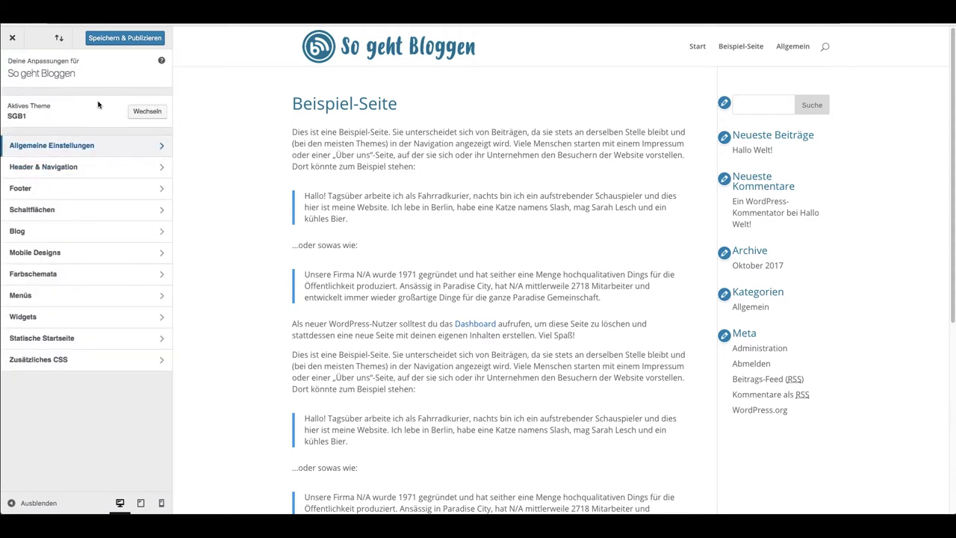
- Try the "Zentriert" header style in the header format settings and switch back to "Standard"
click(88, 171)
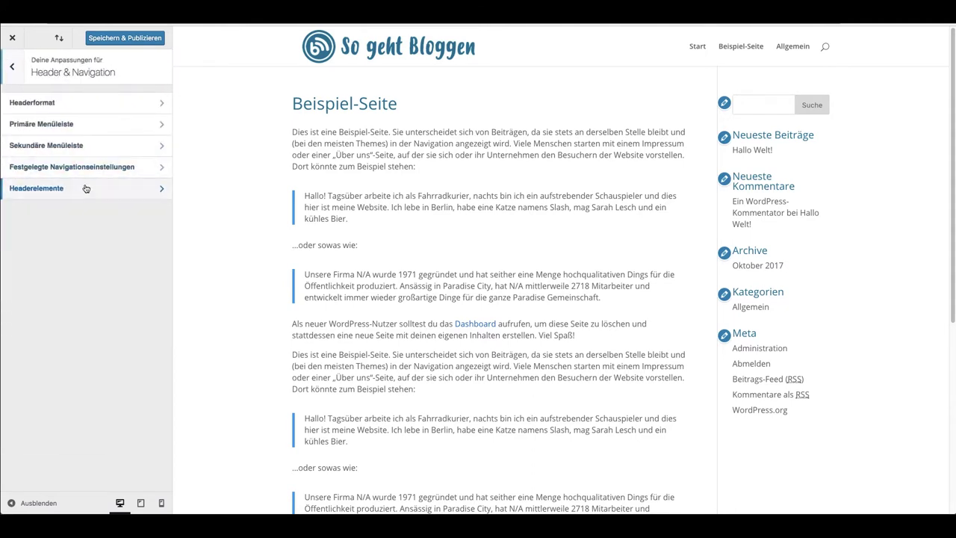
click(100, 111)
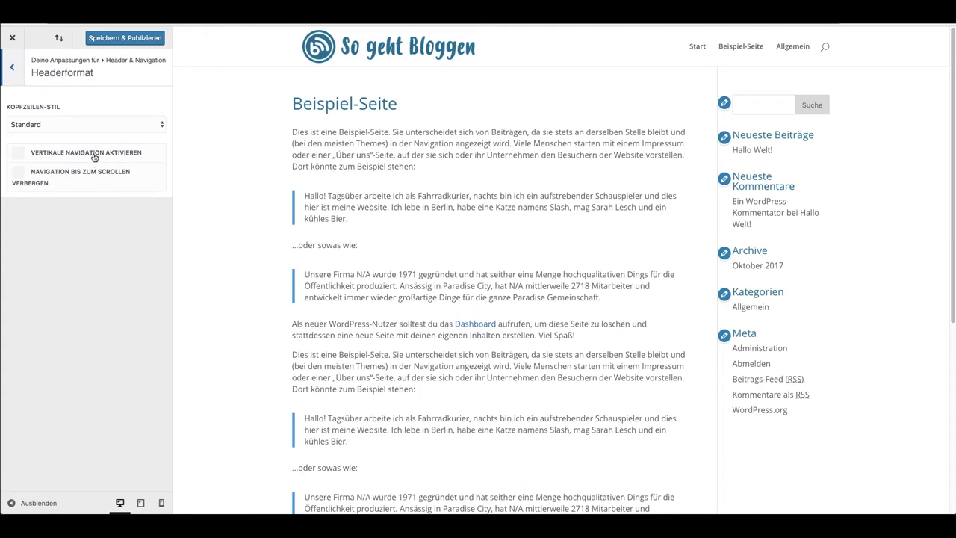
click(96, 132)
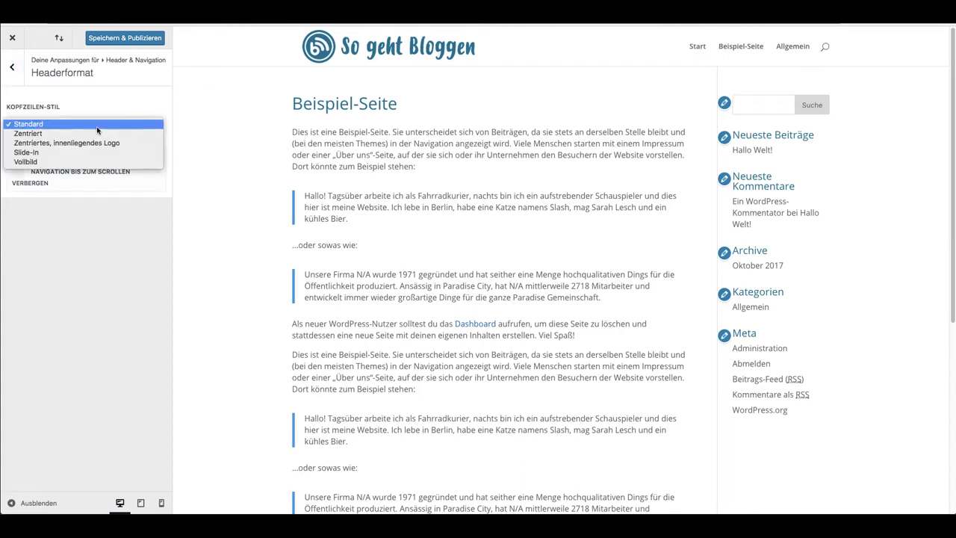
click(95, 133)
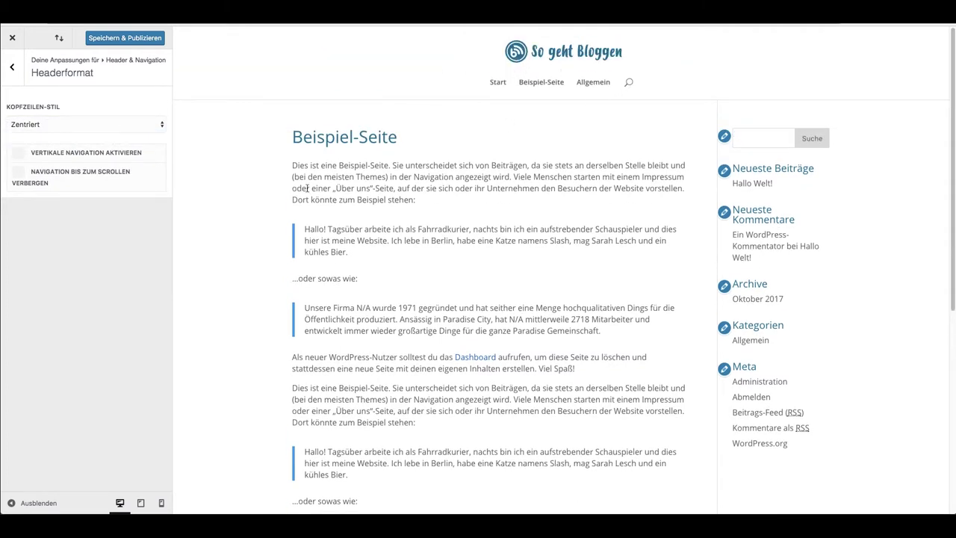
click(63, 132)
click(60, 117)
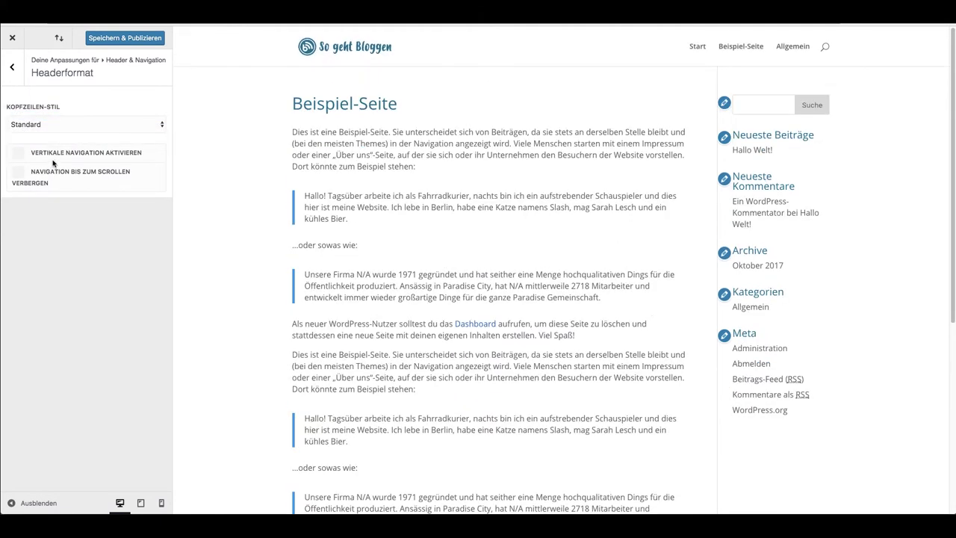
click(13, 67)
- Try a menu height of 49 and a maximum logo height of 76 for the primary menu bar, resetting each to its default
click(91, 126)
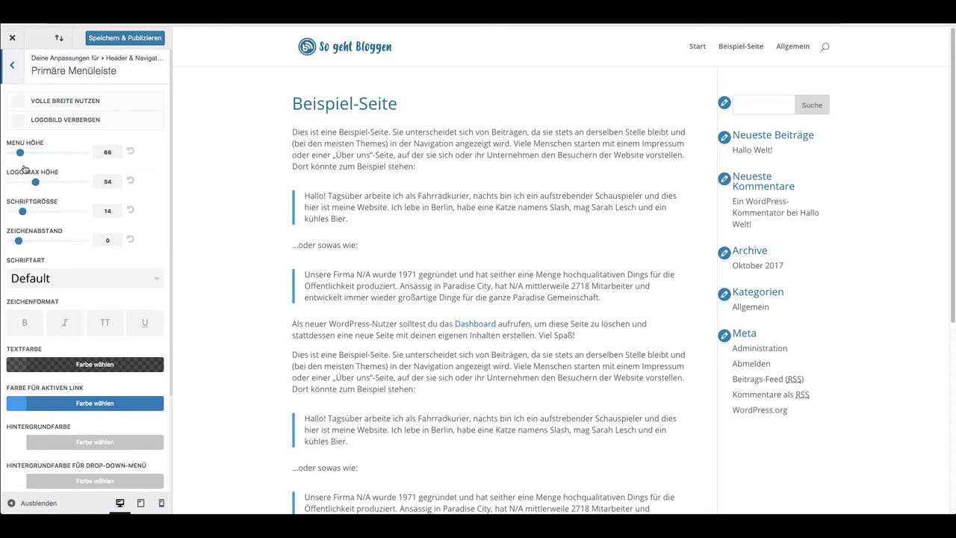
mouse_move(25, 157)
mouse_down()
mouse_move(50, 155)
mouse_move(15, 153)
mouse_up()
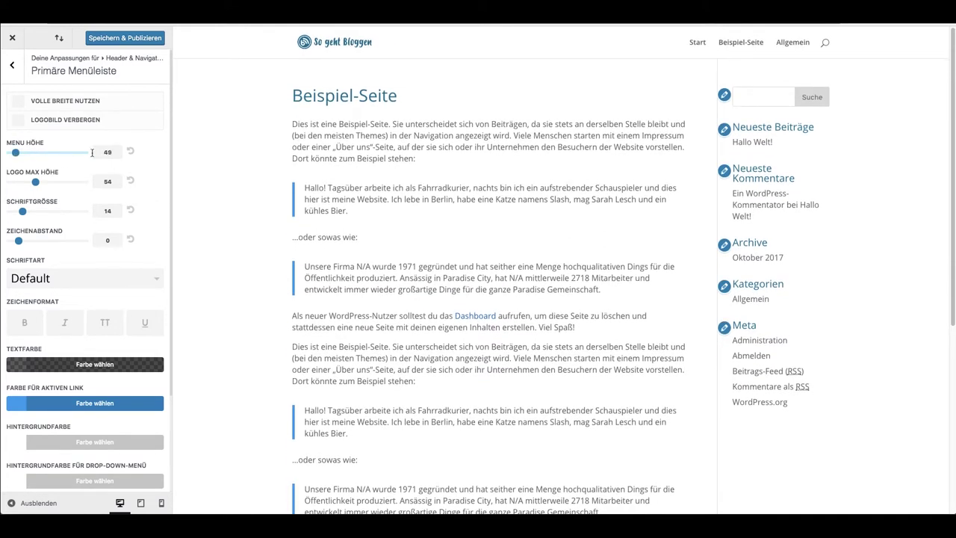
click(131, 154)
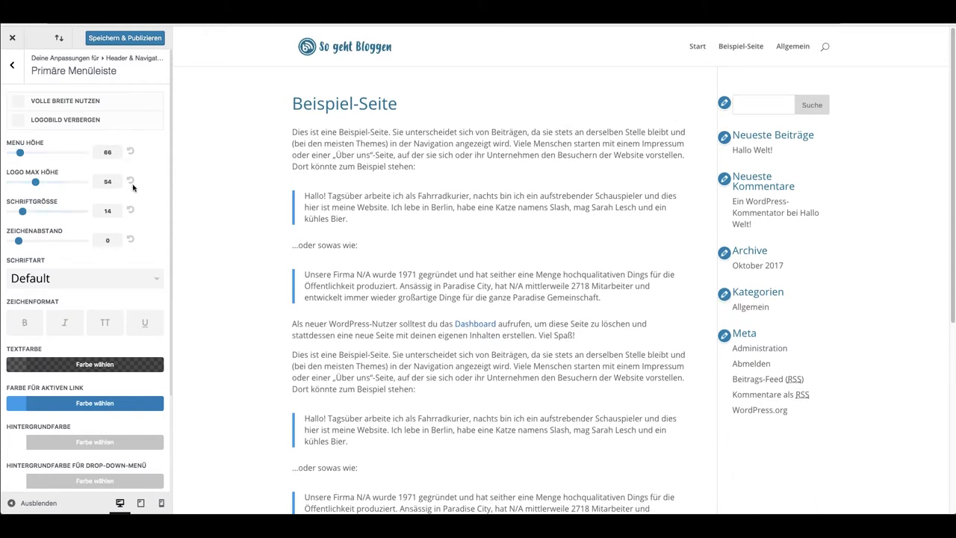
drag(39, 183, 61, 183)
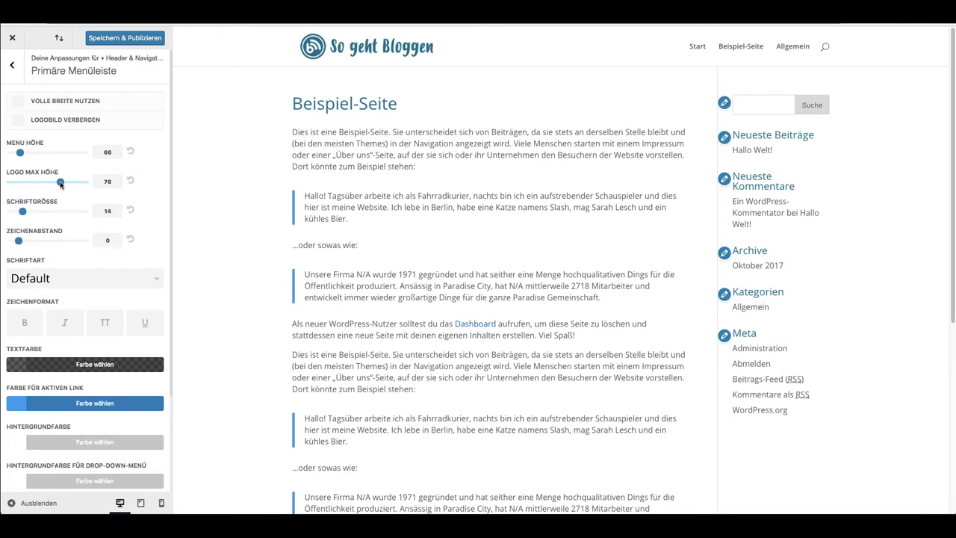
click(131, 184)
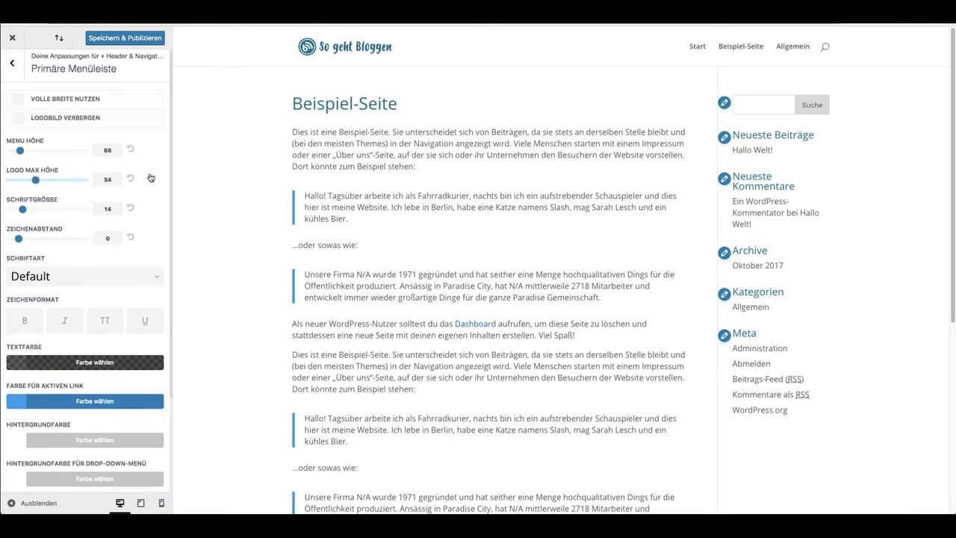
- Review the primary menu bar's remaining font, color and drop-down options, and open the secondary menu bar settings
scroll(150, 178, down, 1)
scroll(150, 177, down, 5)
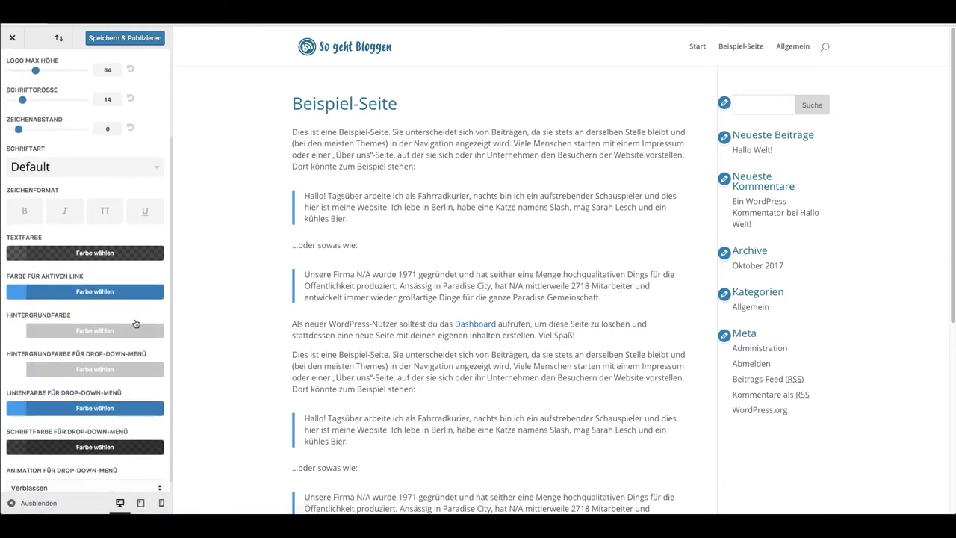
scroll(120, 392, down, 1)
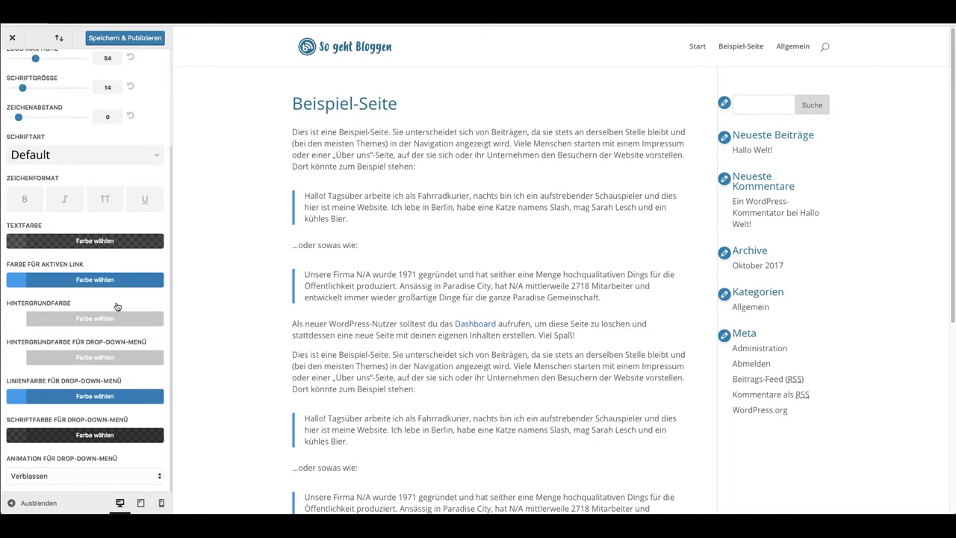
scroll(116, 306, up, 7)
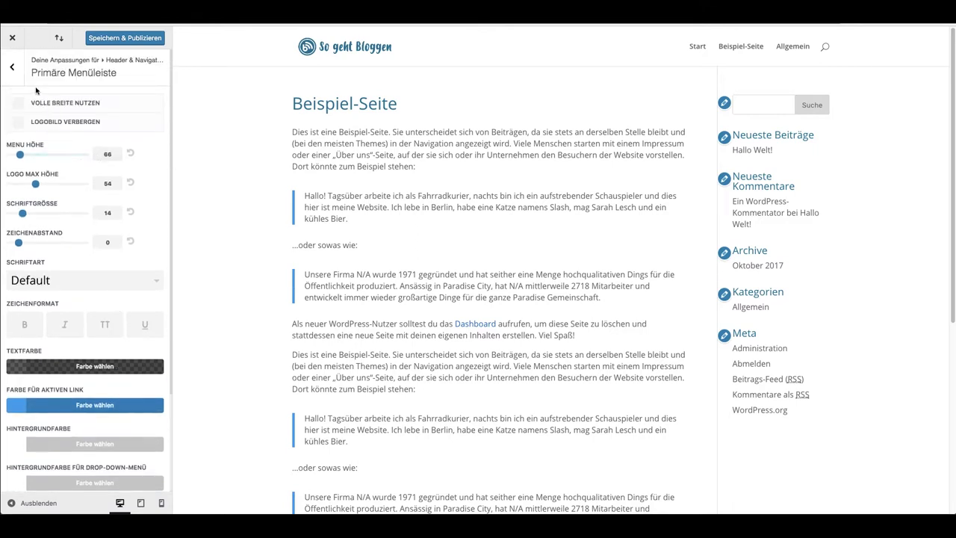
click(12, 66)
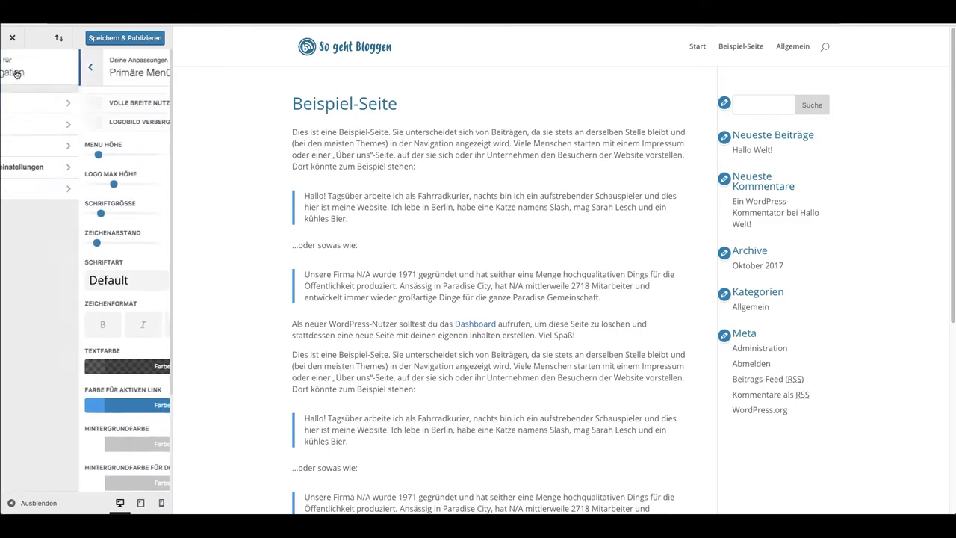
click(71, 145)
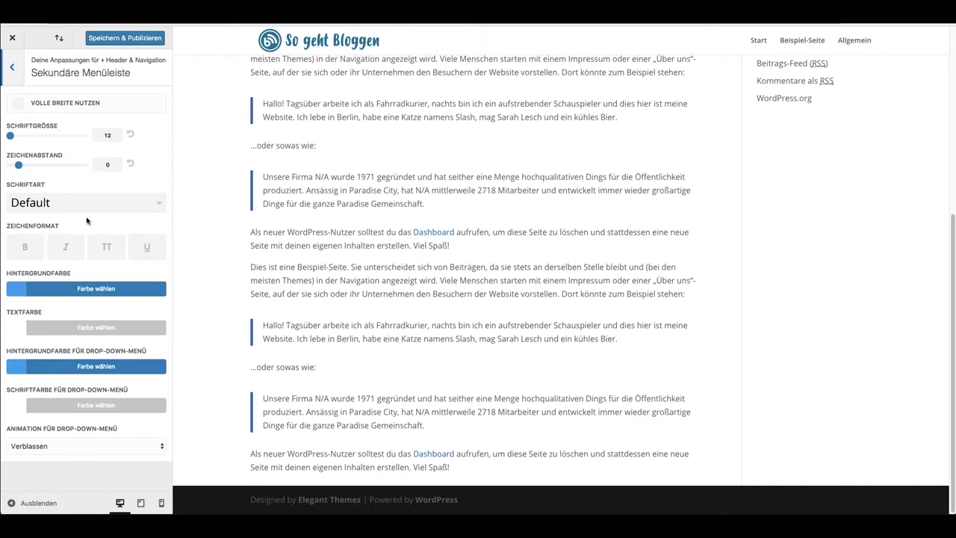
- Review the fixed navigation settings and compare the header's scrolled and unscrolled appearance in the page preview
click(12, 68)
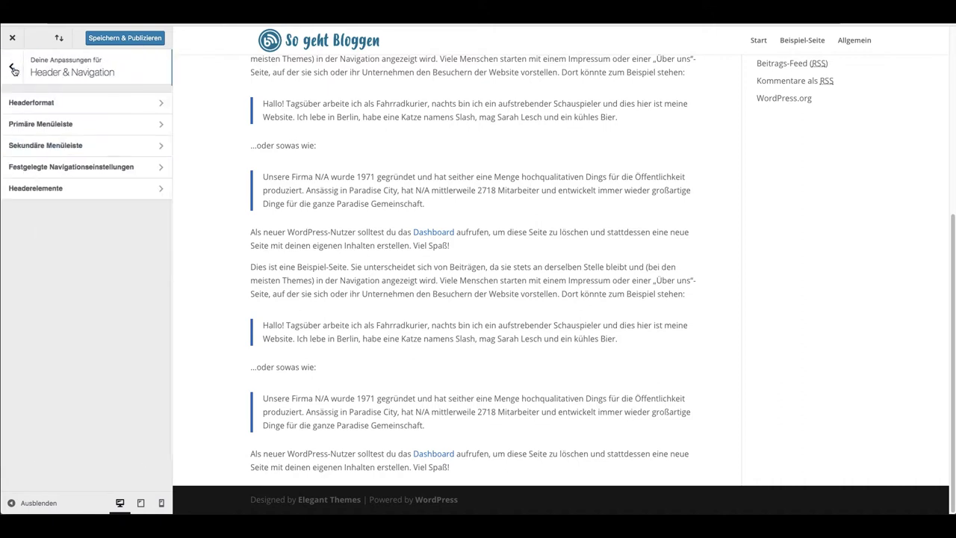
click(66, 168)
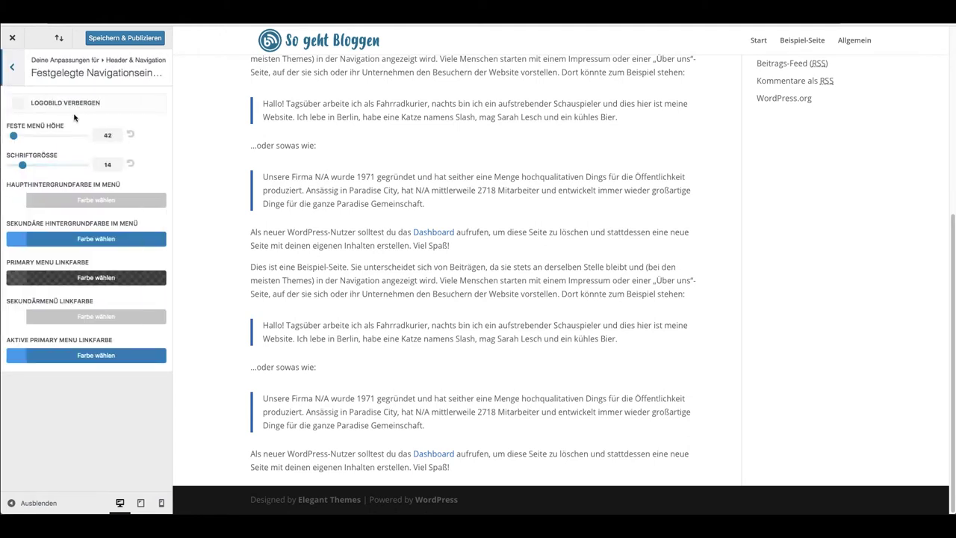
scroll(359, 266, up, 4)
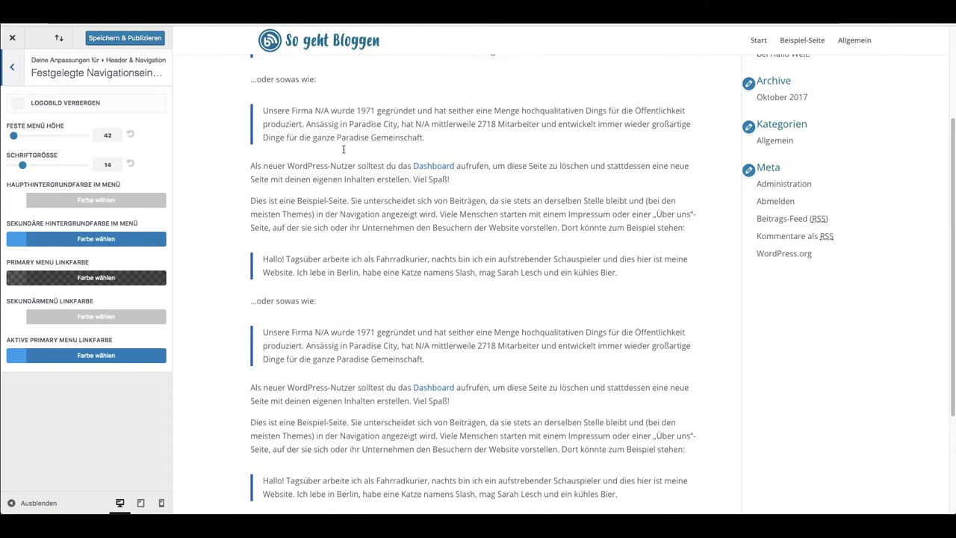
scroll(344, 149, up, 3)
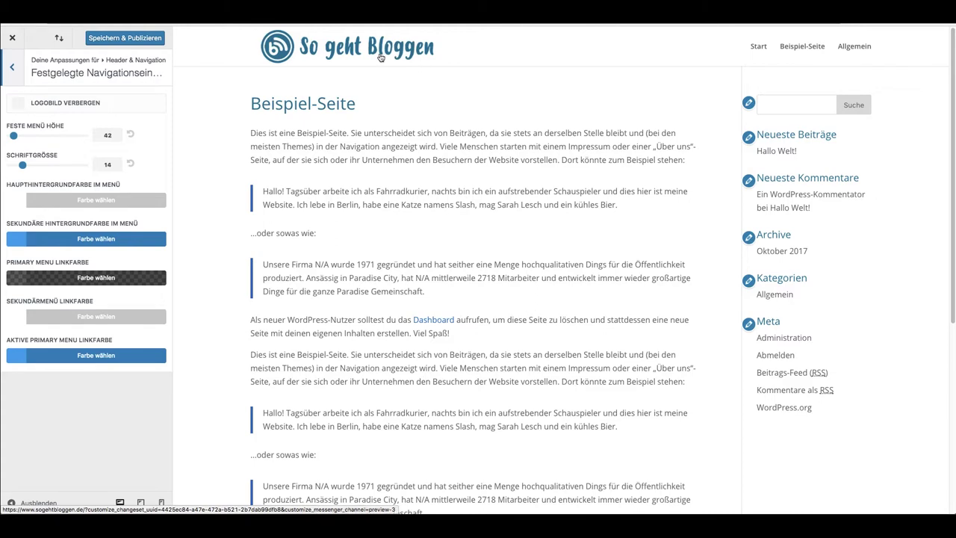
- Try showing the search icon in the header elements, turn it off again and return to the customizer's main overview
click(14, 65)
click(60, 189)
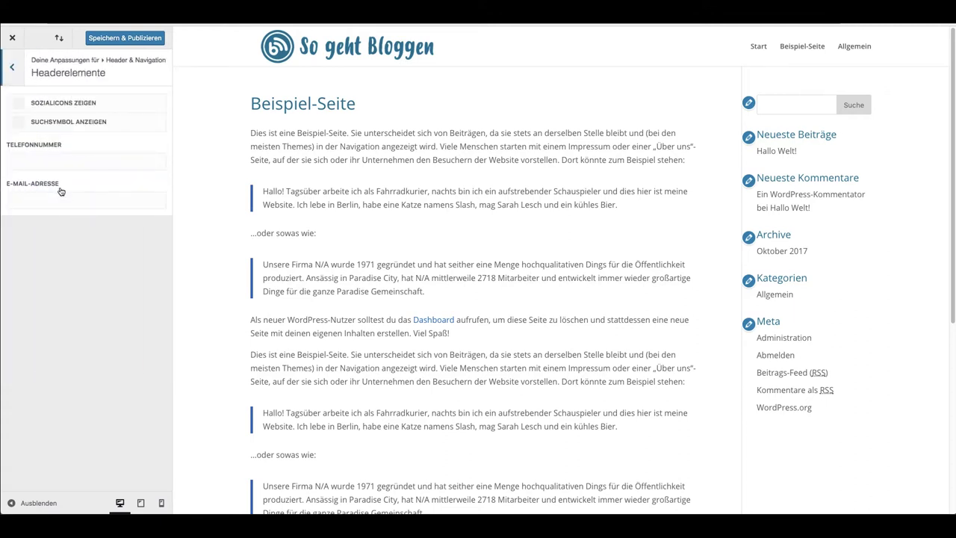
click(19, 124)
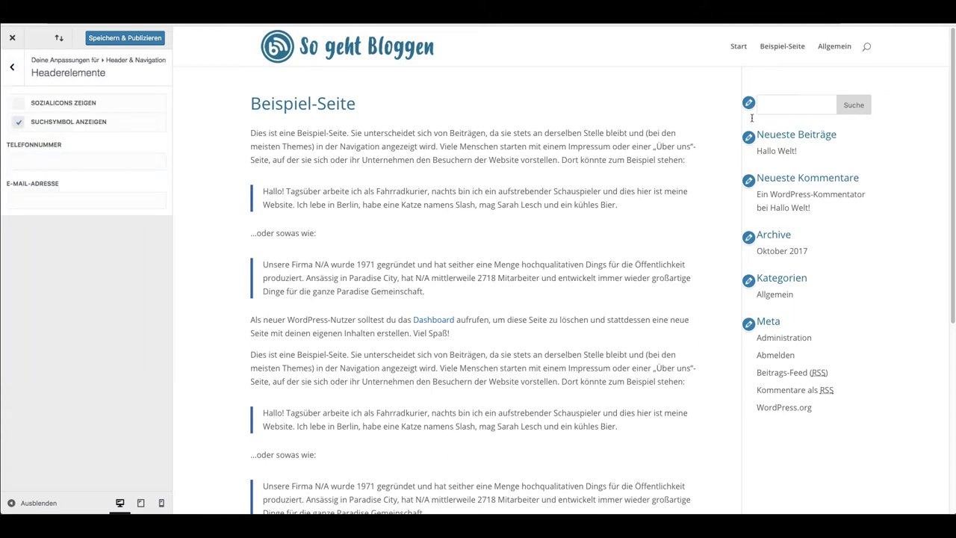
click(20, 123)
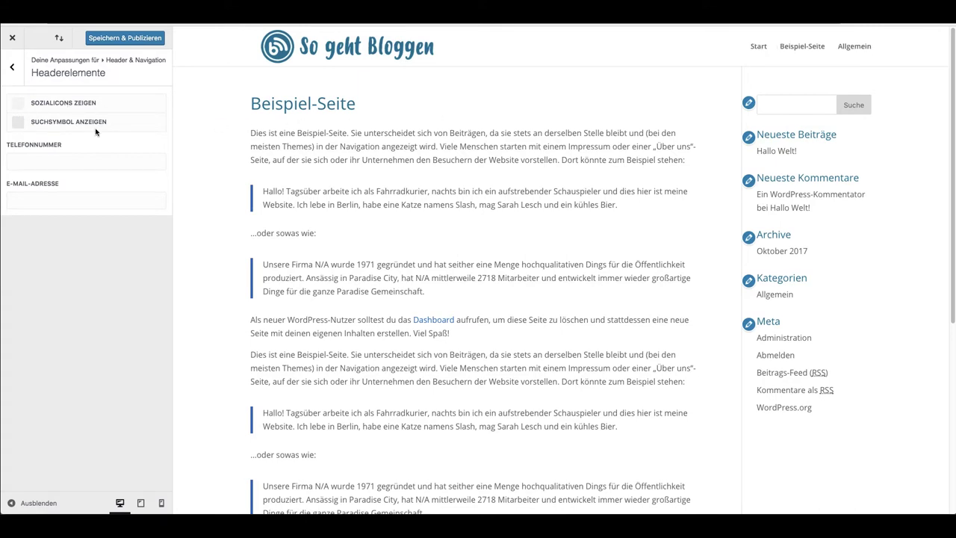
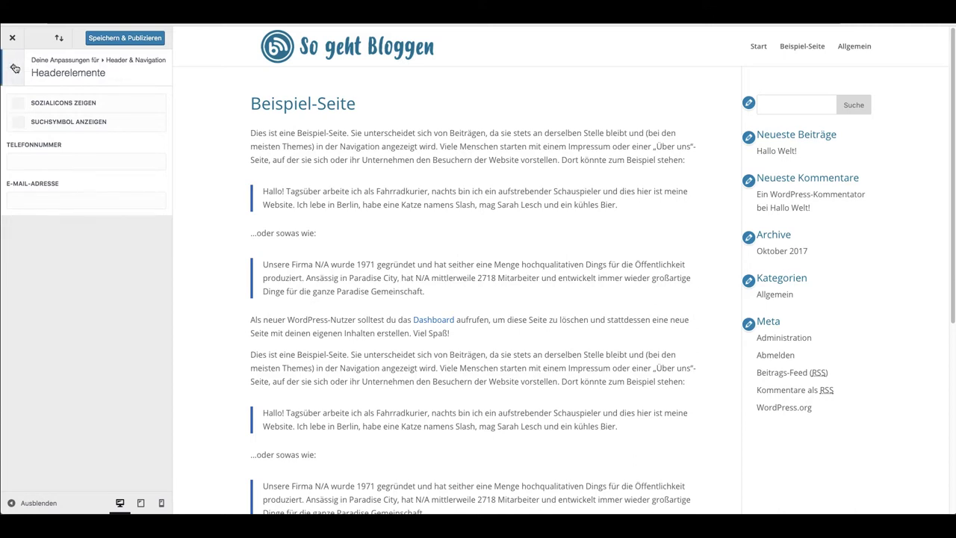
click(15, 68)
click(15, 69)
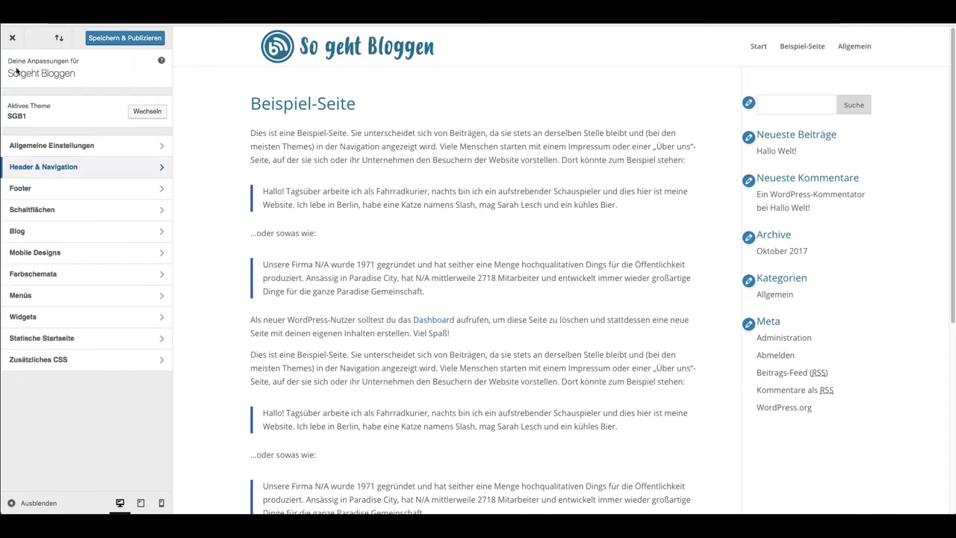
- Set the footer's column layout to three equal columns and check the footer in the page preview
click(71, 194)
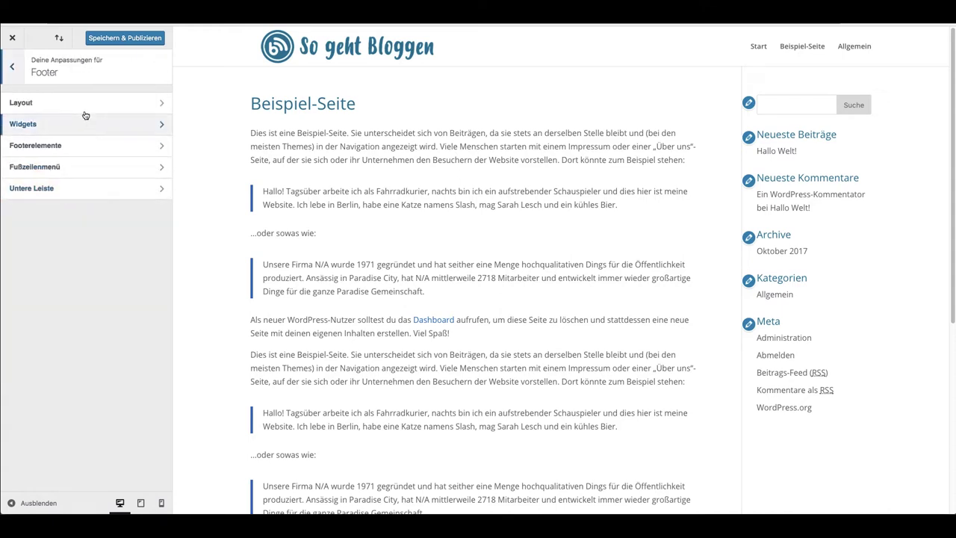
click(87, 102)
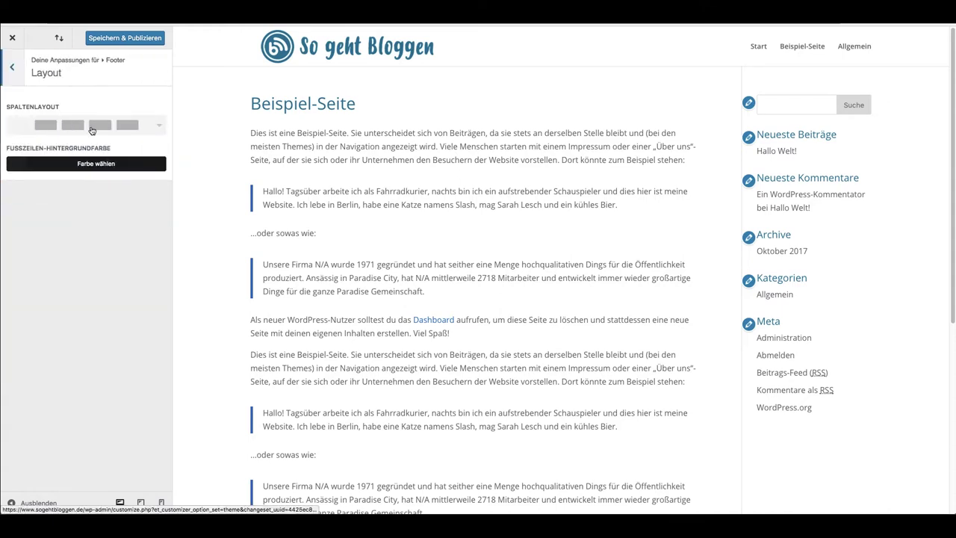
click(150, 130)
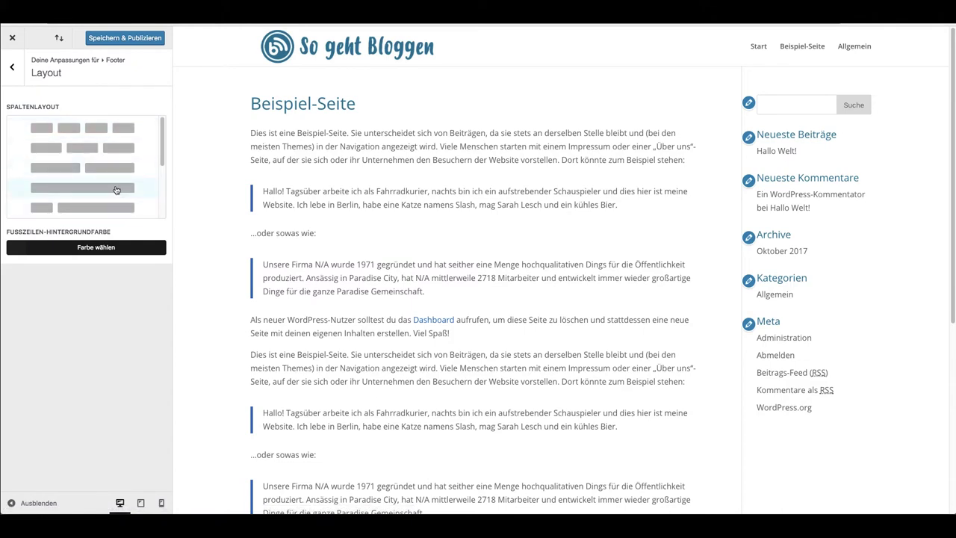
scroll(112, 196, down, 3)
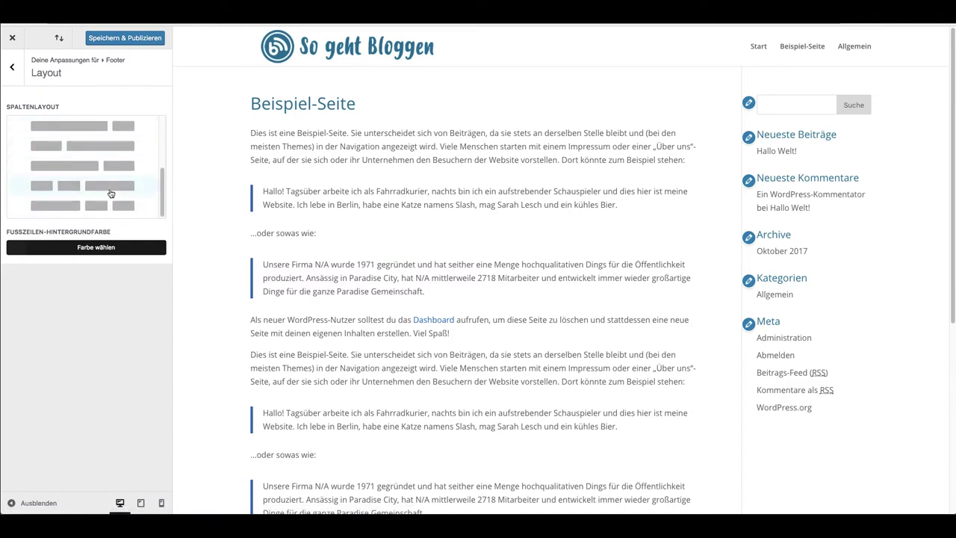
scroll(111, 193, up, 2)
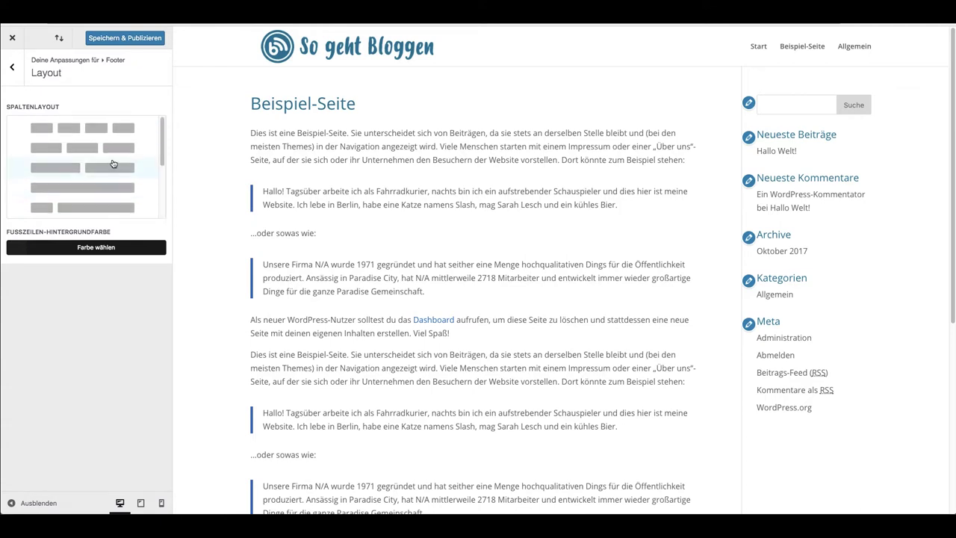
click(113, 154)
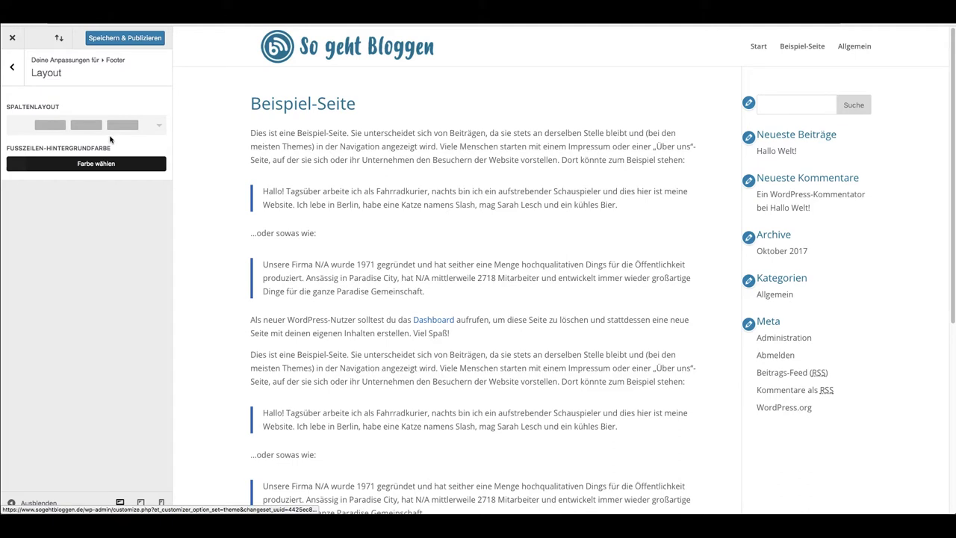
scroll(239, 254, down, 2)
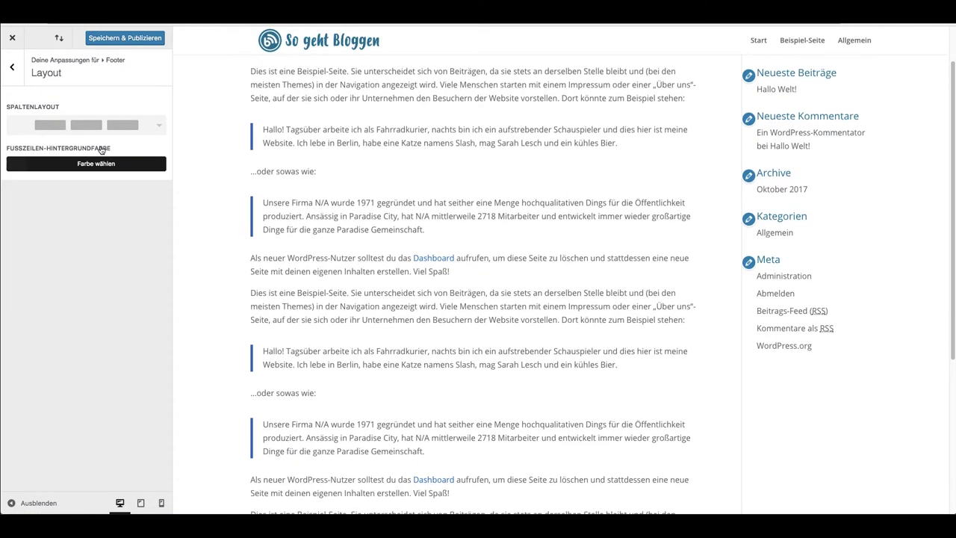
scroll(201, 207, down, 5)
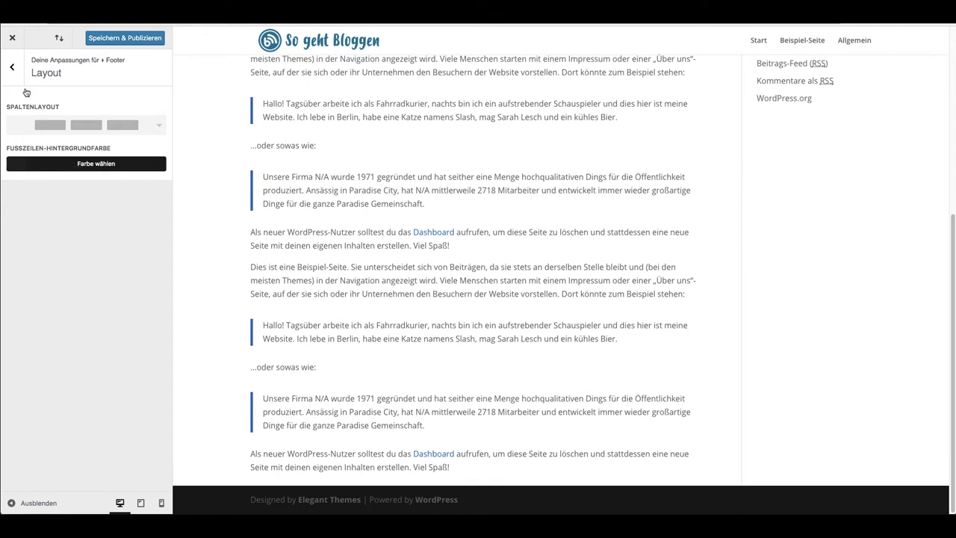
- Review the footer's widget, footer element and footer menu settings, and open the bottom bar settings
click(12, 66)
click(64, 126)
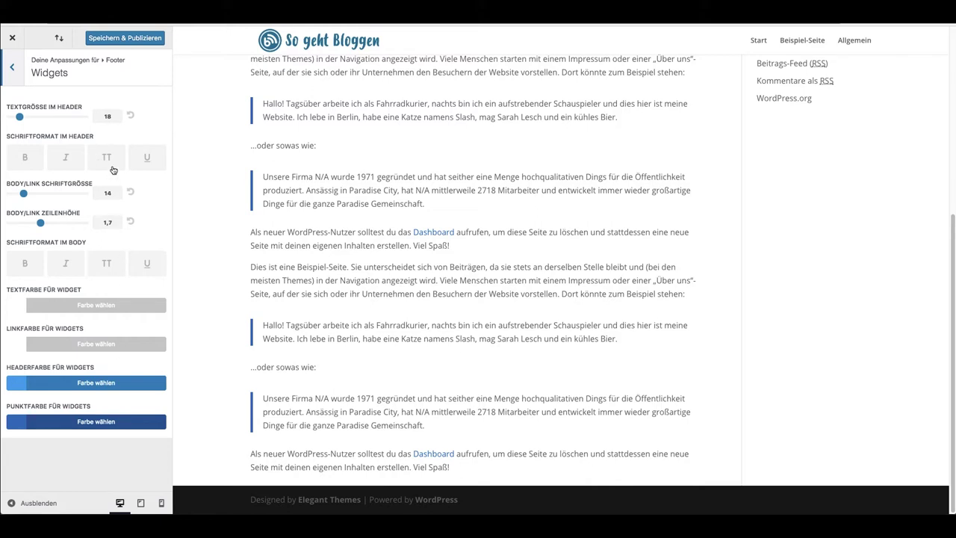
click(18, 69)
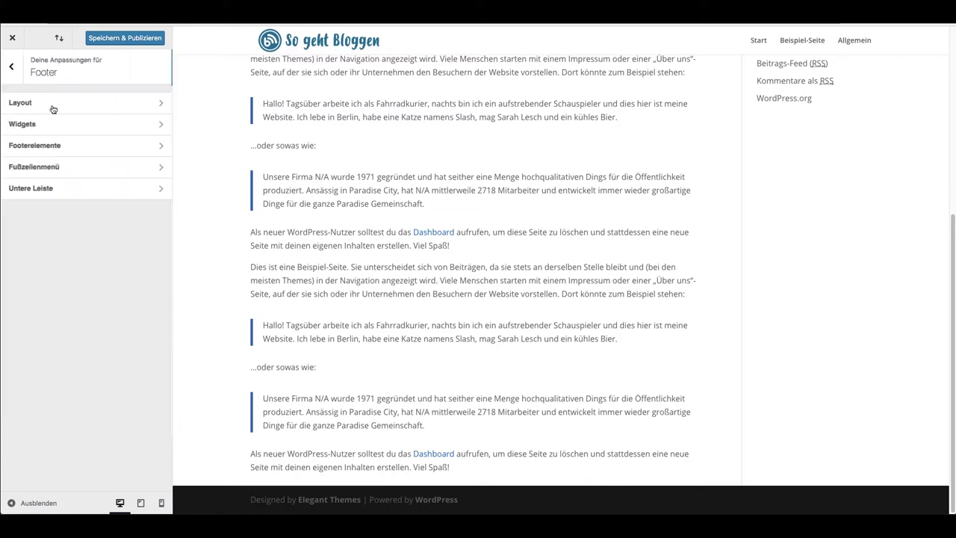
click(89, 148)
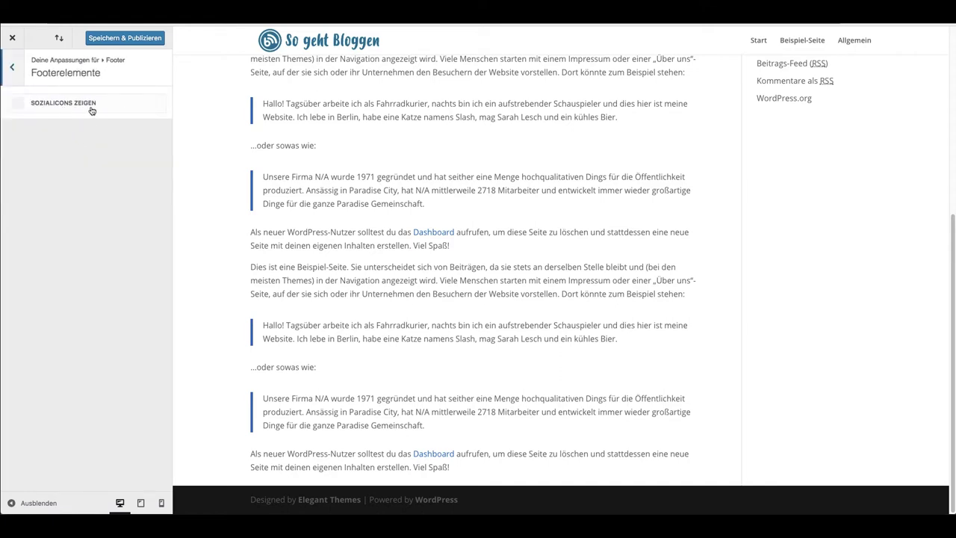
click(18, 74)
click(81, 172)
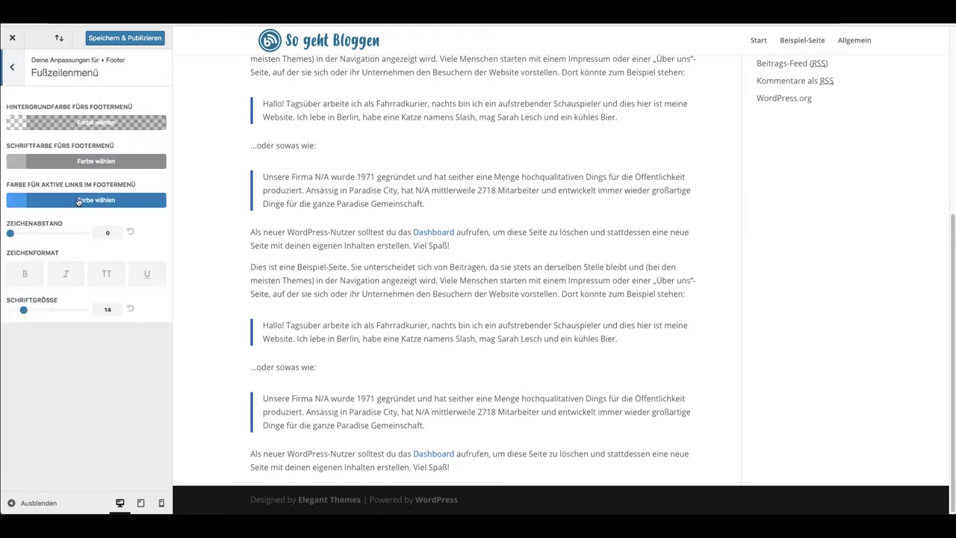
click(18, 73)
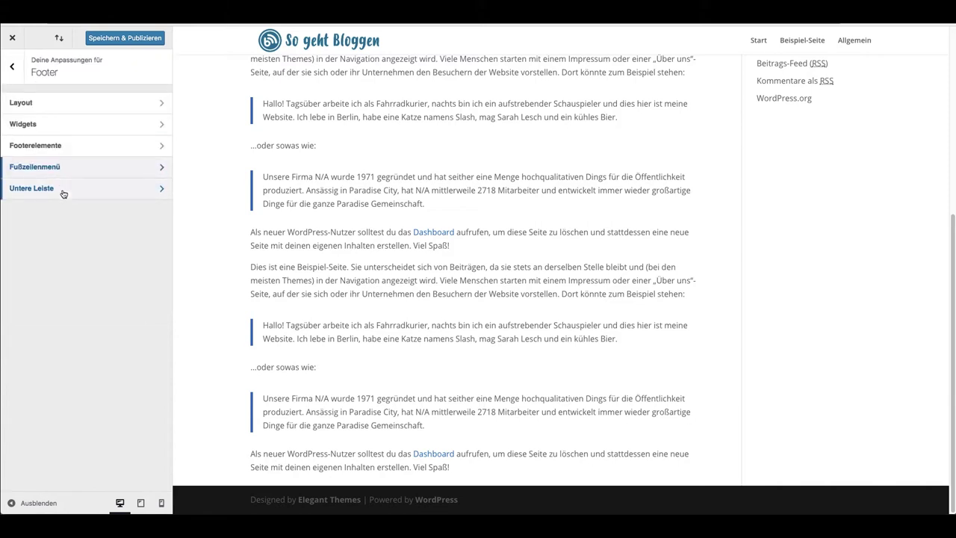
click(64, 192)
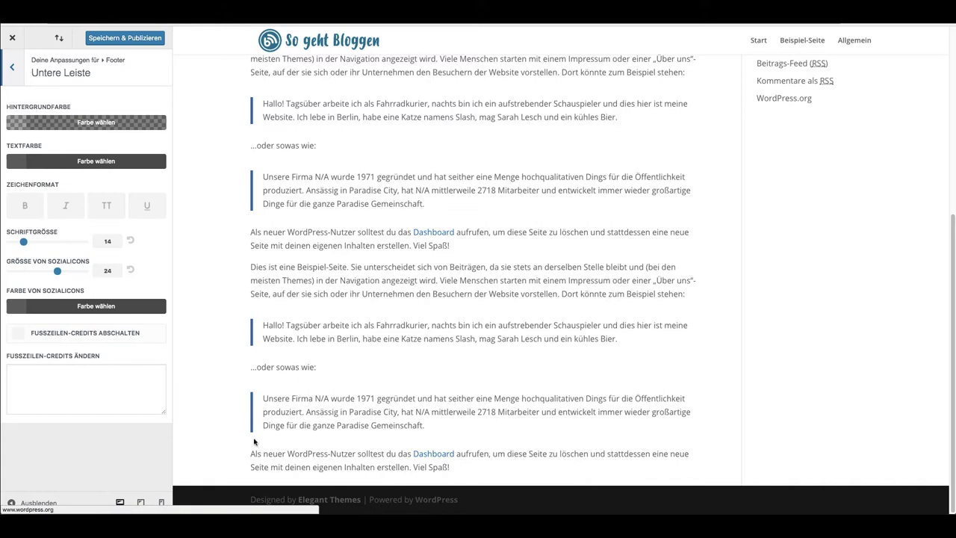
- Try disabling the footer credits and replacing them with "(c) by me 1980", reverting each change
click(20, 334)
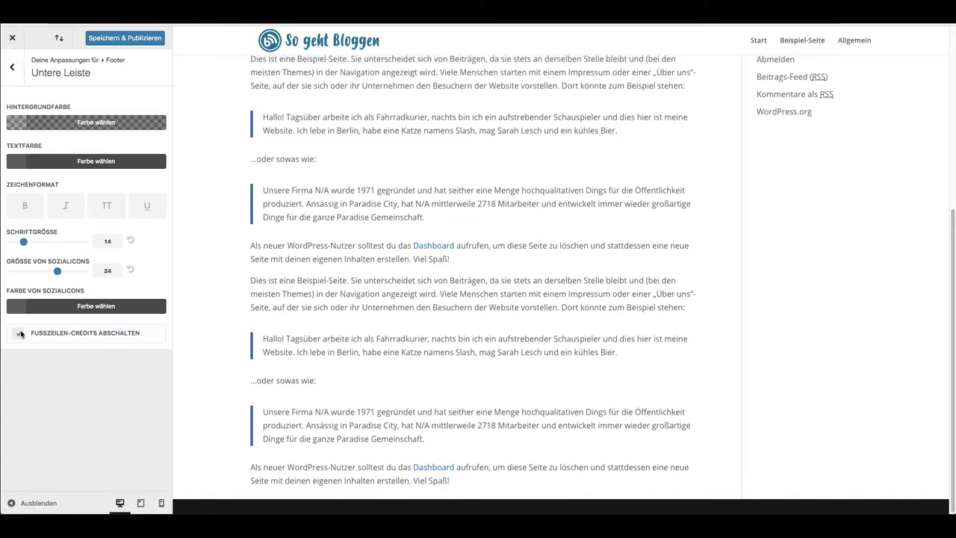
click(20, 336)
click(47, 376)
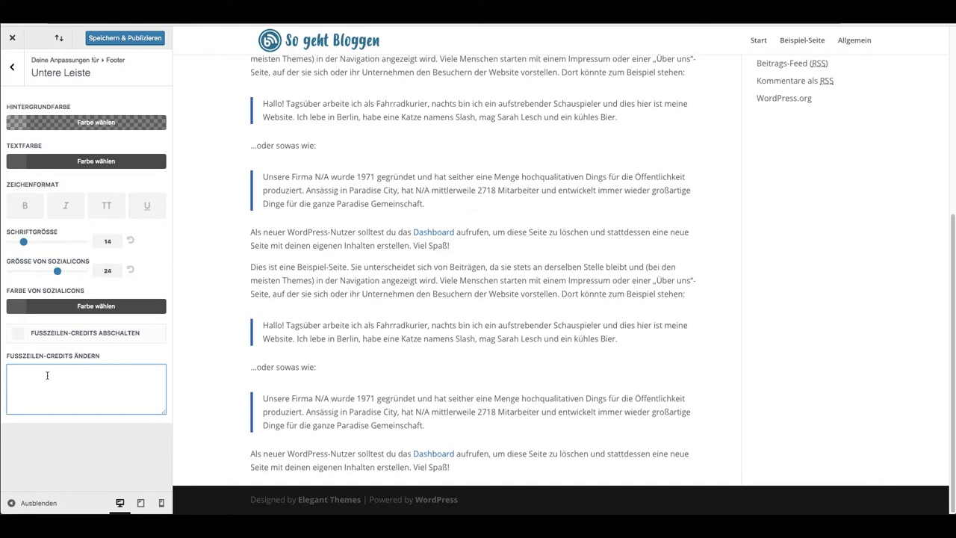
text((c) by me 1980)
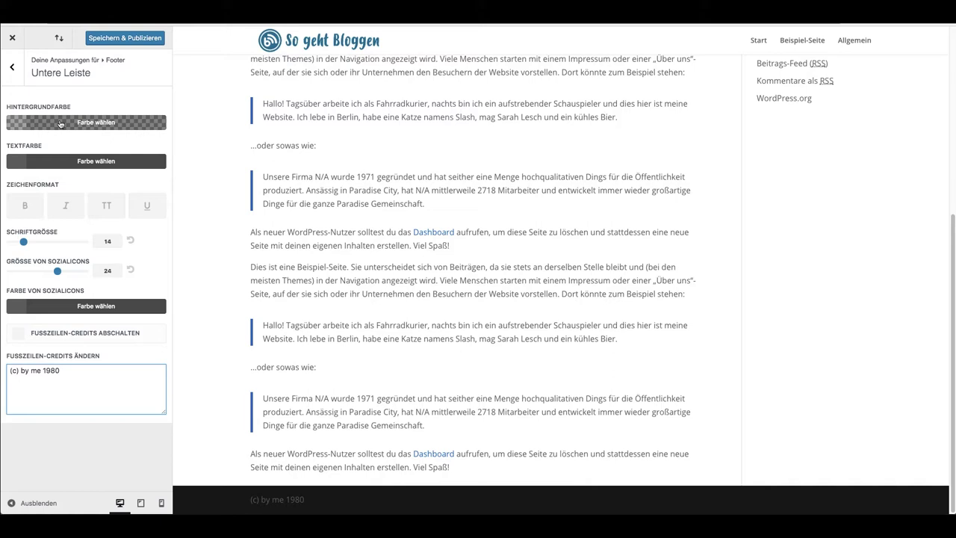
triple_click(122, 380)
key(BackSpace)
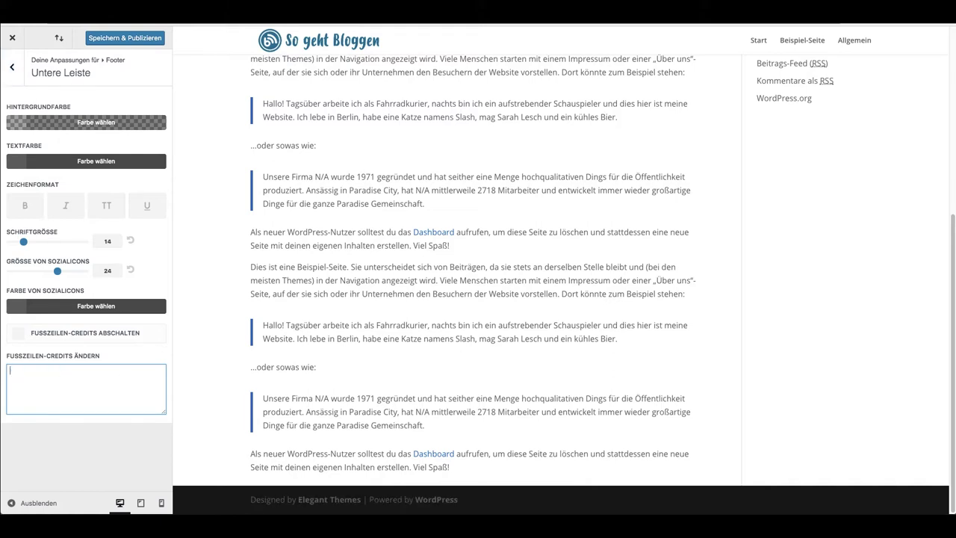
- Disable the footer credits in the bottom bar and return to the customizer's main overview
click(81, 338)
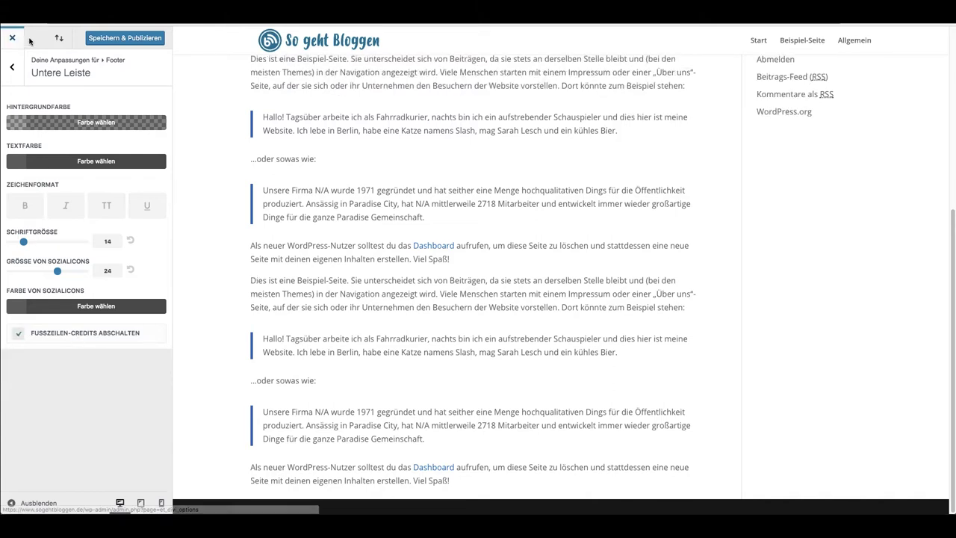
click(12, 67)
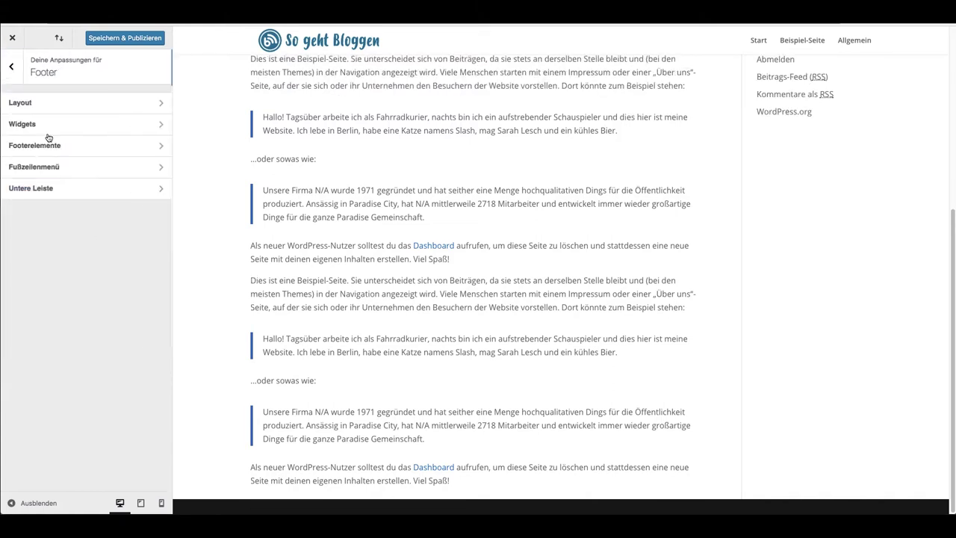
click(11, 66)
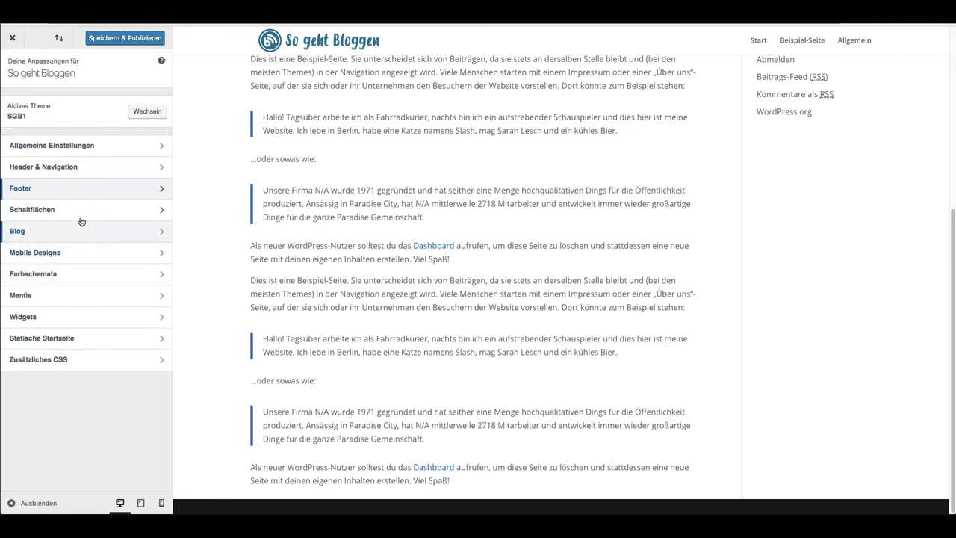
- Examine the button style options, including font size, colors, border, typeface and icon settings
click(81, 212)
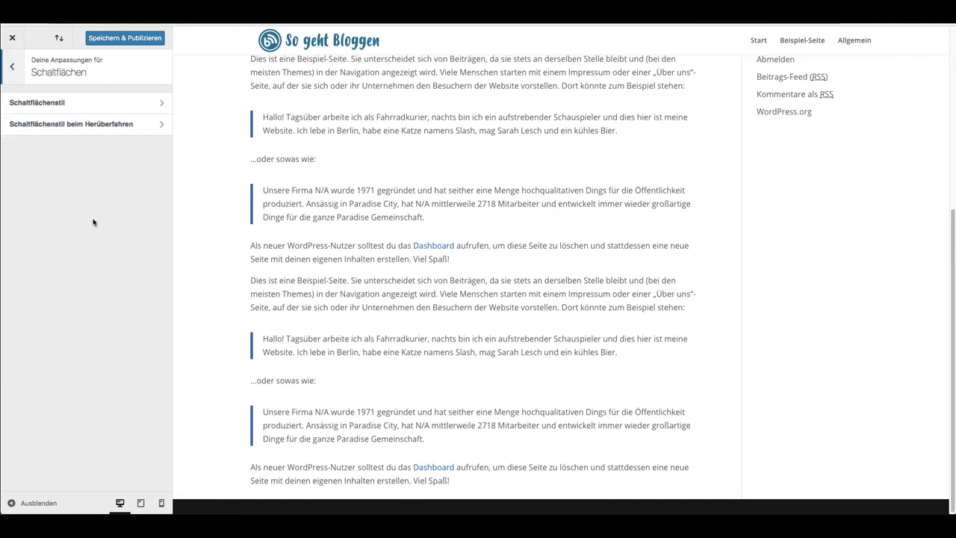
scroll(344, 229, up, 5)
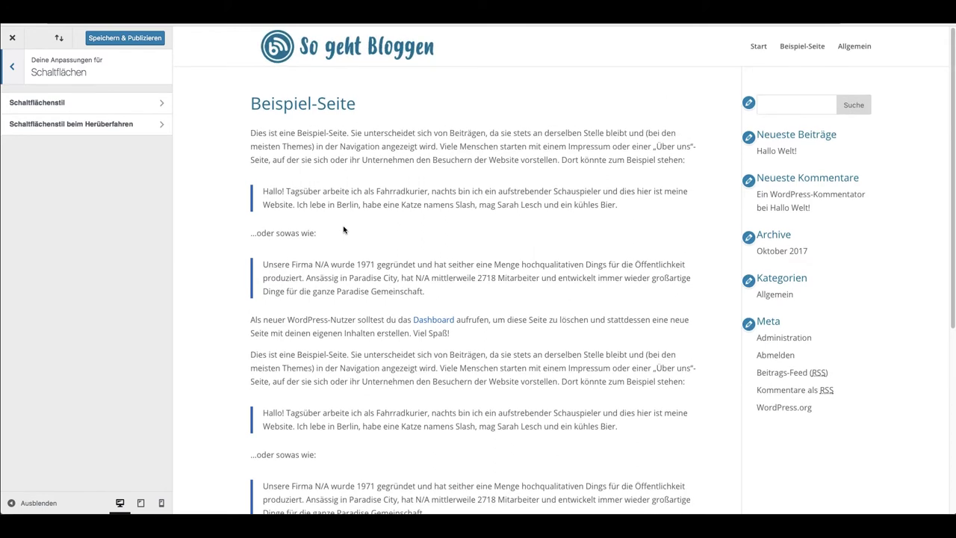
scroll(433, 224, down, 5)
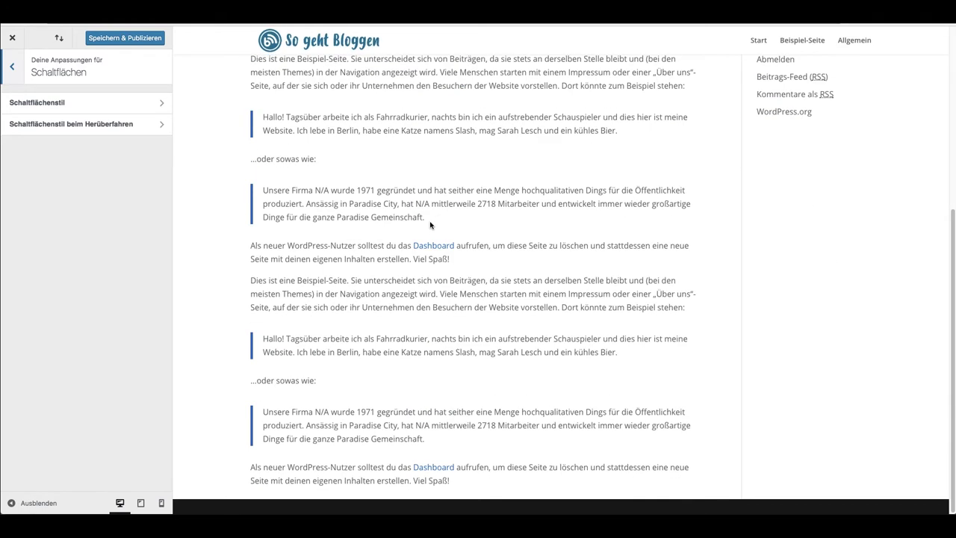
click(65, 104)
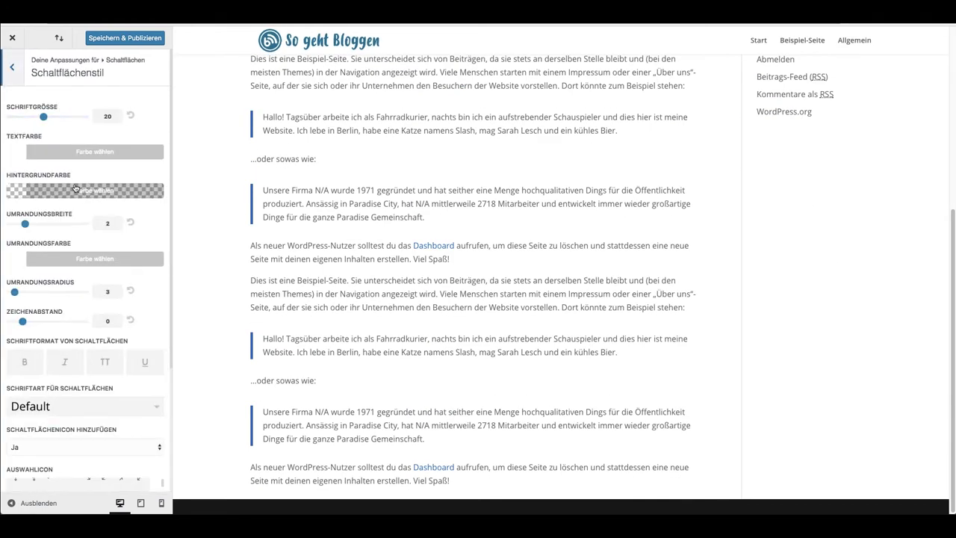
scroll(65, 146, down, 2)
scroll(80, 254, down, 3)
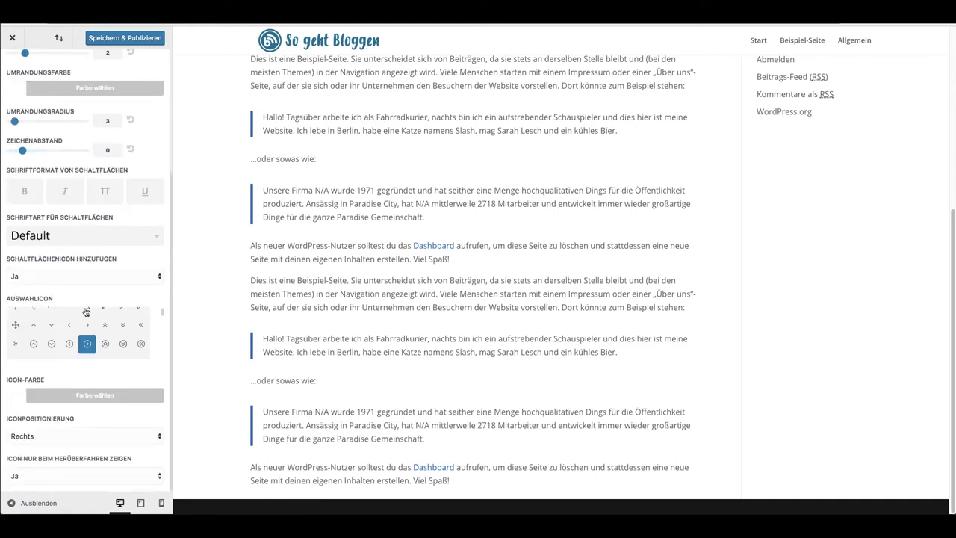
- Review the remaining button icon choices and the button hover style settings, and return to the customizer's main overview
scroll(87, 329, down, 2)
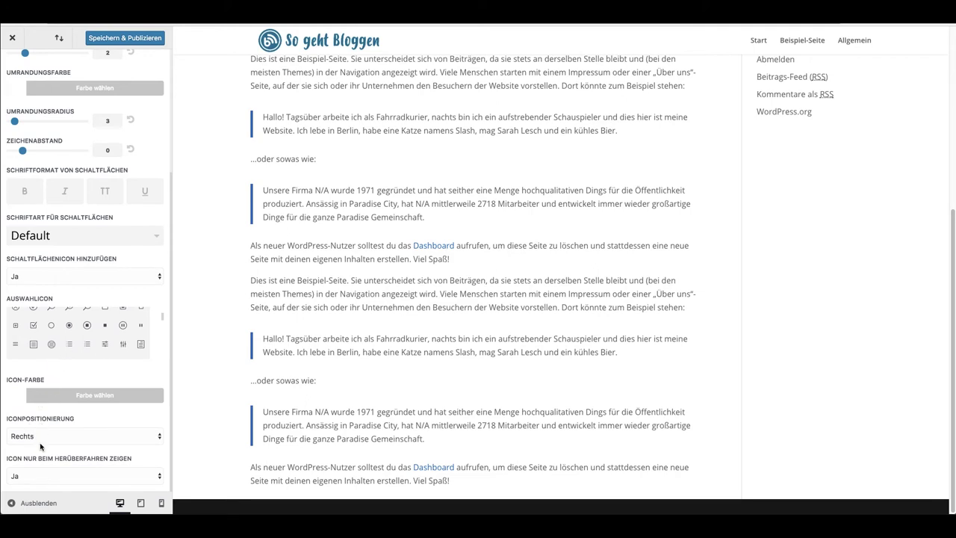
scroll(42, 403, up, 5)
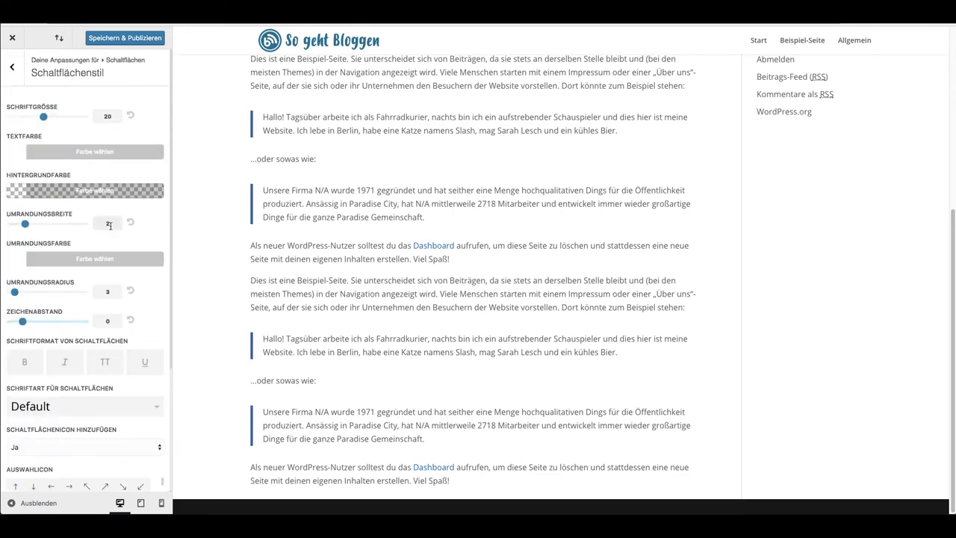
click(18, 75)
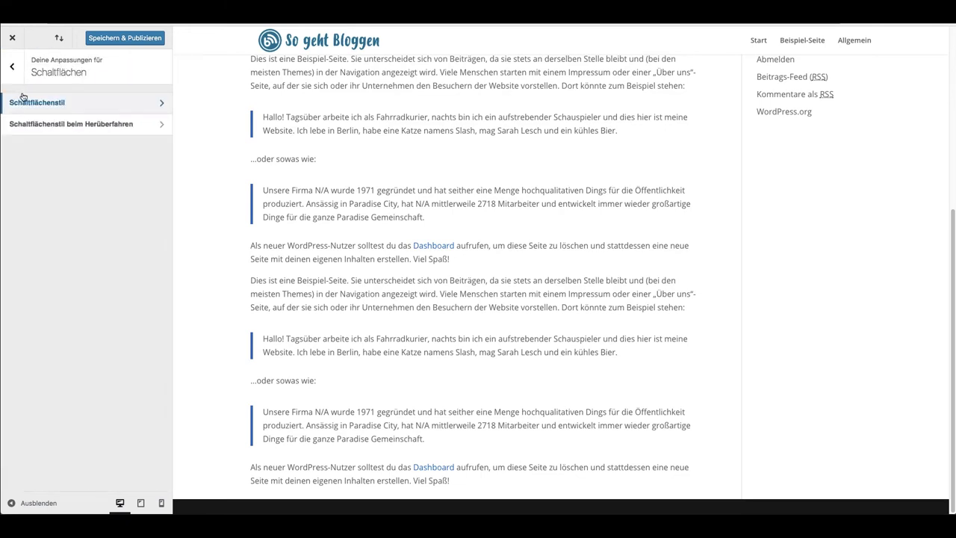
click(47, 127)
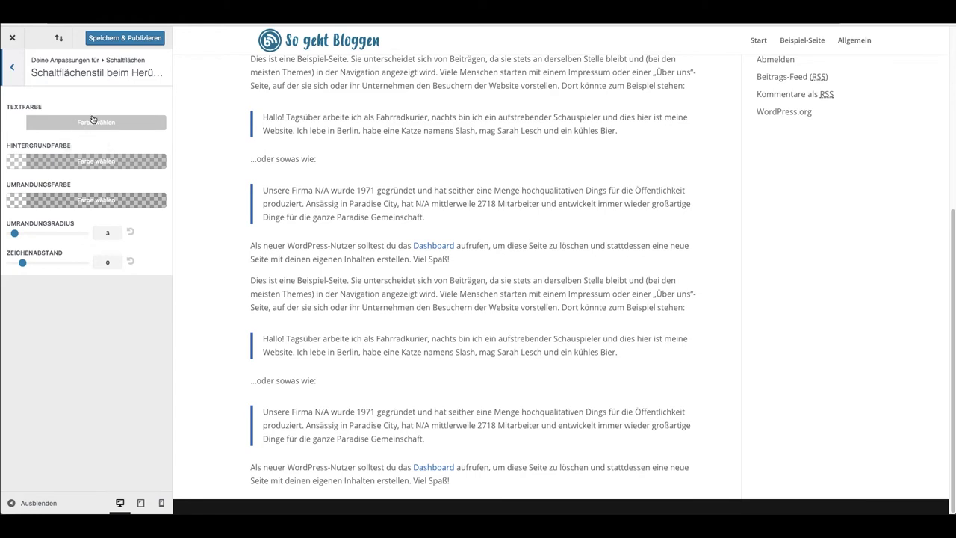
click(15, 71)
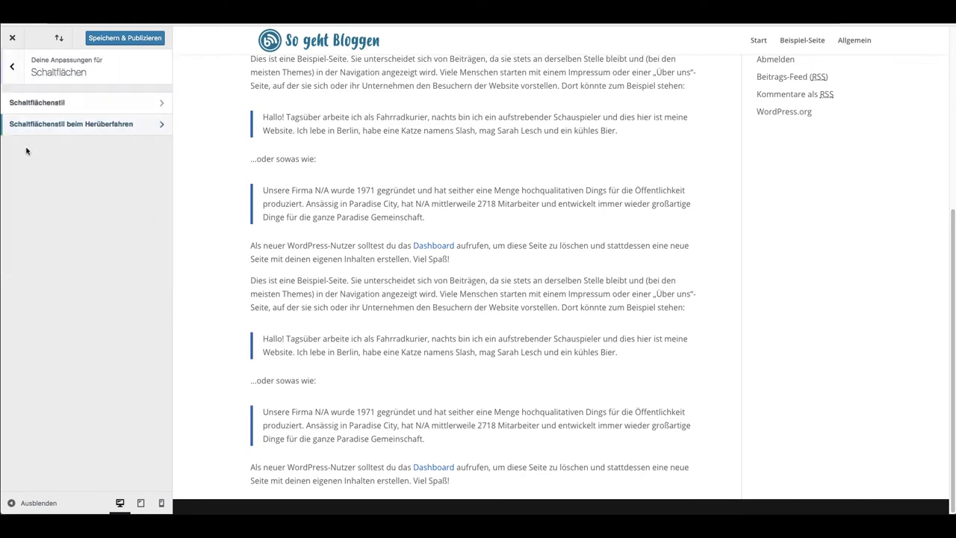
click(13, 69)
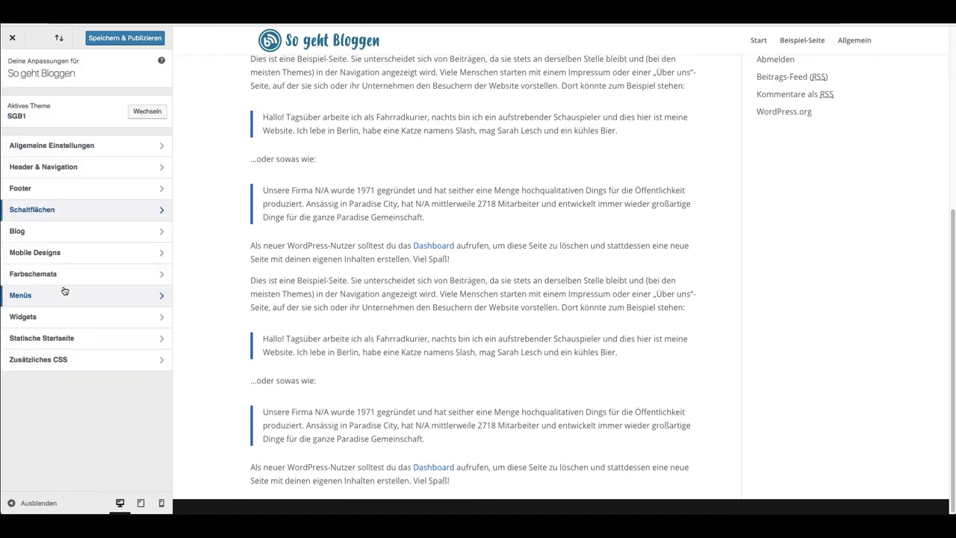
- Review the blog post text settings, the mobile designs and the color schemes, and return to the main overview
click(87, 233)
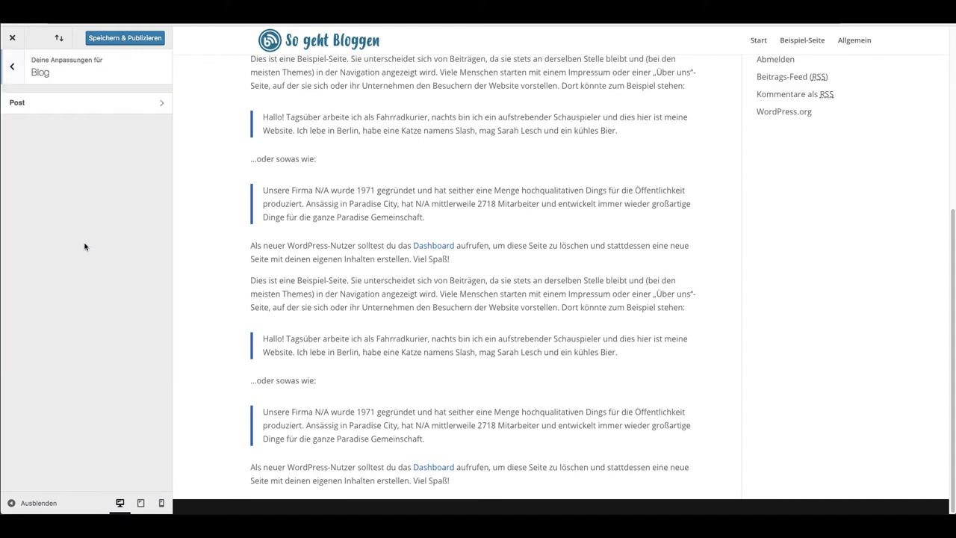
click(92, 111)
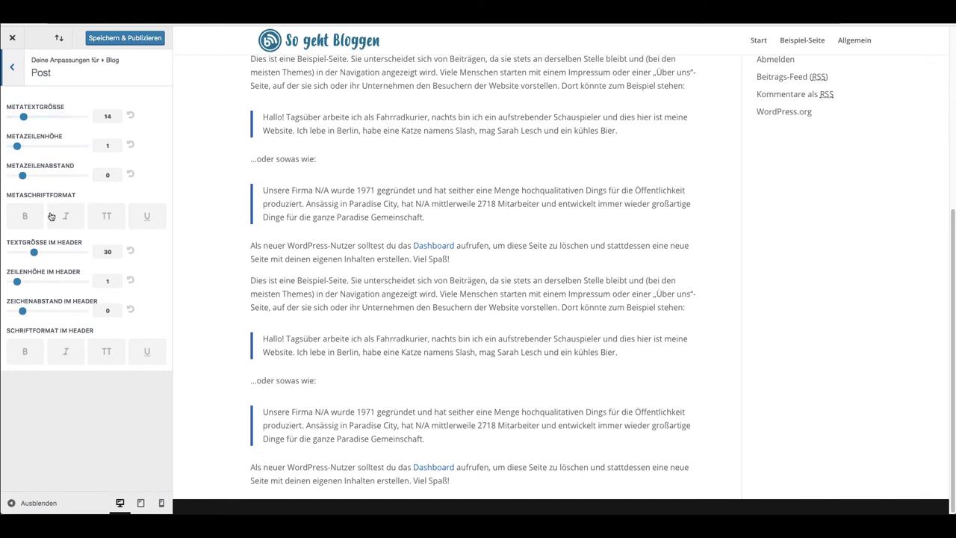
click(12, 68)
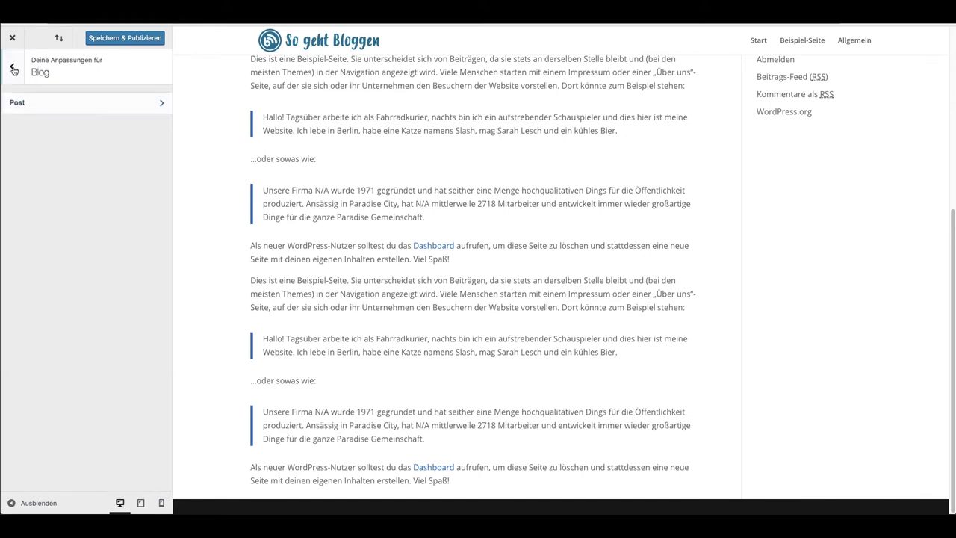
click(14, 69)
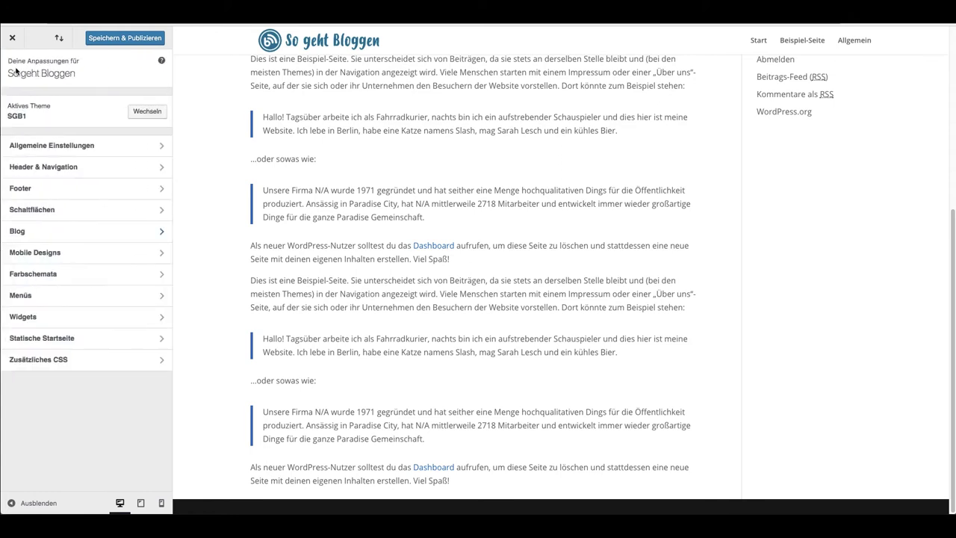
click(77, 258)
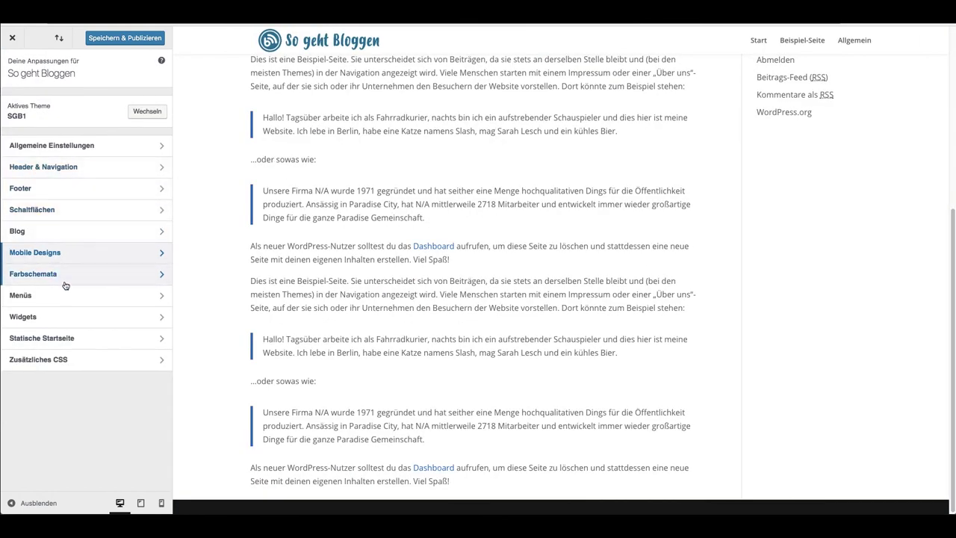
click(64, 284)
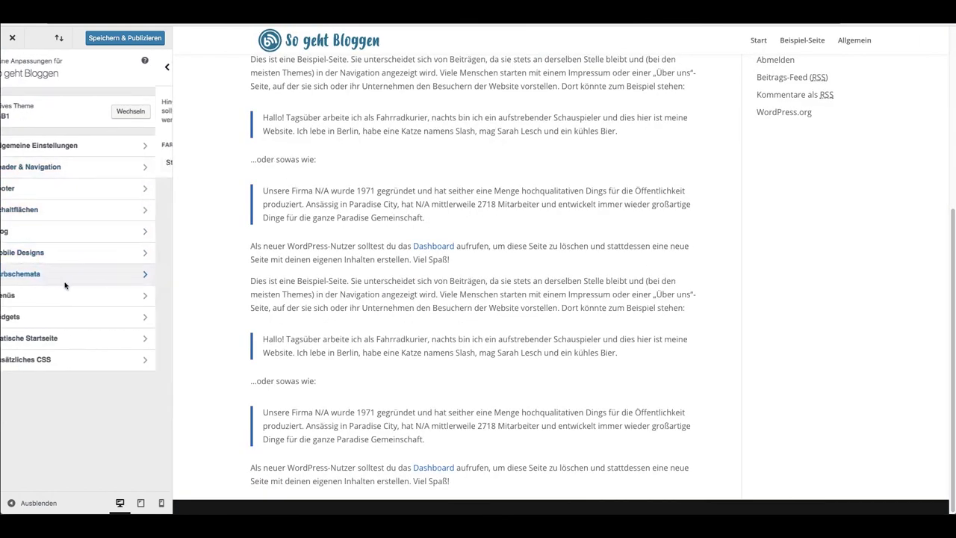
click(19, 81)
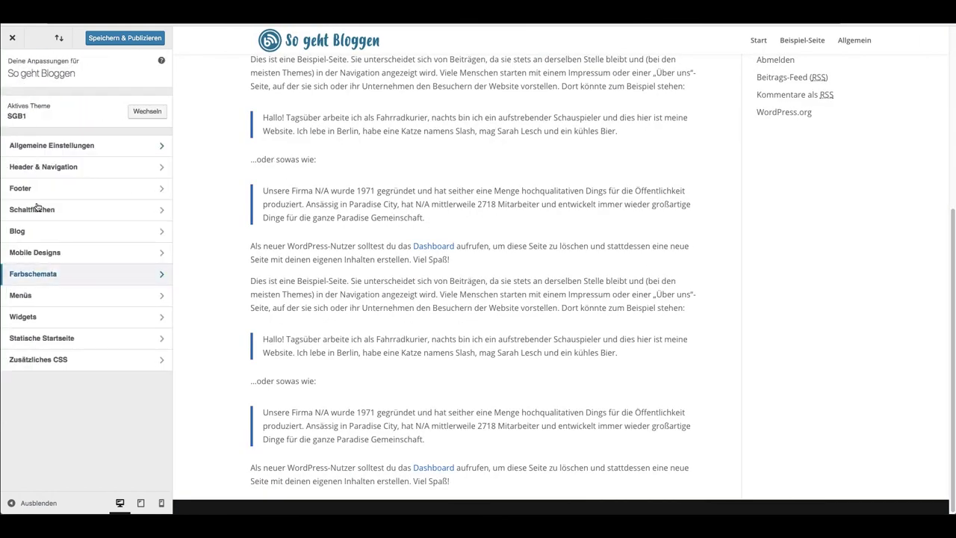
- Review the menu positions for the main, secondary and footer menus, and return to the main overview
click(62, 303)
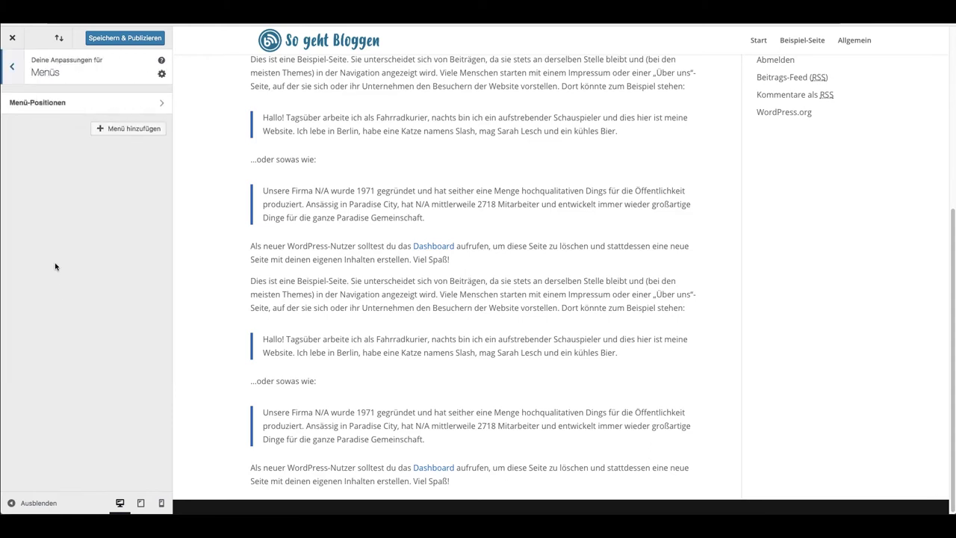
click(62, 106)
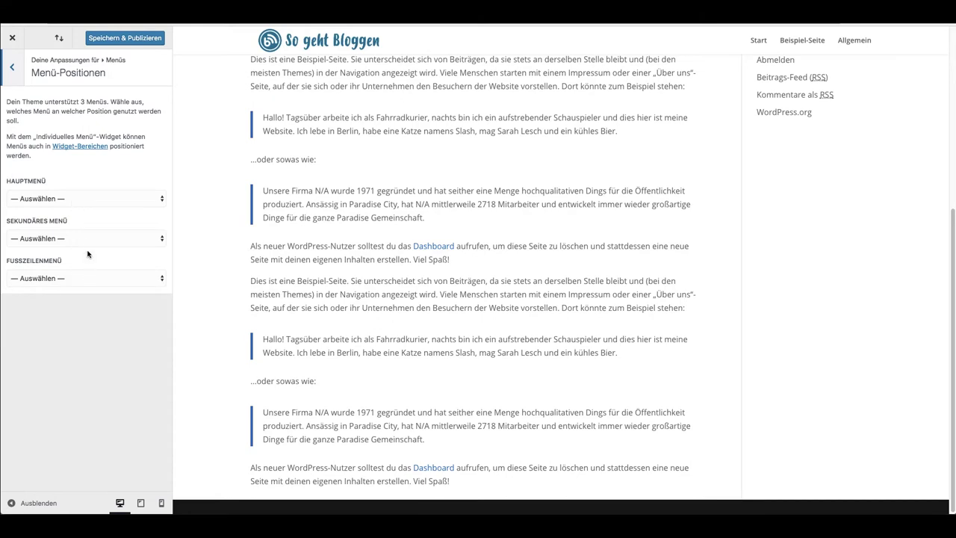
click(15, 70)
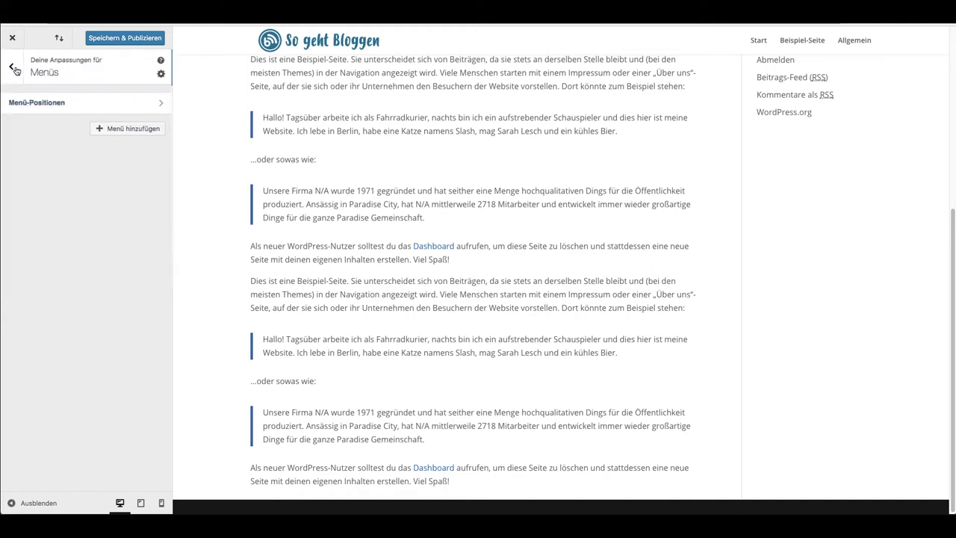
click(14, 70)
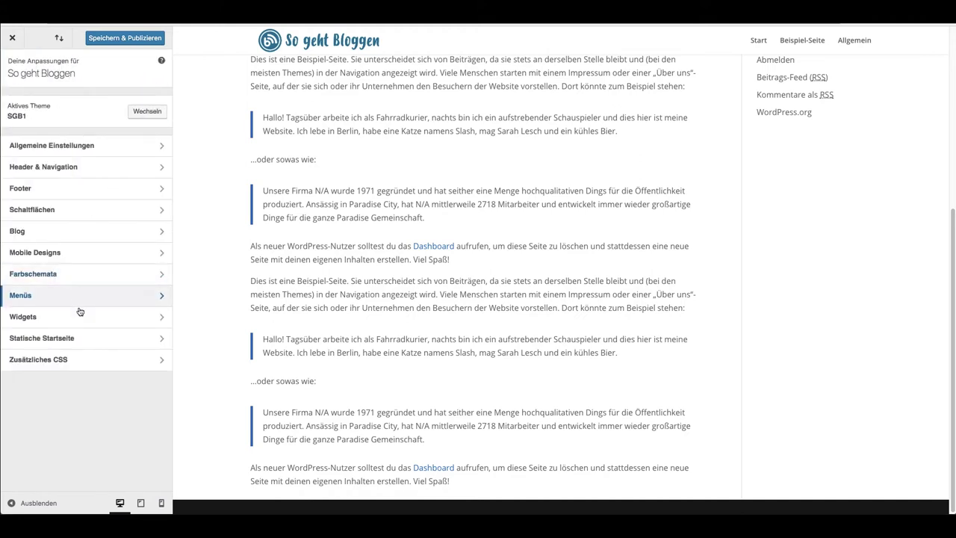
- Remove the Meta widget from the Seitenleiste widget area and return to the list of widget areas
click(77, 314)
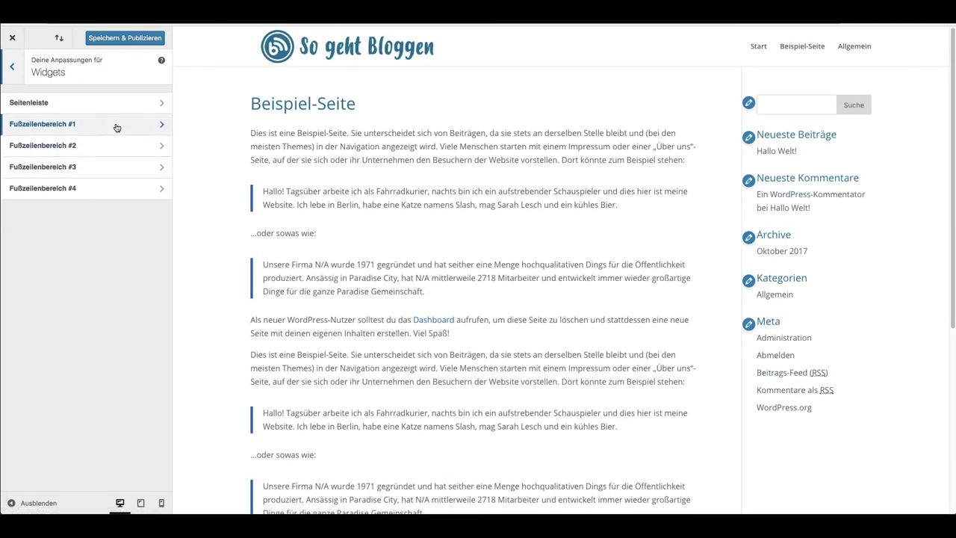
click(87, 102)
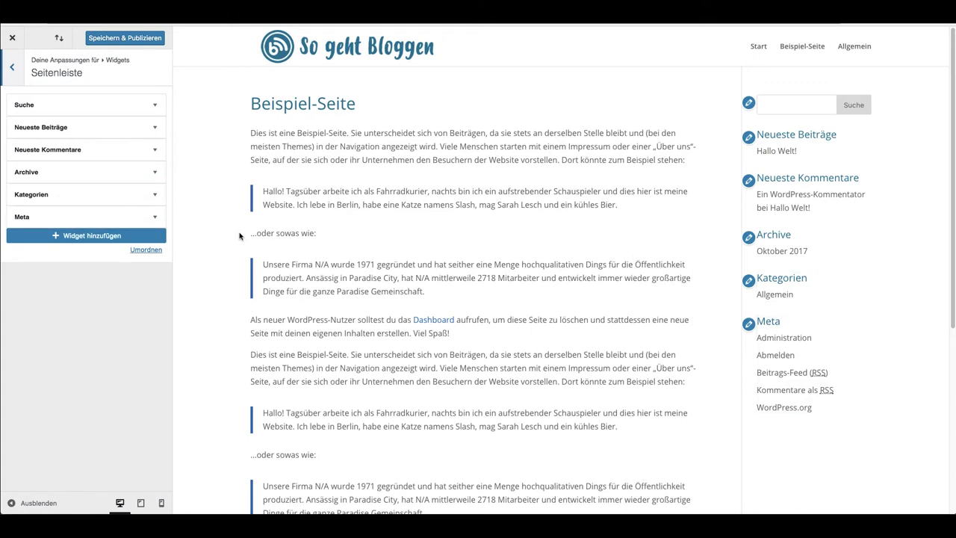
click(155, 218)
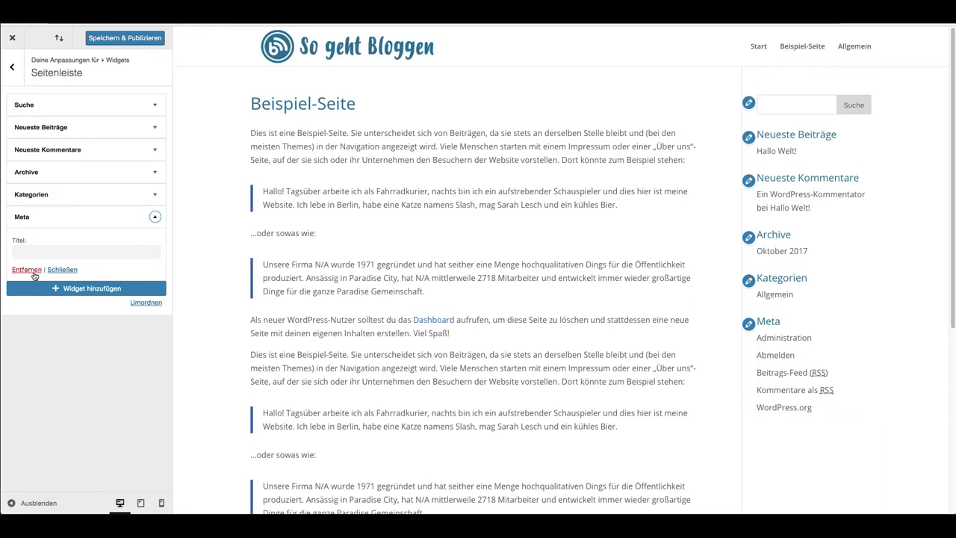
click(26, 270)
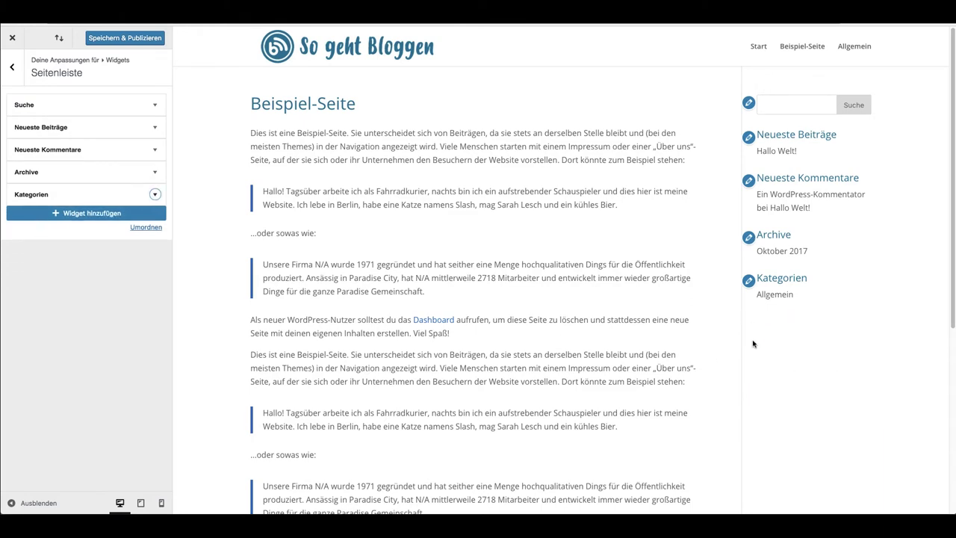
click(12, 66)
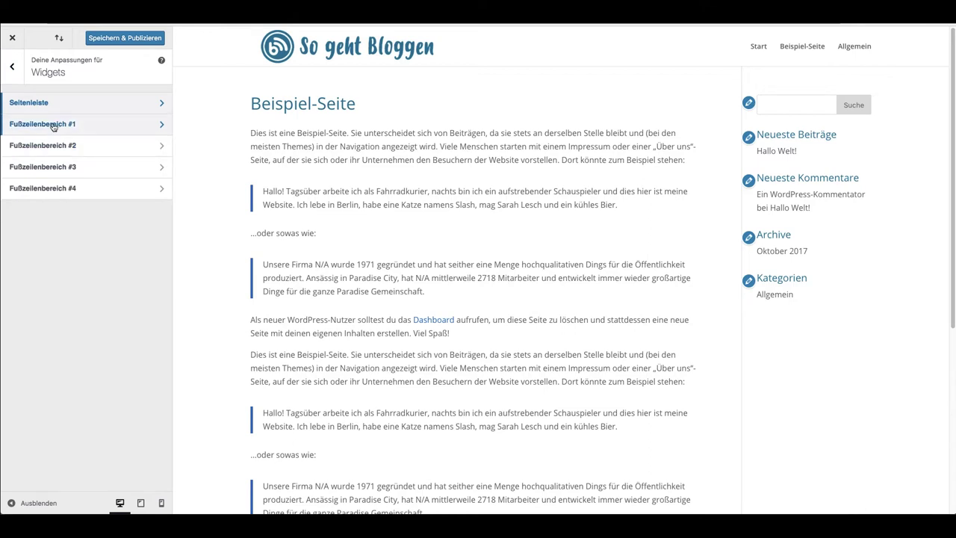
- Add the Neueste Kommentare widget to the widget area Fußzeilenbereich #3
click(55, 170)
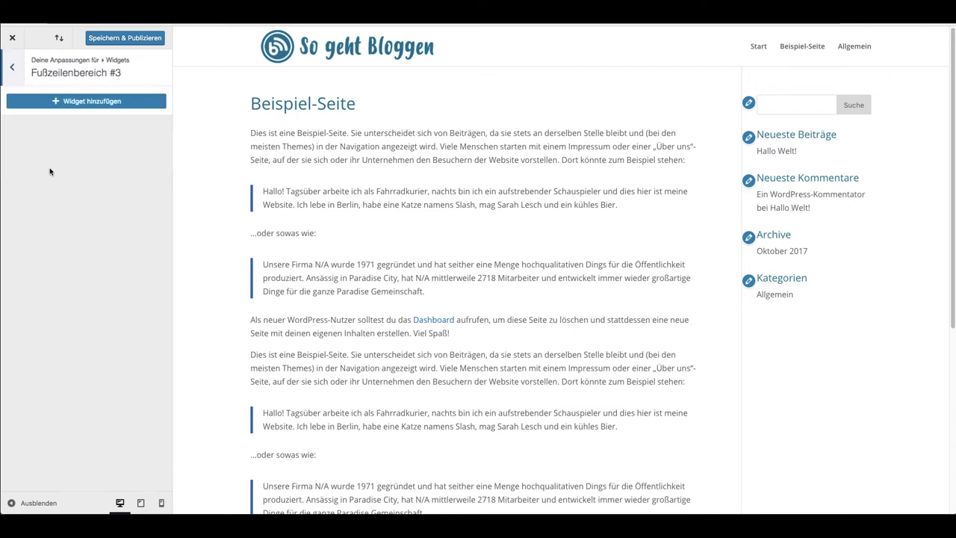
click(86, 101)
scroll(284, 318, down, 5)
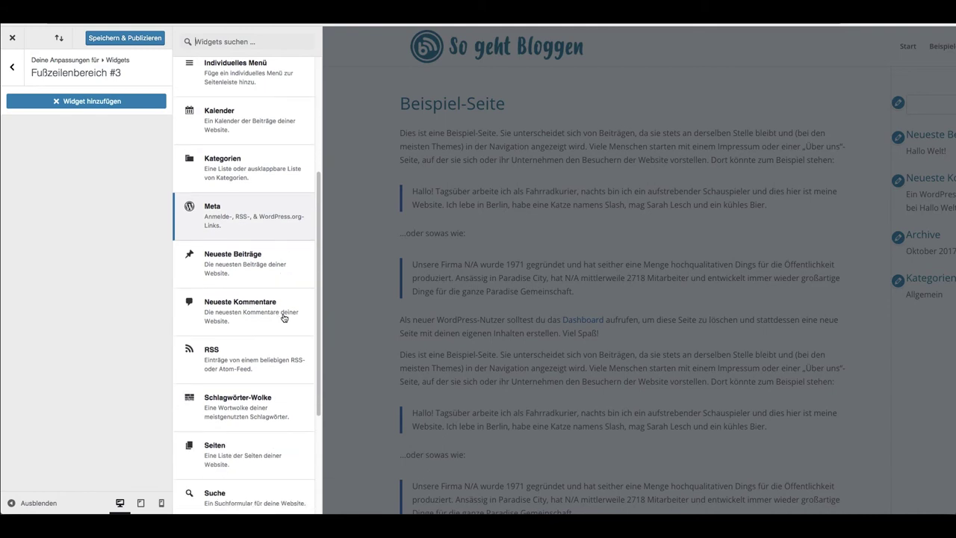
scroll(284, 318, down, 3)
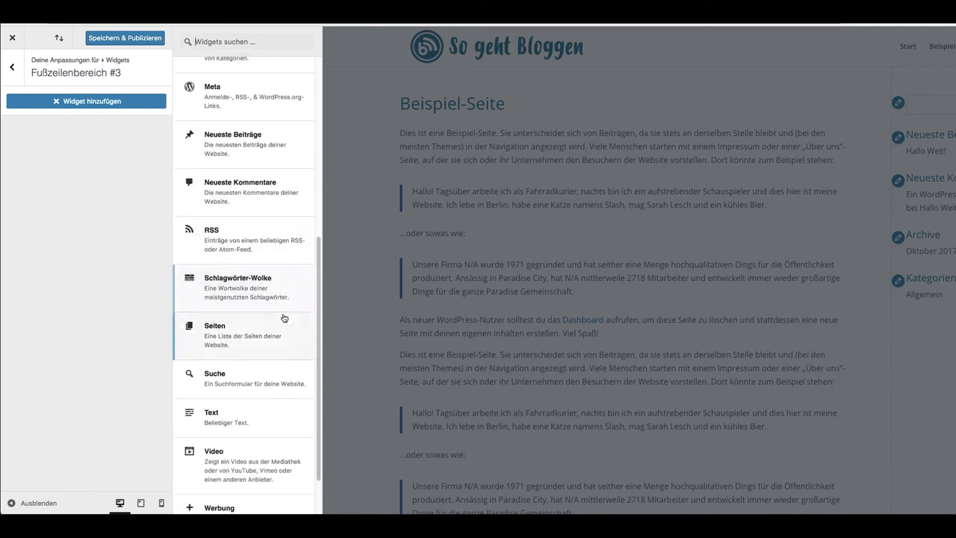
scroll(282, 316, up, 3)
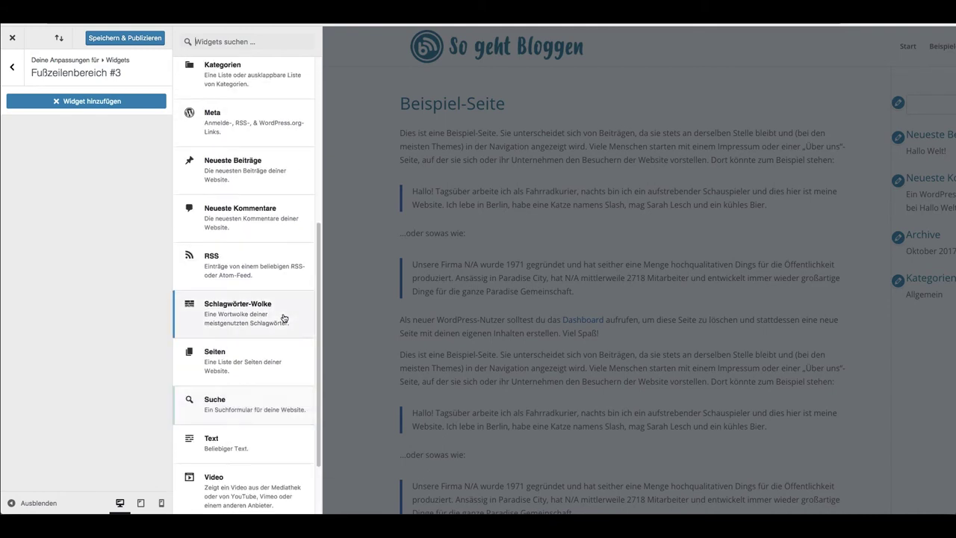
click(271, 233)
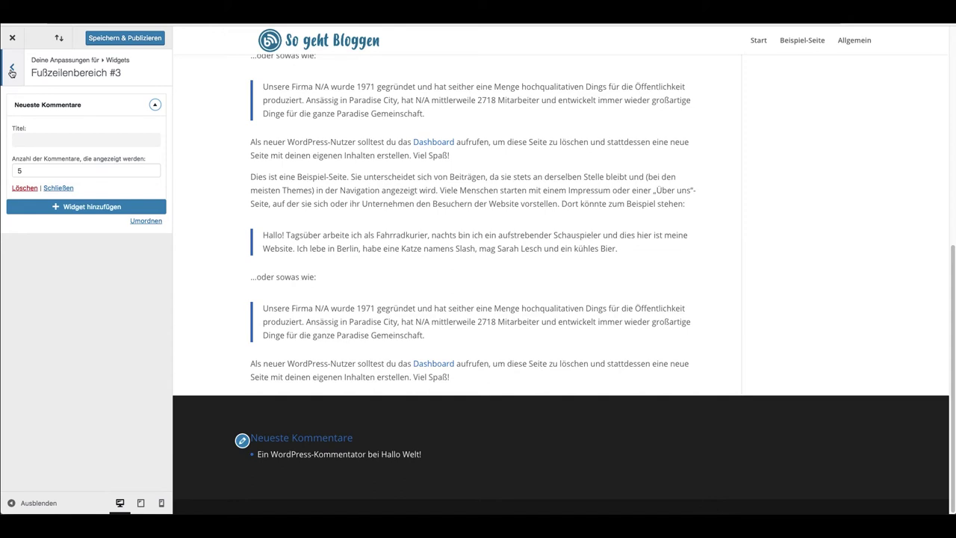
- Delete the Neueste Kommentare widget from Fußzeilenbereich #3 and return to the customizer's main overview
click(27, 188)
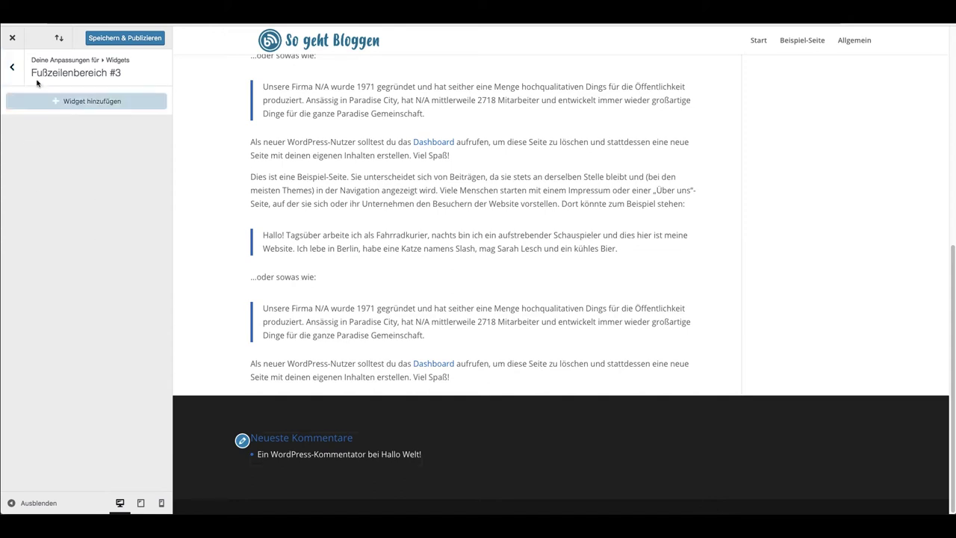
click(17, 69)
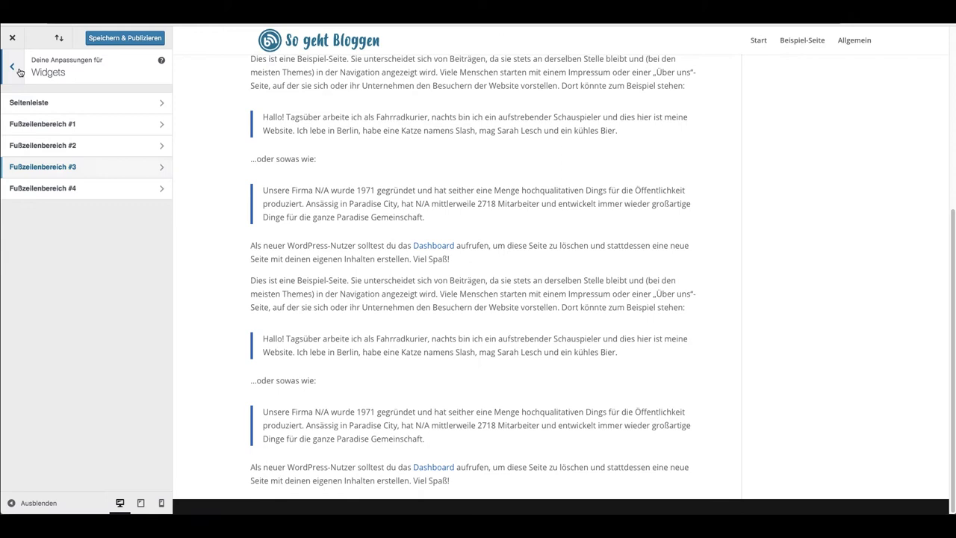
click(18, 70)
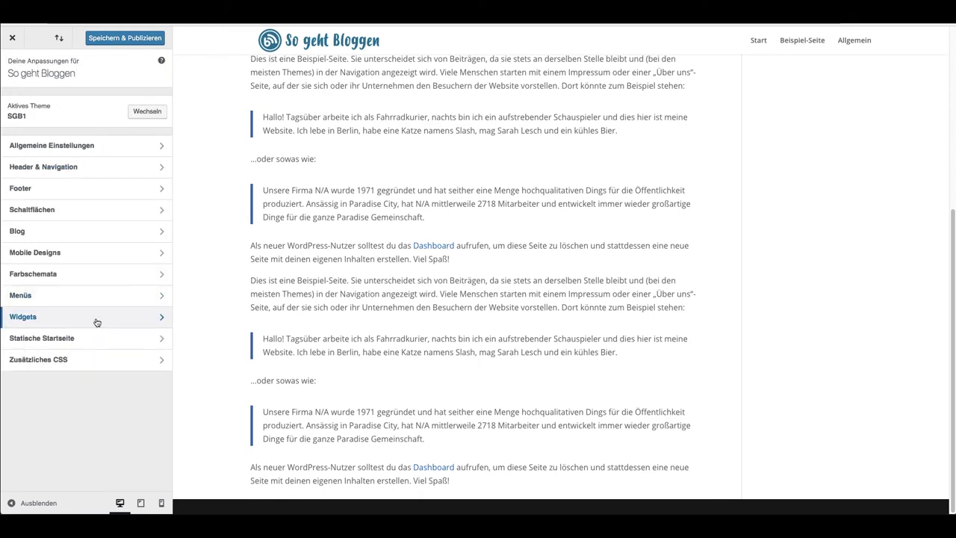
- Set the homepage to show a static page with Beispiel-Seite as the start page, and return to the main overview
click(101, 344)
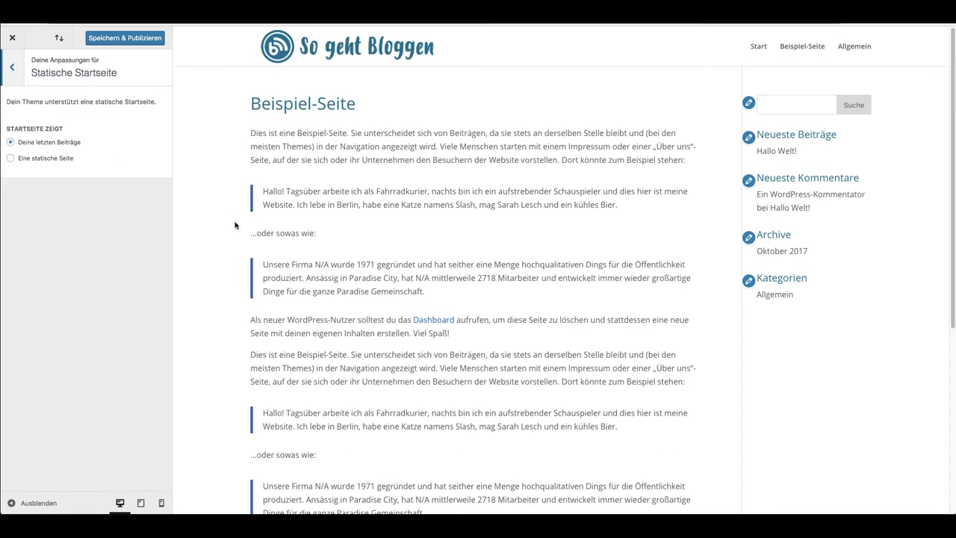
click(45, 159)
click(71, 200)
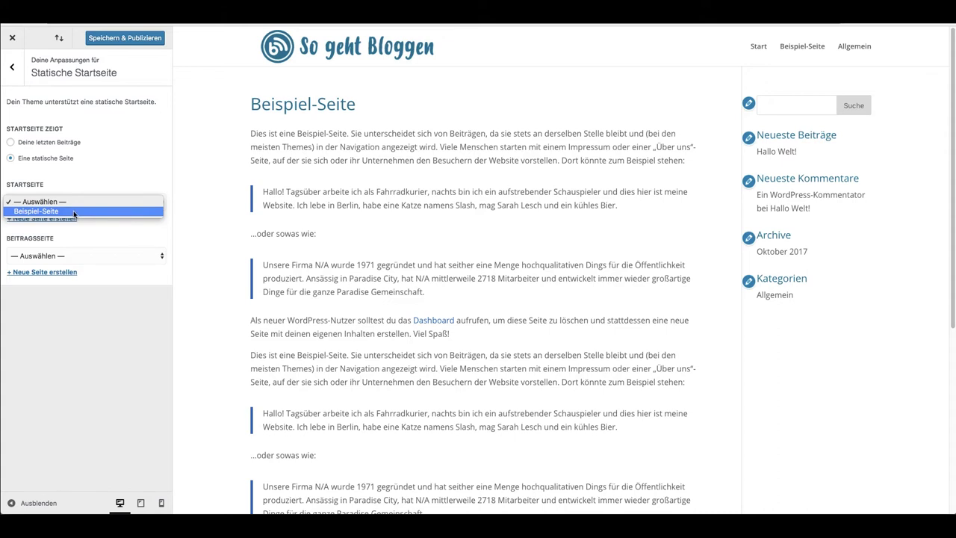
click(75, 211)
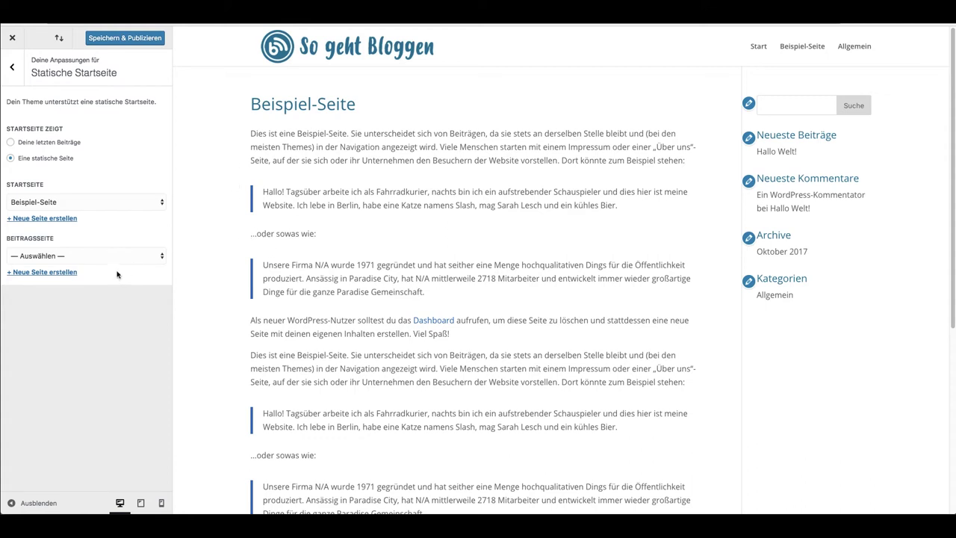
click(12, 67)
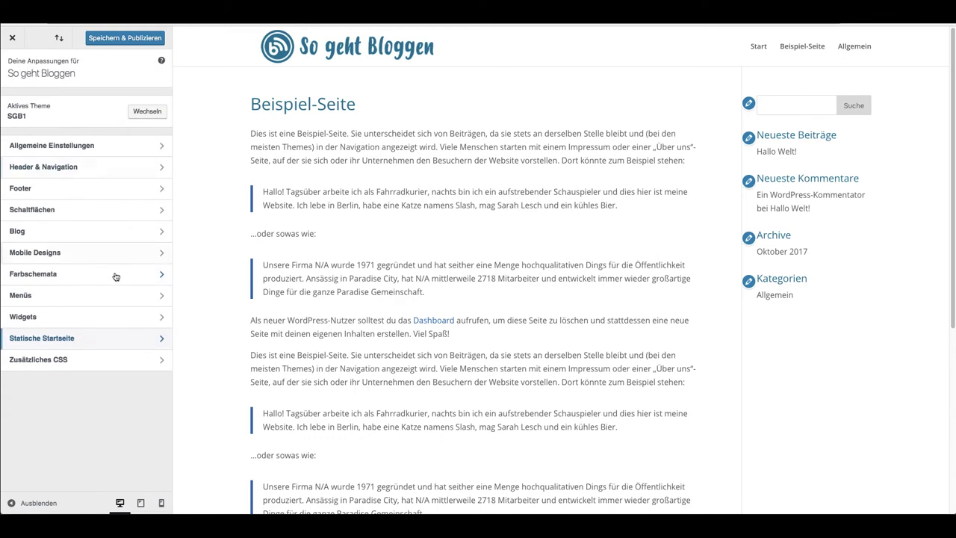
- View the Zusätzliches CSS section, publish all customizer changes and close the customizer
click(108, 364)
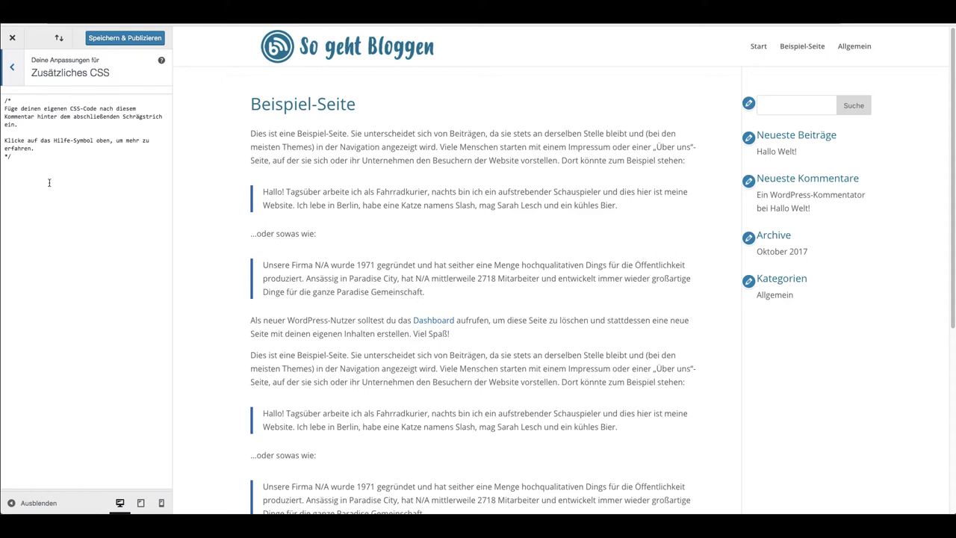
click(16, 71)
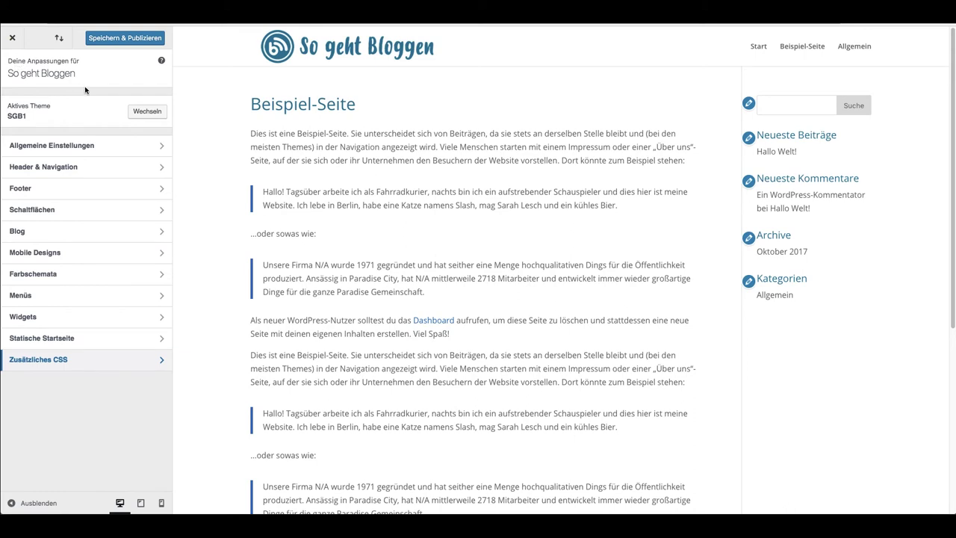
click(127, 39)
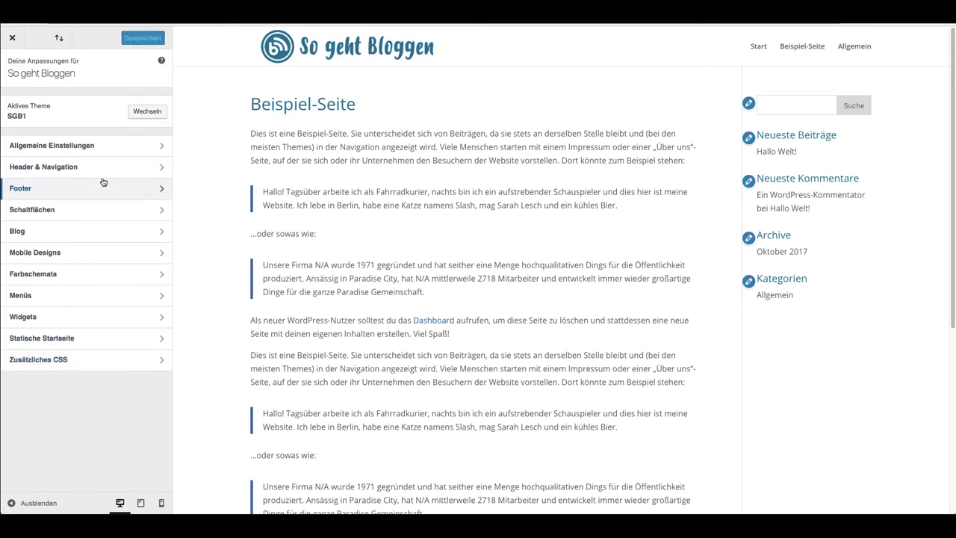
click(13, 42)
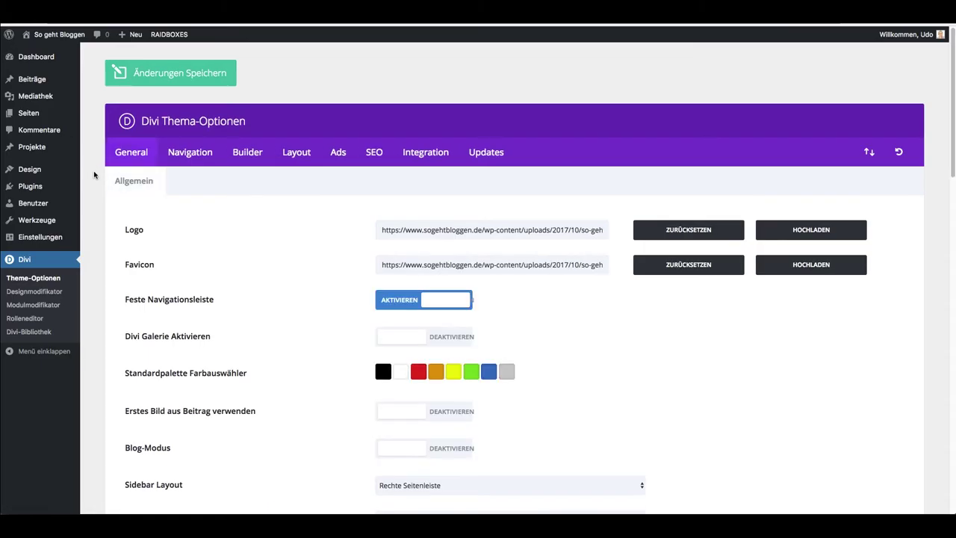
- Open the Modulmodifikator and look through its list of customizable Divi modules
scroll(95, 179, down, 1)
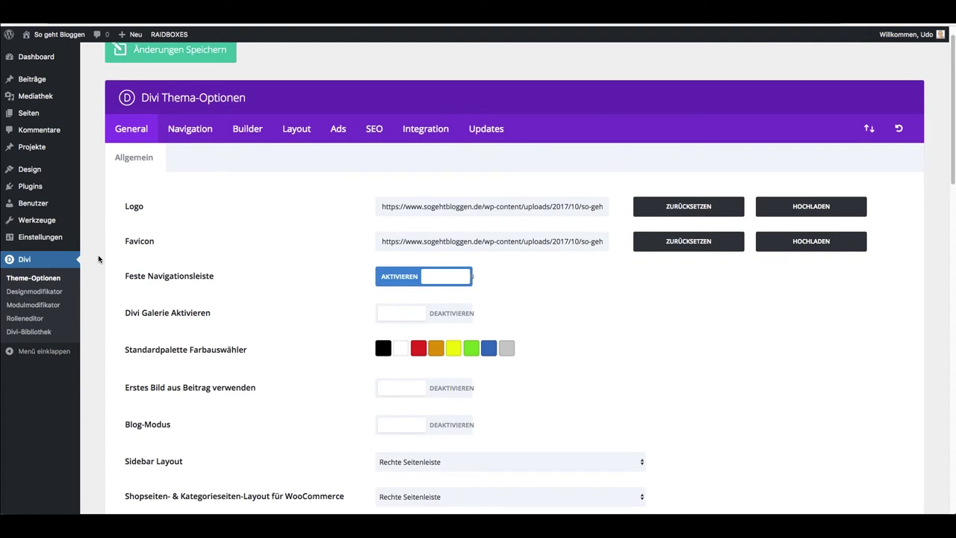
scroll(98, 258, down, 1)
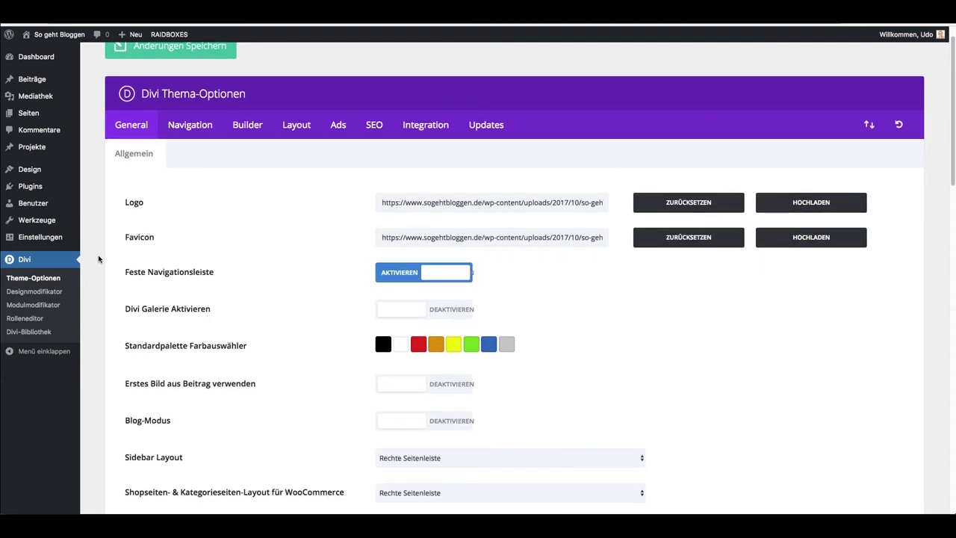
click(53, 304)
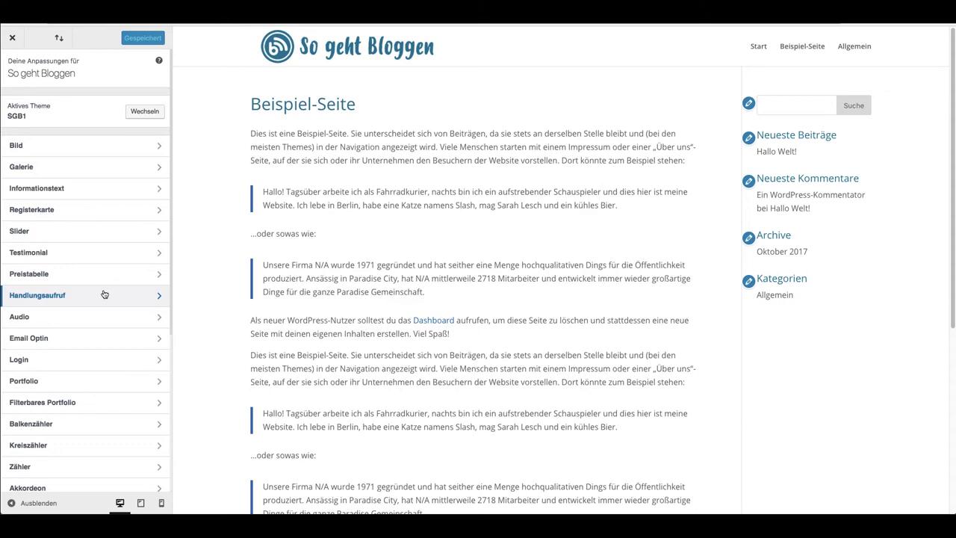
scroll(86, 198, down, 1)
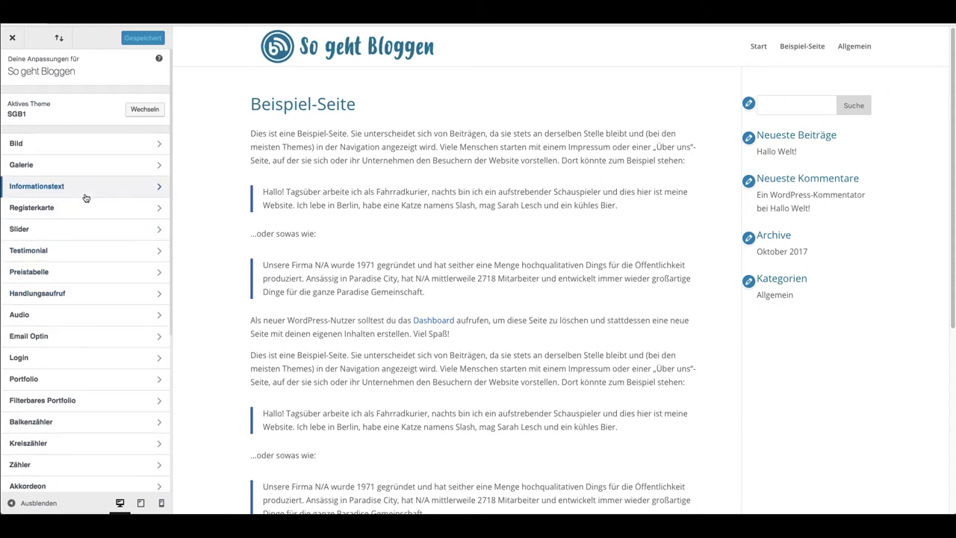
scroll(86, 198, down, 1)
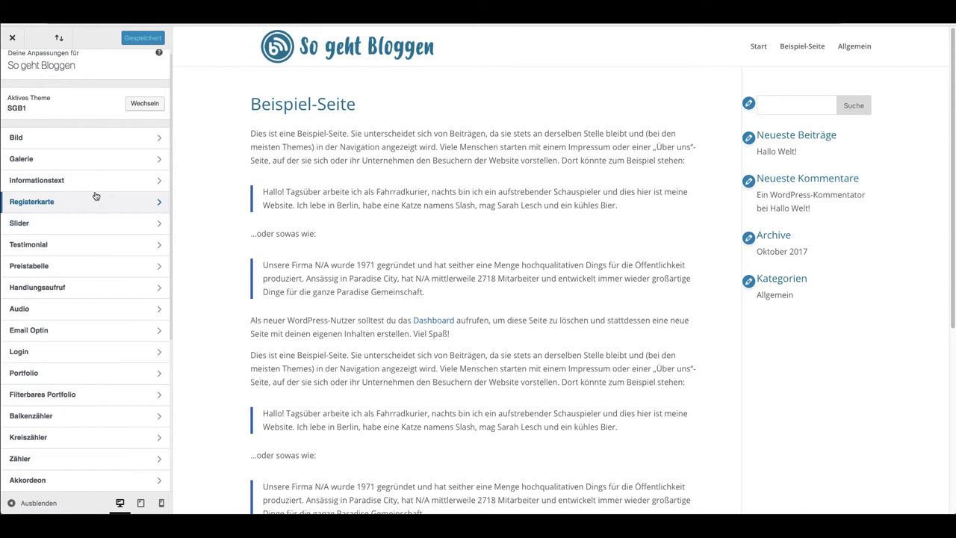
scroll(95, 195, up, 1)
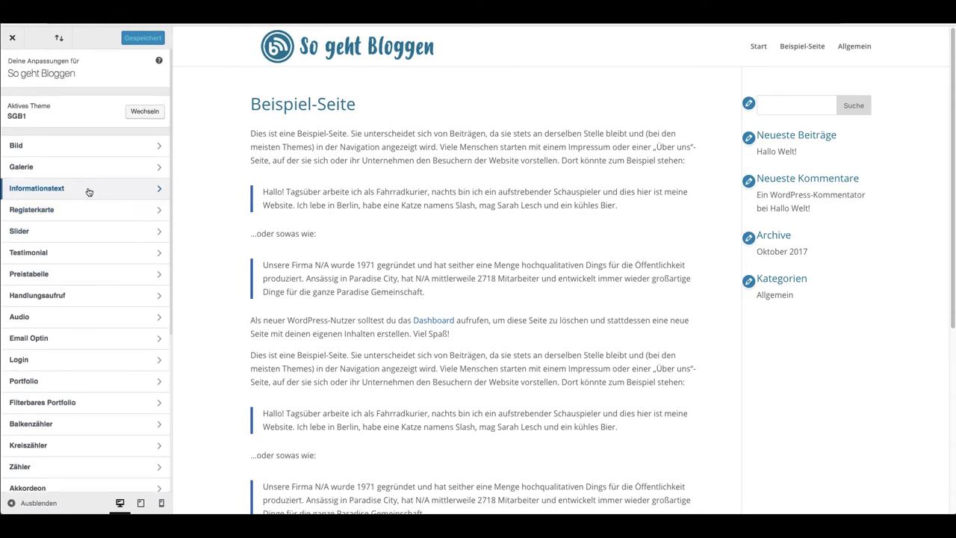
scroll(92, 213, down, 3)
scroll(134, 371, down, 2)
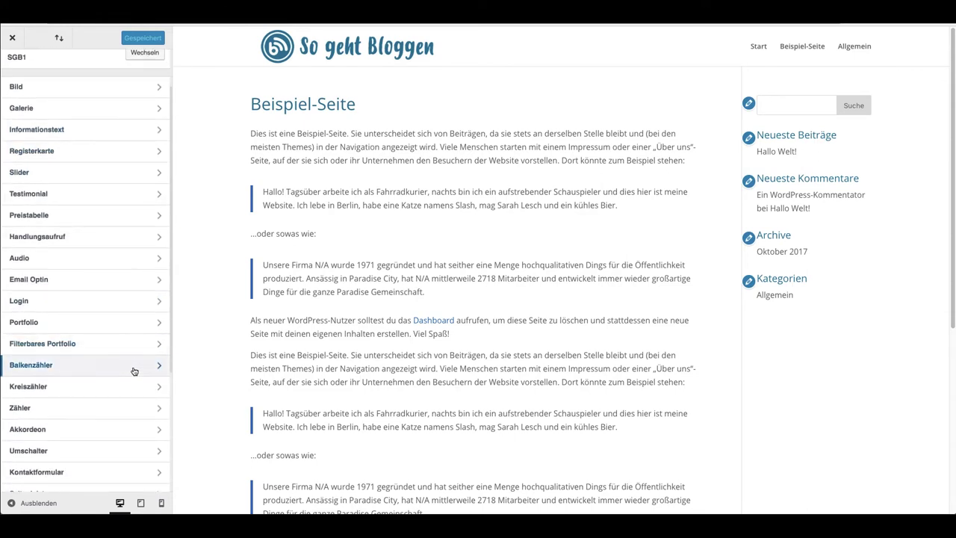
scroll(112, 344, up, 4)
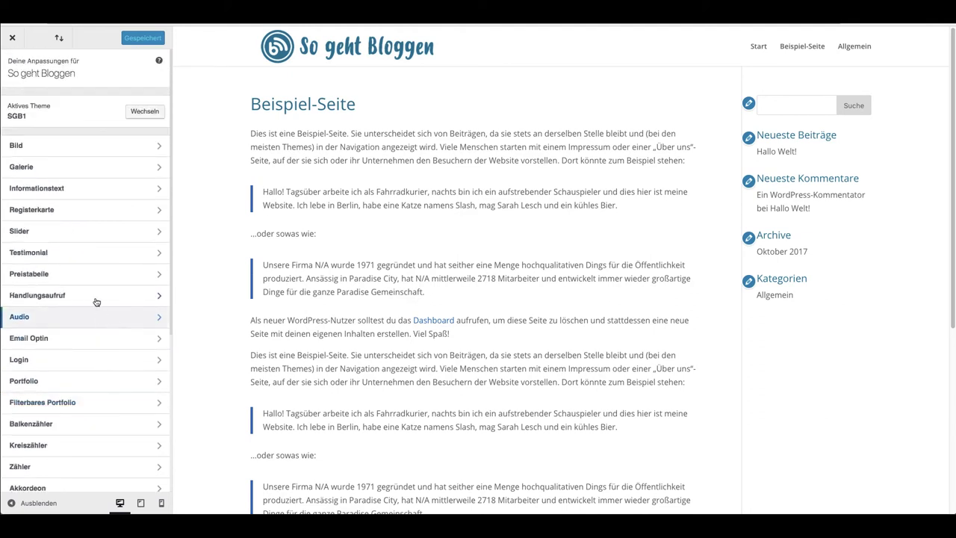
- Set the Bild module's default animation to Keine Animation, publish the change and return to the module list
click(85, 152)
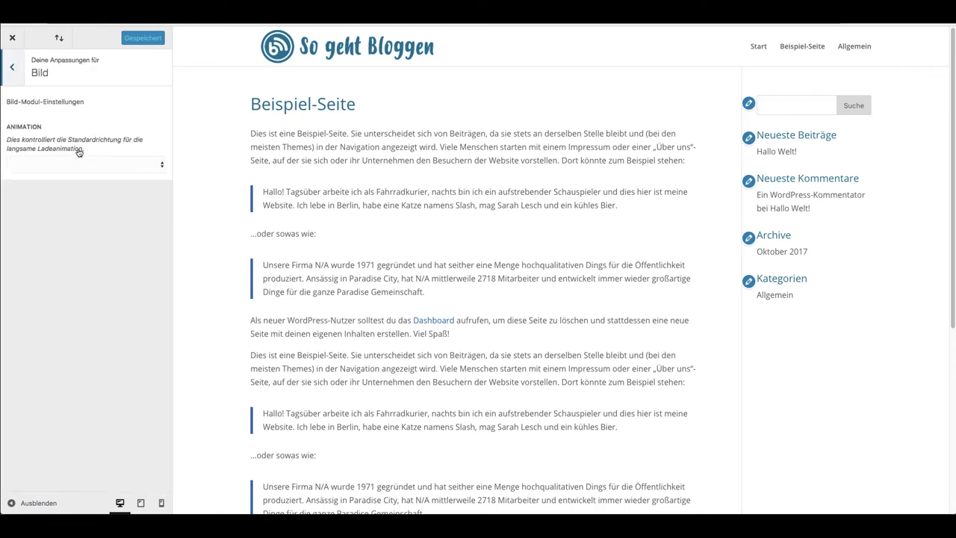
click(53, 166)
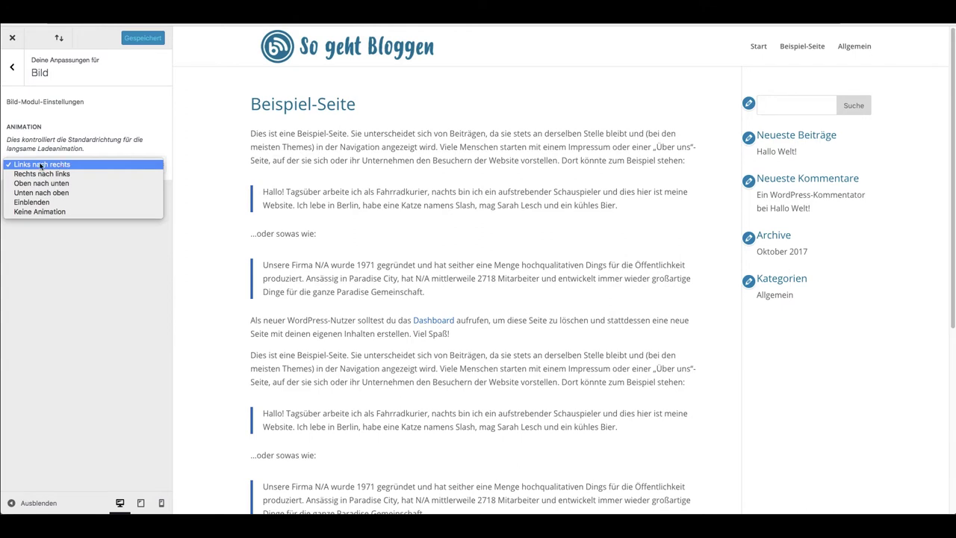
click(52, 210)
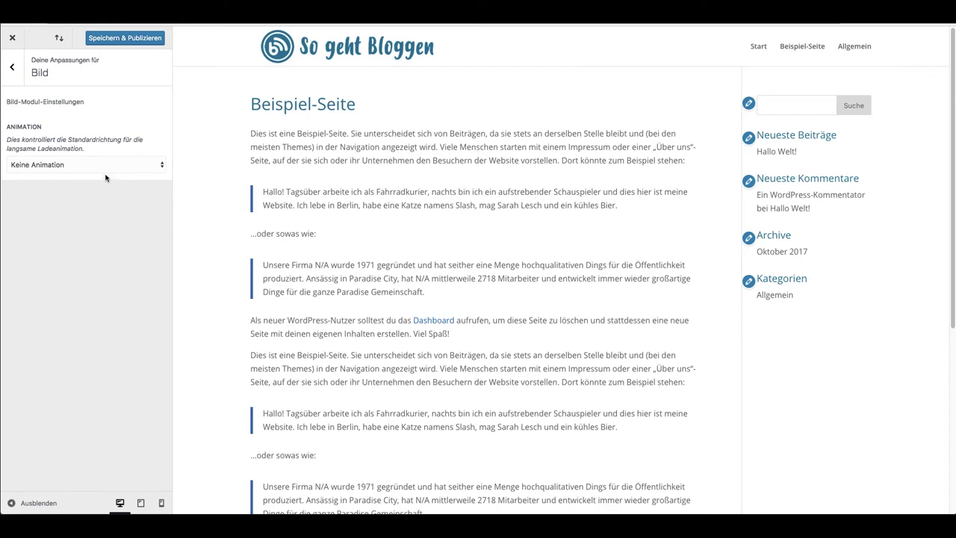
click(132, 39)
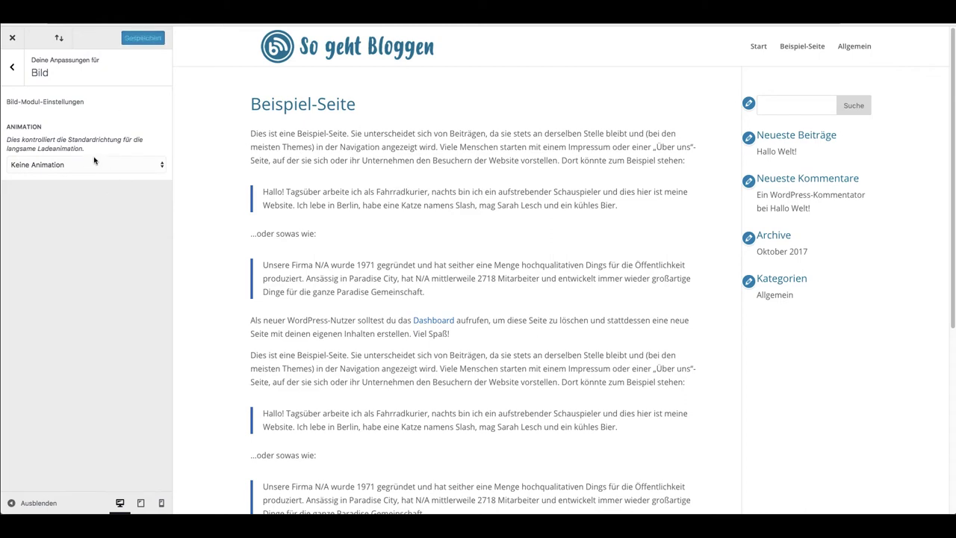
click(20, 84)
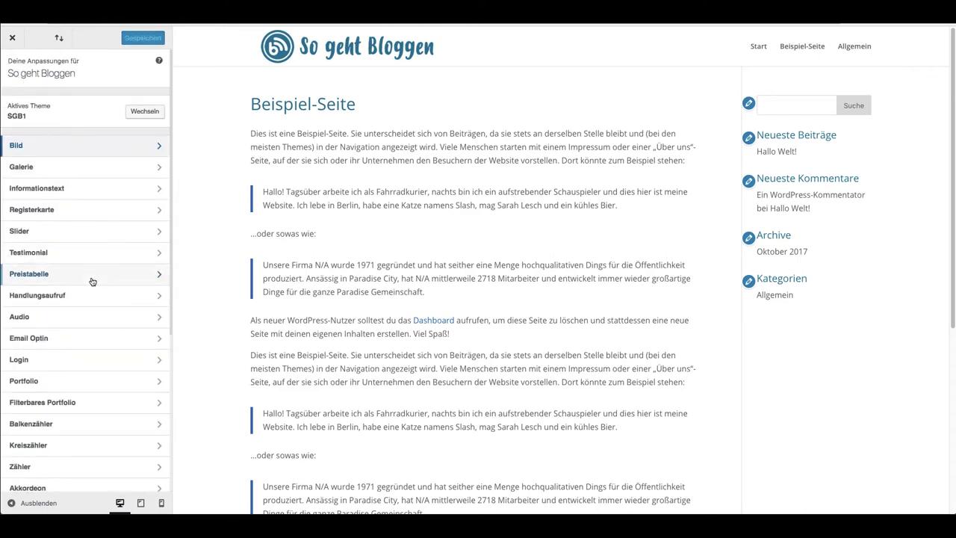
- Look over the remaining modules down to Fullwidth-Slider and close the Modulmodifikator
scroll(92, 277, down, 5)
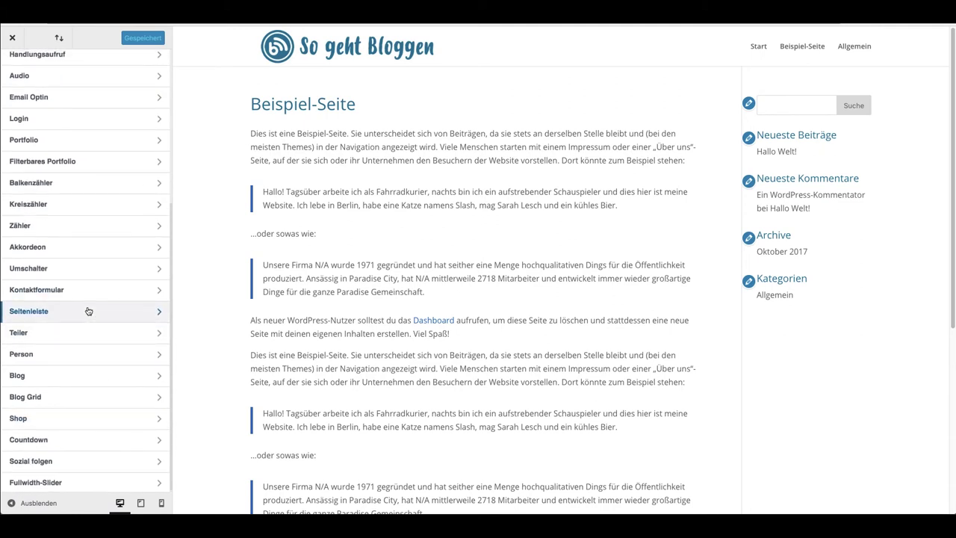
scroll(87, 312, up, 5)
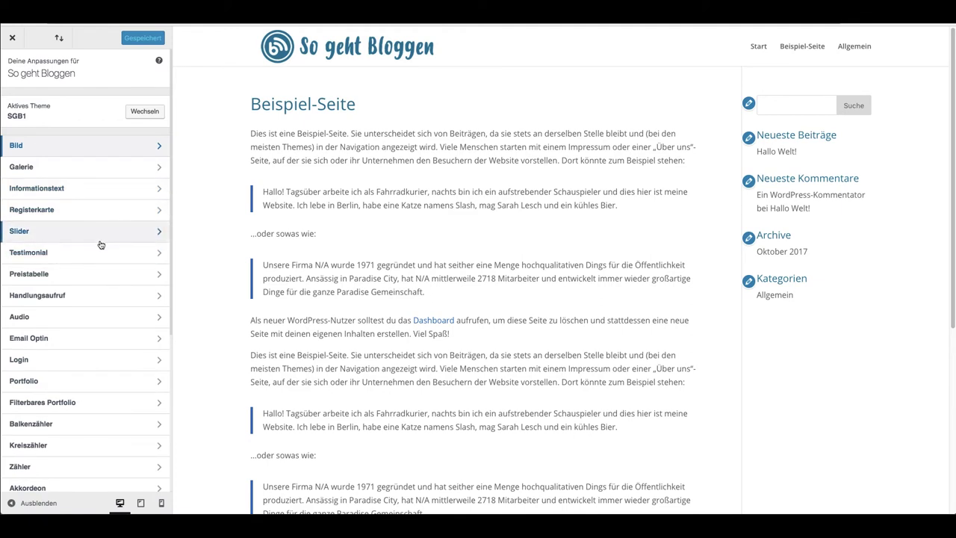
click(13, 38)
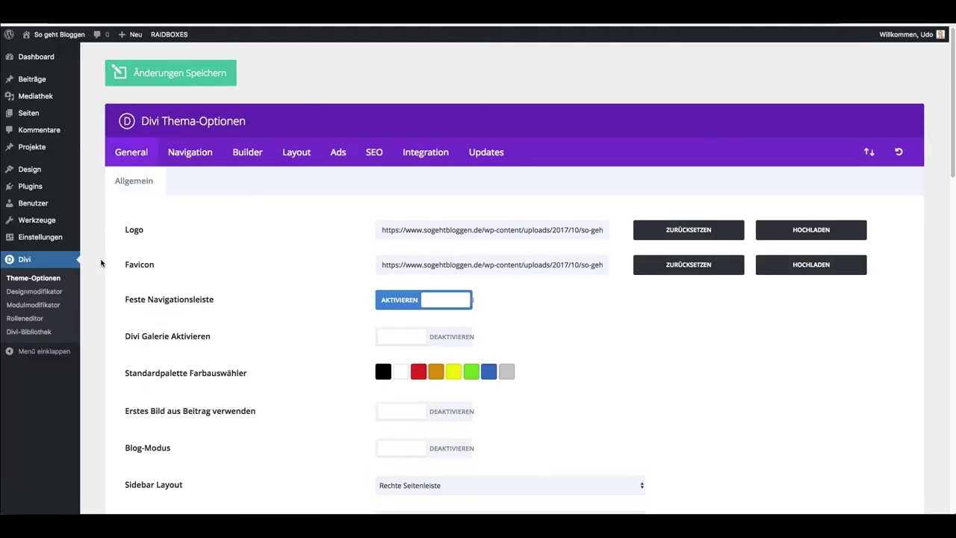
- Open the Divi Rolleneditor and examine the permissions available to the Administrator role
click(37, 322)
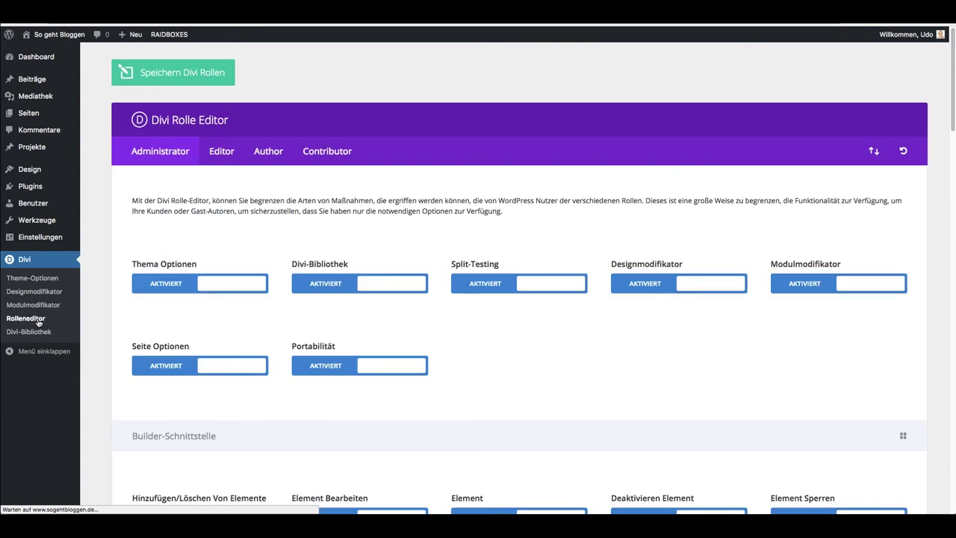
scroll(103, 295, down, 2)
scroll(105, 295, down, 1)
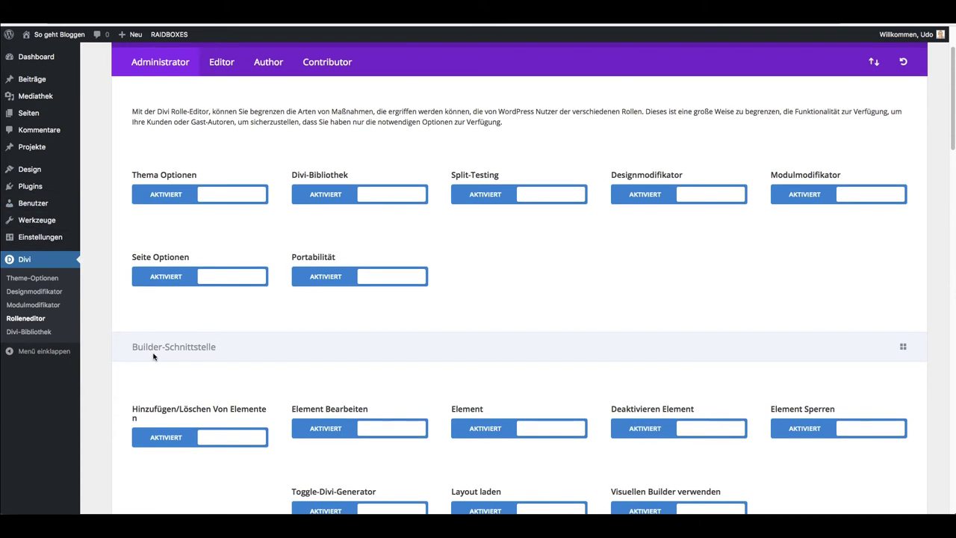
scroll(161, 354, up, 3)
scroll(166, 354, down, 1)
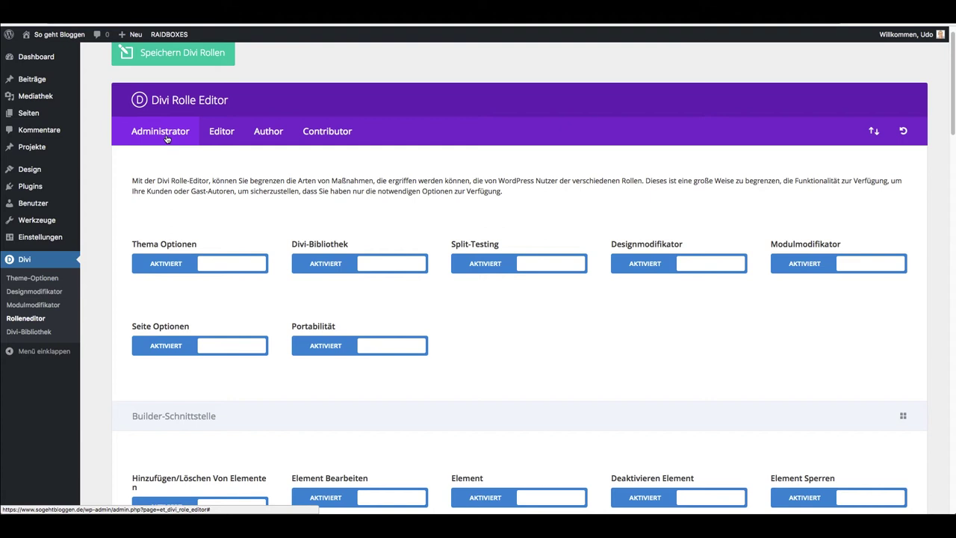
scroll(376, 394, down, 5)
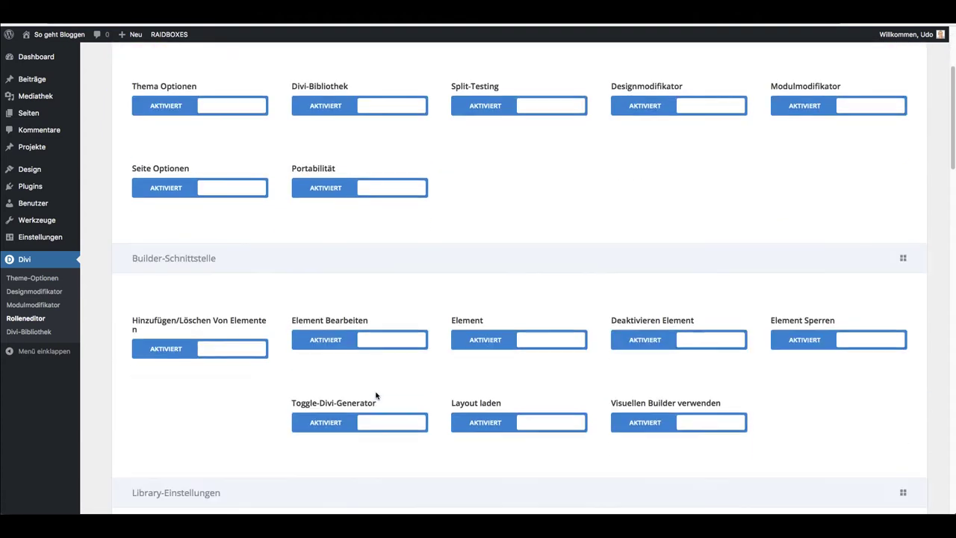
scroll(377, 396, up, 6)
- Examine the Author role's permissions, switching Toggle-Divi-Generator off and back on
click(281, 158)
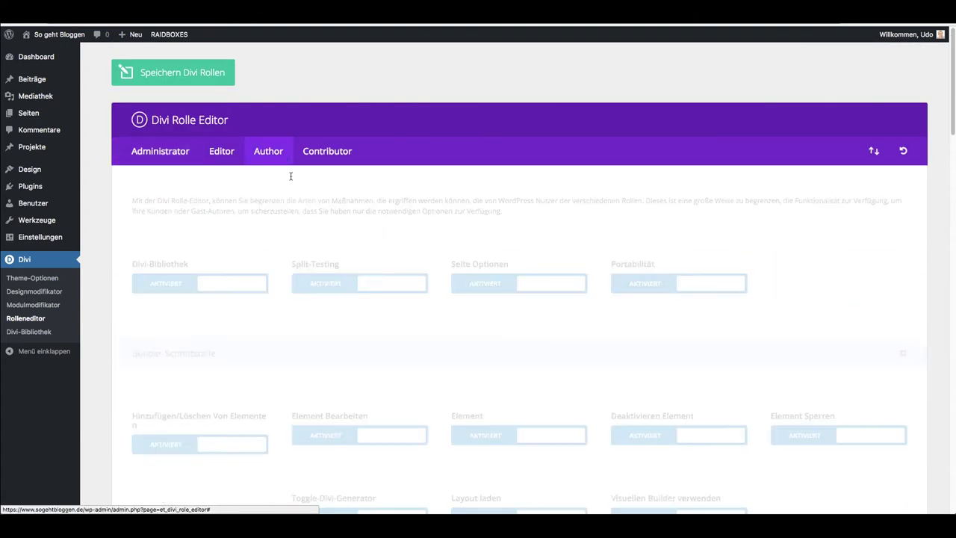
scroll(293, 241, down, 4)
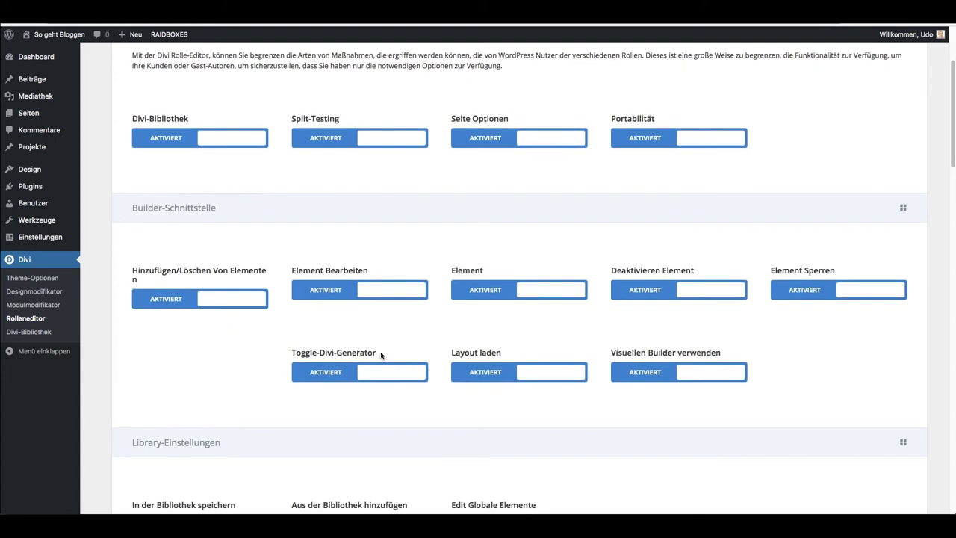
scroll(411, 367, up, 1)
click(353, 434)
click(353, 434)
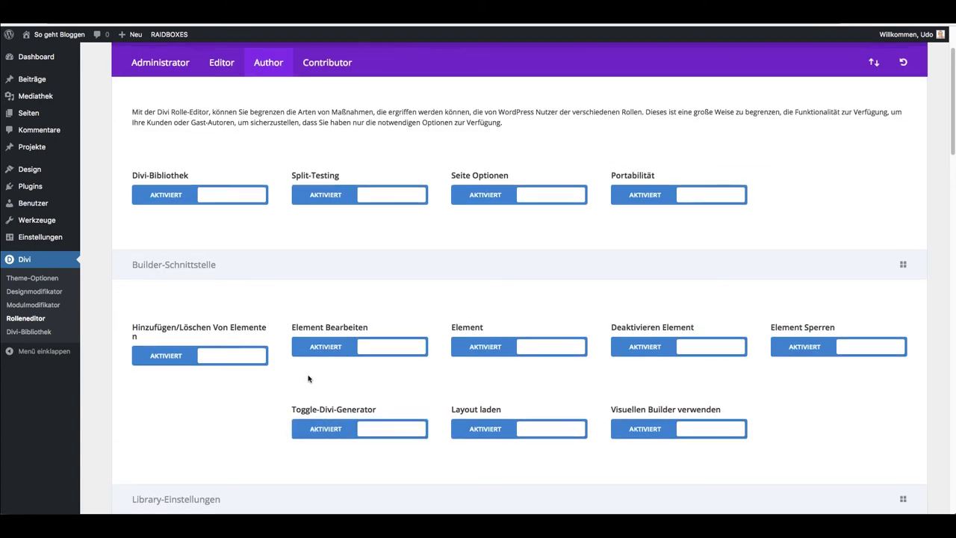
- View the layouts in the Divi-Bibliothek and the Navigation settings in the Divi theme options
click(29, 332)
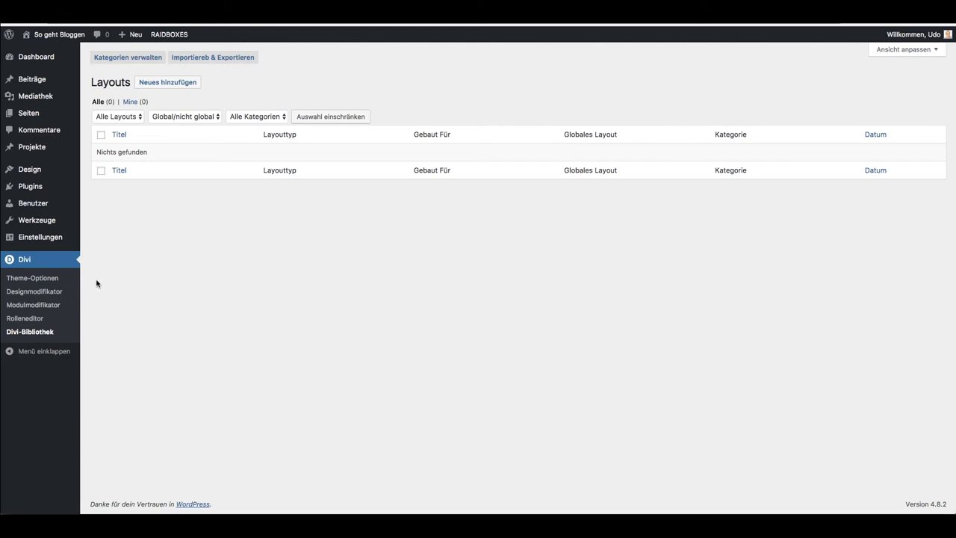
click(42, 278)
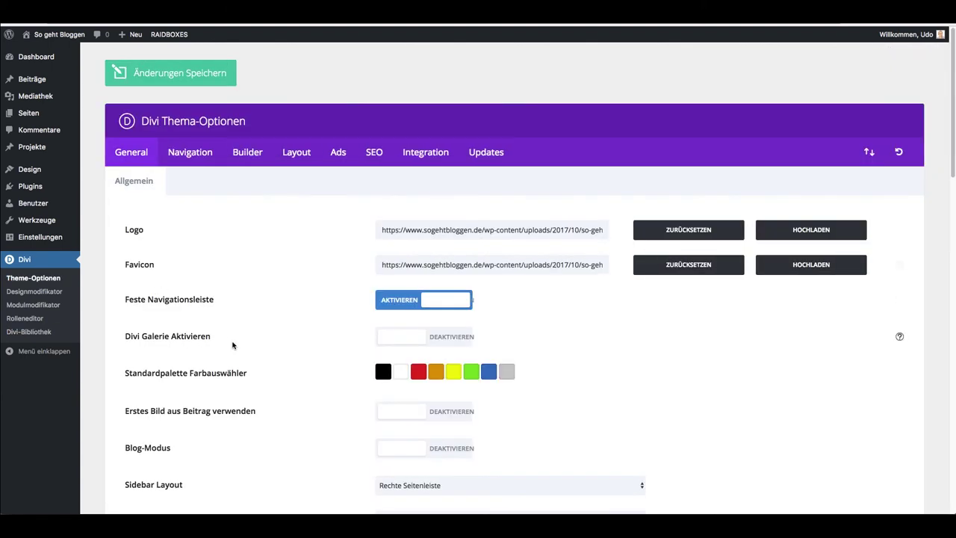
scroll(233, 344, down, 1)
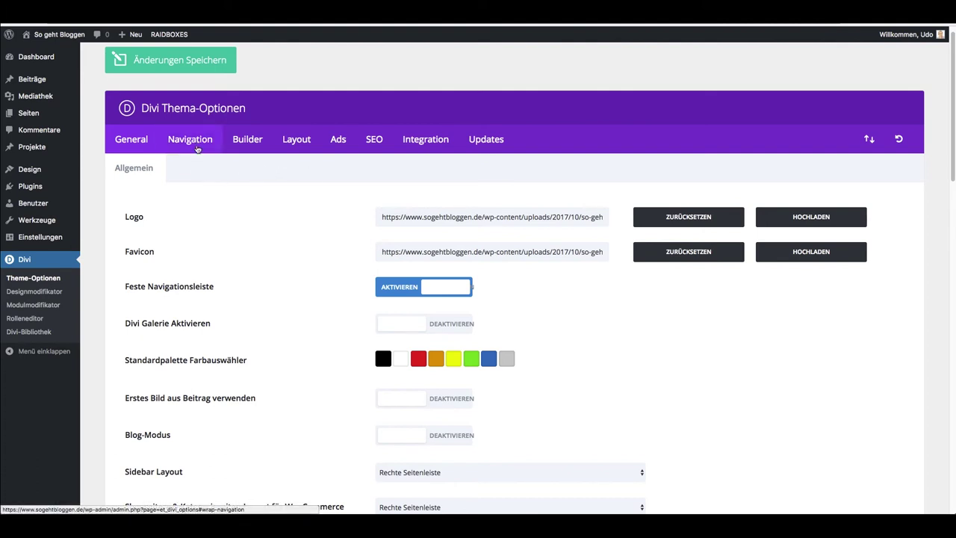
click(197, 146)
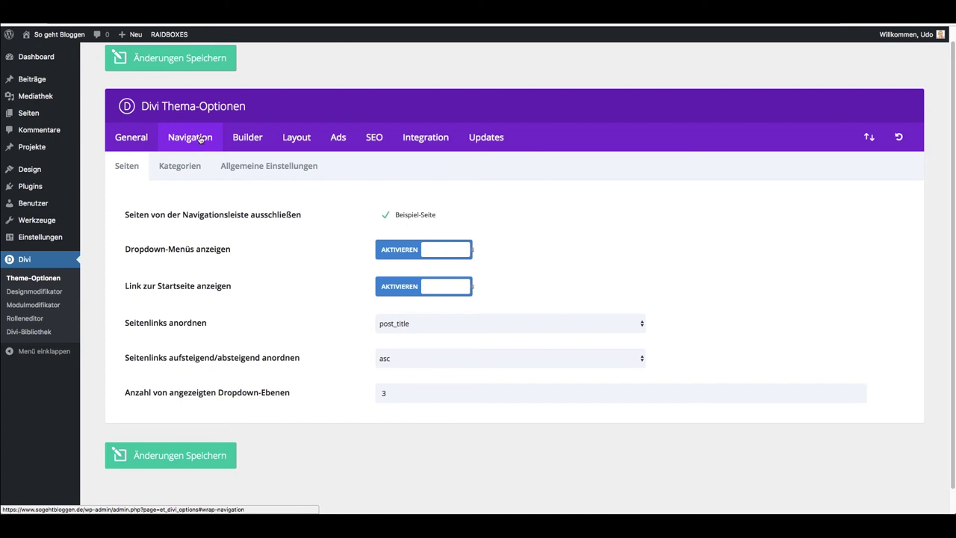
- Disable the Produkttour in the Builder settings of the Divi theme options
click(252, 144)
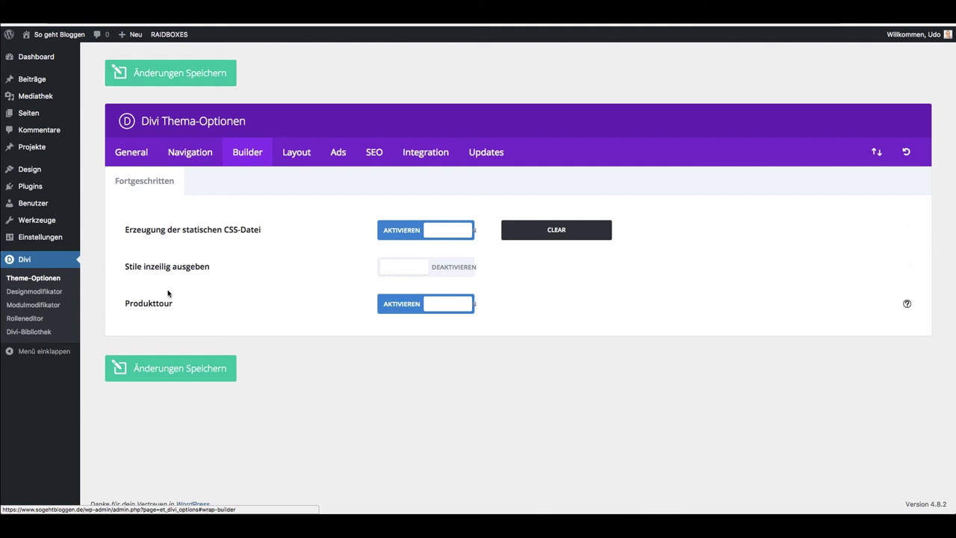
click(405, 309)
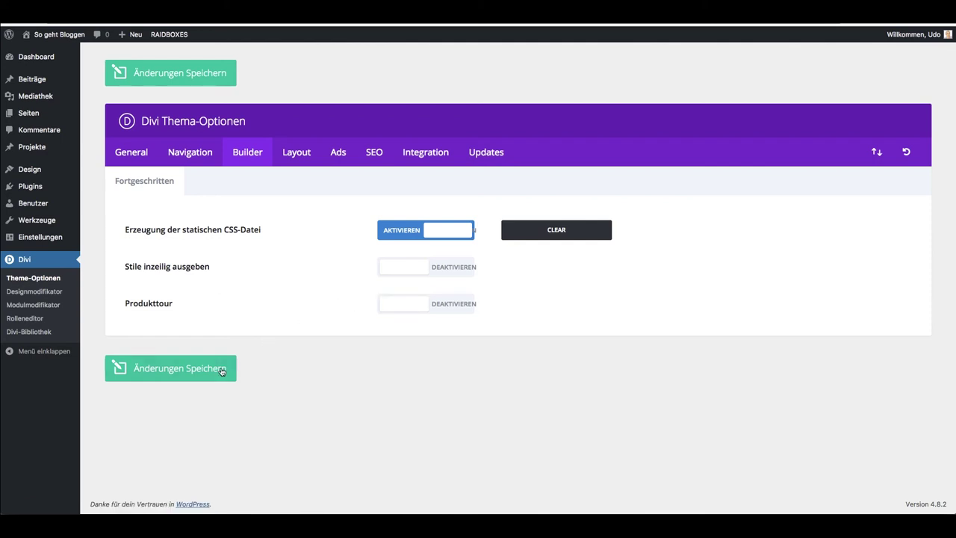
- Review the Einzelbeitrag-Layout settings and the Ads banner settings in the Divi theme options
click(298, 152)
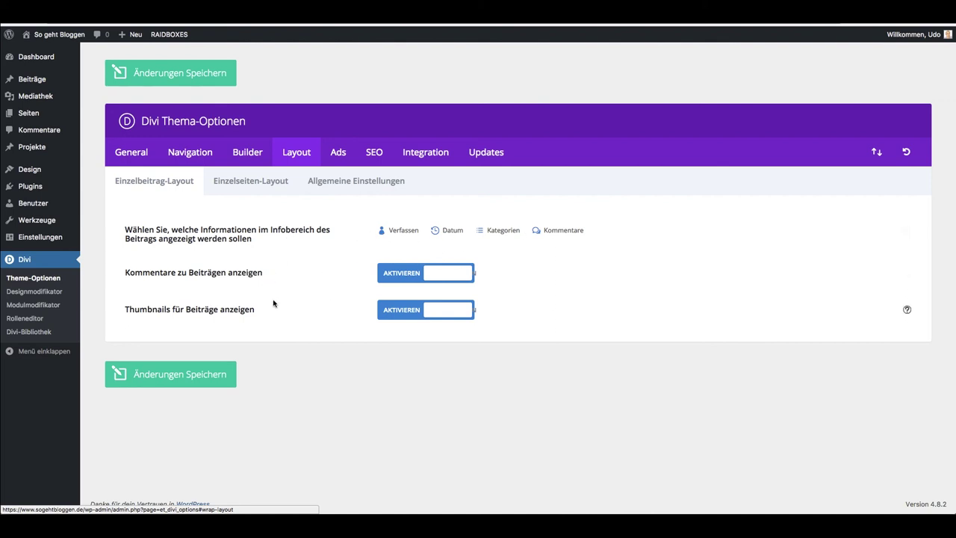
click(339, 157)
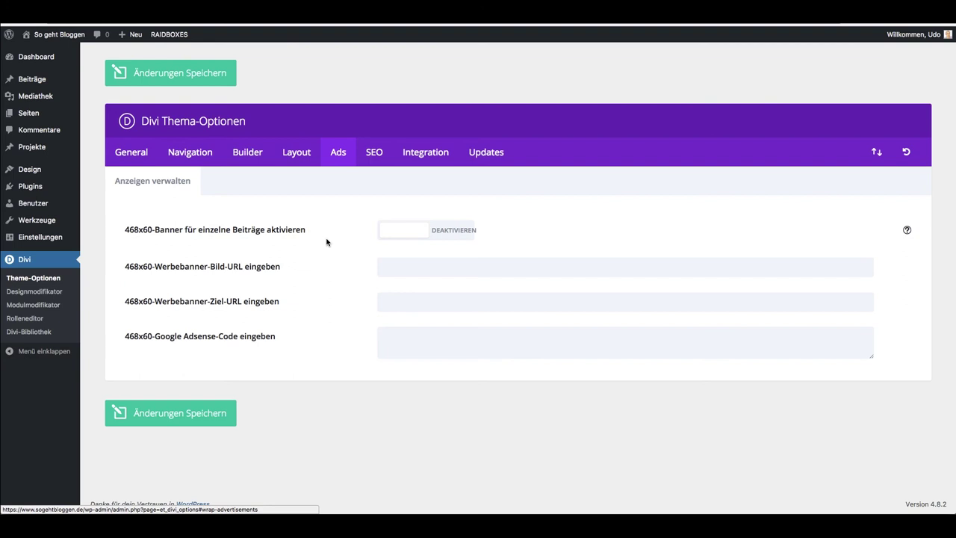
- Review the Startseite SEO settings in the Divi theme options
click(378, 152)
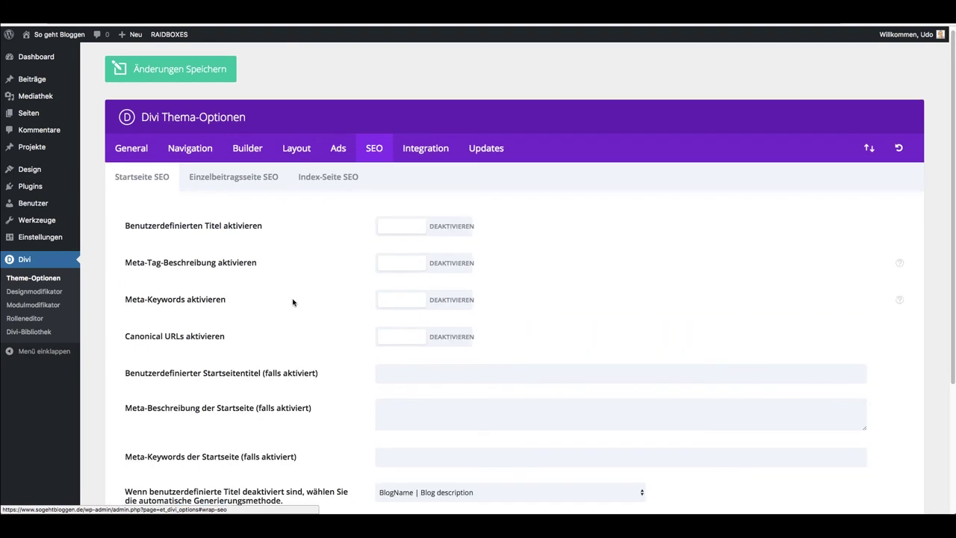
scroll(316, 235, down, 5)
scroll(316, 235, up, 5)
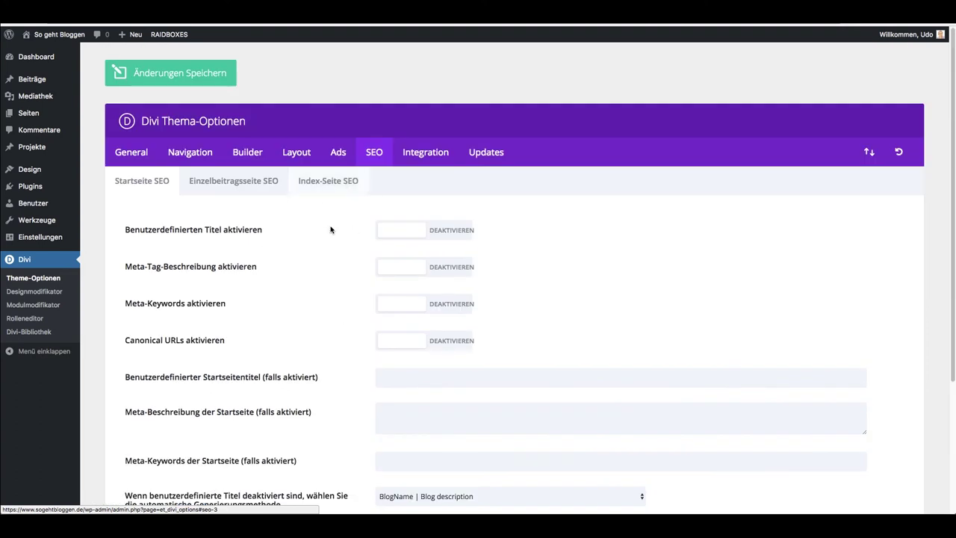
- Examine the Code-Integration settings in the Divi theme options, including the header and body code switches and the code fields
click(443, 155)
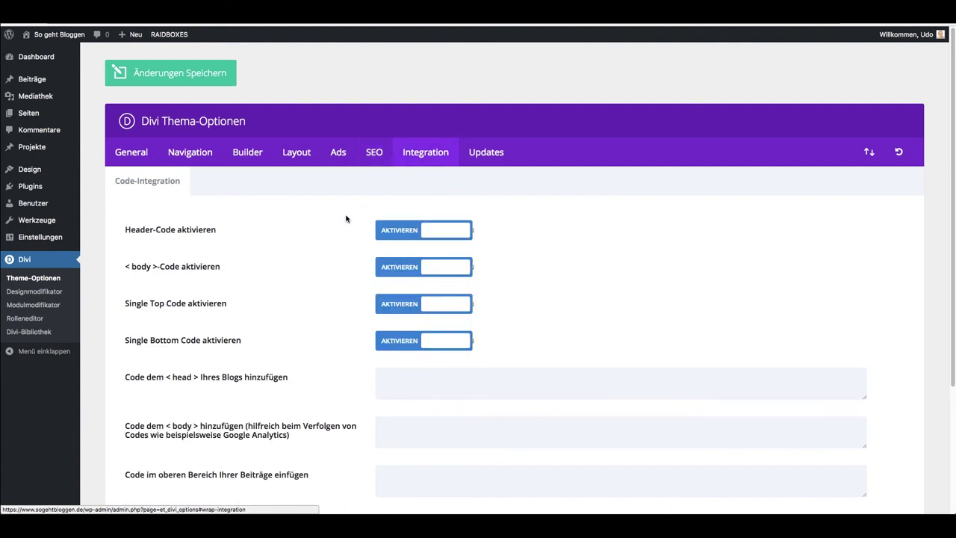
scroll(283, 218, down, 1)
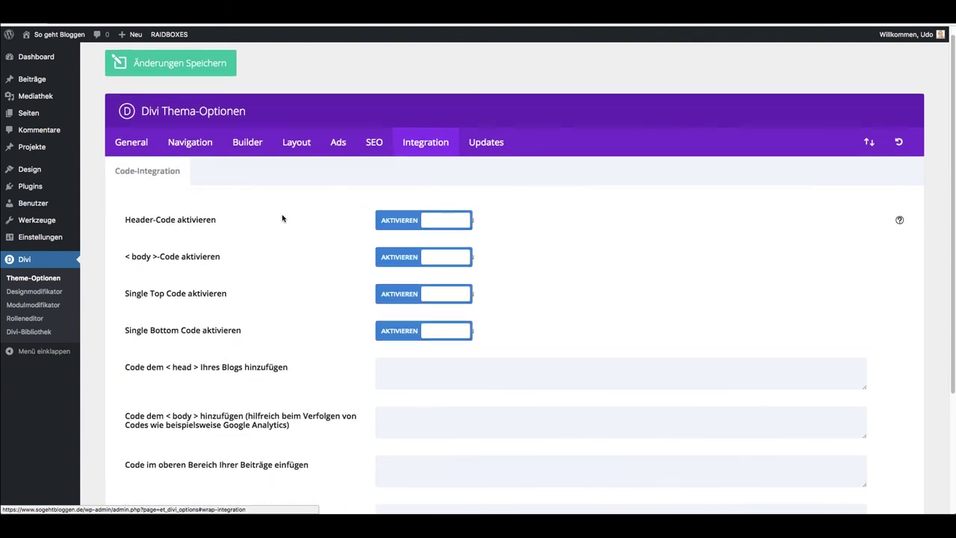
scroll(285, 229, down, 5)
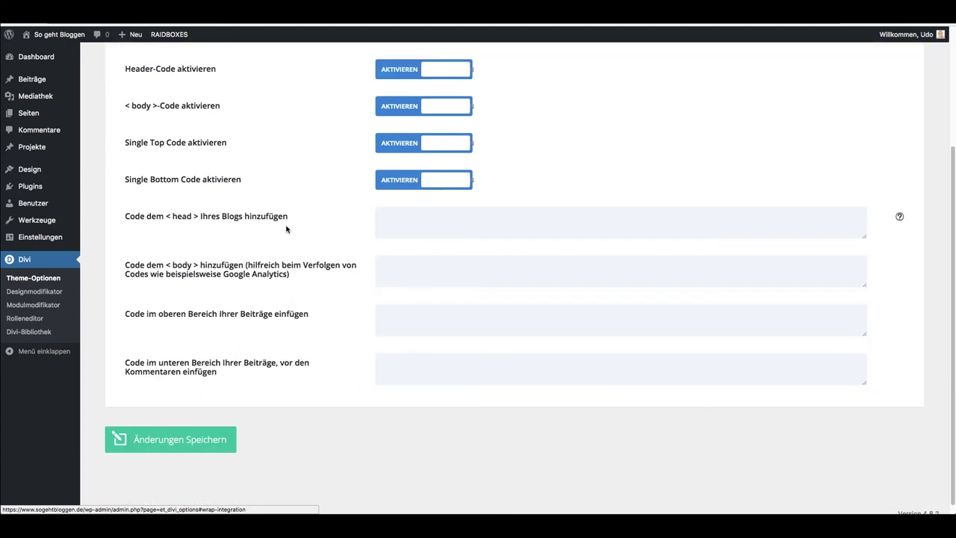
scroll(322, 232, up, 2)
scroll(322, 232, up, 2)
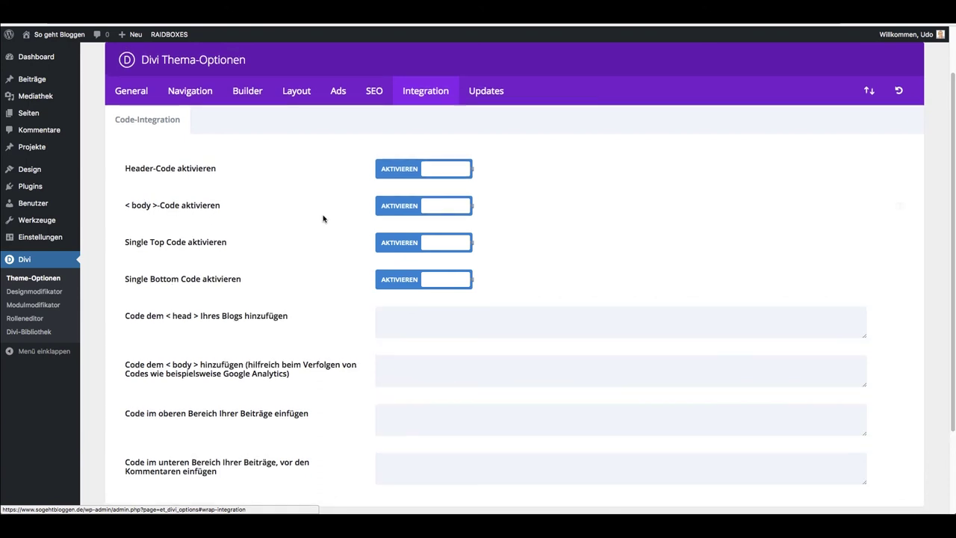
scroll(322, 219, up, 2)
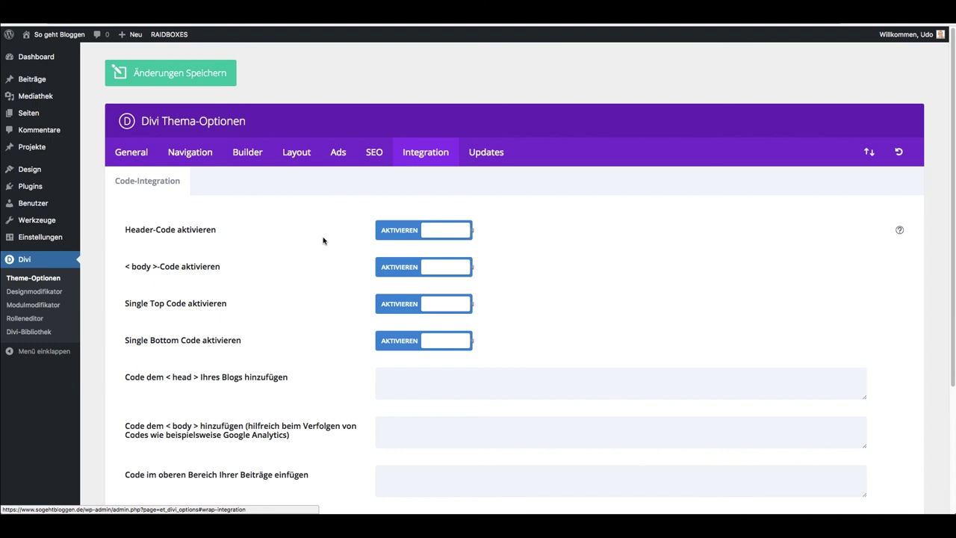
scroll(323, 238, down, 2)
scroll(324, 237, up, 1)
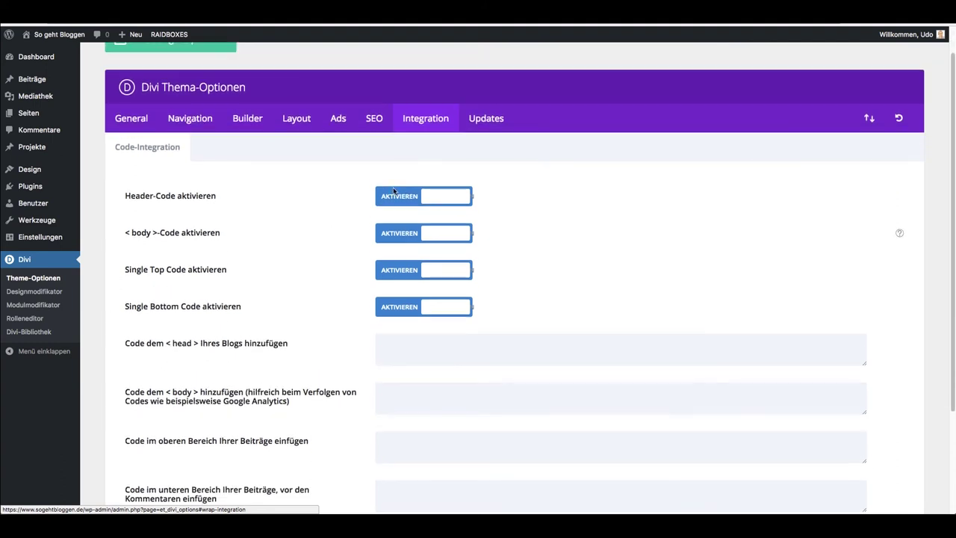
- Open the Updates settings in the Divi theme options and select the Benutzername field
click(489, 125)
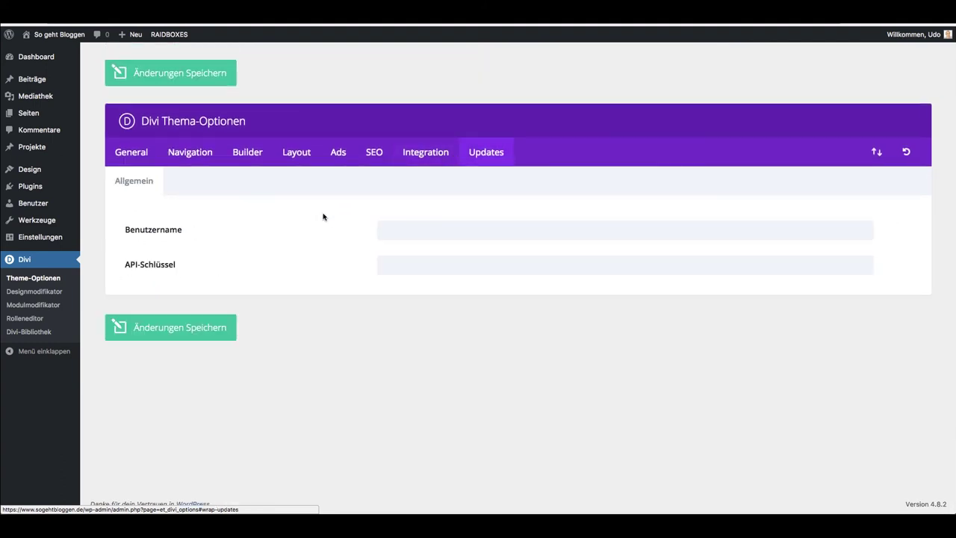
click(387, 233)
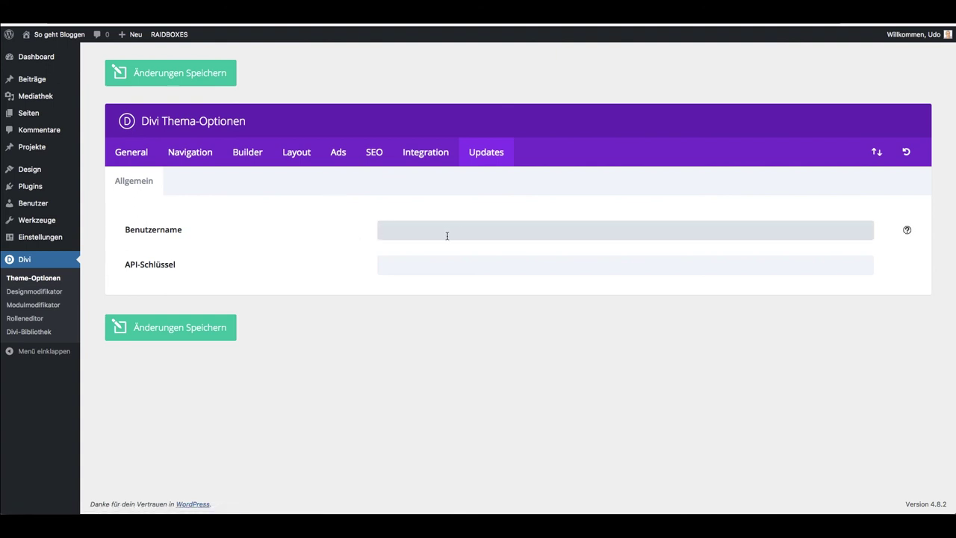